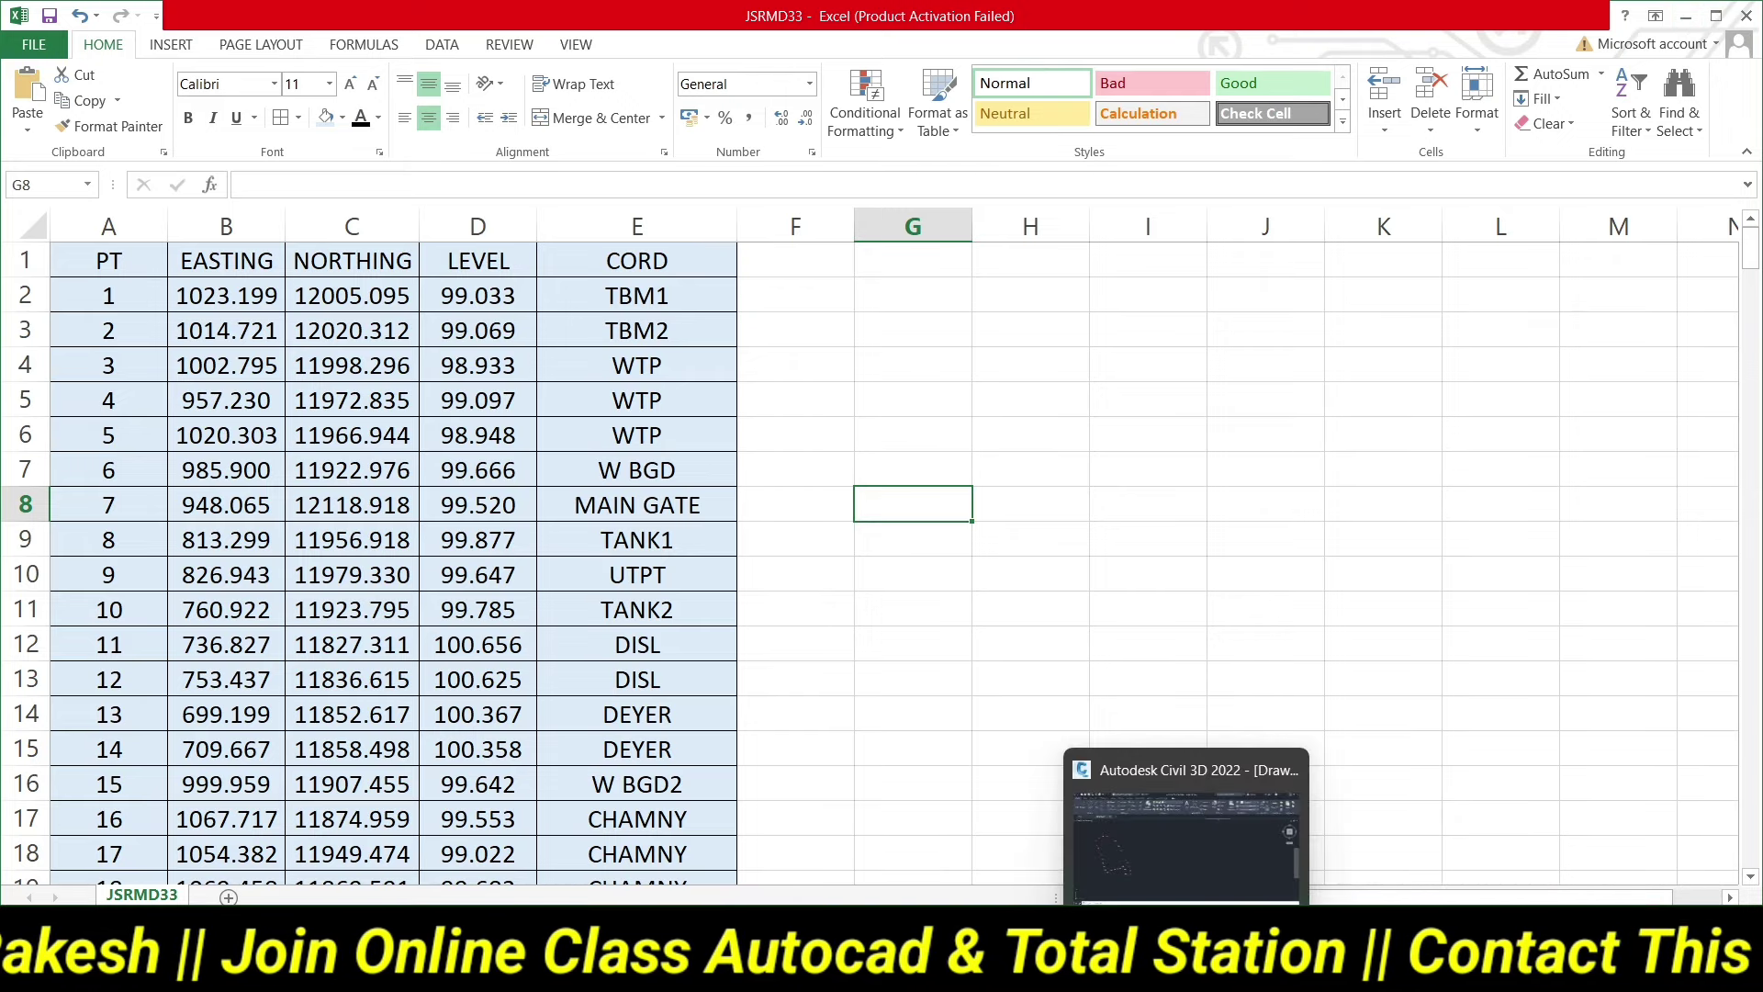
Switch to the Civil 3D drawing and zoom in and out on the boundary outline.
left_click(1185, 808)
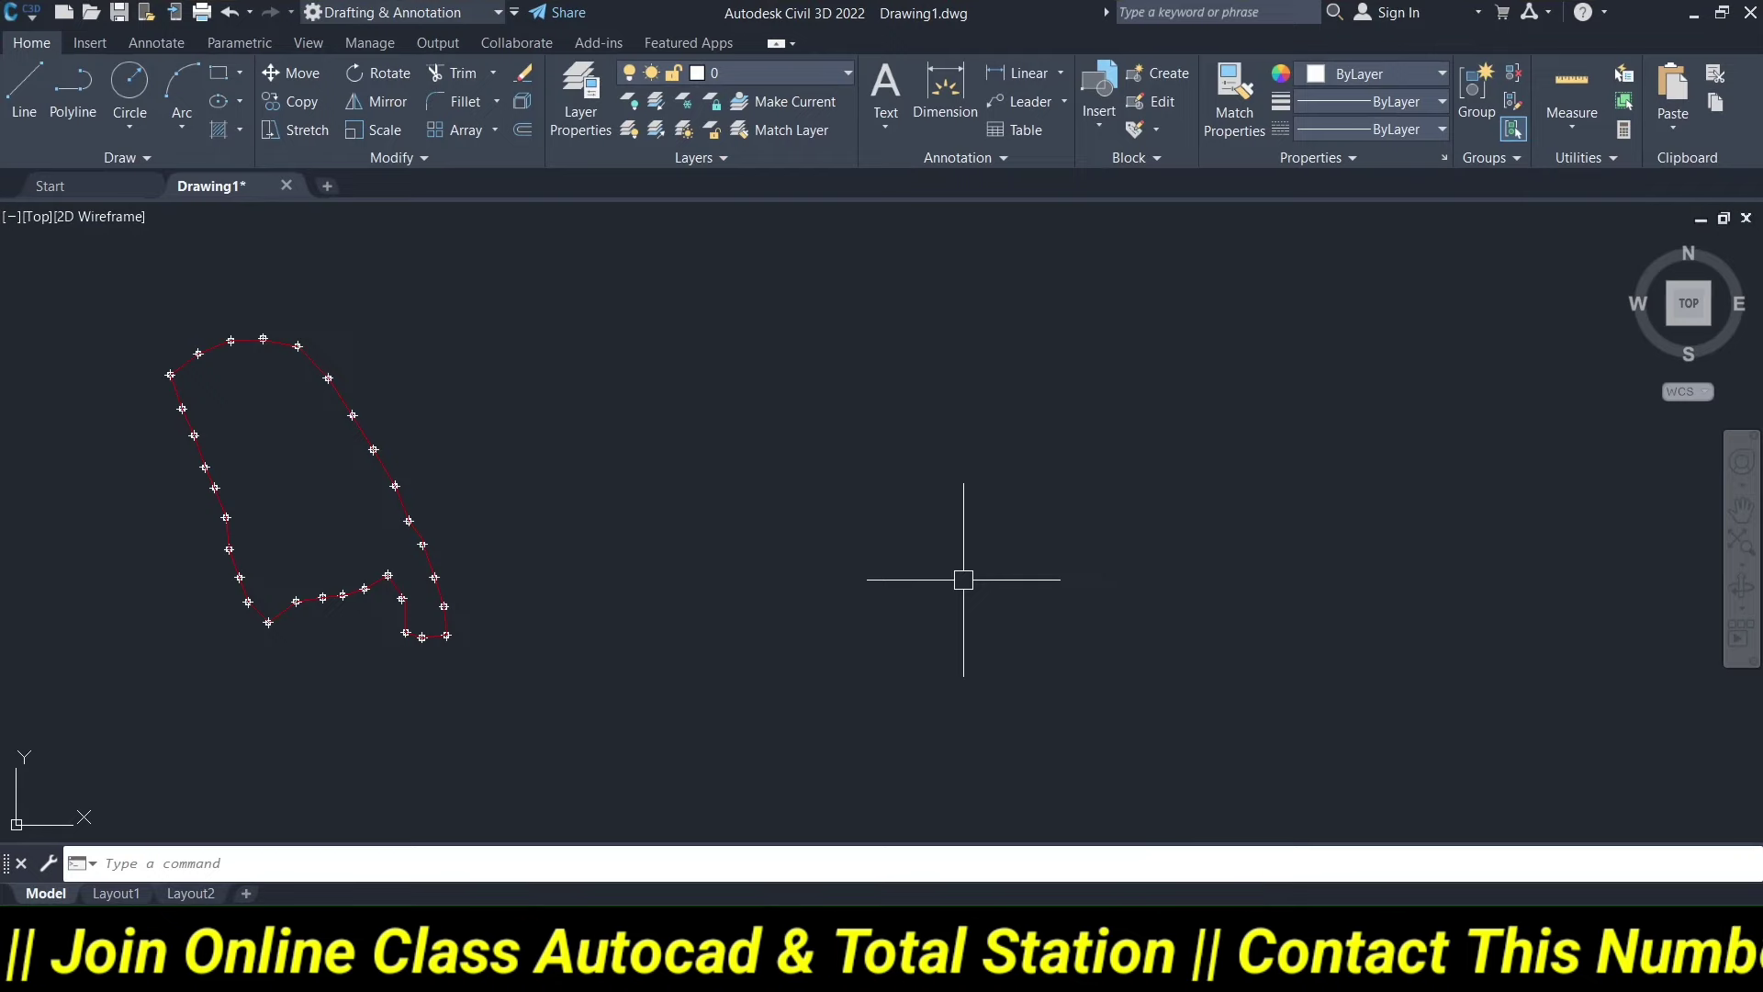
scroll(501, 611, "up", 6)
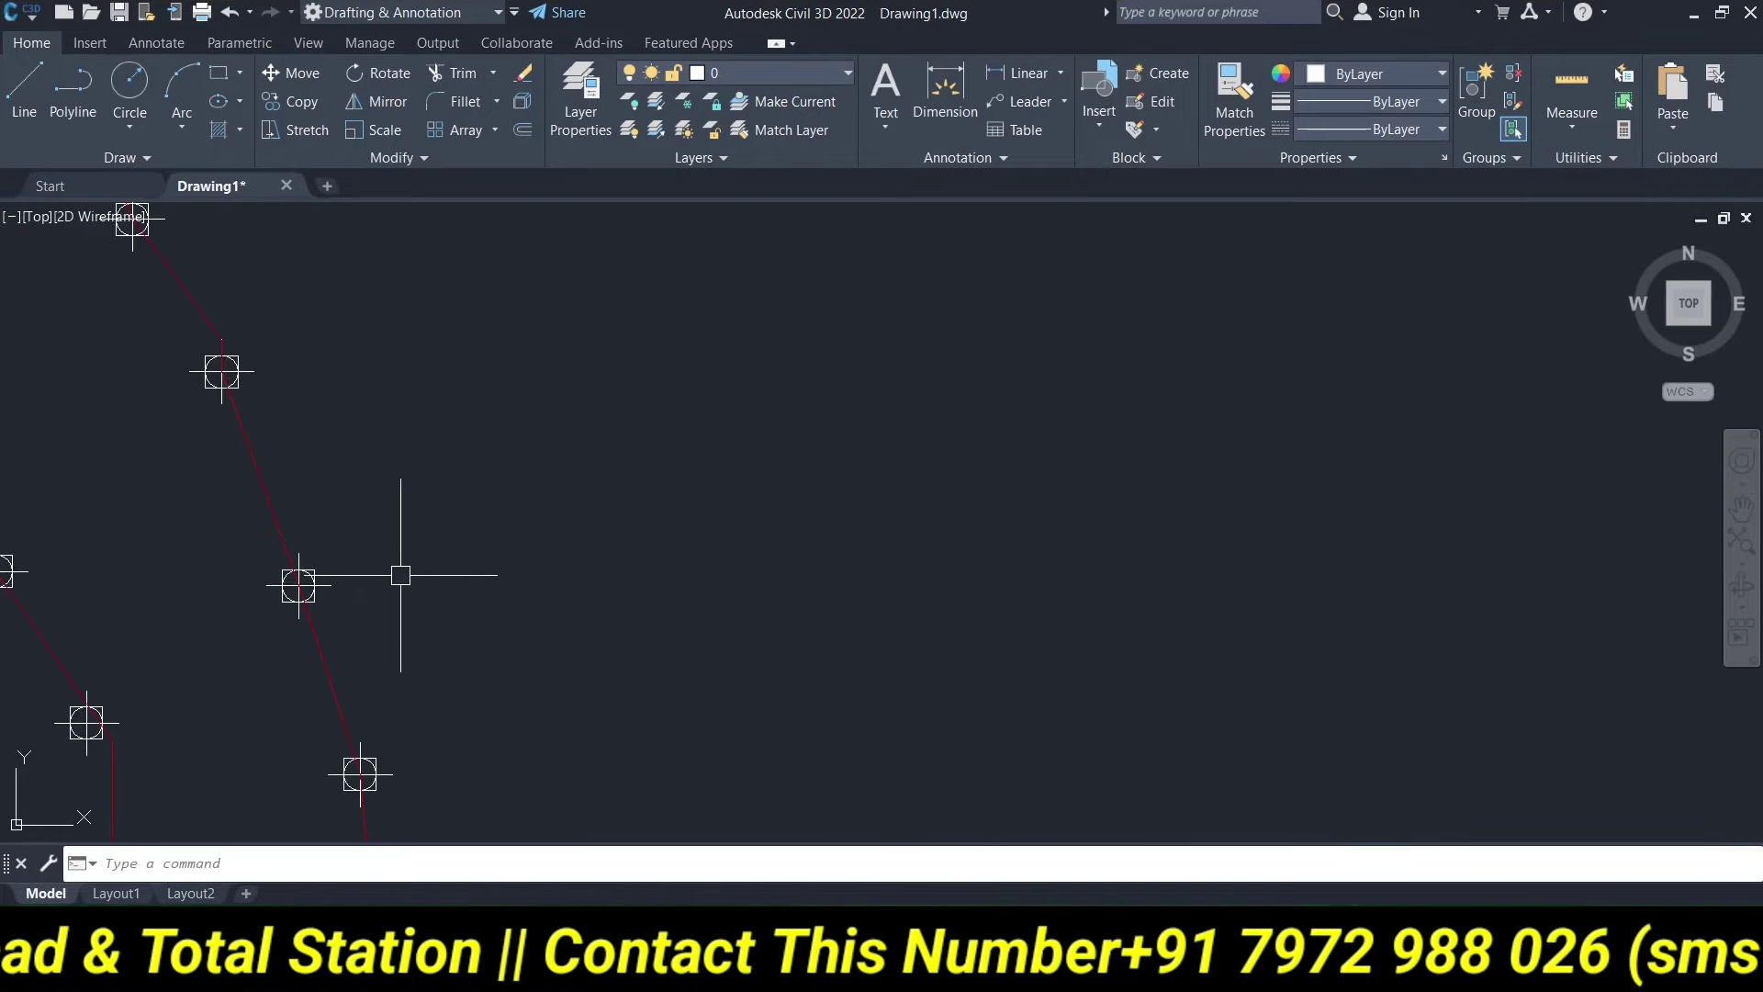
scroll(400, 574, "down", 5)
scroll(421, 425, "up", 2)
scroll(417, 484, "up", 3)
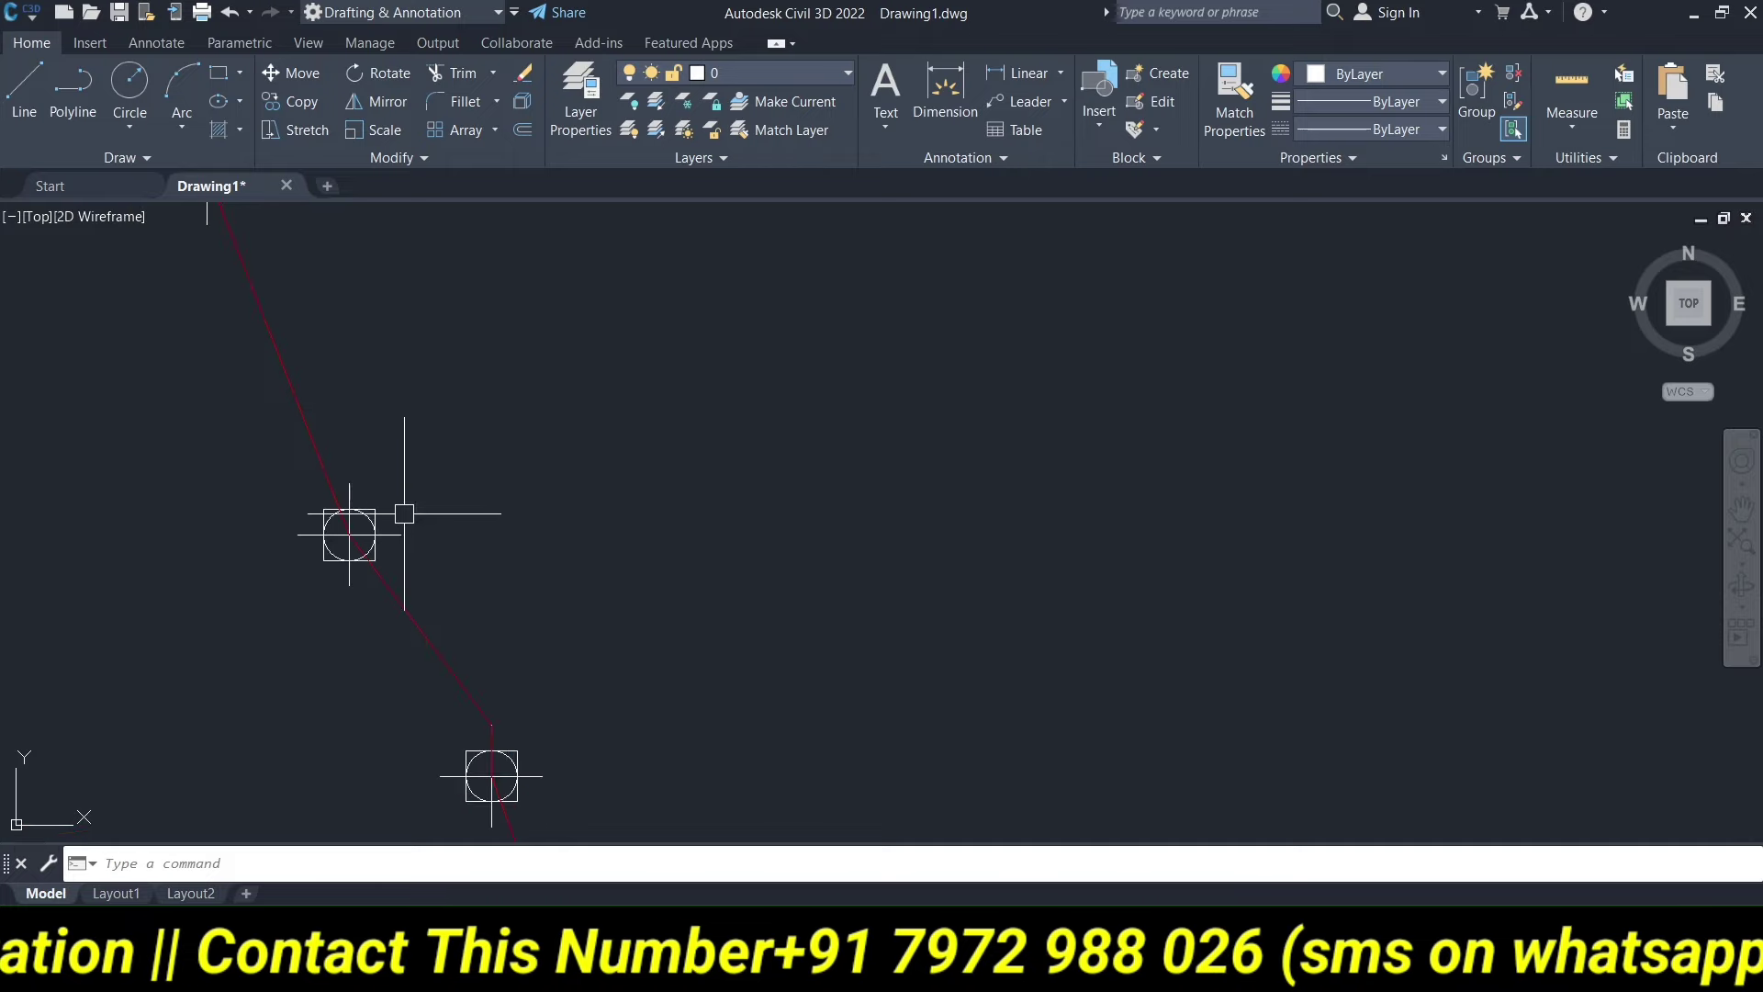
scroll(404, 510, "down", 5)
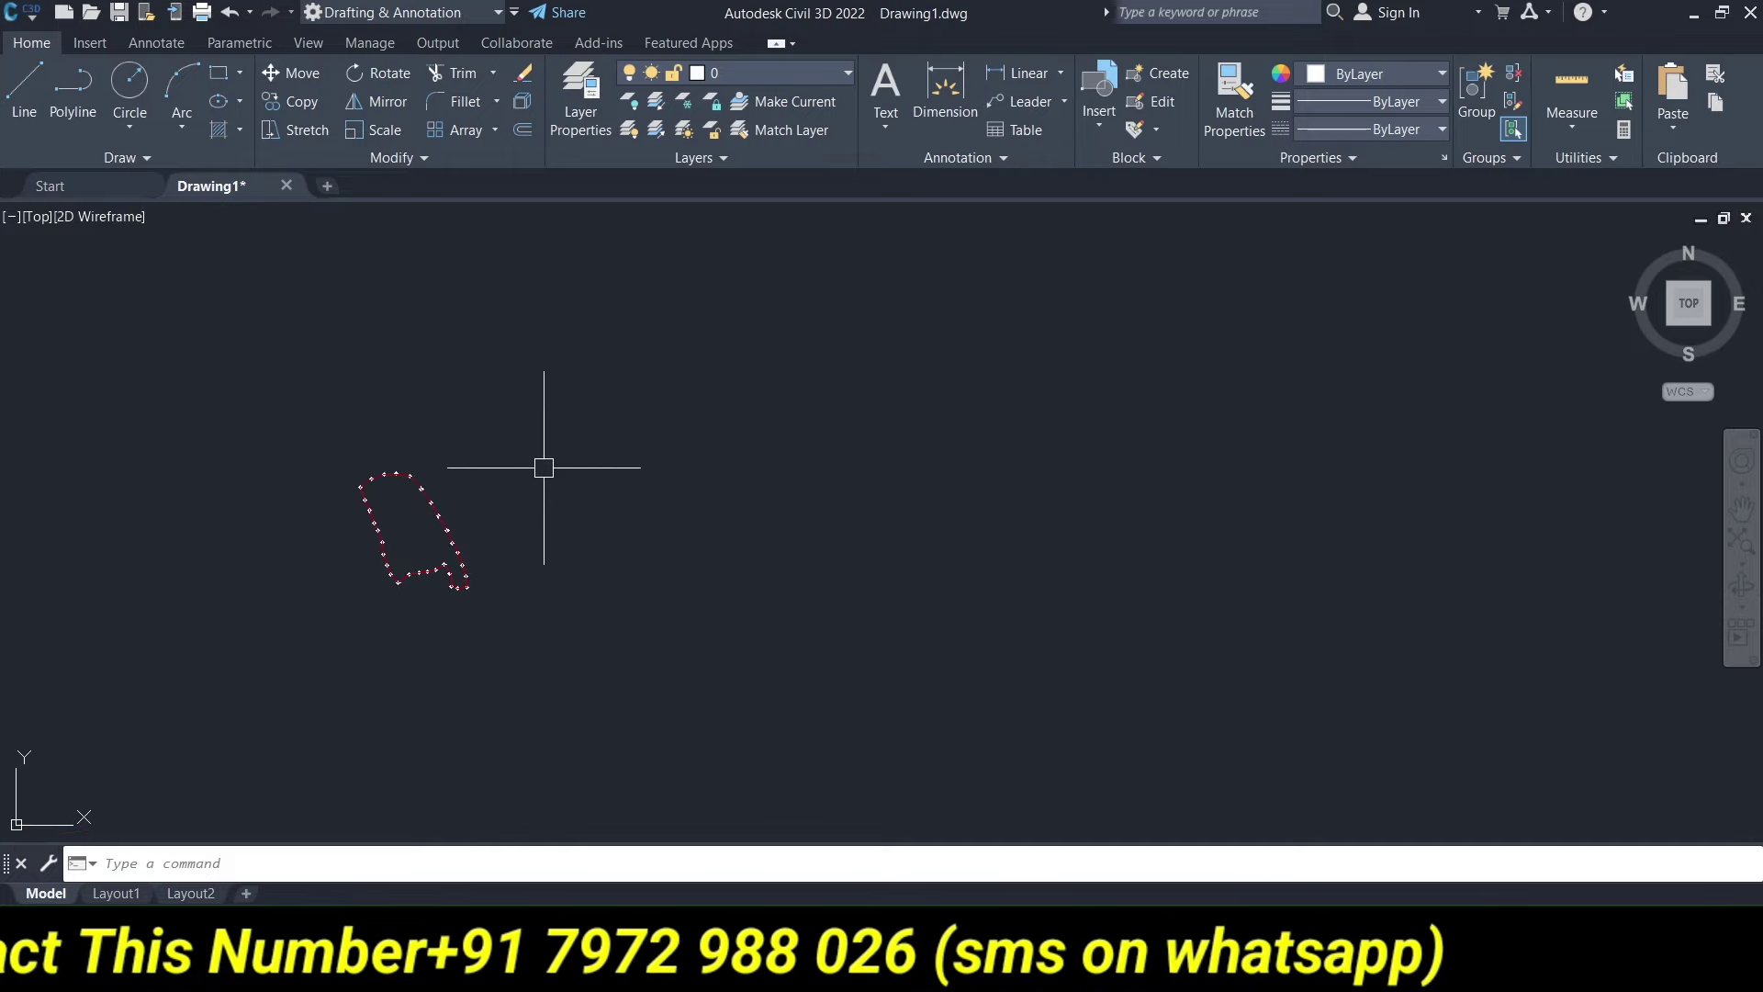
Drag selection windows around the plotted boundary points, zooming to inspect them.
left_click(545, 450)
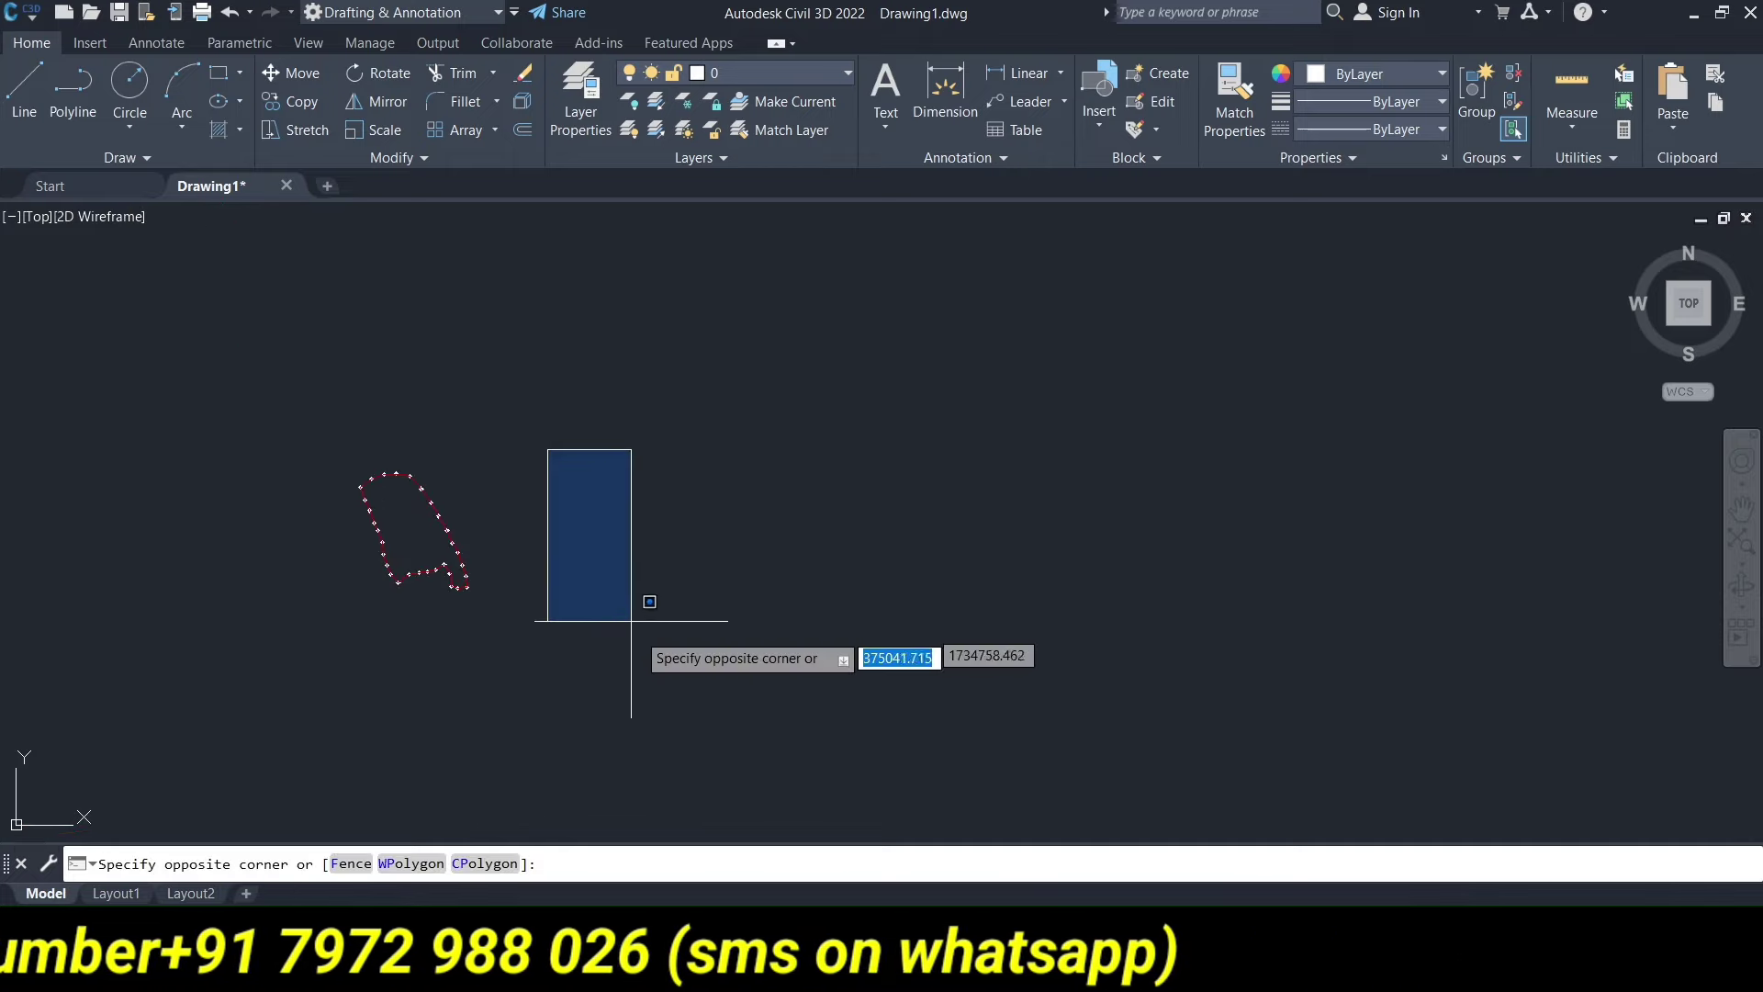
left_click(668, 675)
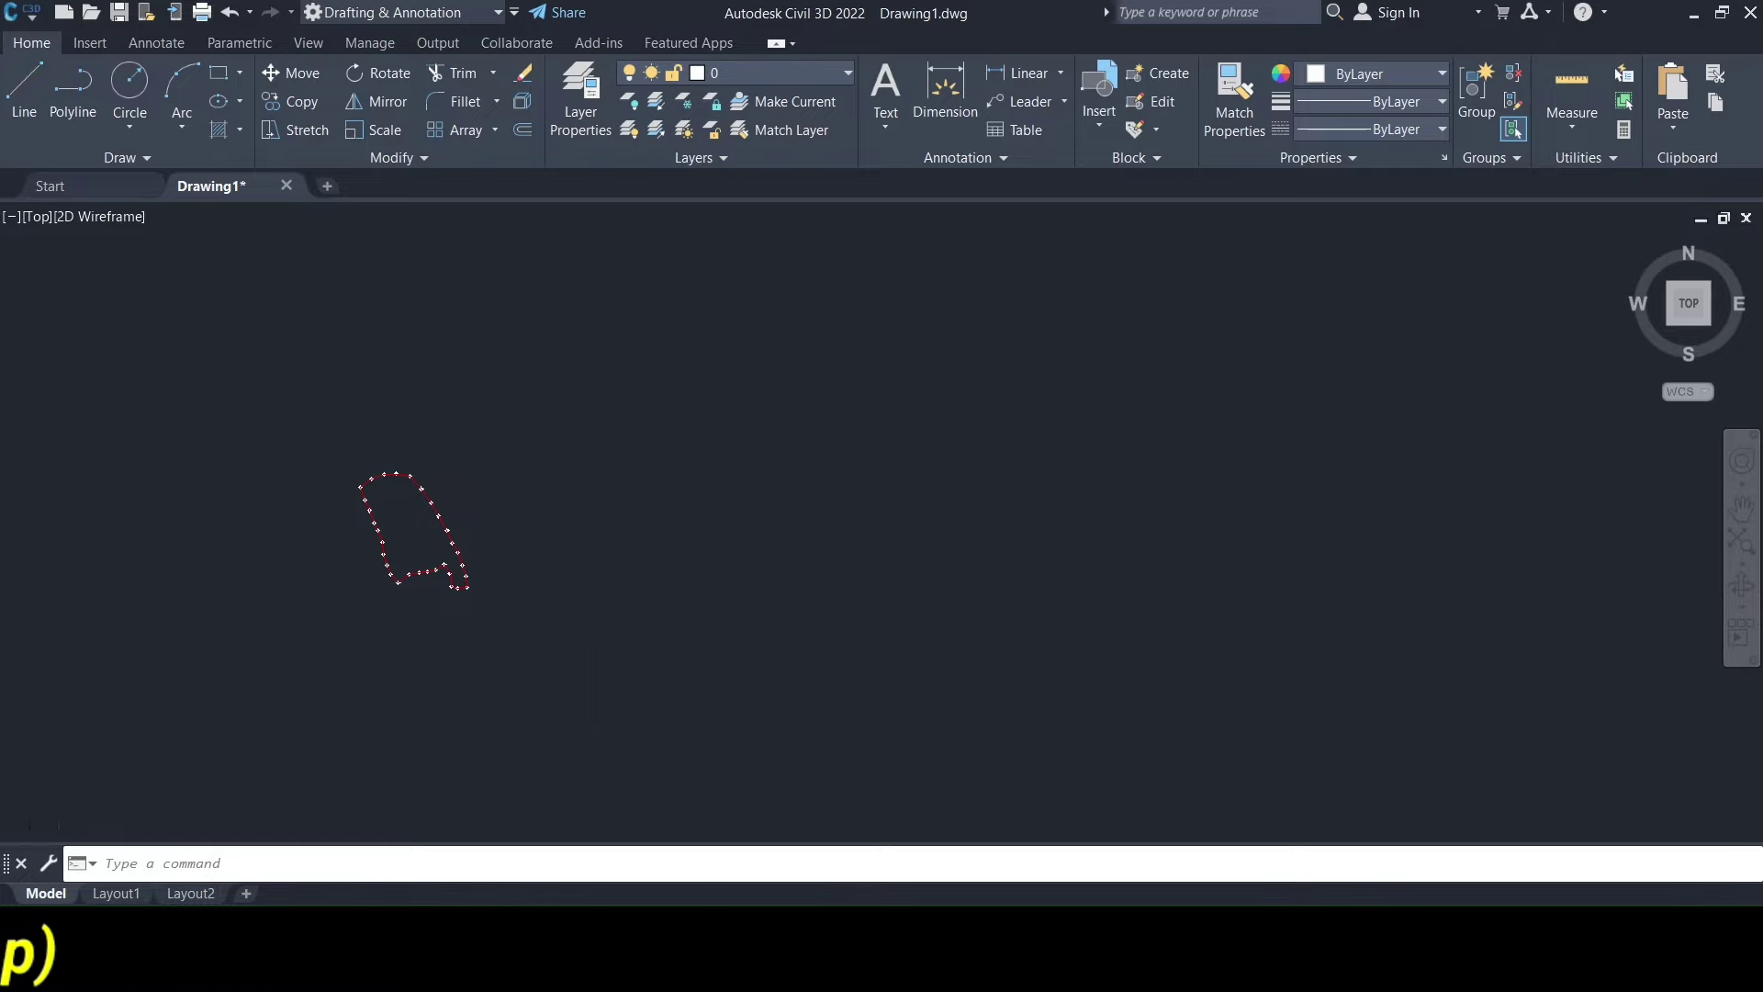
scroll(587, 628, "up", 4)
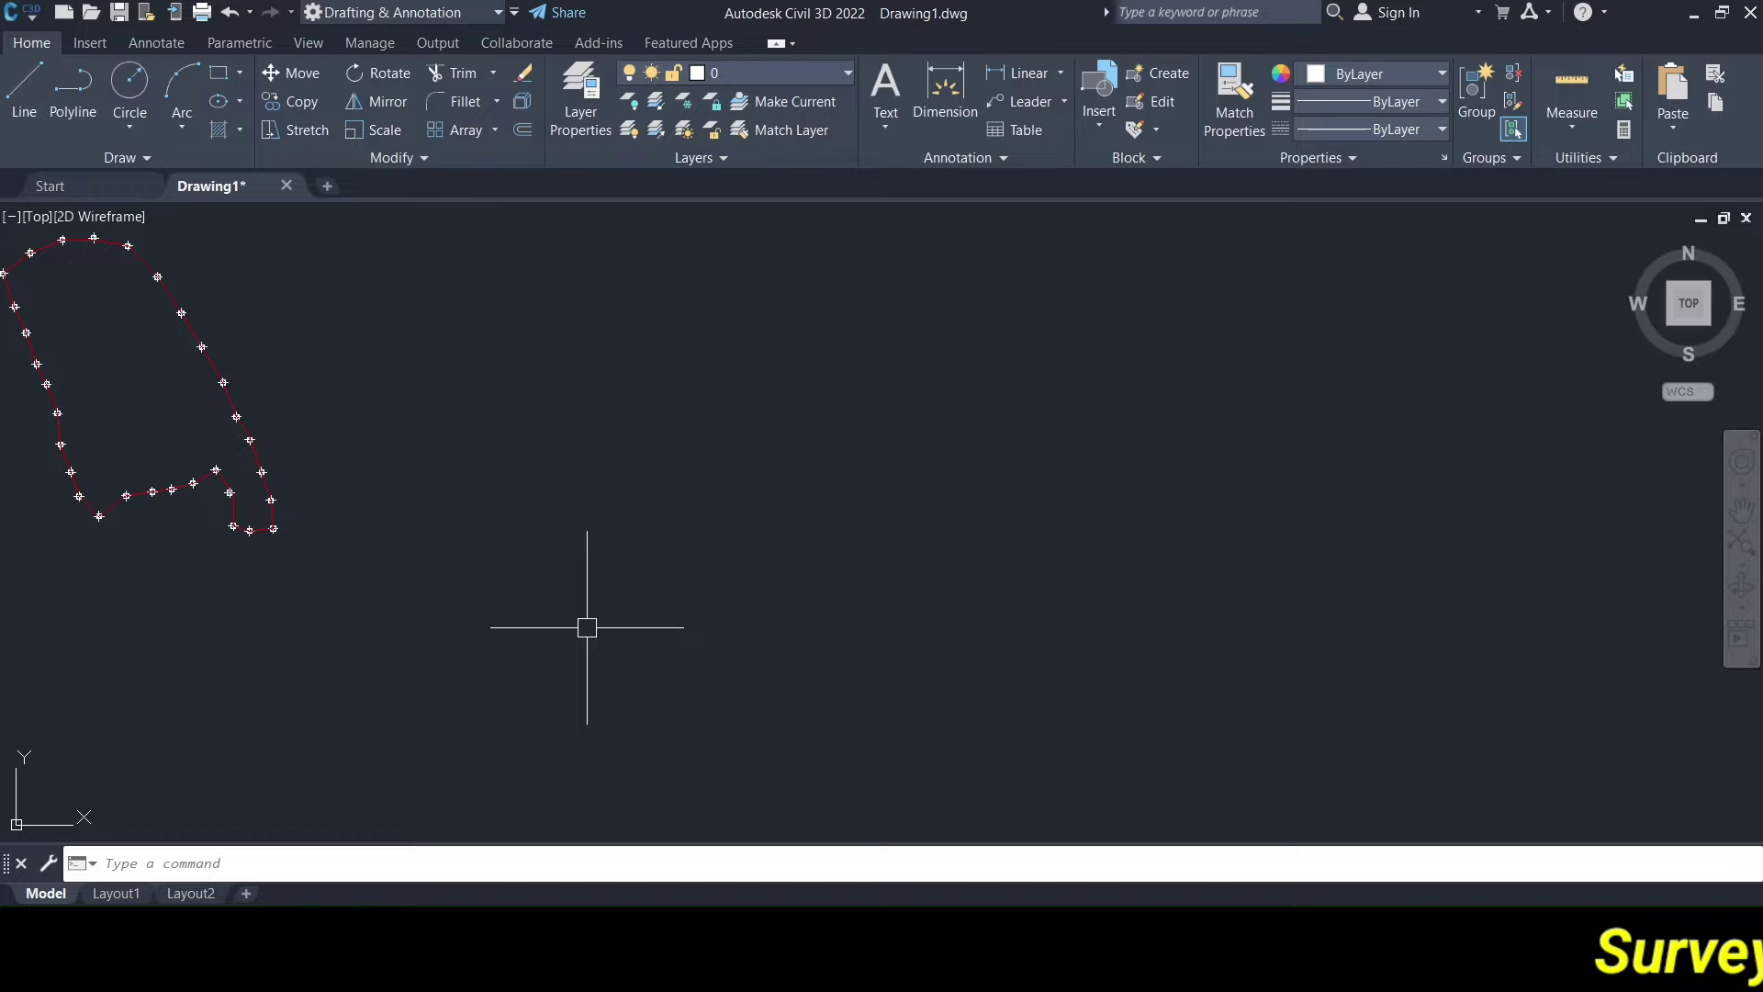
scroll(588, 628, "down", 4)
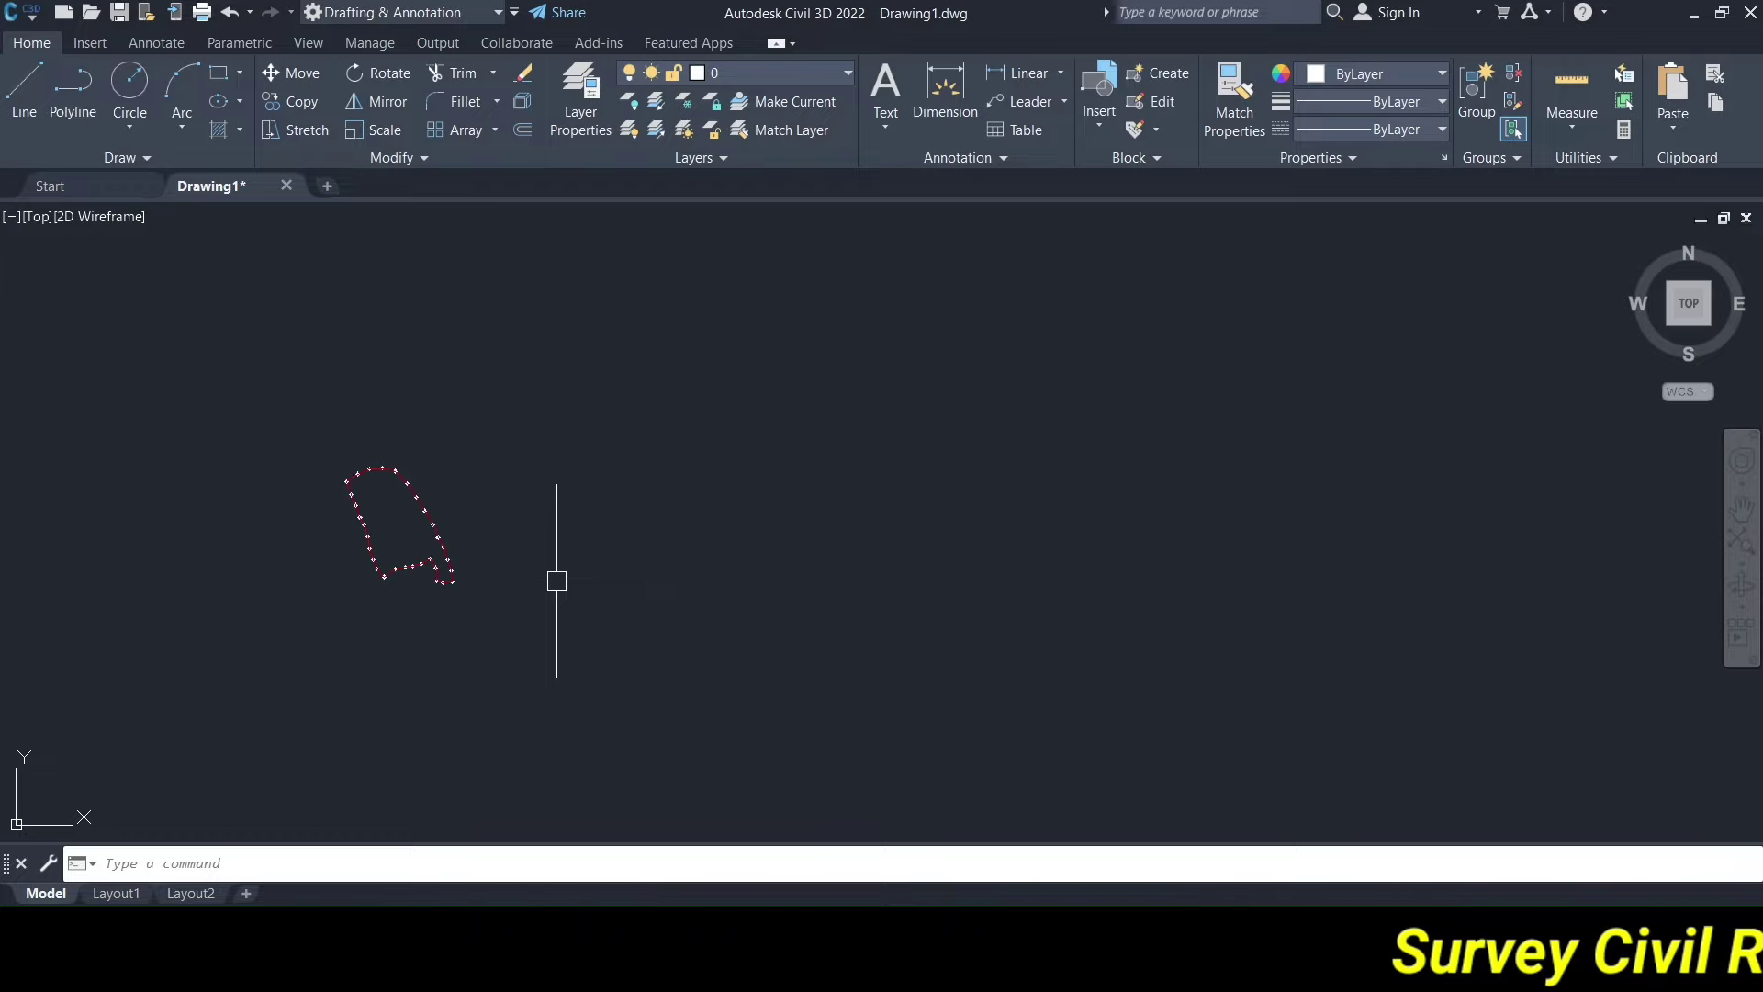
left_click(496, 436)
left_click(616, 740)
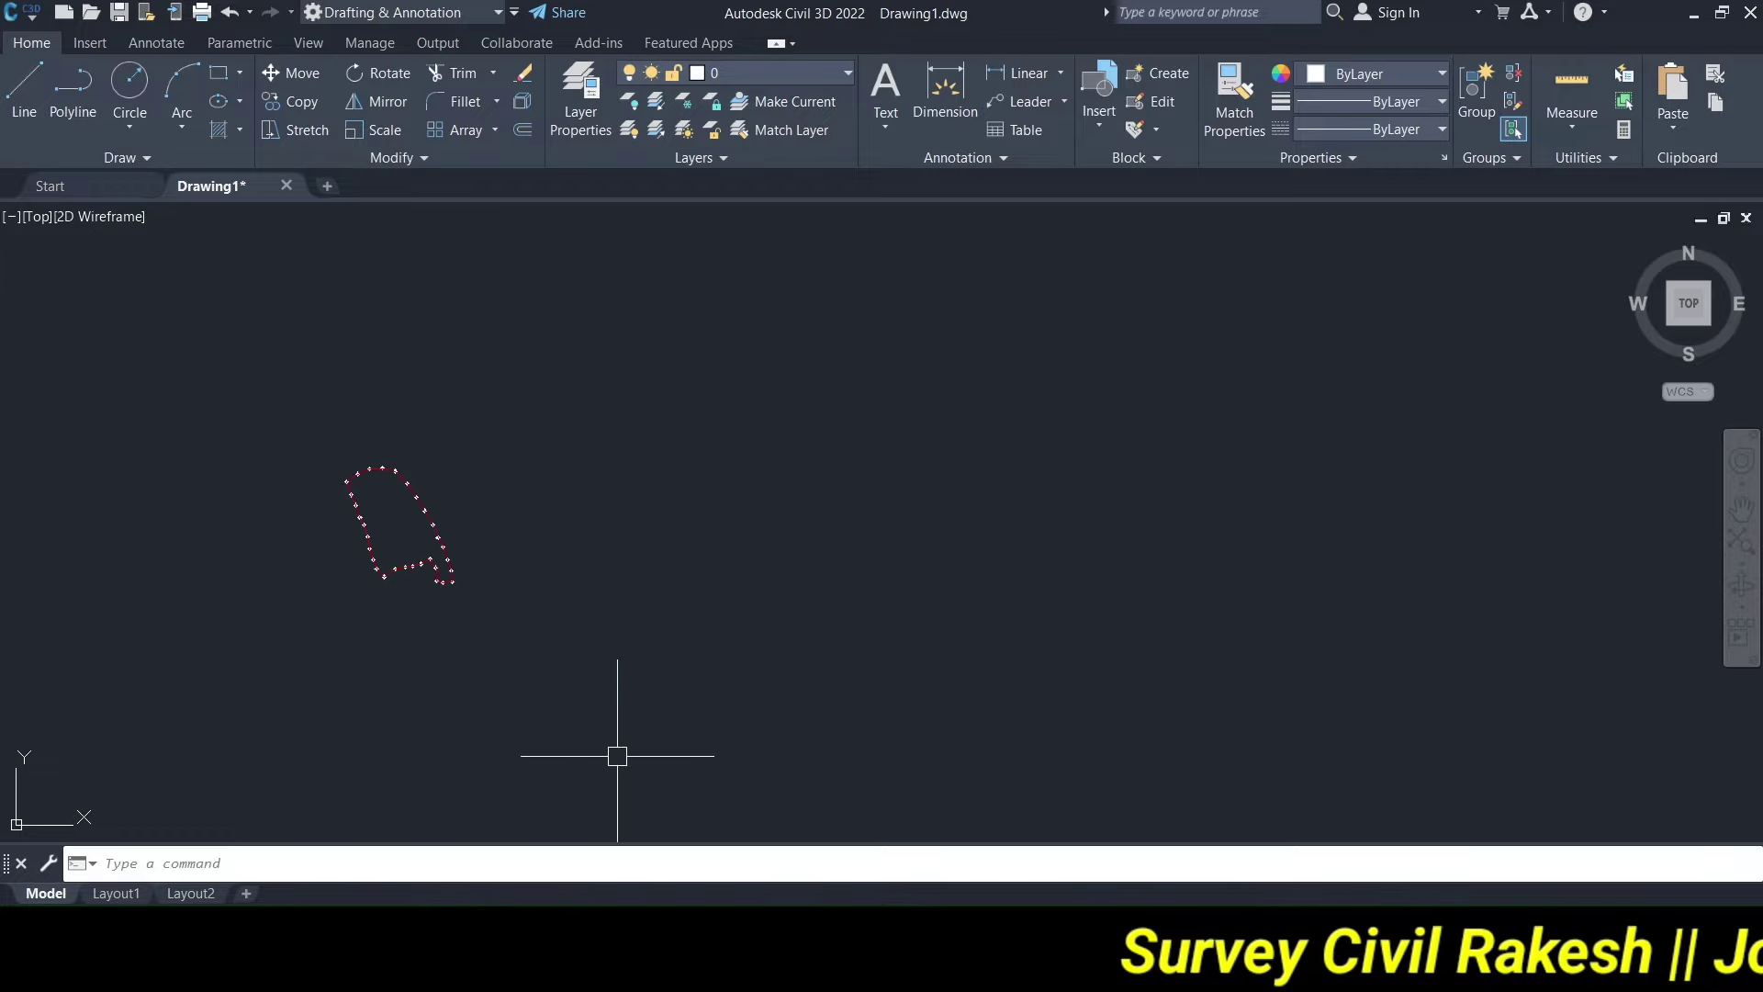
Check the Excel table's code in E4 and levels in D2 and D6, then return to Civil 3D.
left_click(513, 401)
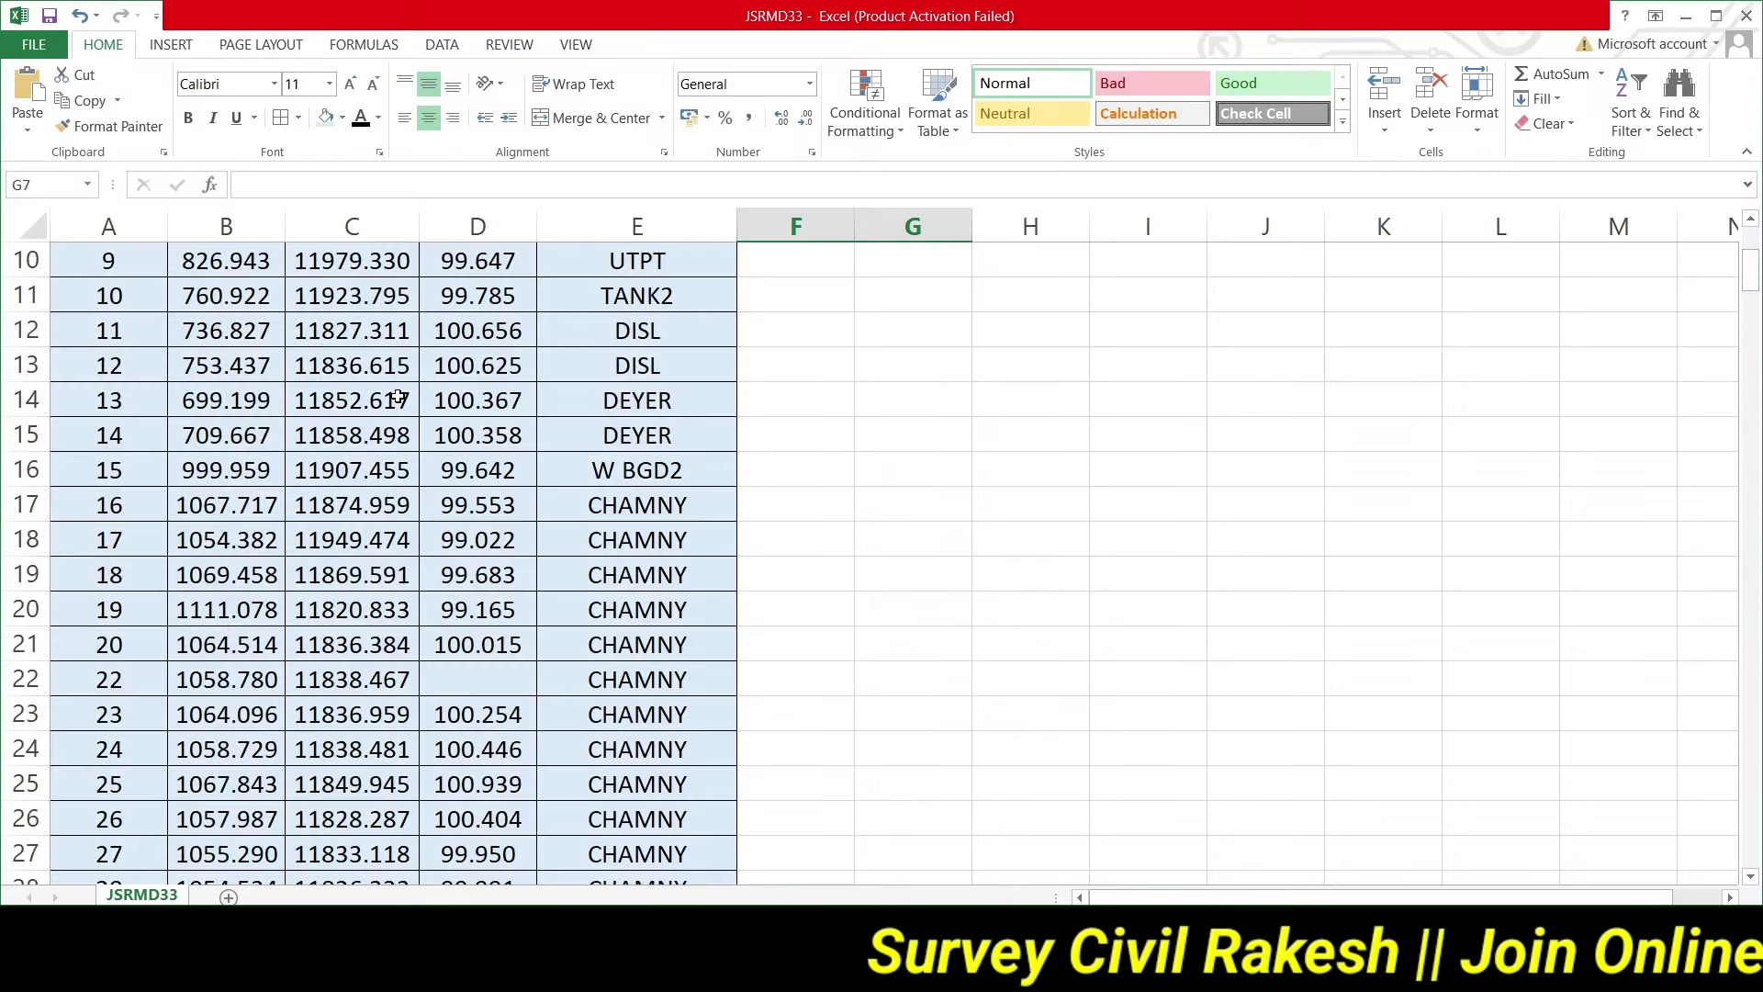
scroll(402, 391, "up", 3)
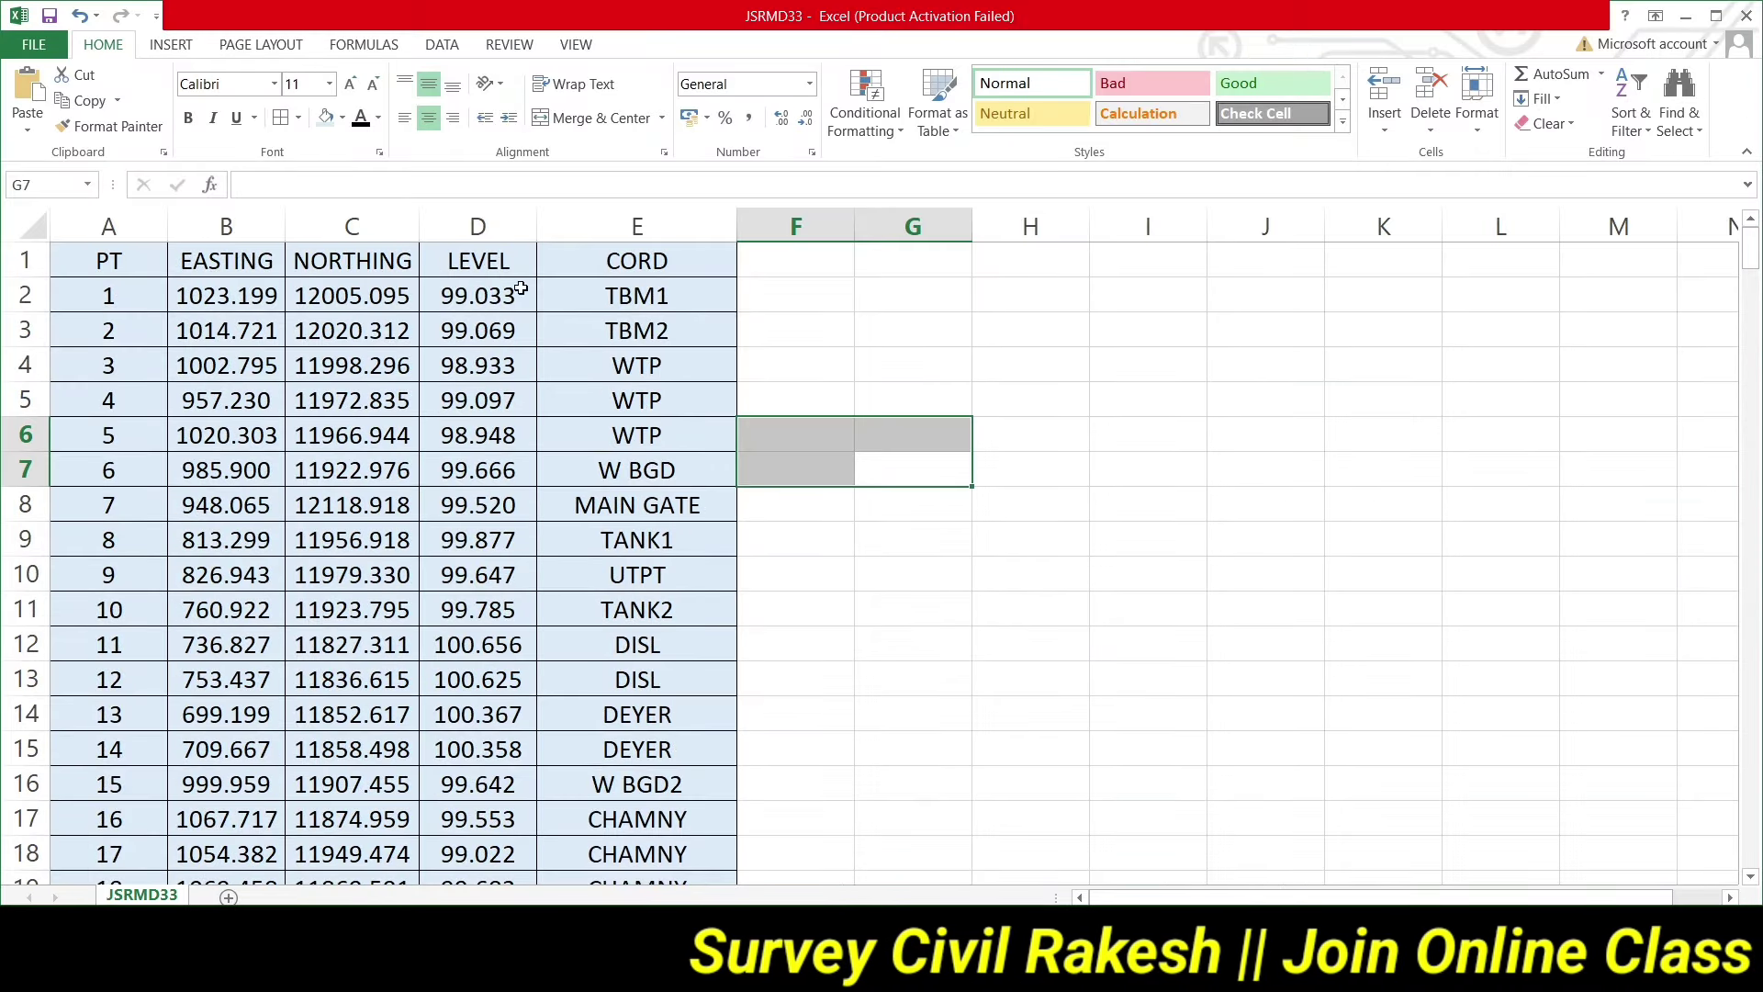
left_click(672, 379)
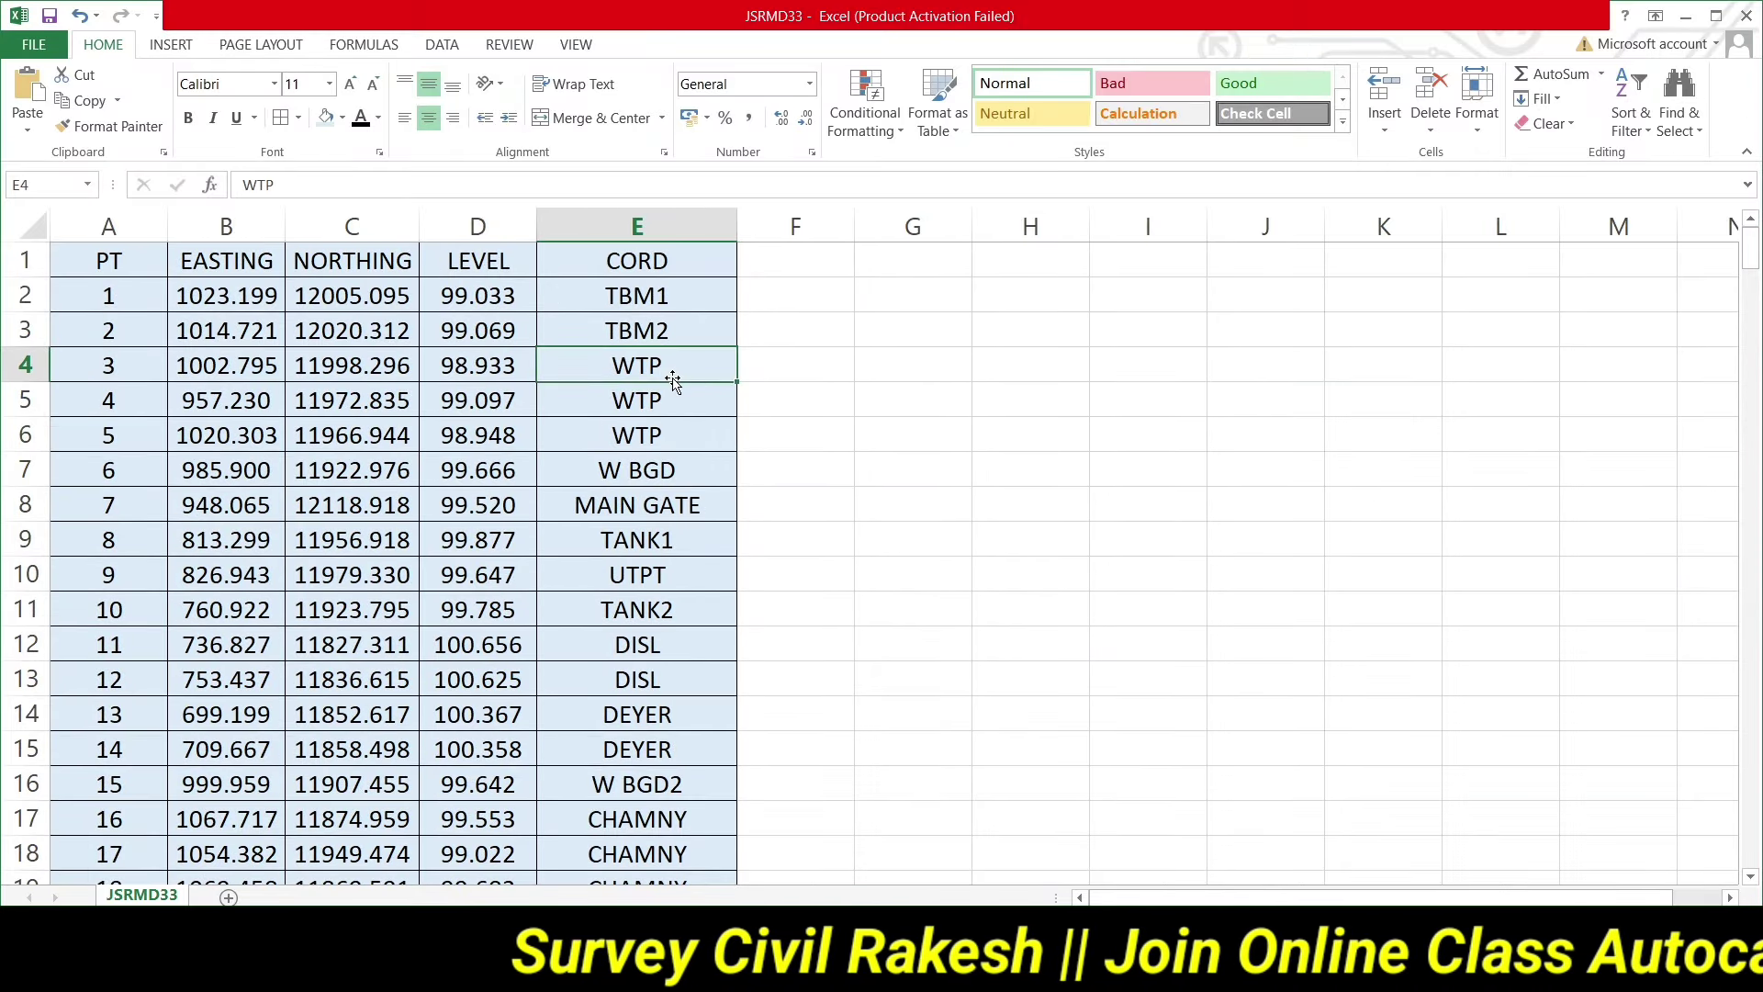
left_click(502, 310)
left_click(477, 431)
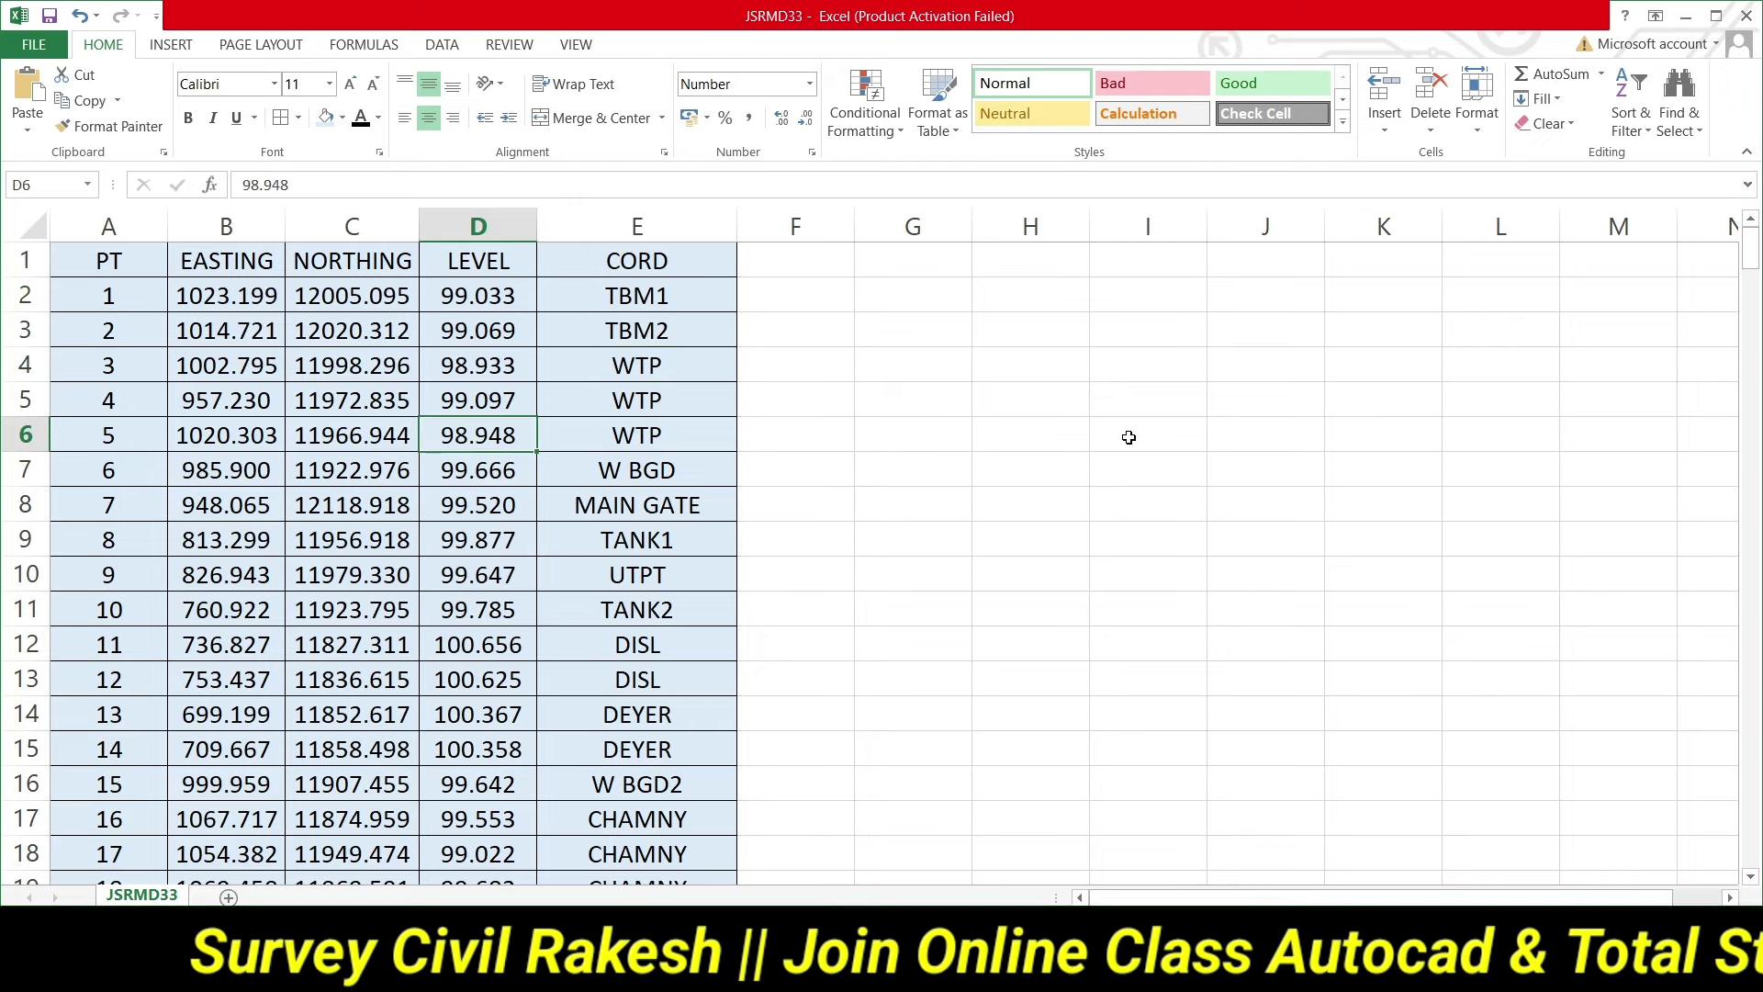
left_click(913, 434)
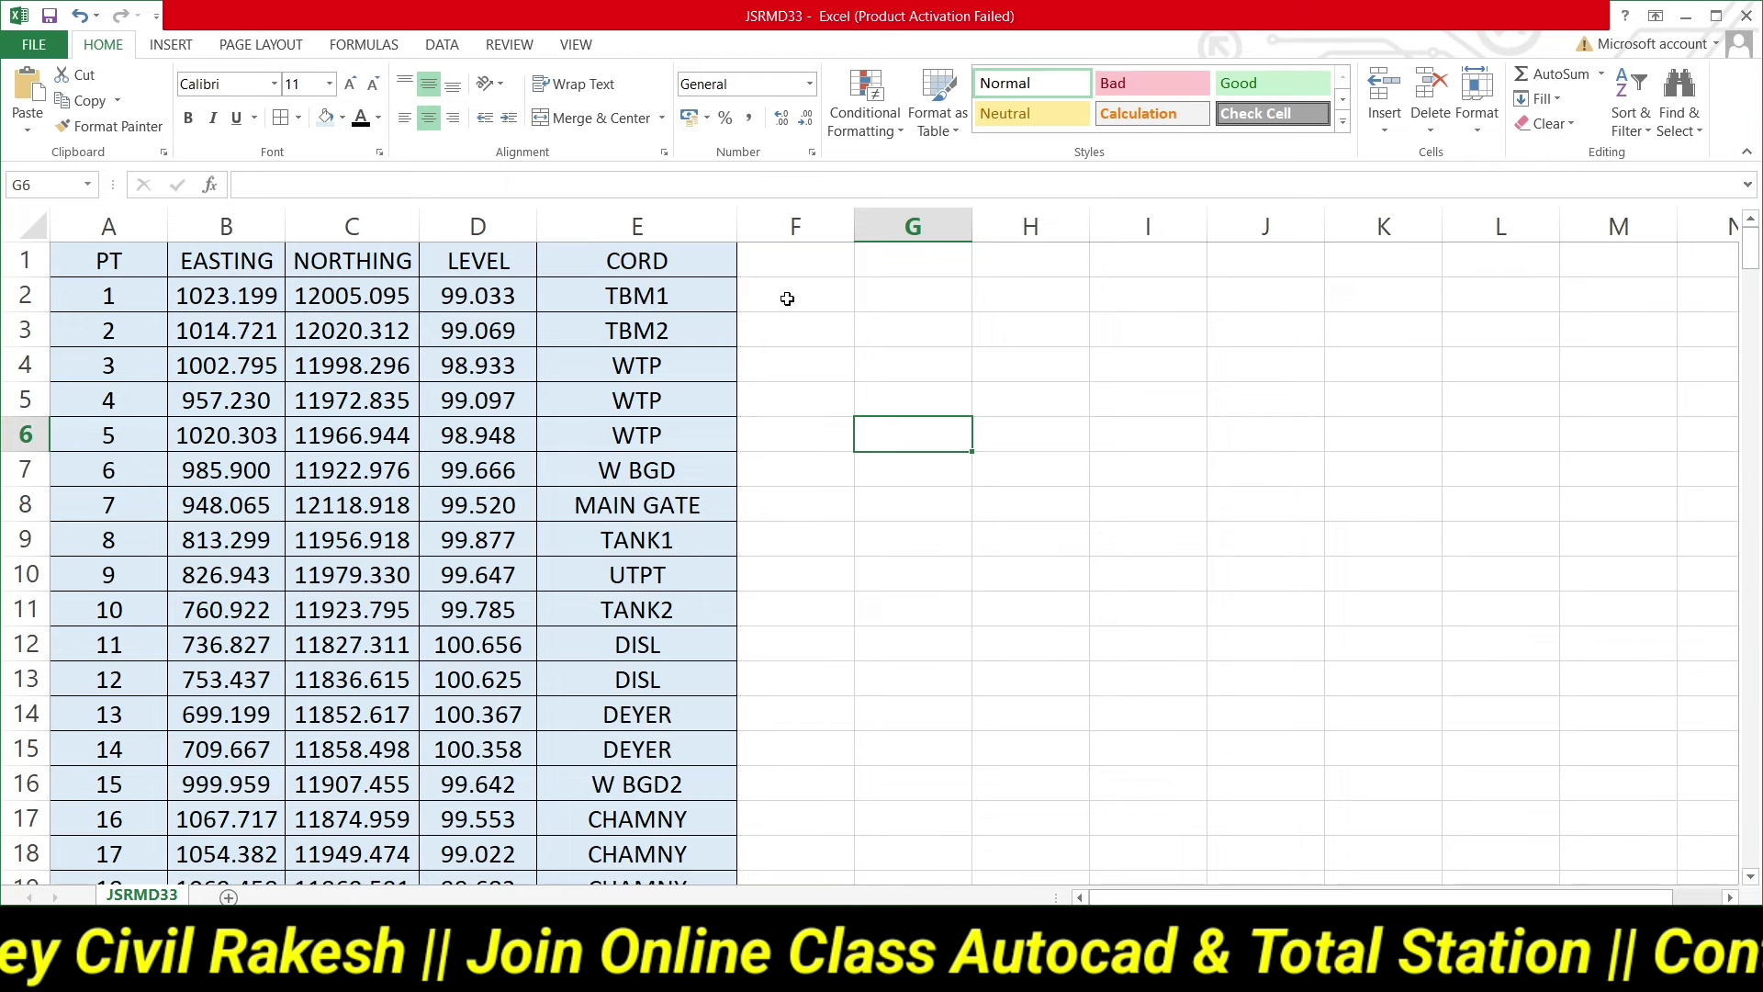
left_click(802, 332)
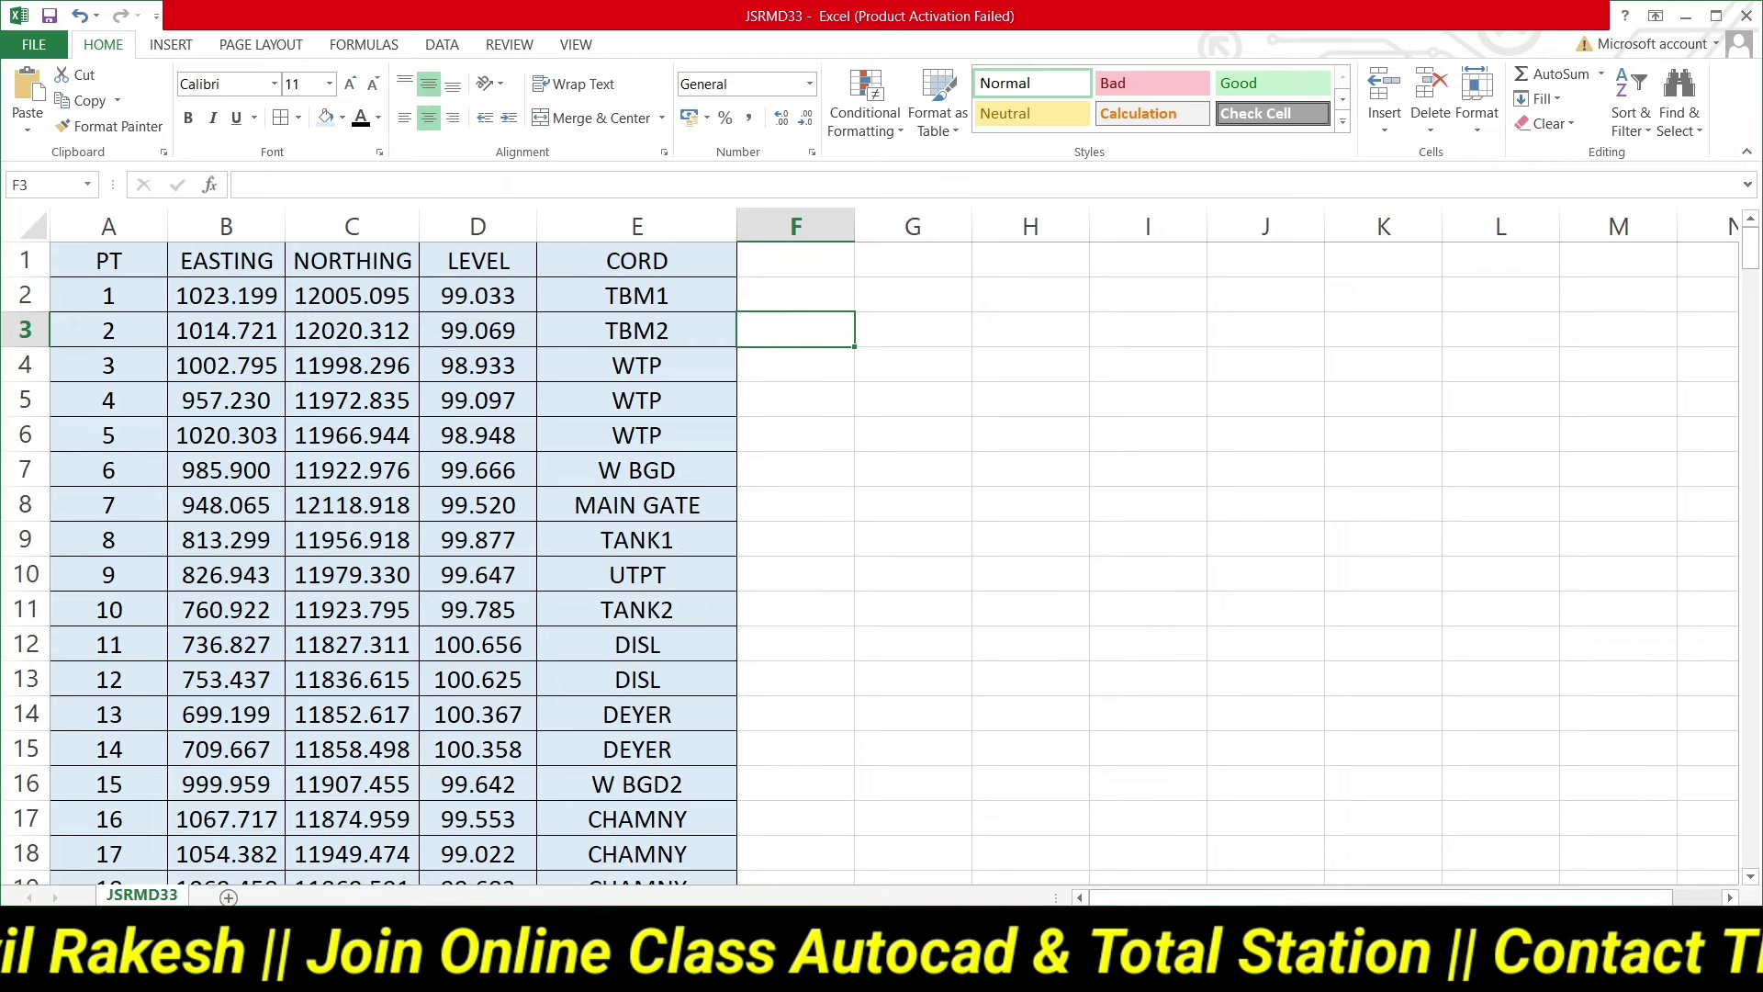
left_click(1193, 809)
Zoom in and out on the boundary outline, then bring the JSRMD33 spreadsheet forward.
scroll(327, 496, "up", 5)
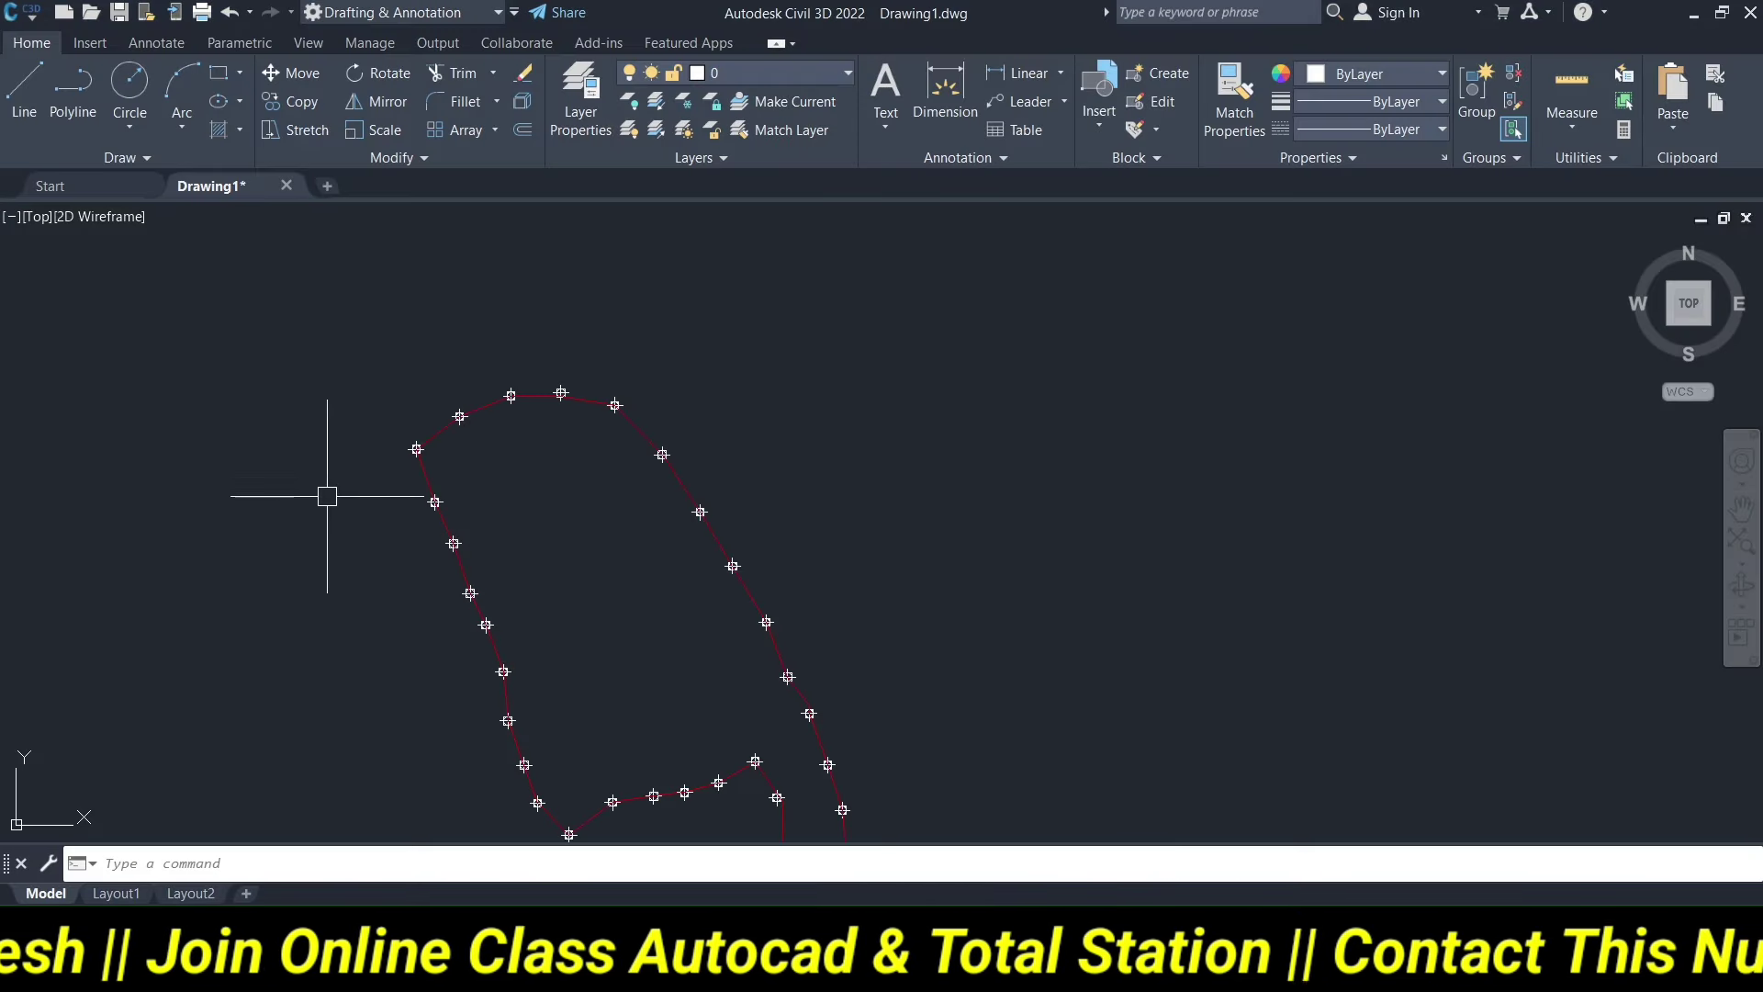
scroll(434, 575, "up", 5)
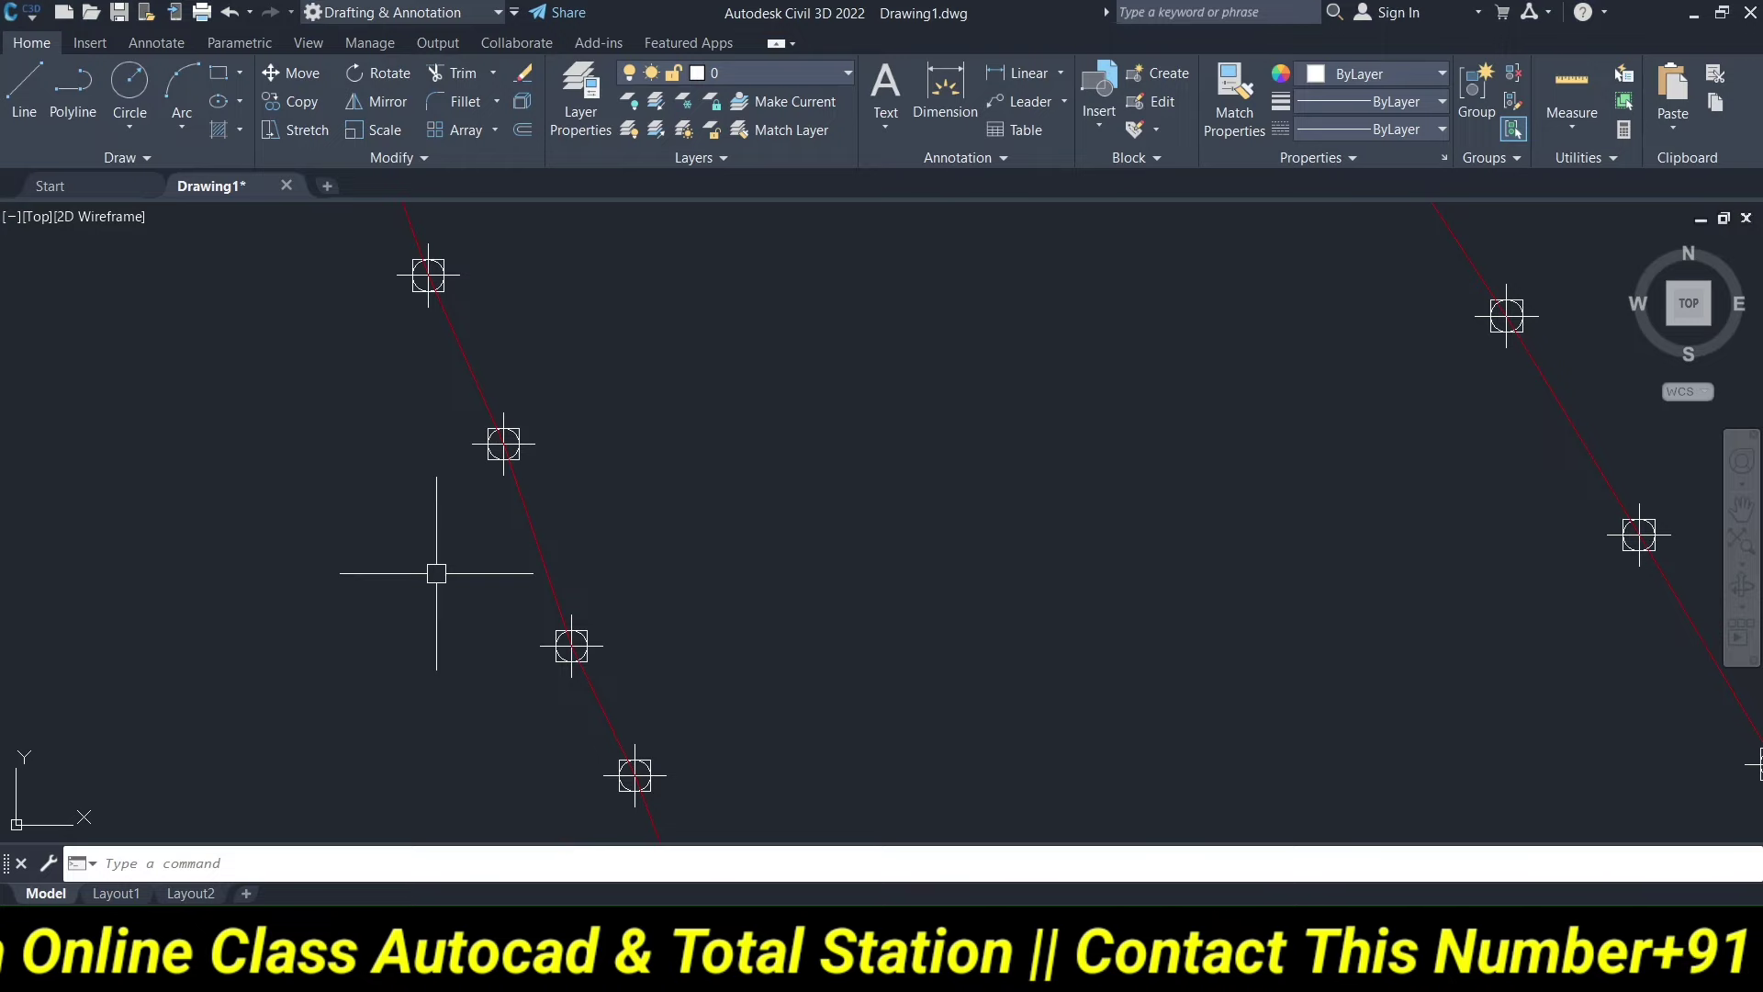
scroll(436, 573, "down", 3)
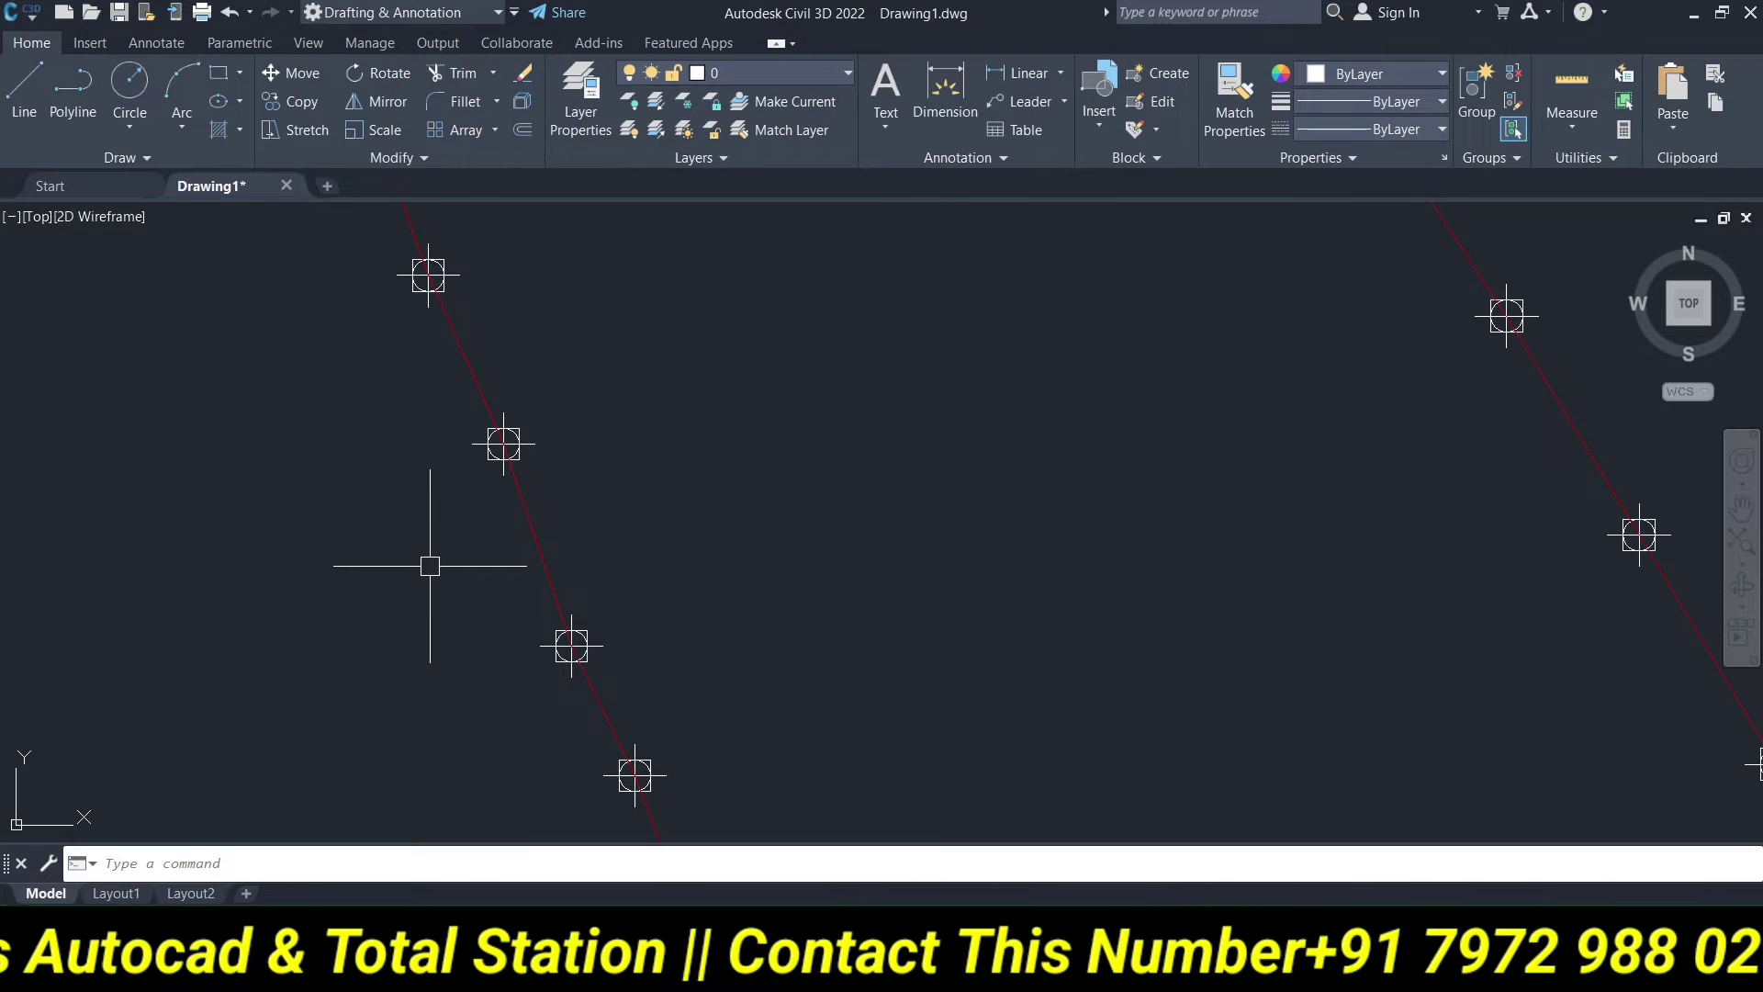
scroll(489, 531, "down", 5)
scroll(485, 530, "down", 5)
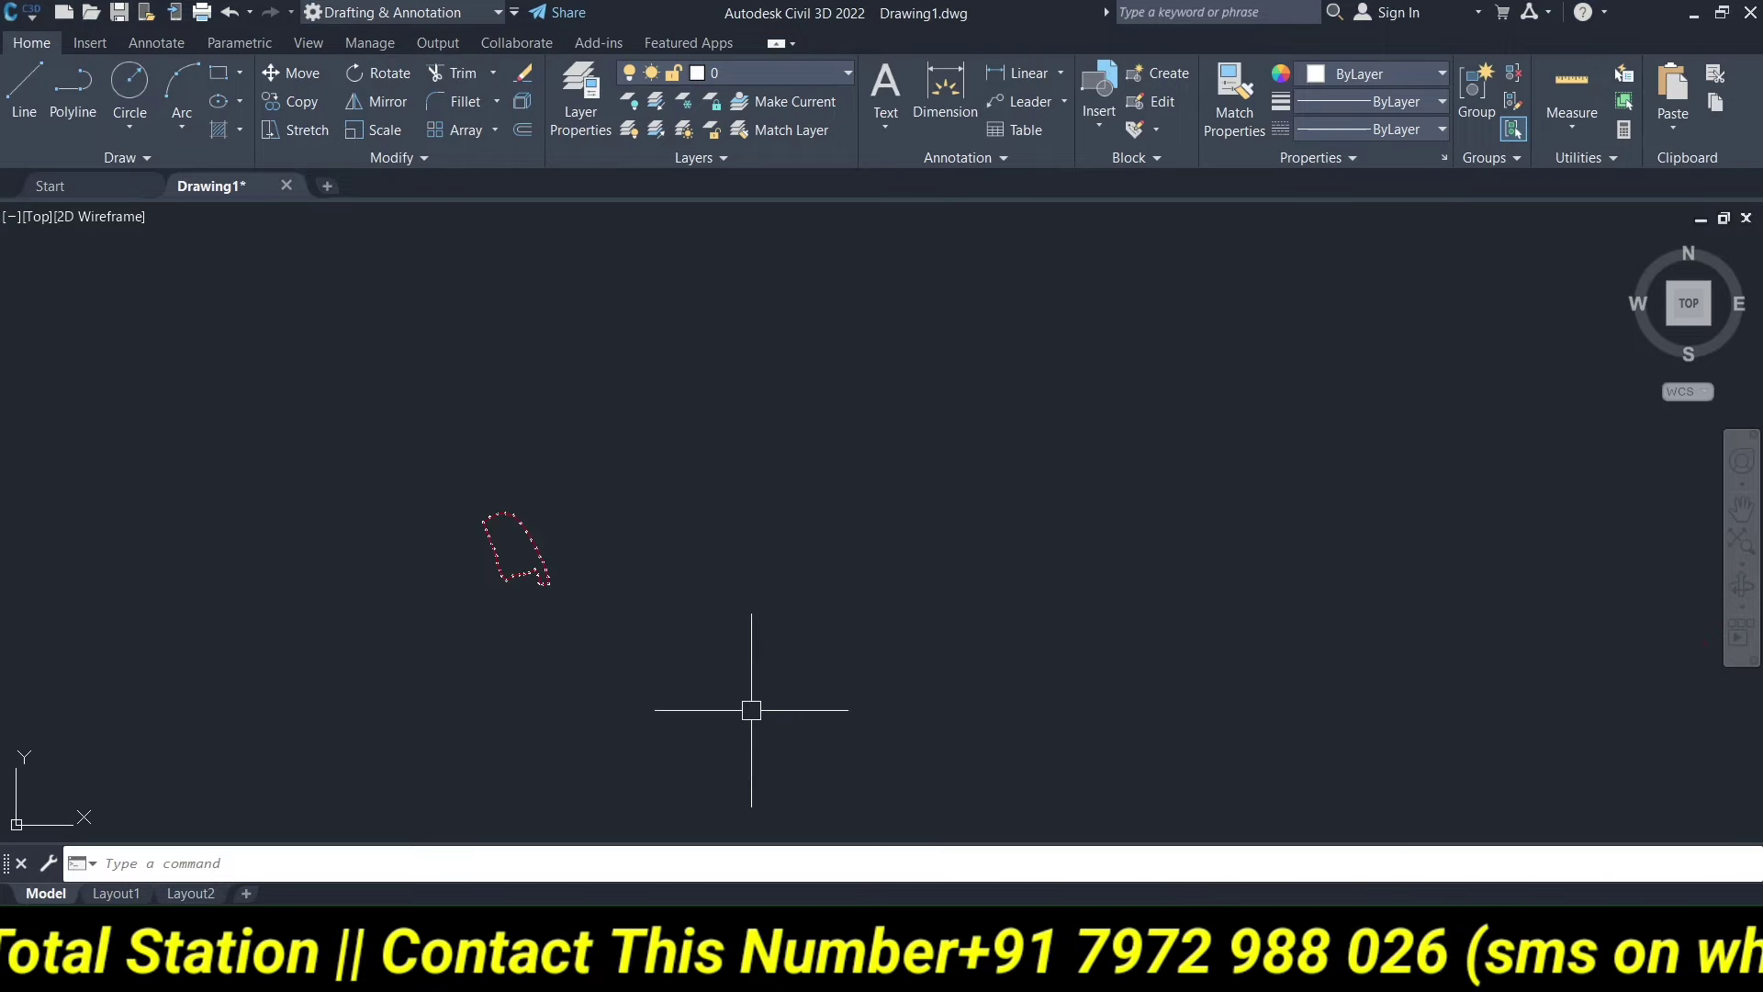
scroll(523, 563, "up", 5)
scroll(570, 560, "up", 5)
scroll(570, 560, "down", 5)
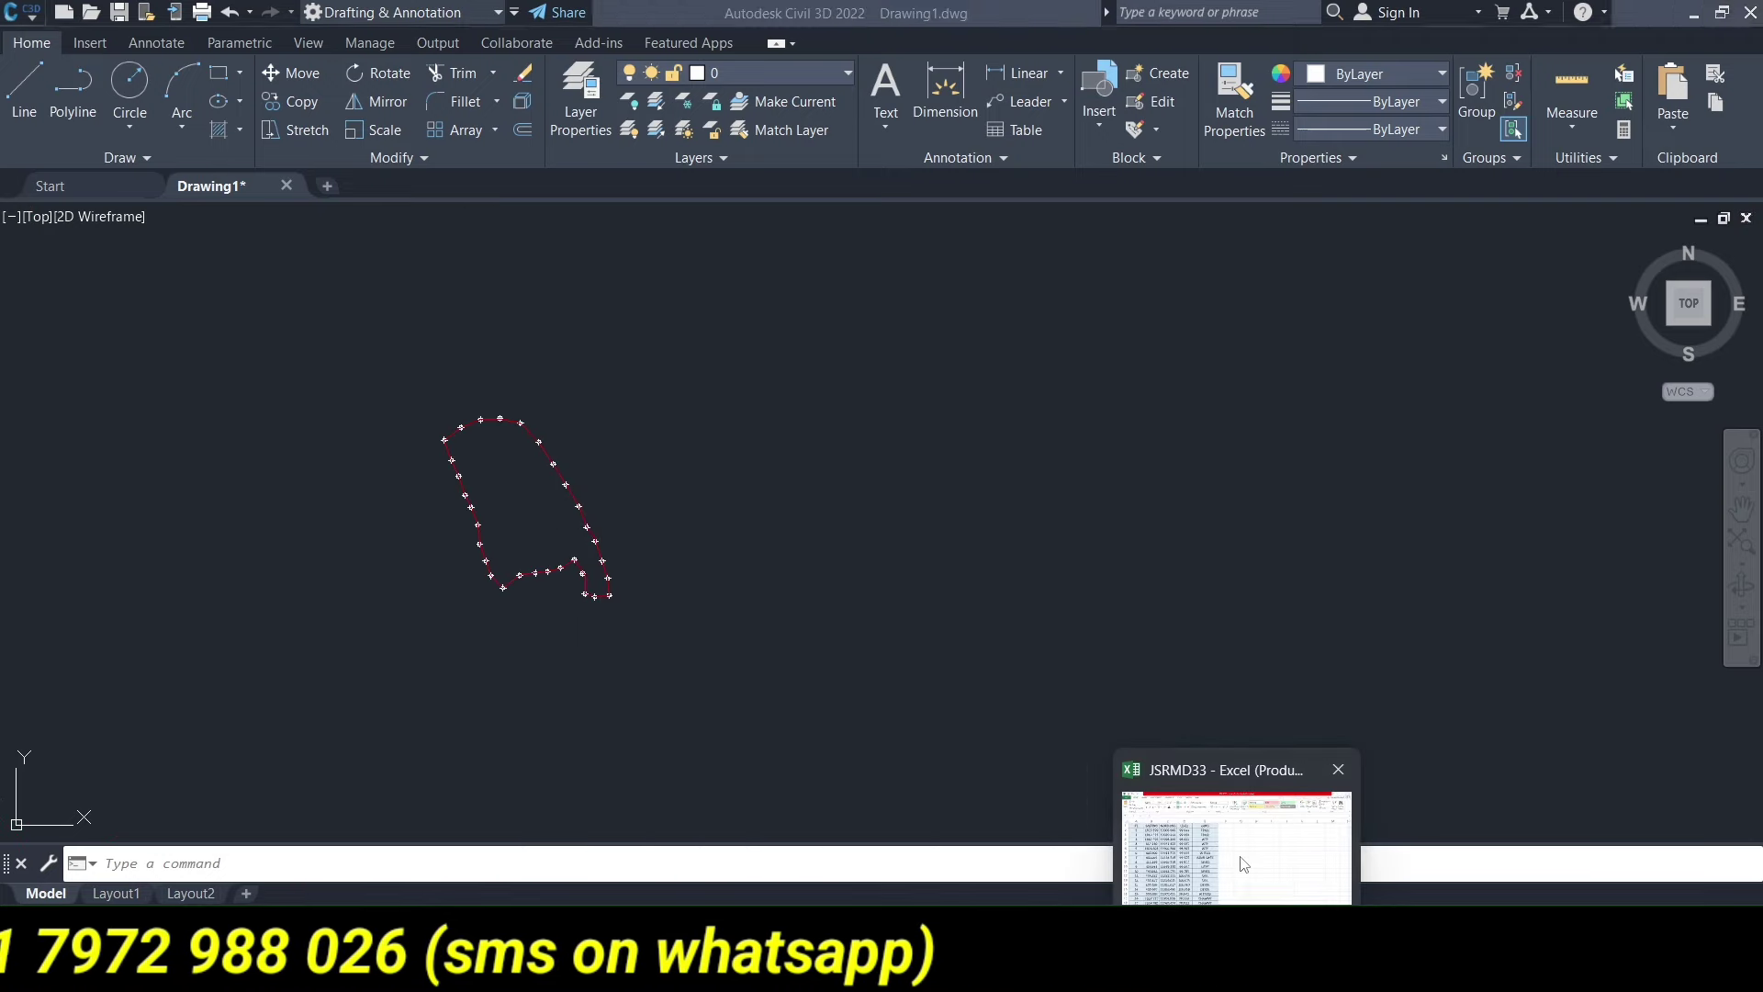
left_click(1239, 856)
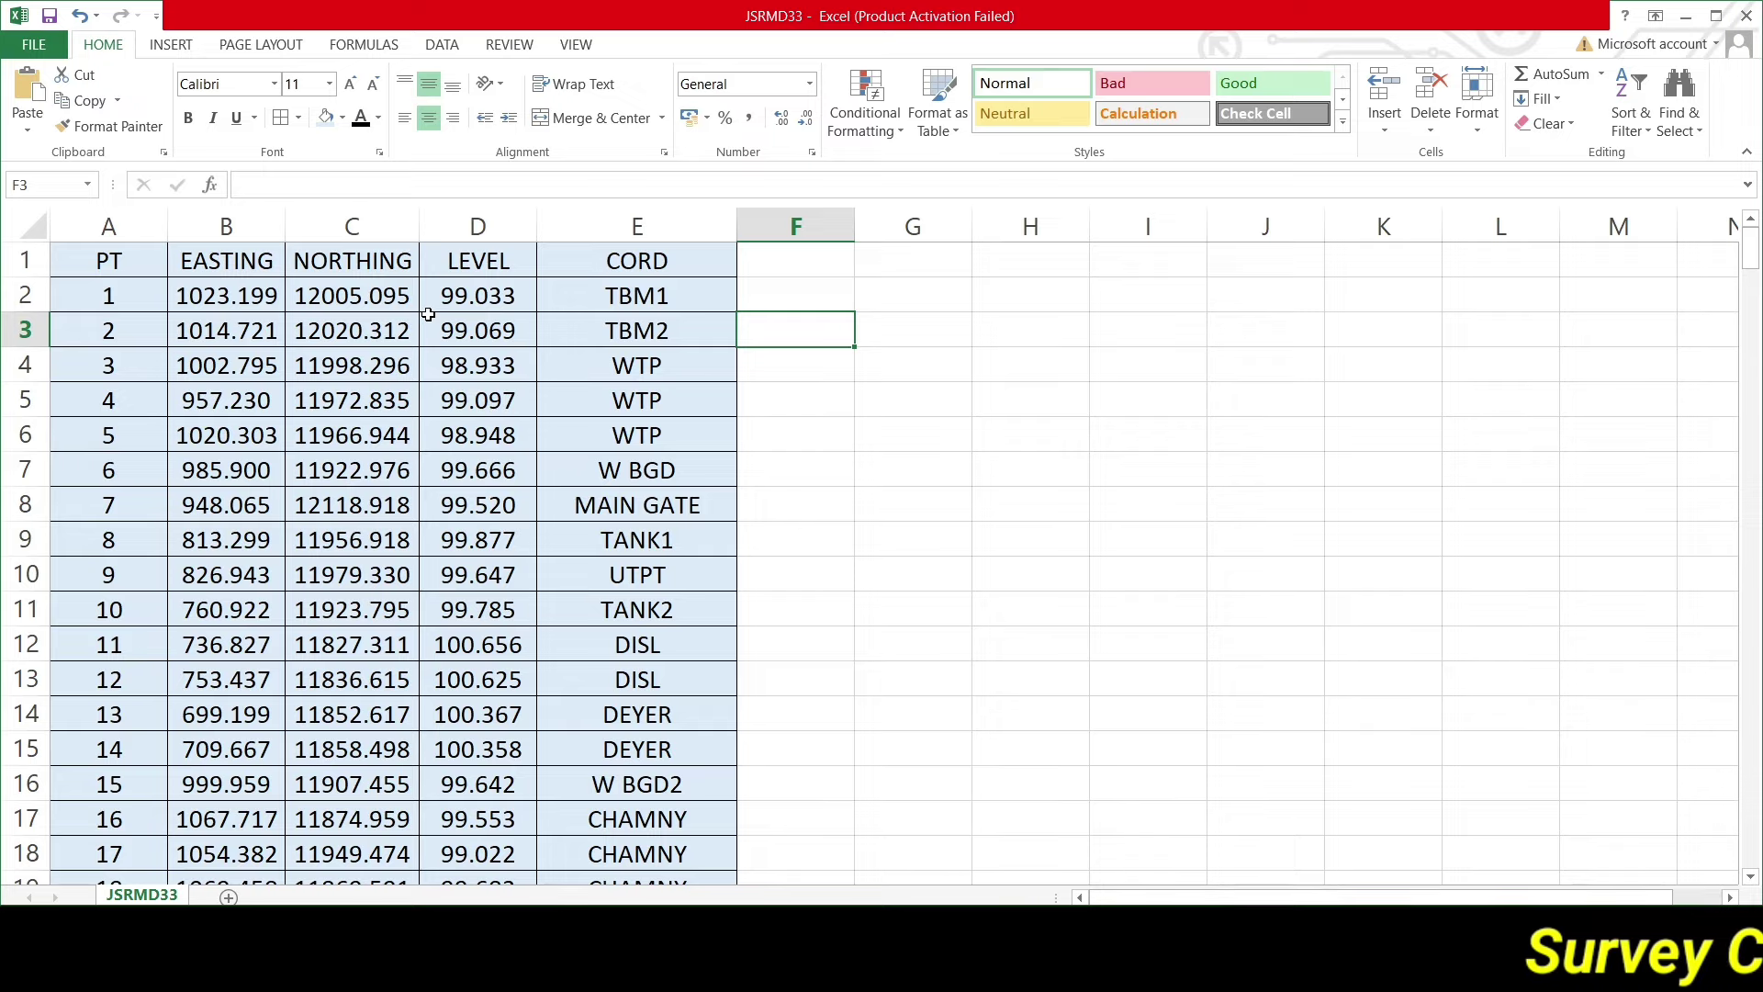
Save a copy of the JSRMD33 workbook as CSV (Comma delimited) in Downloads.
left_click(34, 44)
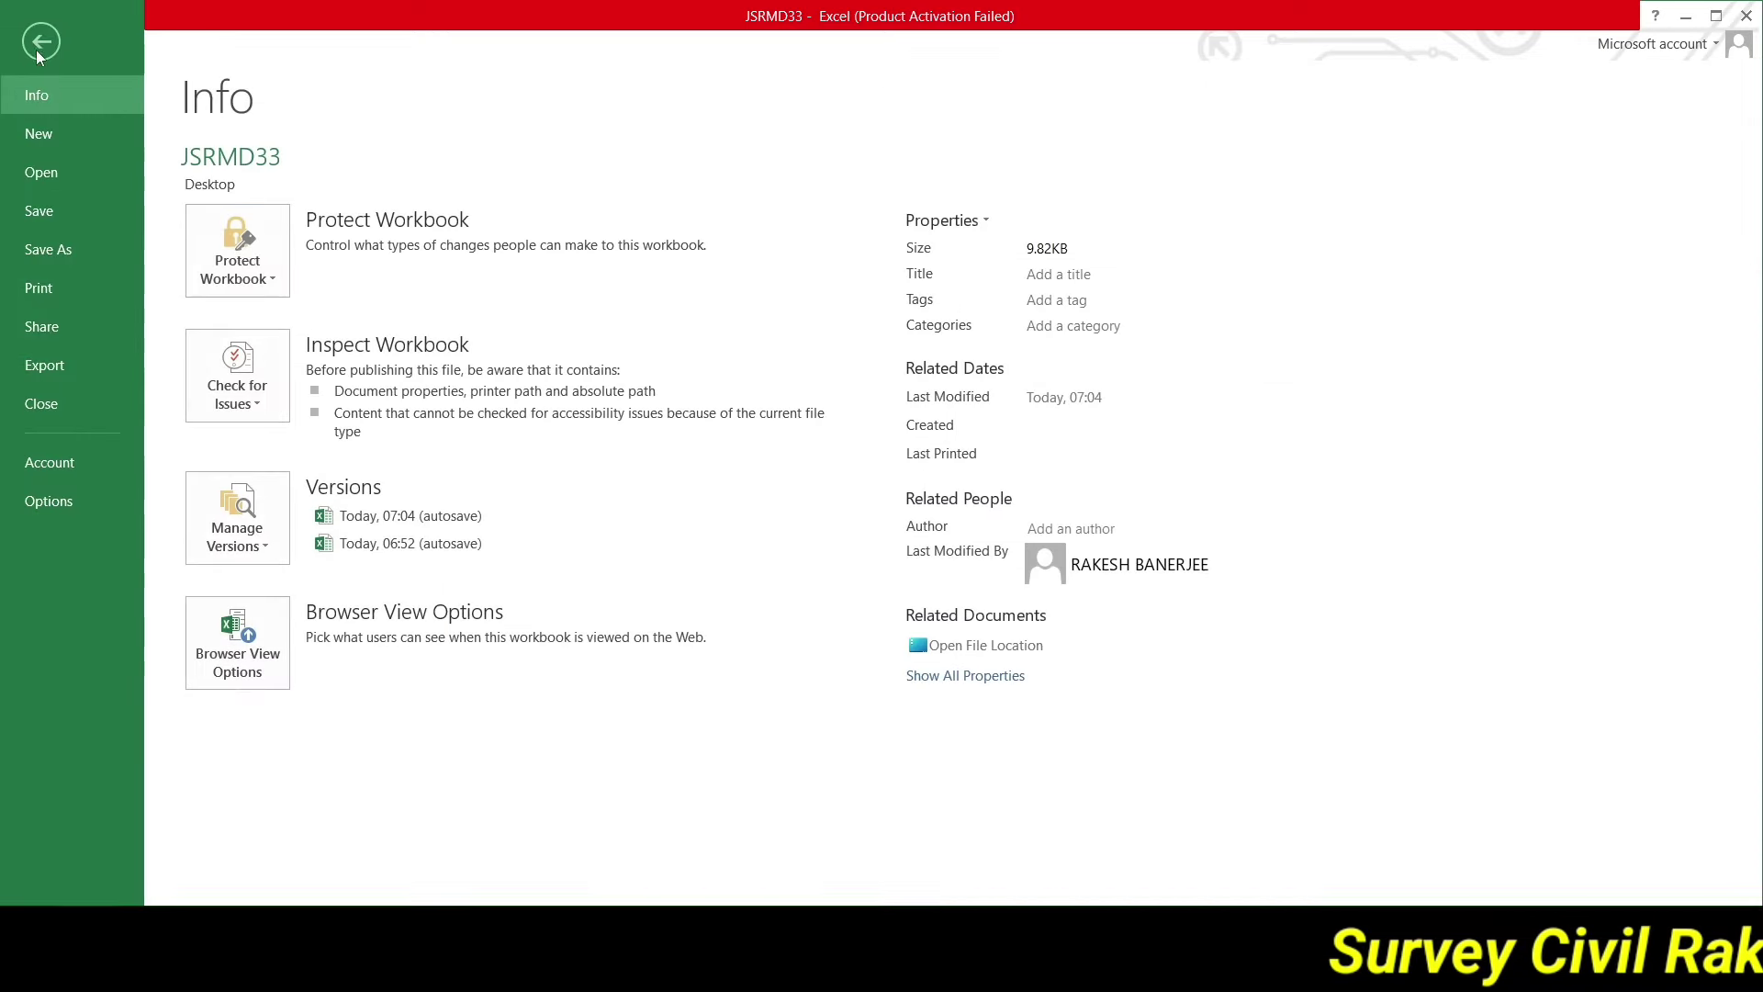
left_click(57, 250)
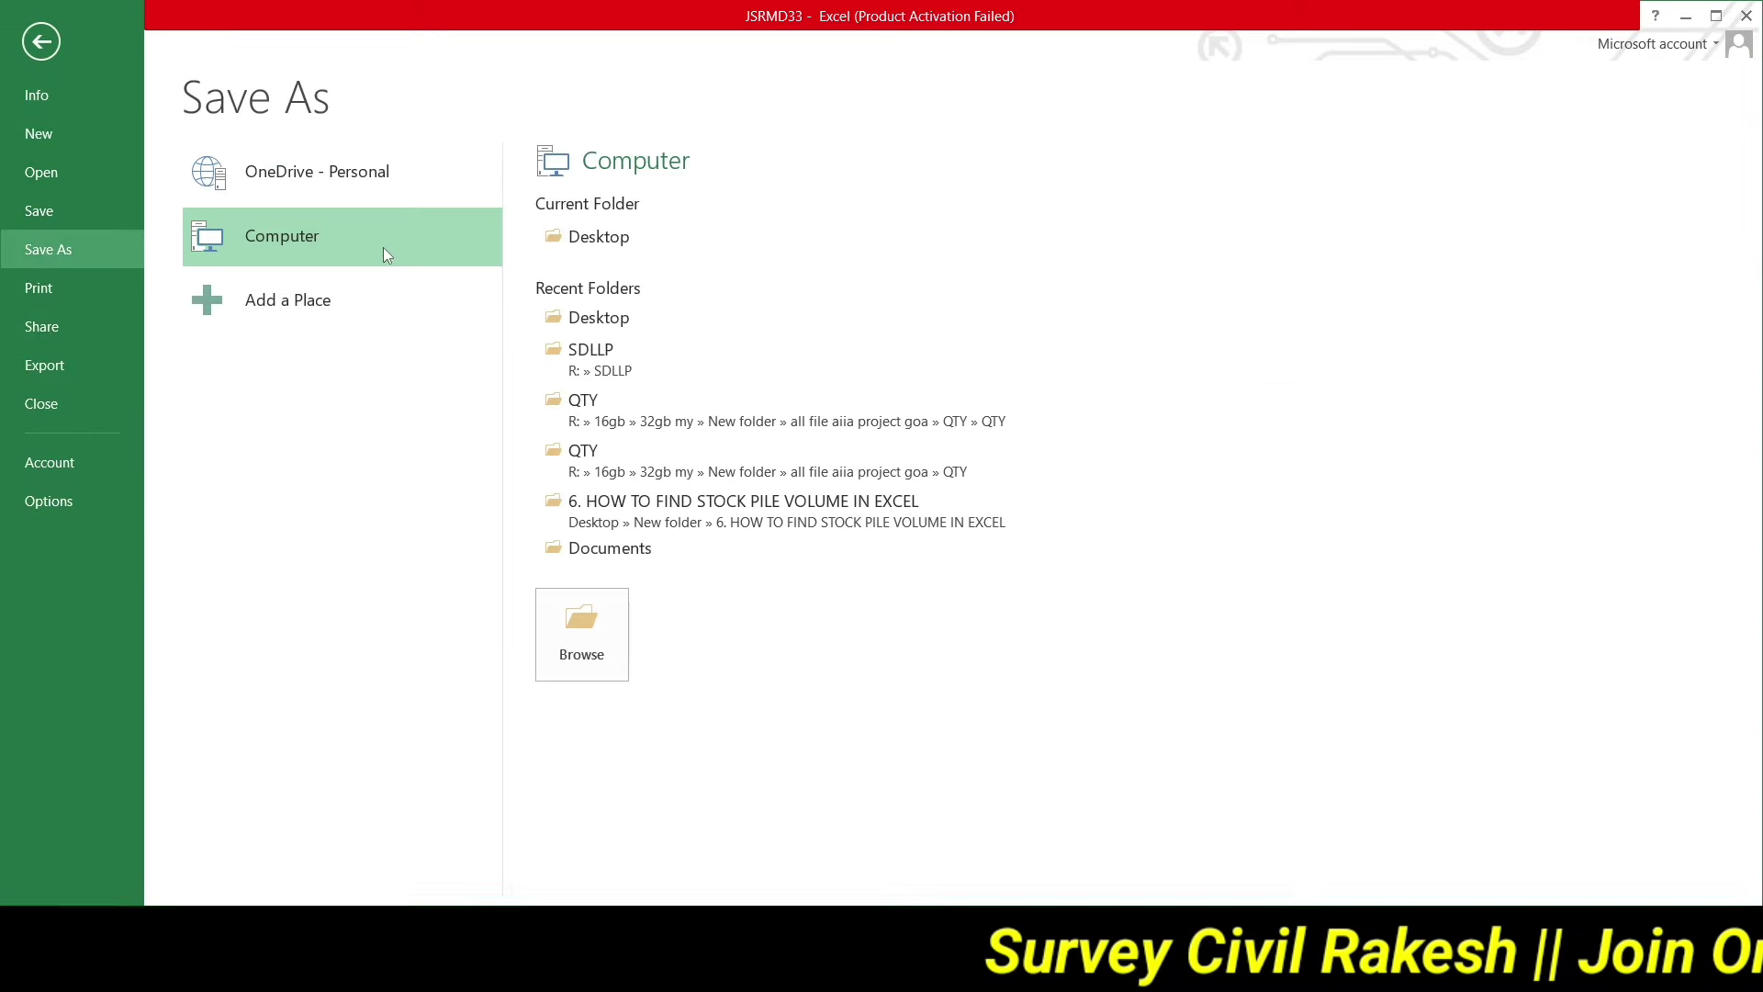
left_click(588, 600)
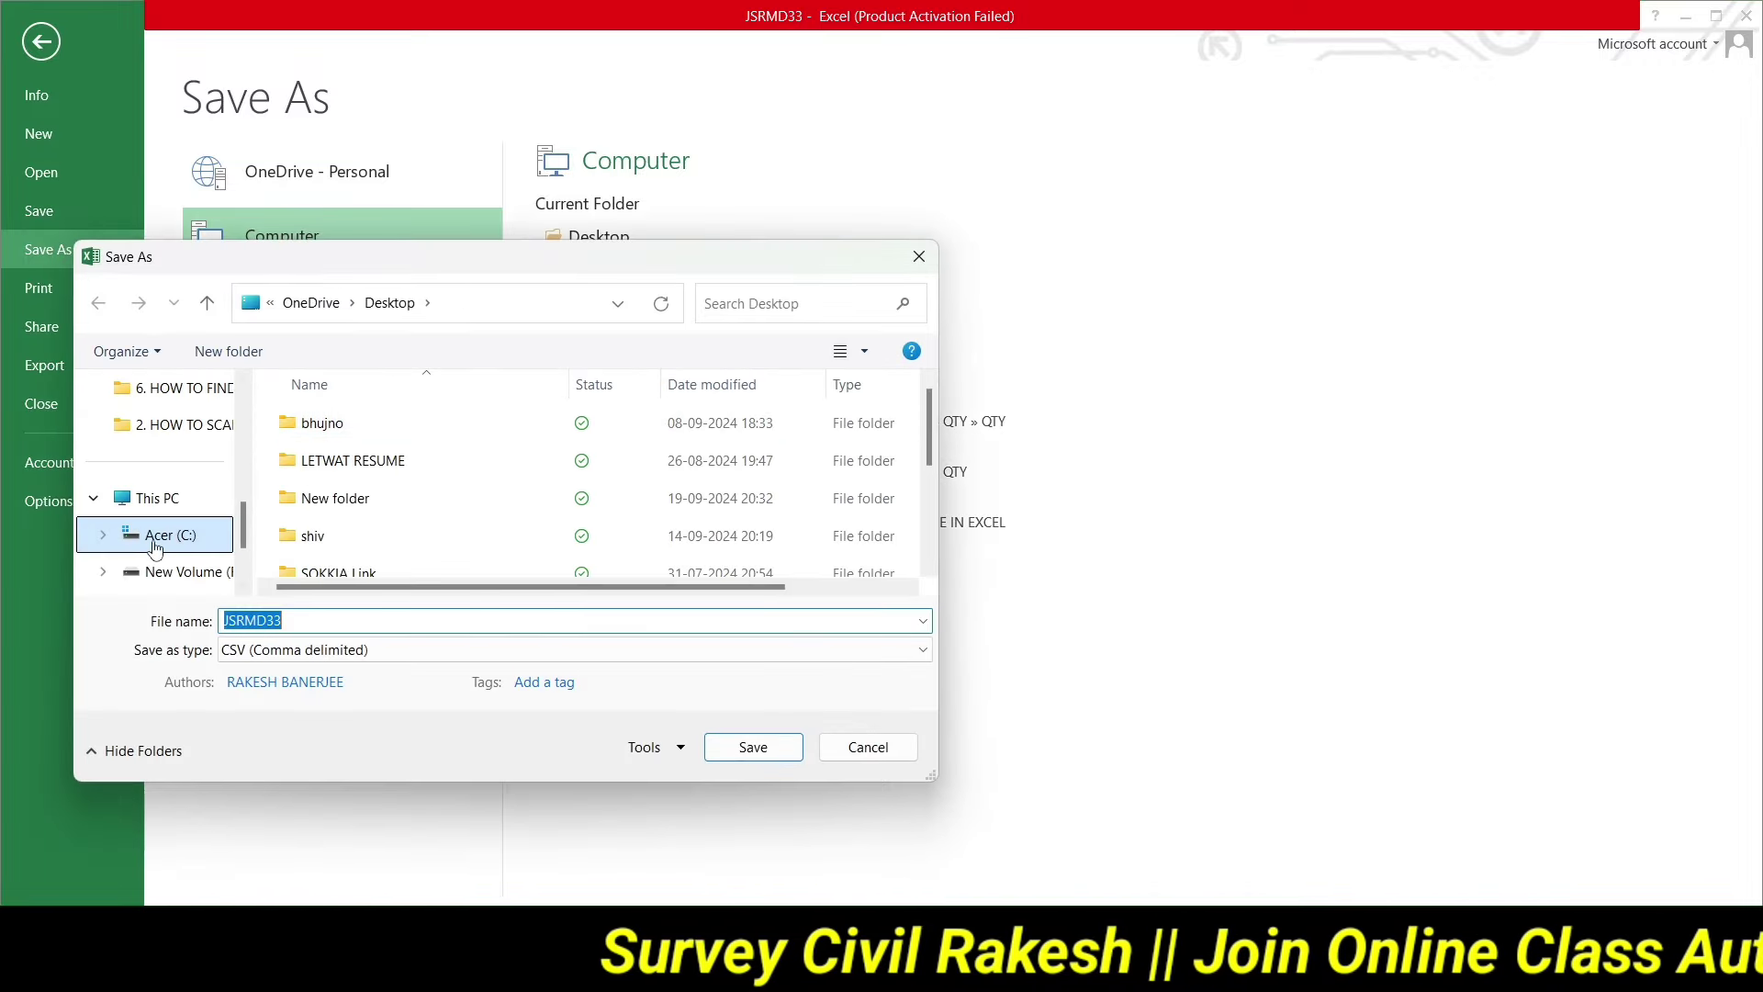
left_click(161, 505)
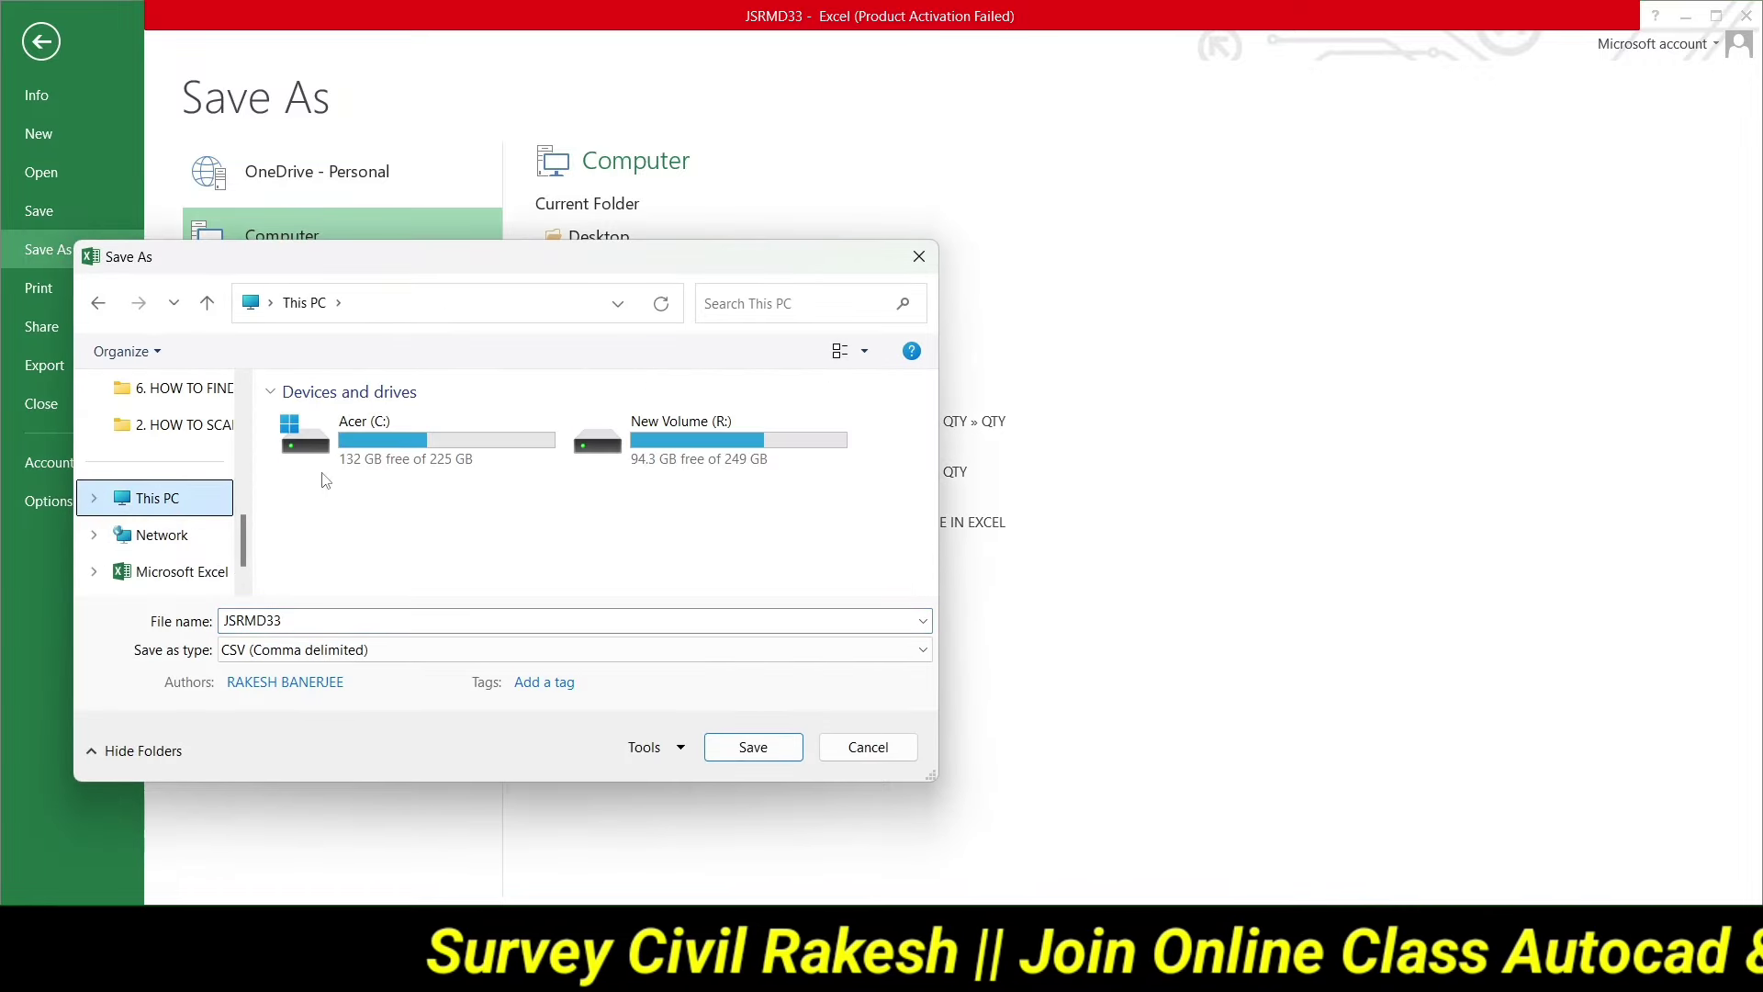
scroll(216, 400, "up", 5)
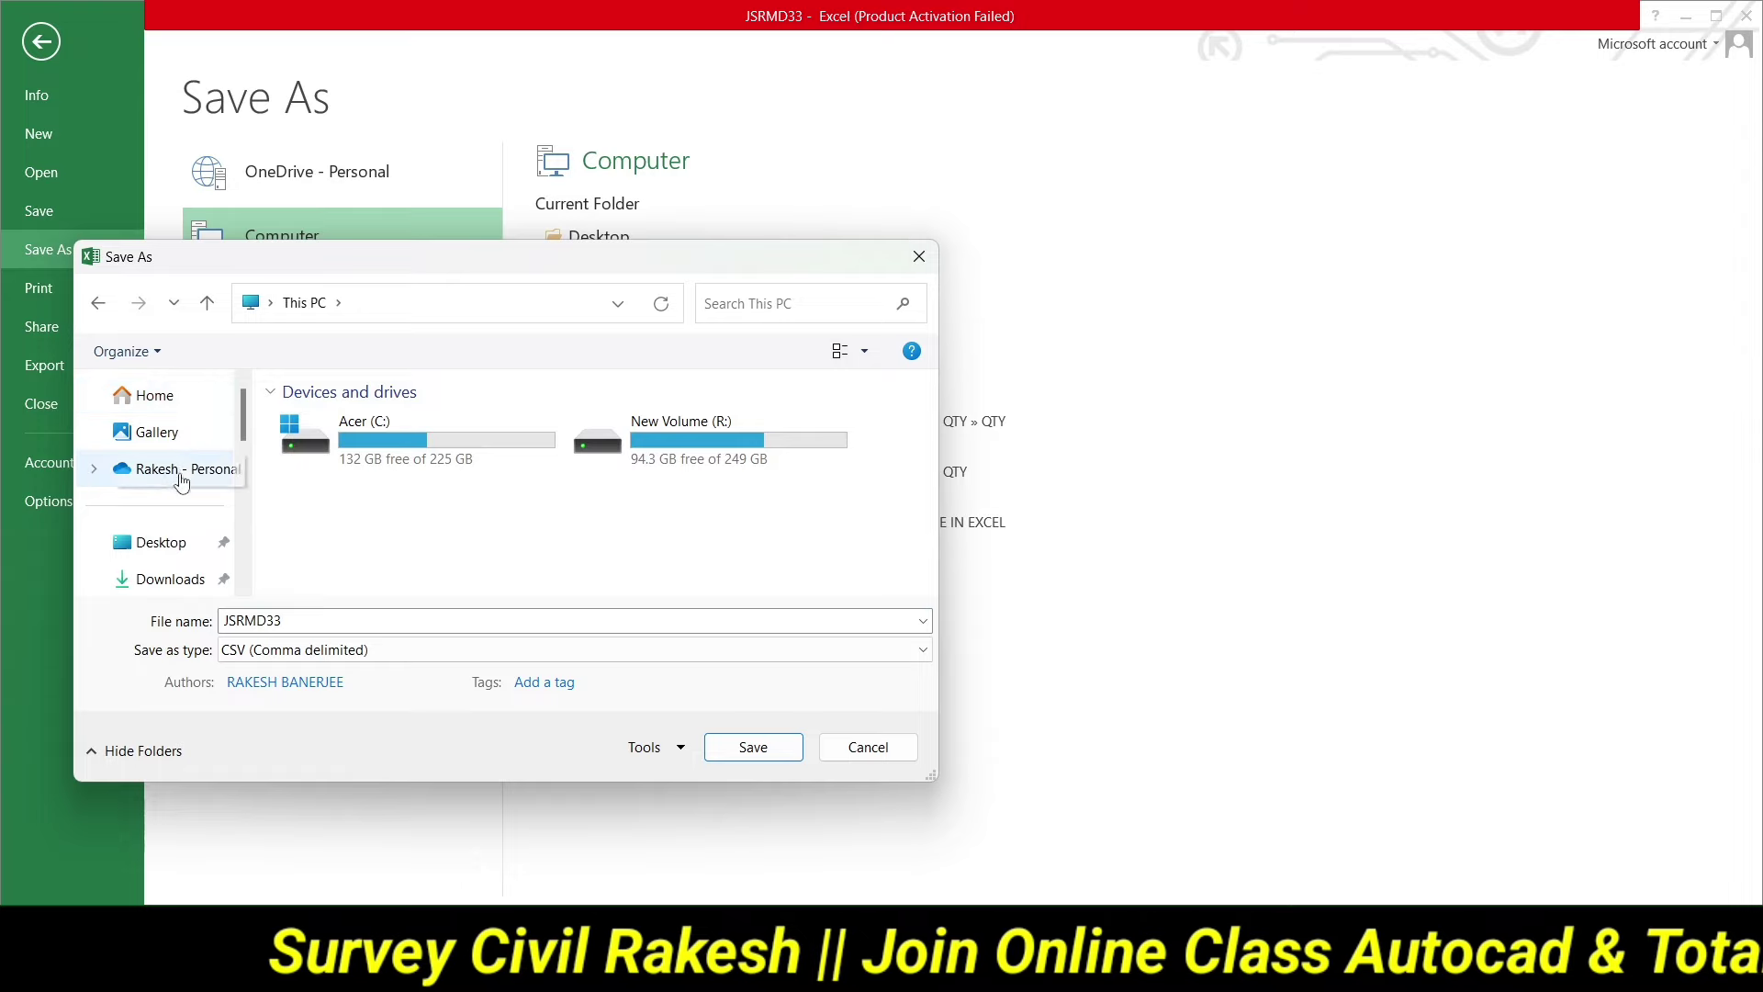
left_click(170, 578)
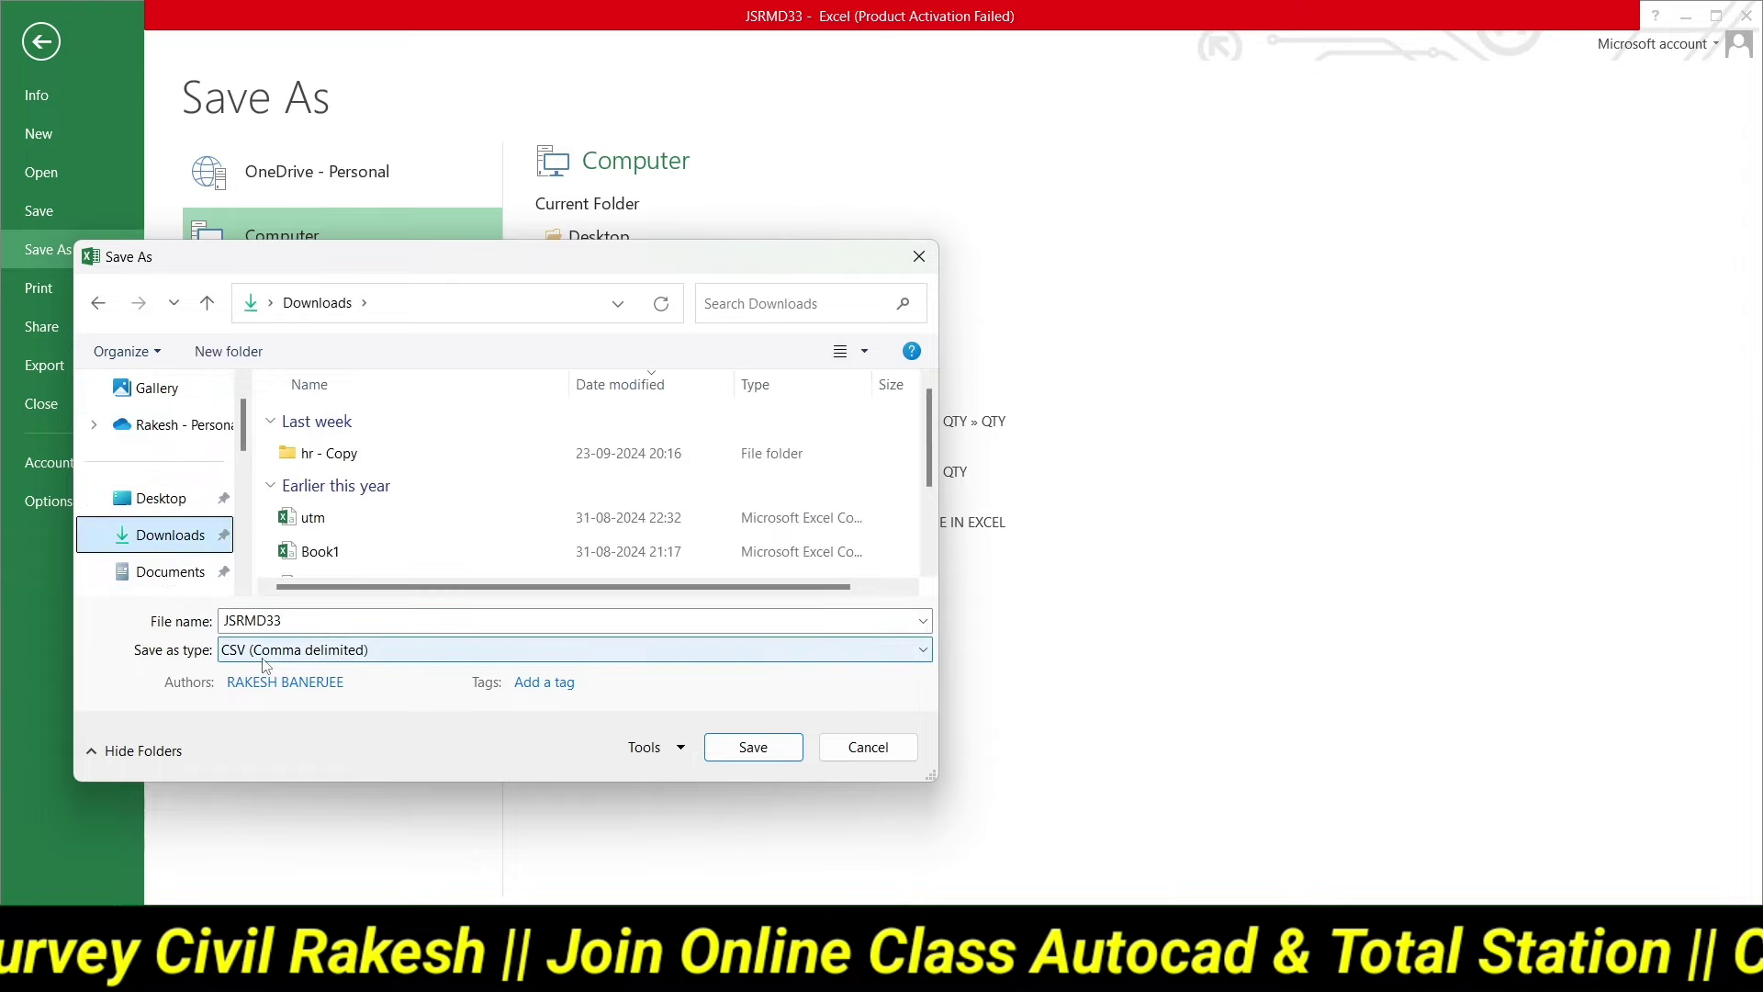
left_click(401, 656)
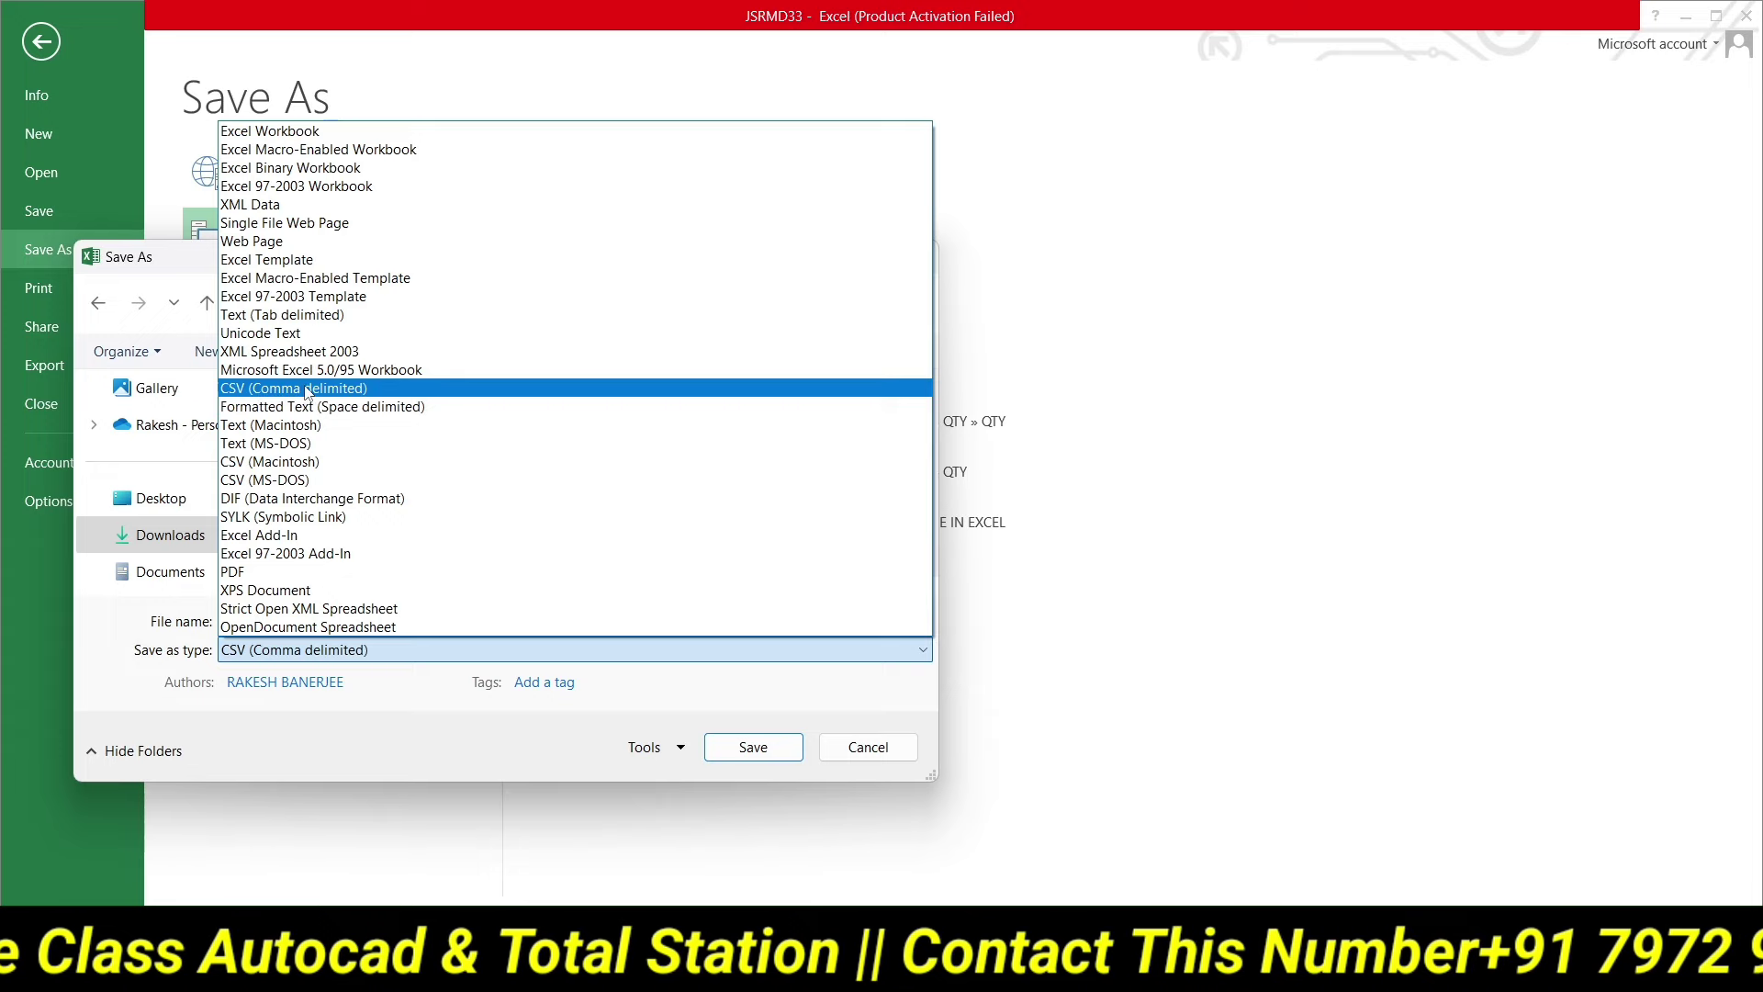
left_click(261, 389)
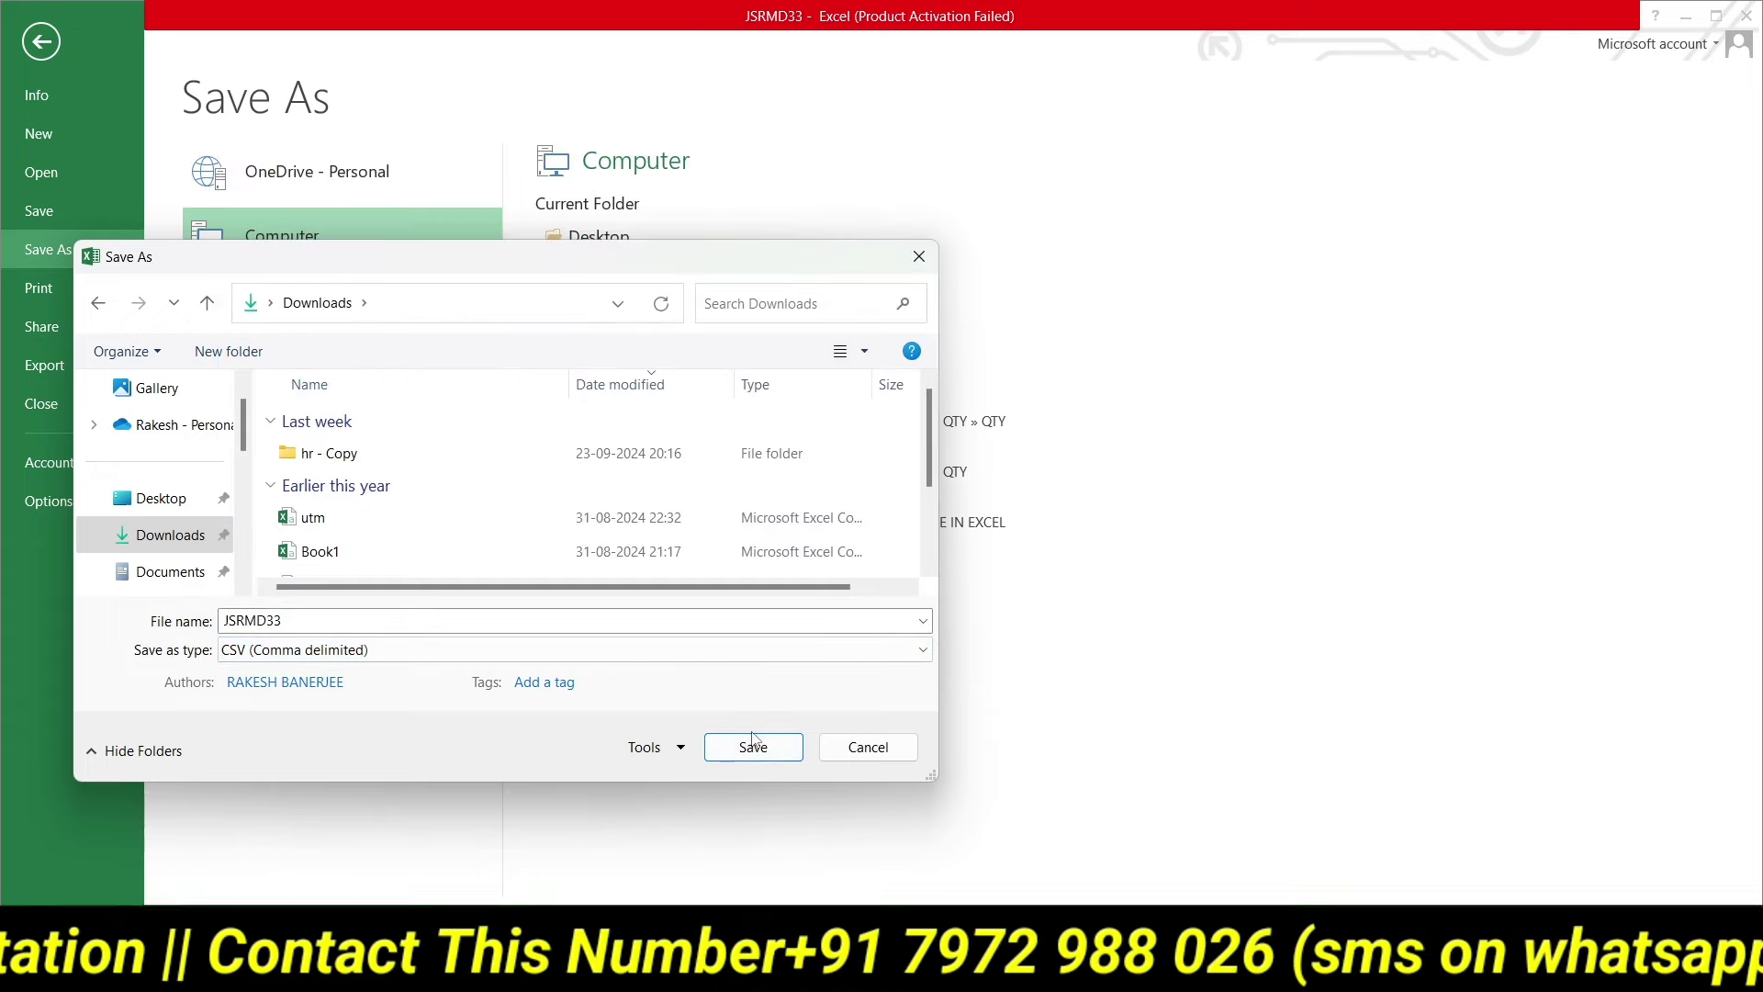
left_click(918, 256)
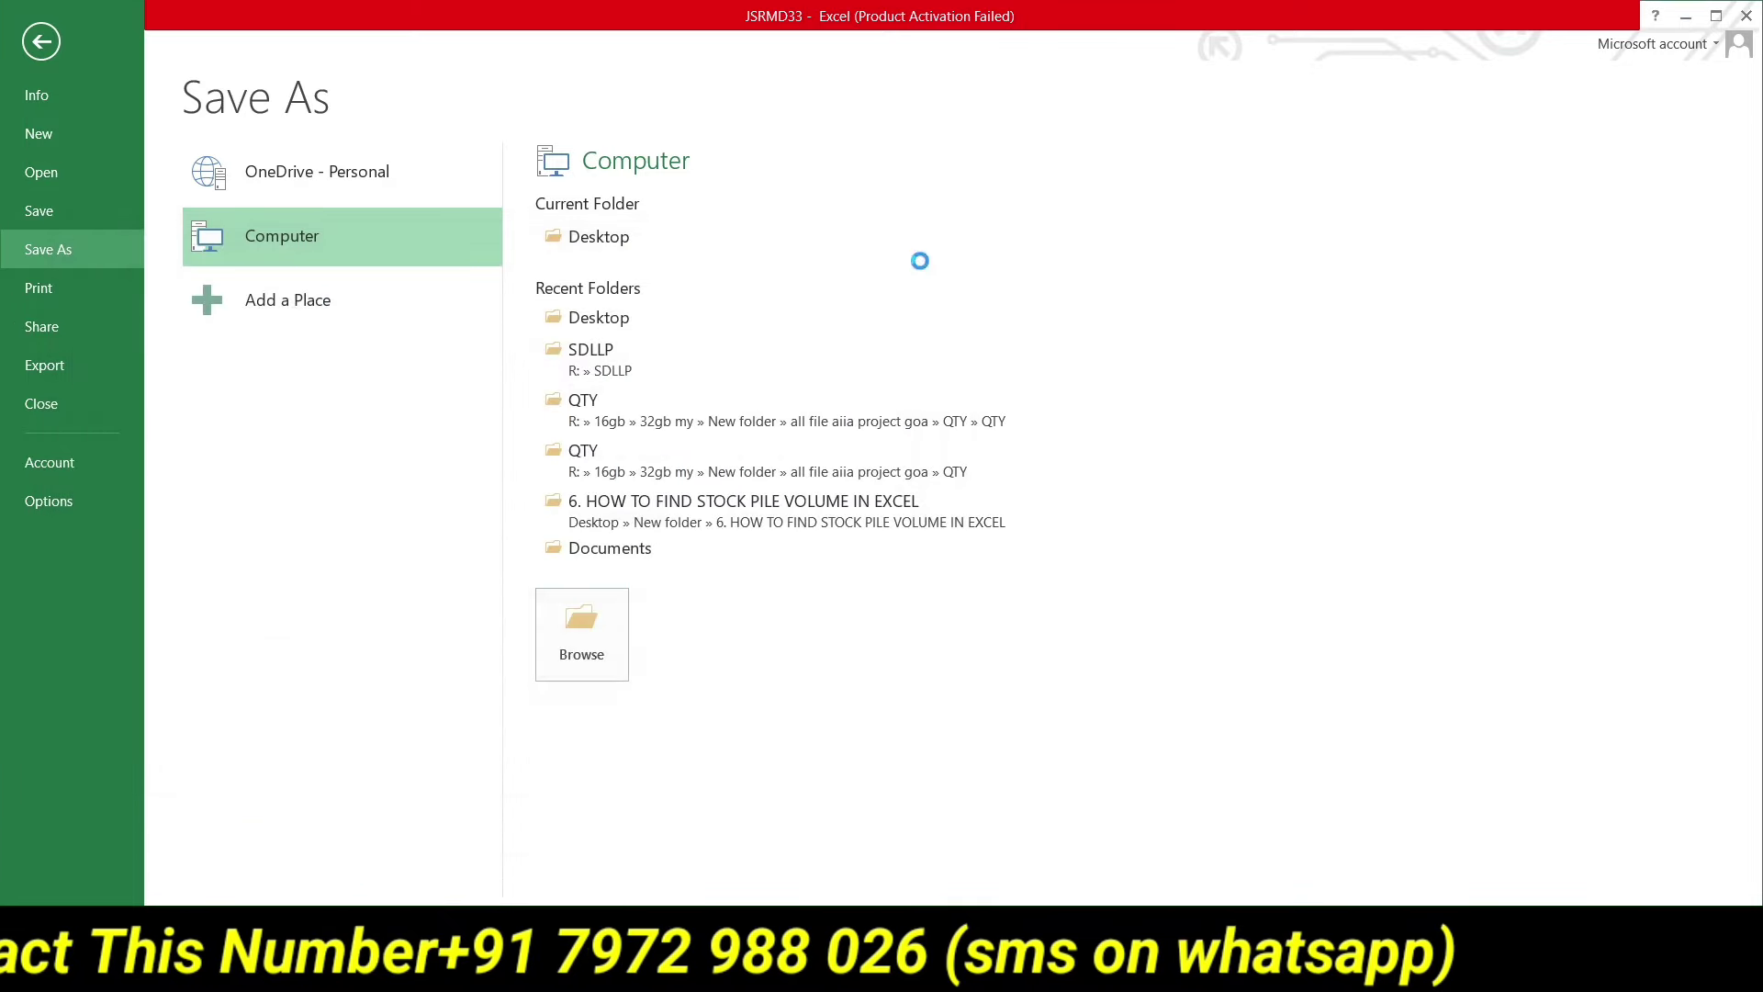
Save JSRMD33.csv to the Desktop, replacing the existing file and keeping CSV format.
left_click(1746, 16)
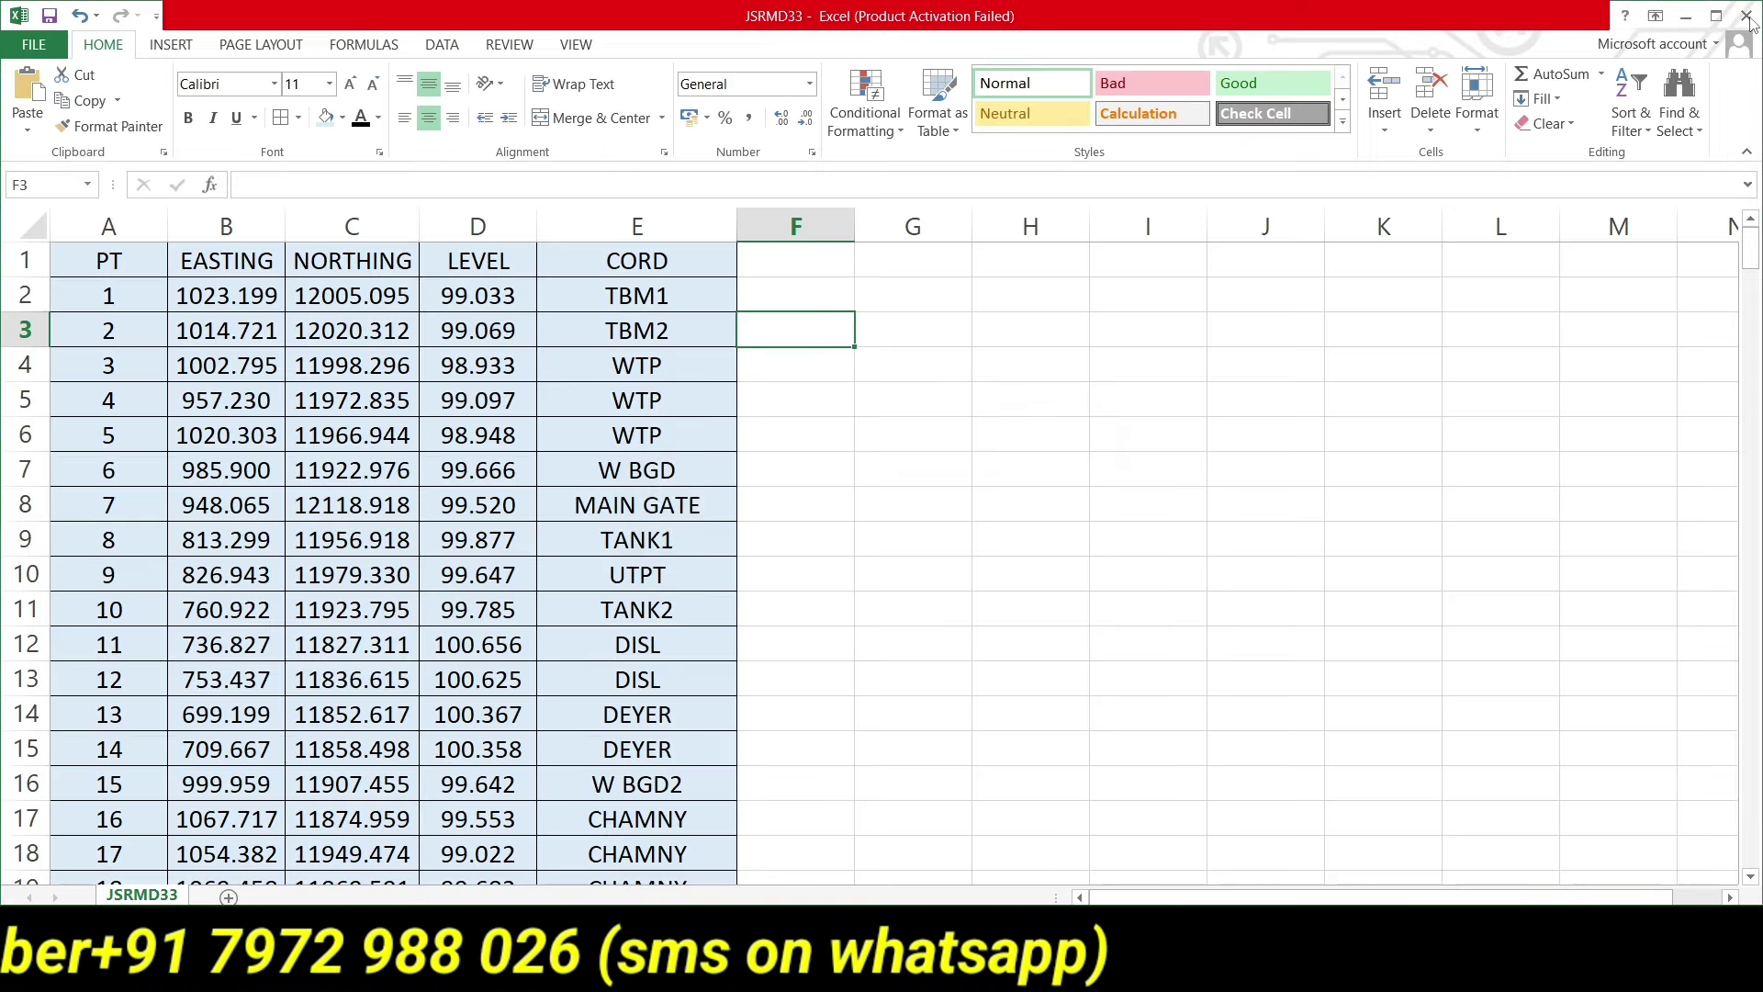
left_click(786, 527)
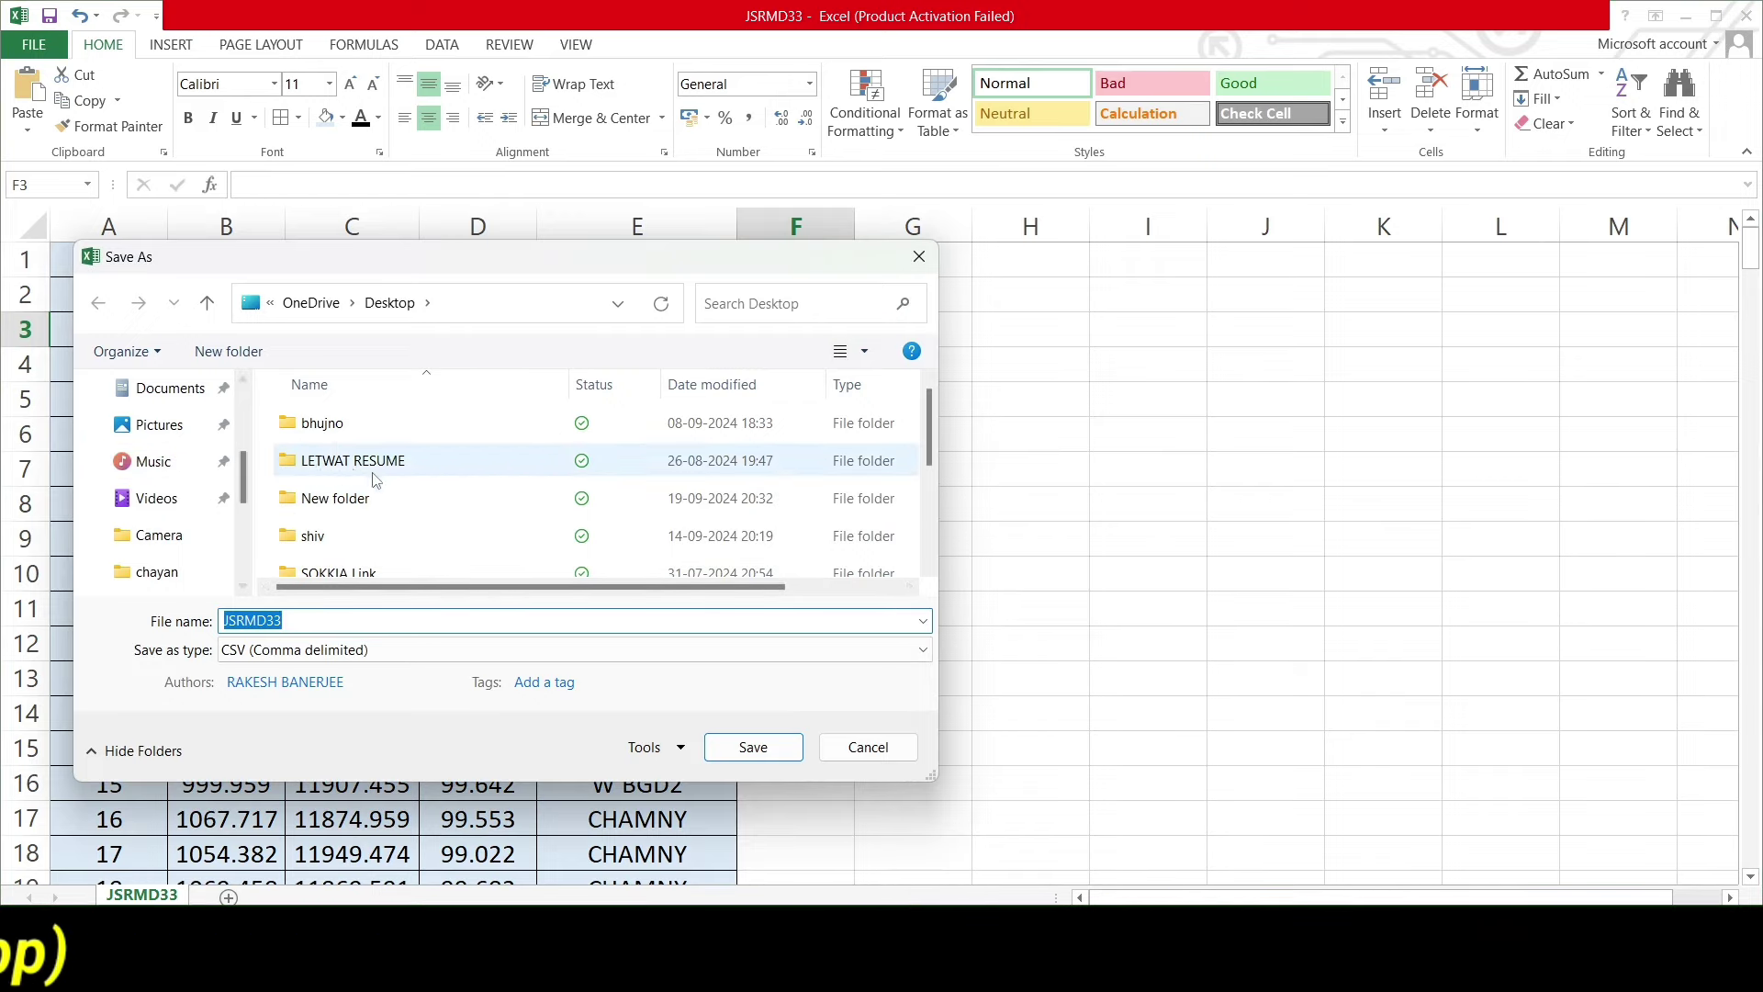
left_click(751, 747)
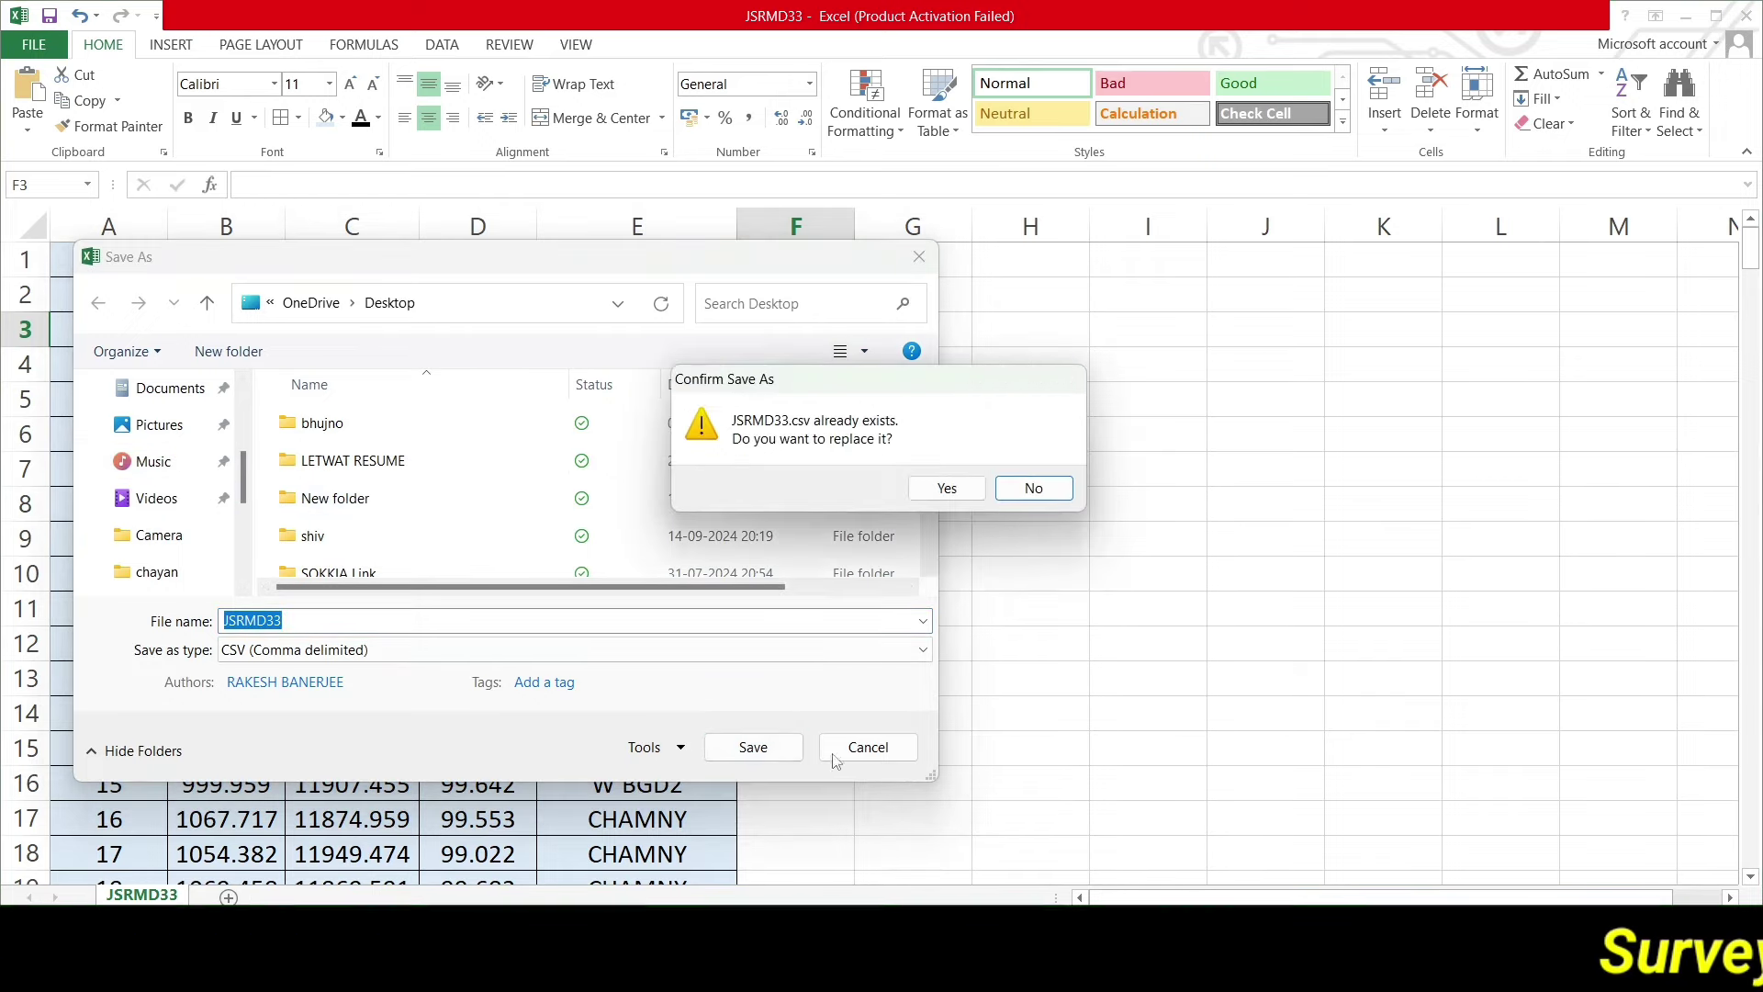
left_click(946, 487)
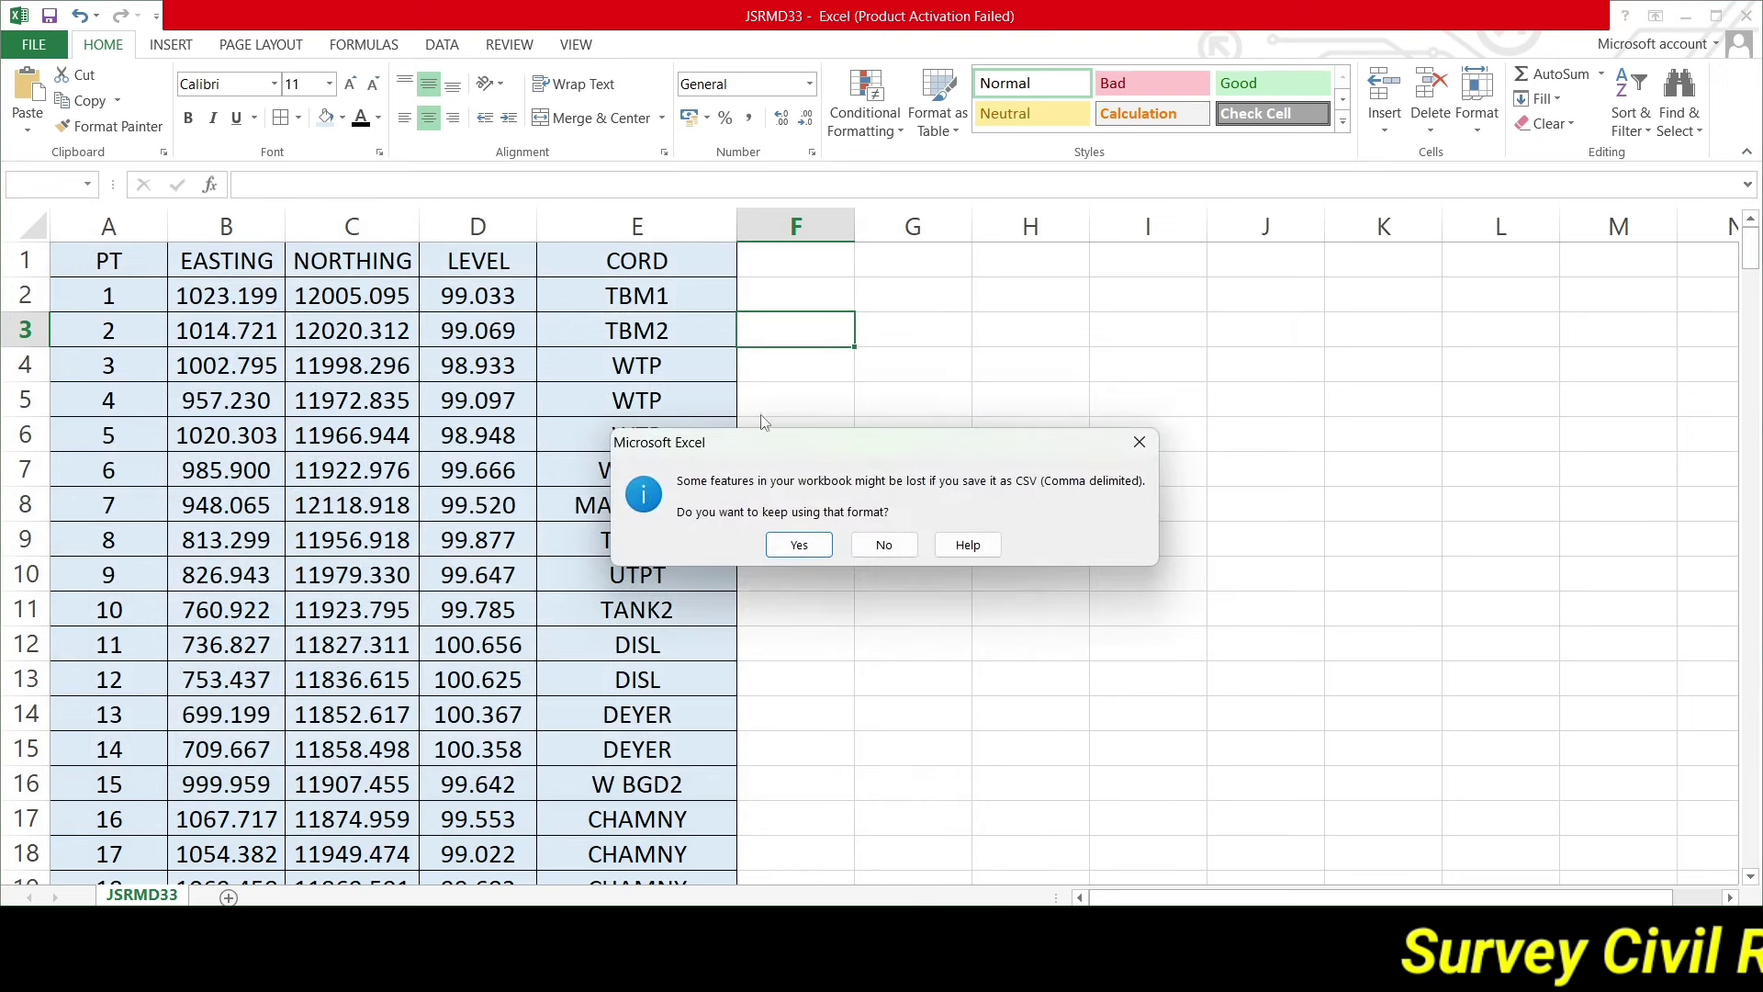
left_click(768, 551)
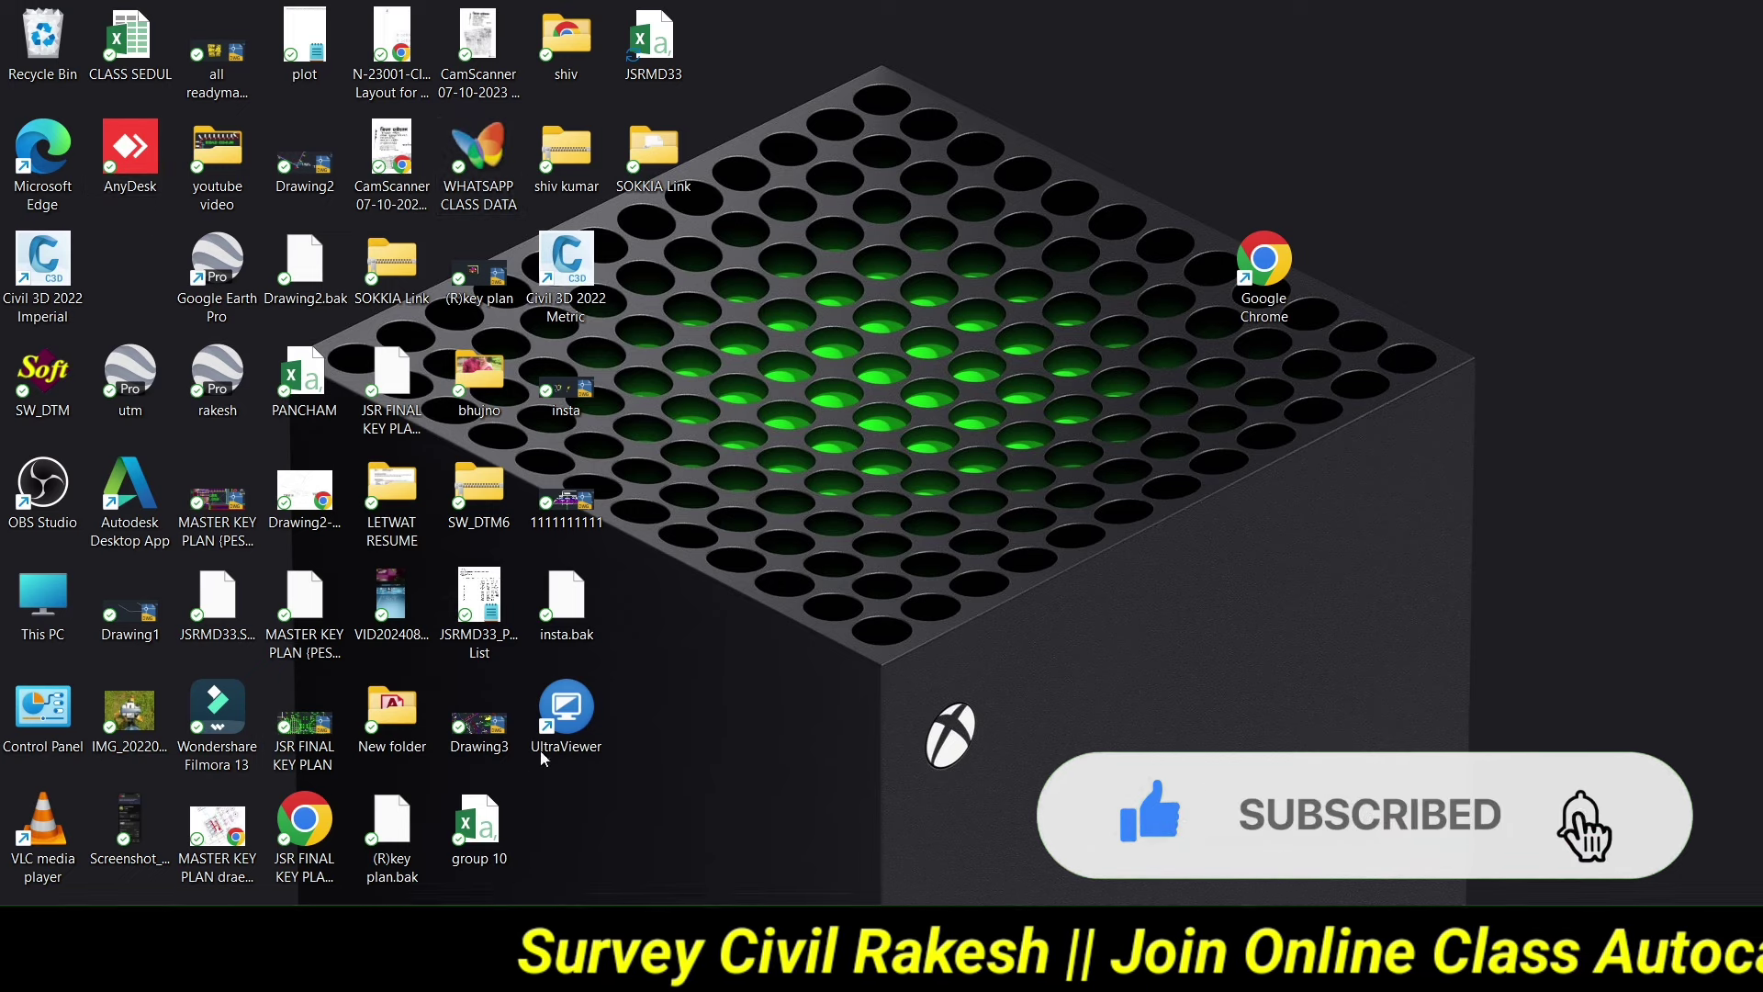
Run the TABLE command and set Insert Table to build from a data link.
left_click_drag(657, 60, 919, 622)
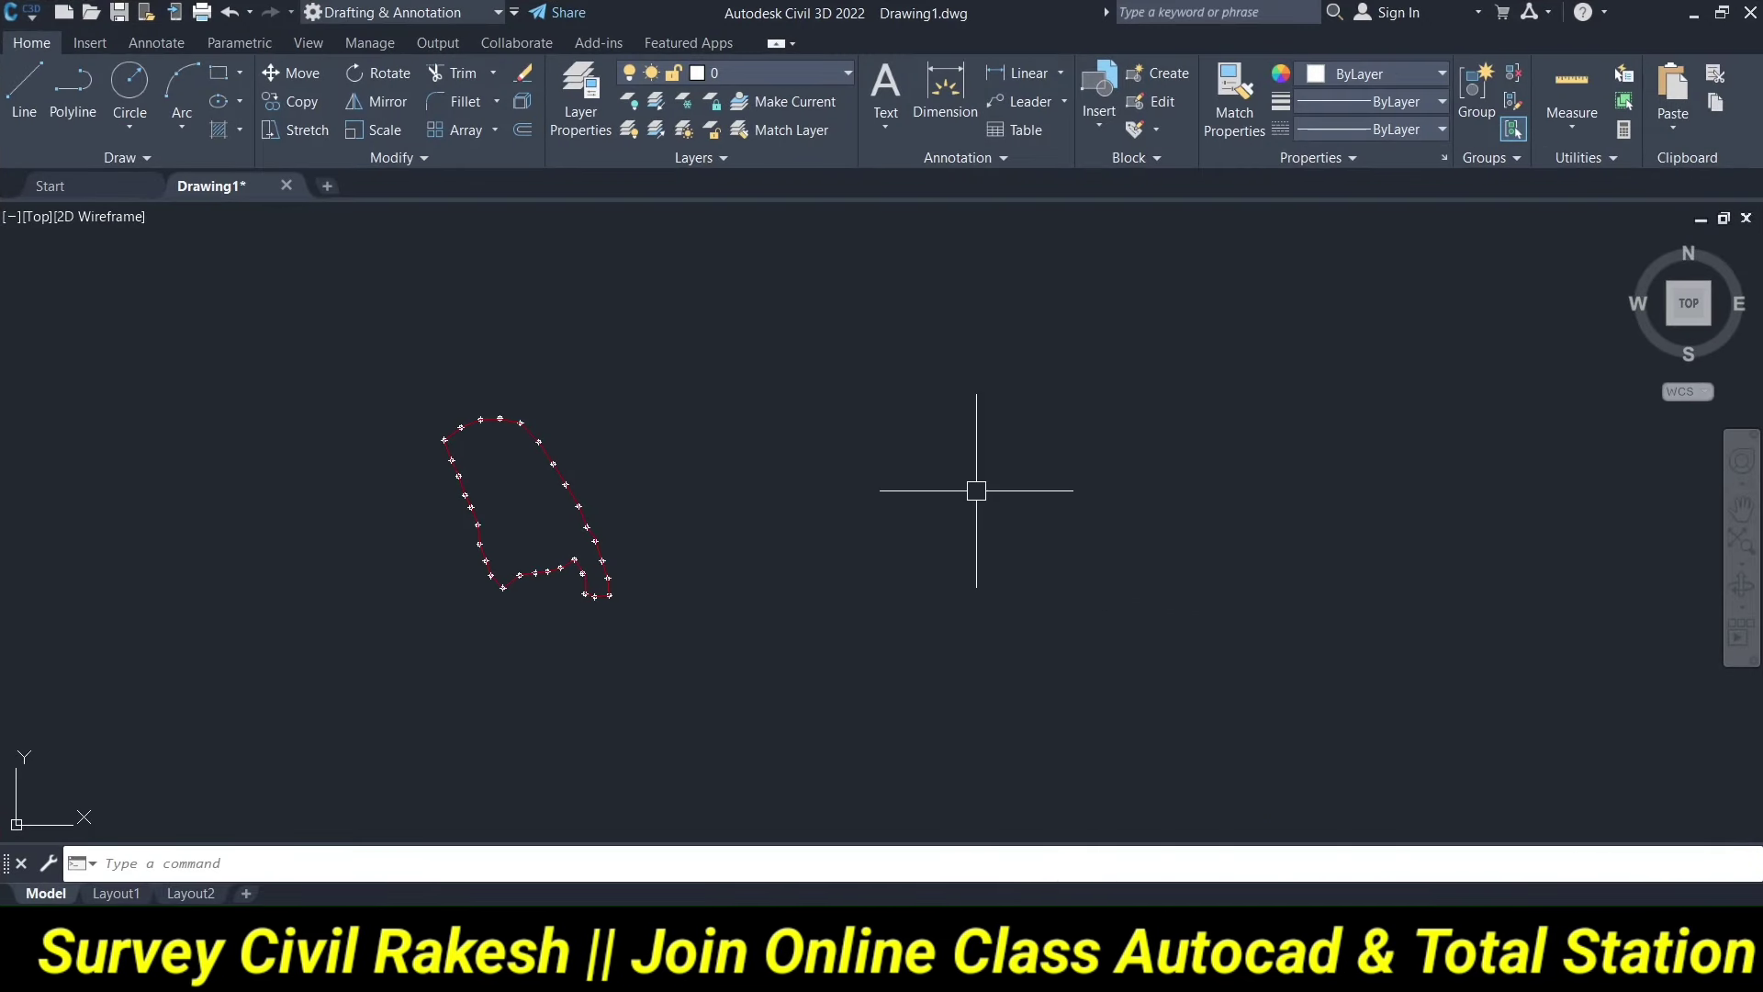
type("t")
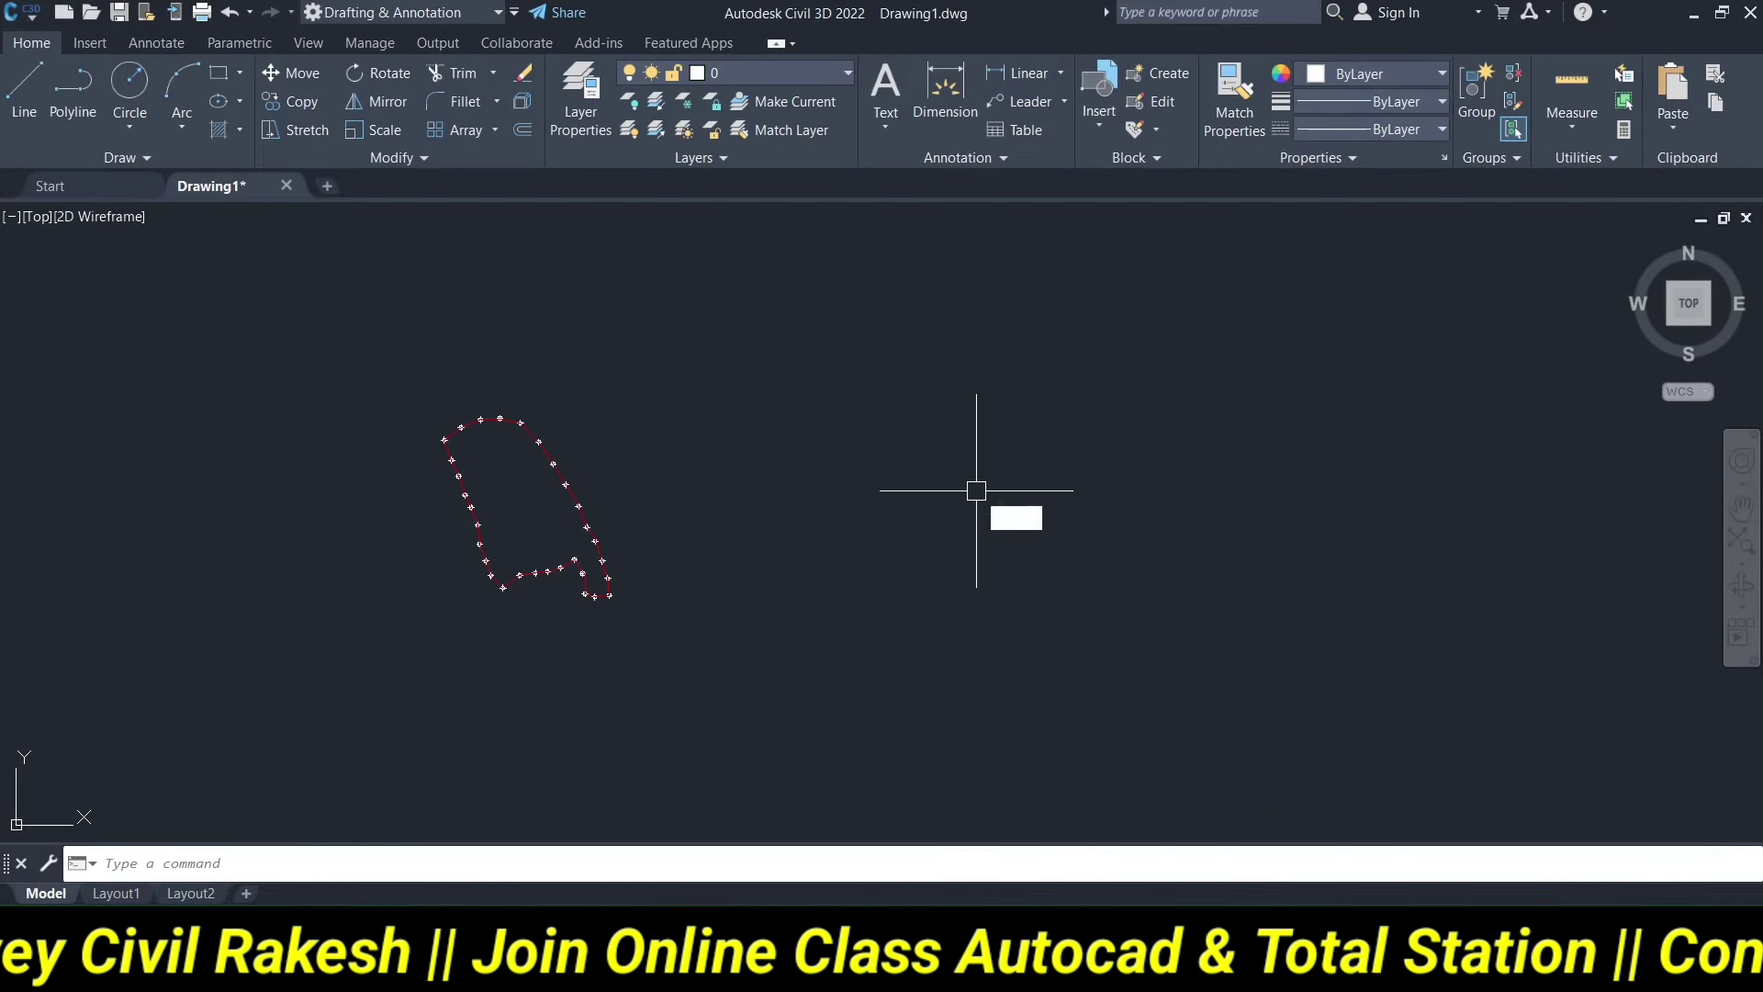
type("ab")
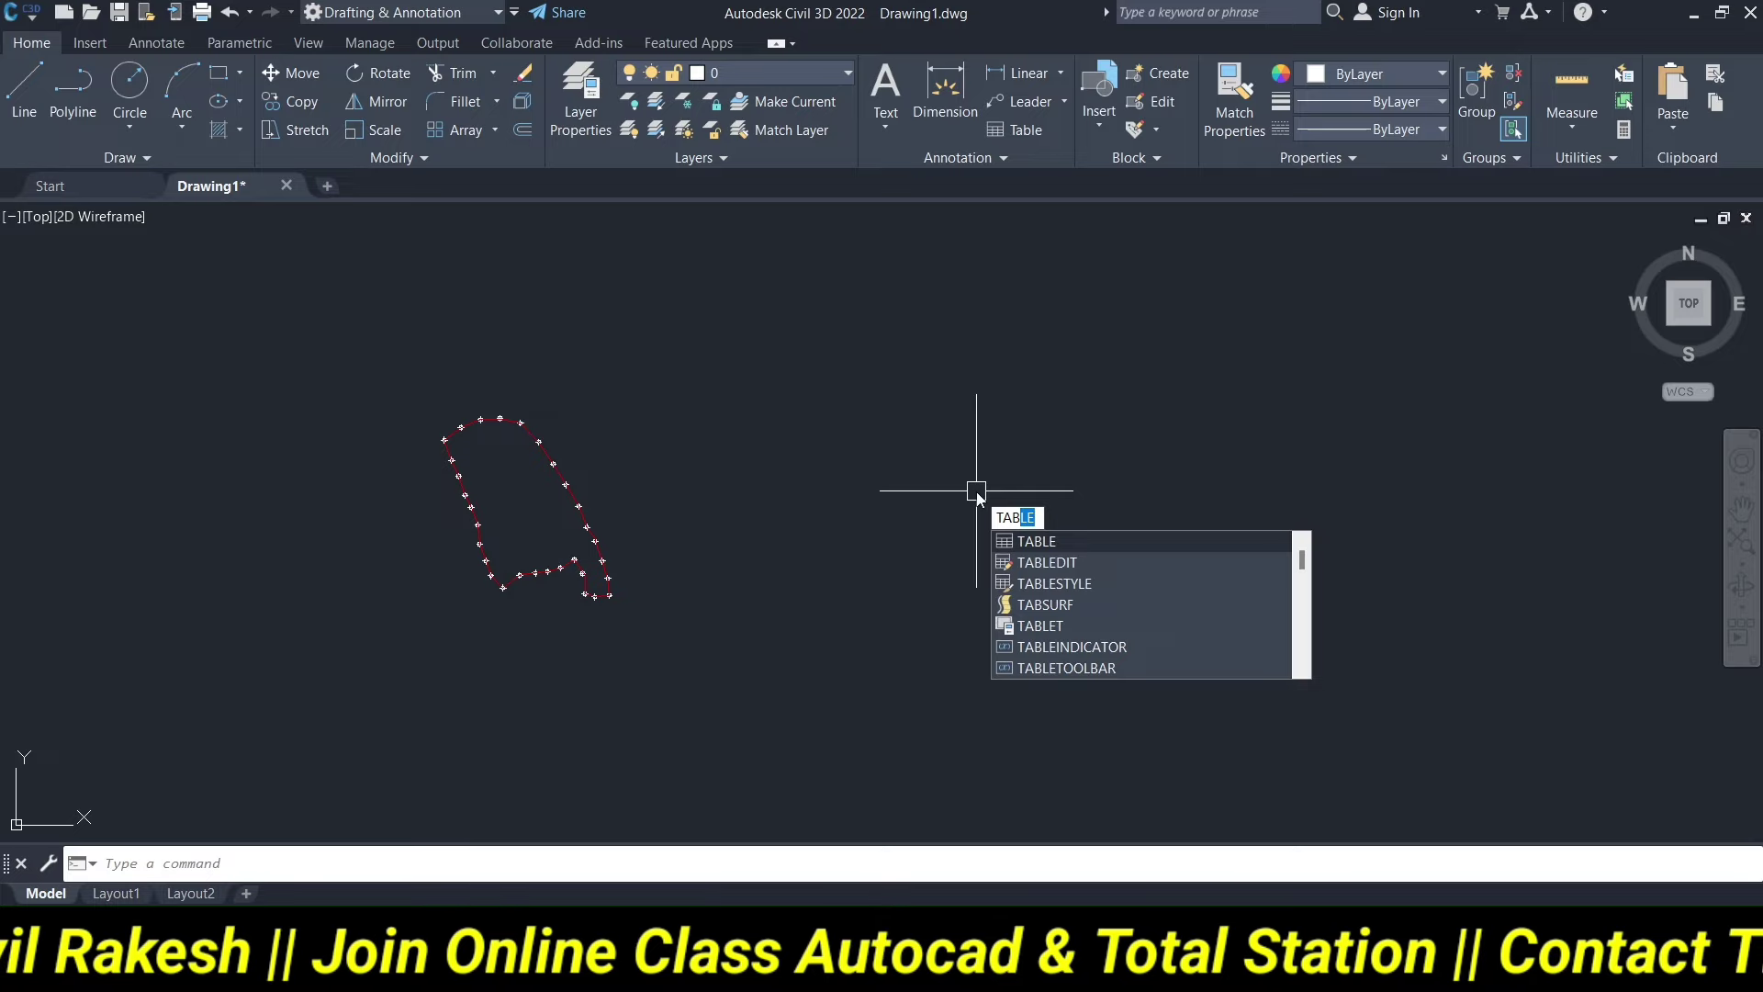
key("Return")
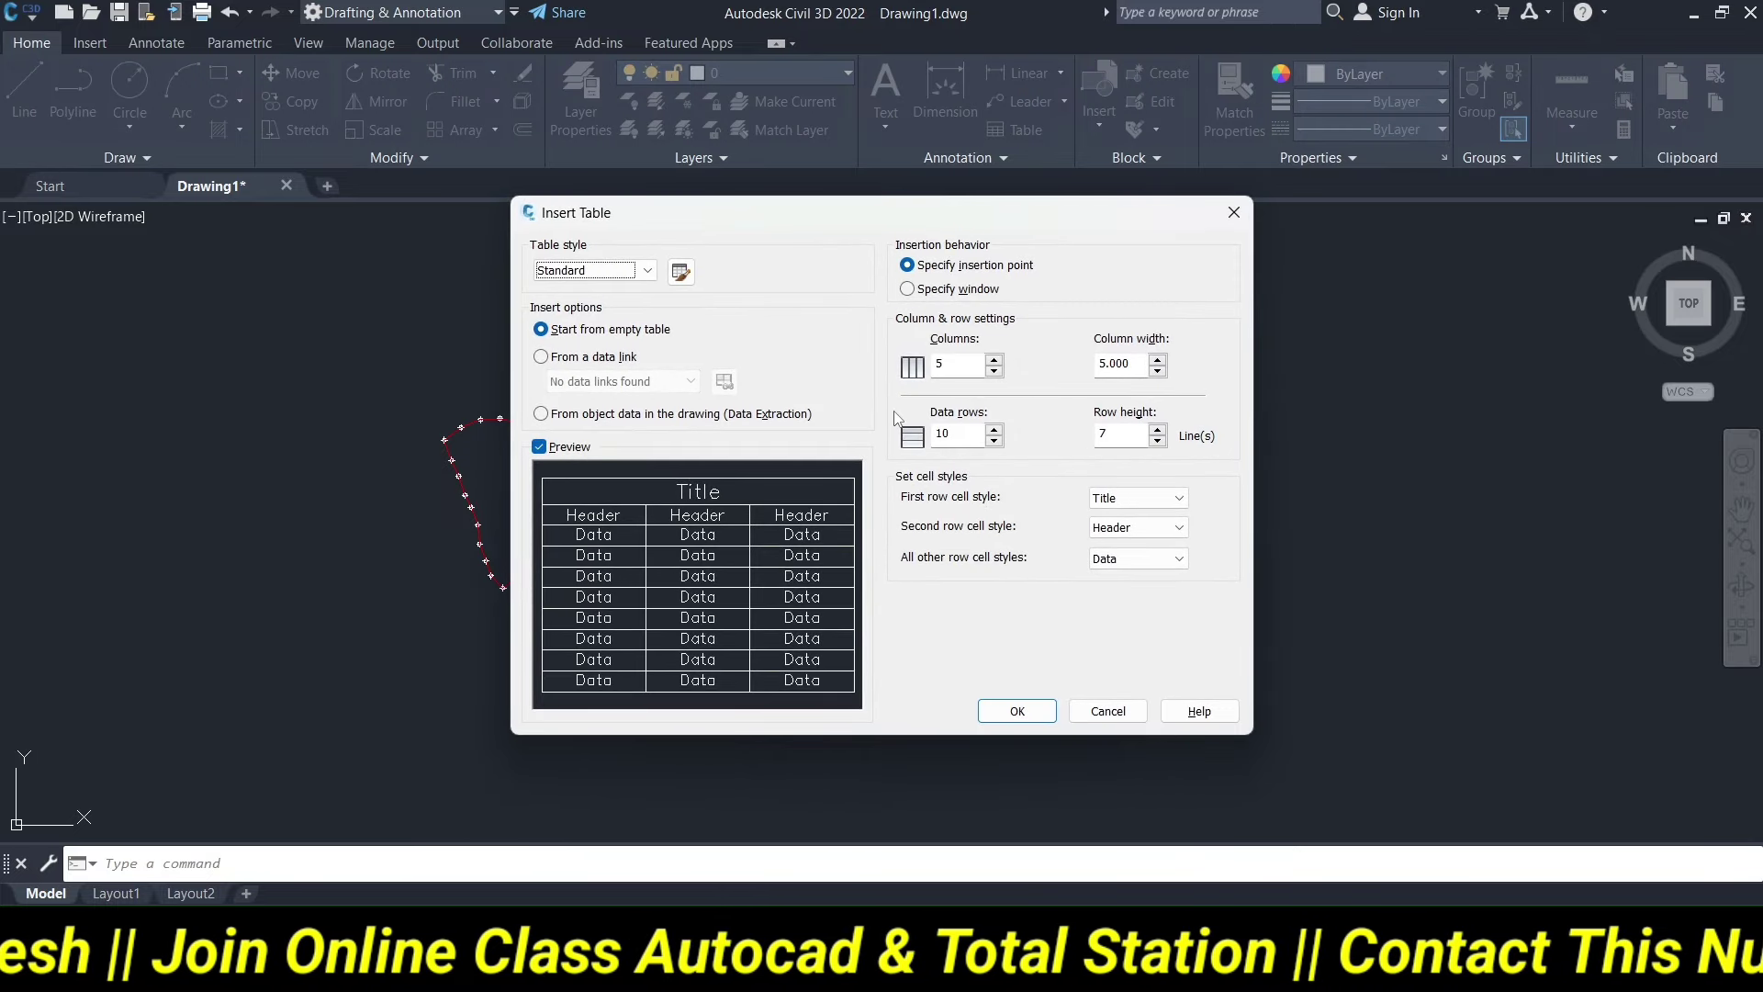
left_click_drag(847, 220, 400, 224)
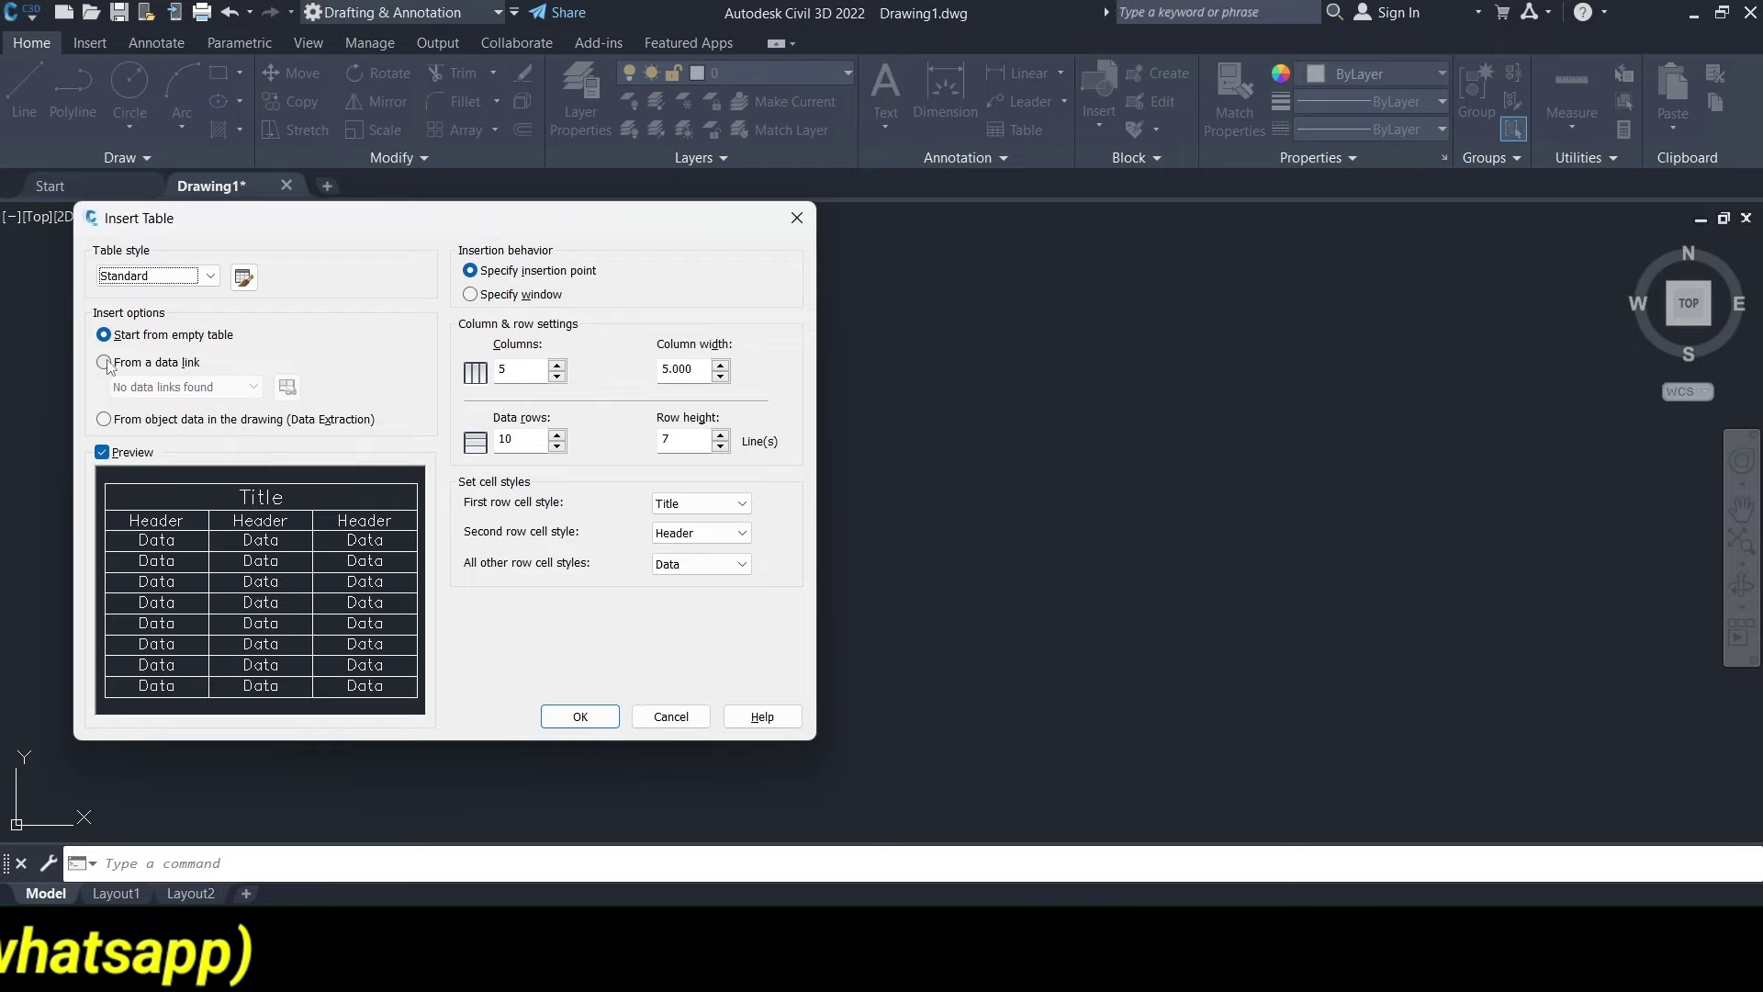
left_click(119, 363)
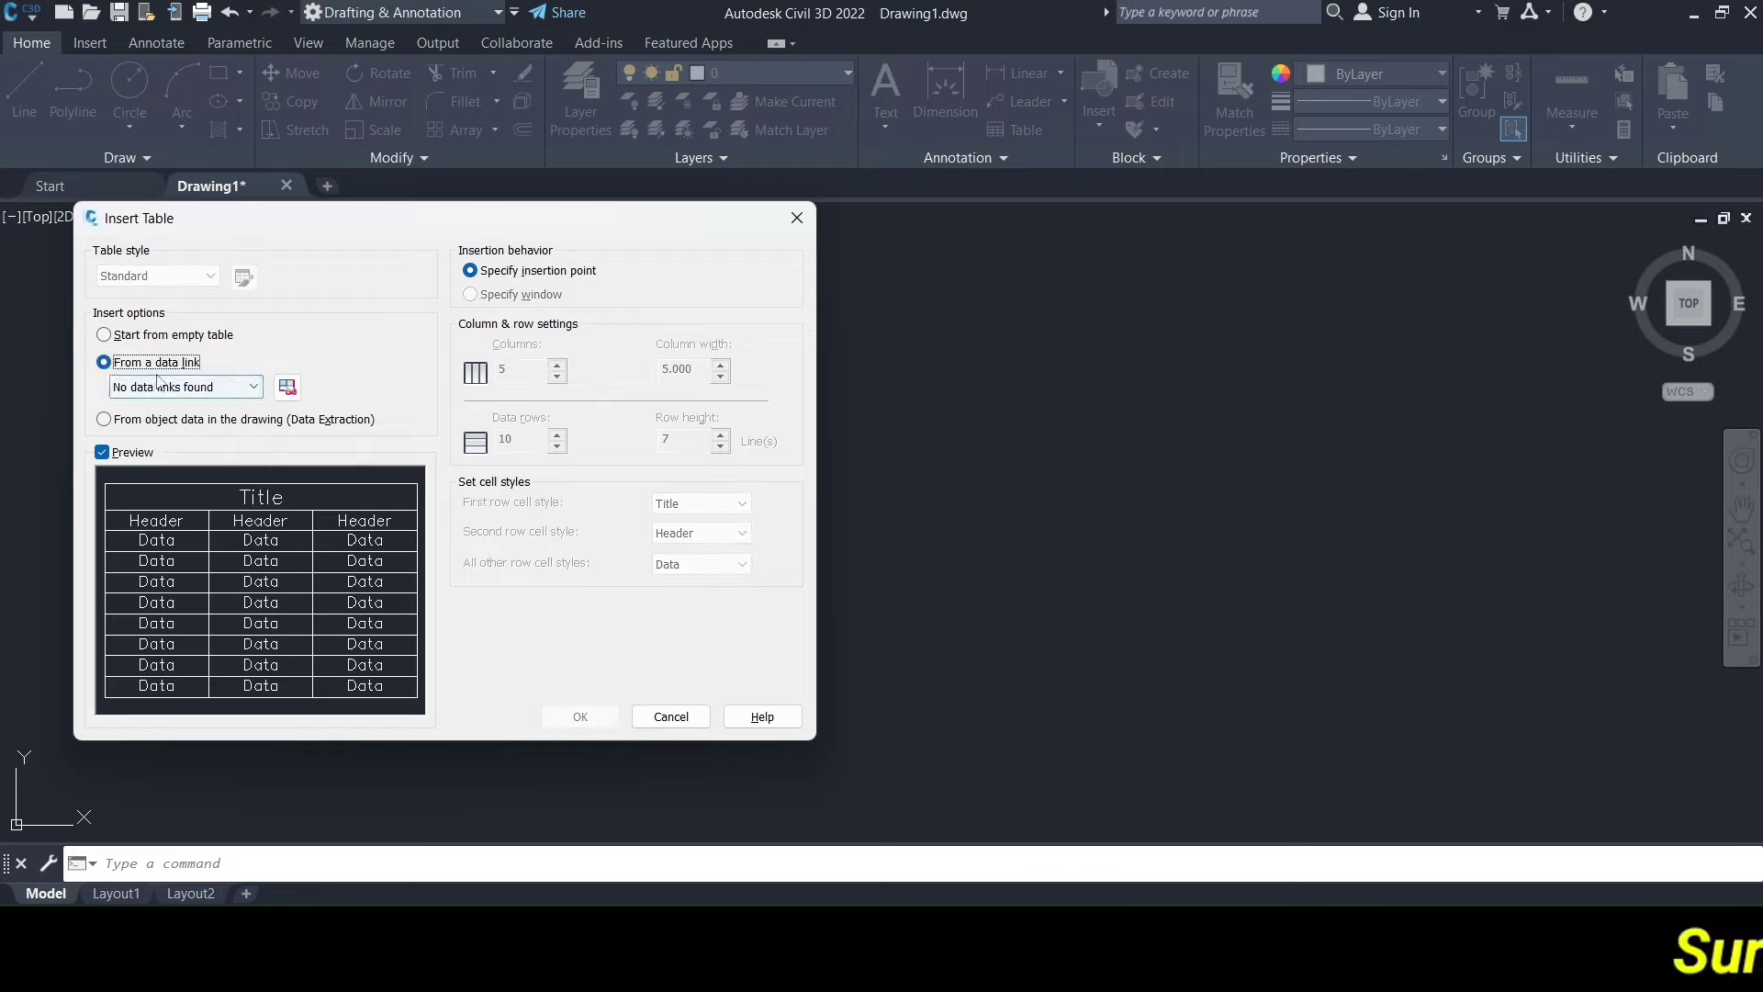
Create a new Excel data link named 'topo data' and browse for its spreadsheet.
left_click(298, 397)
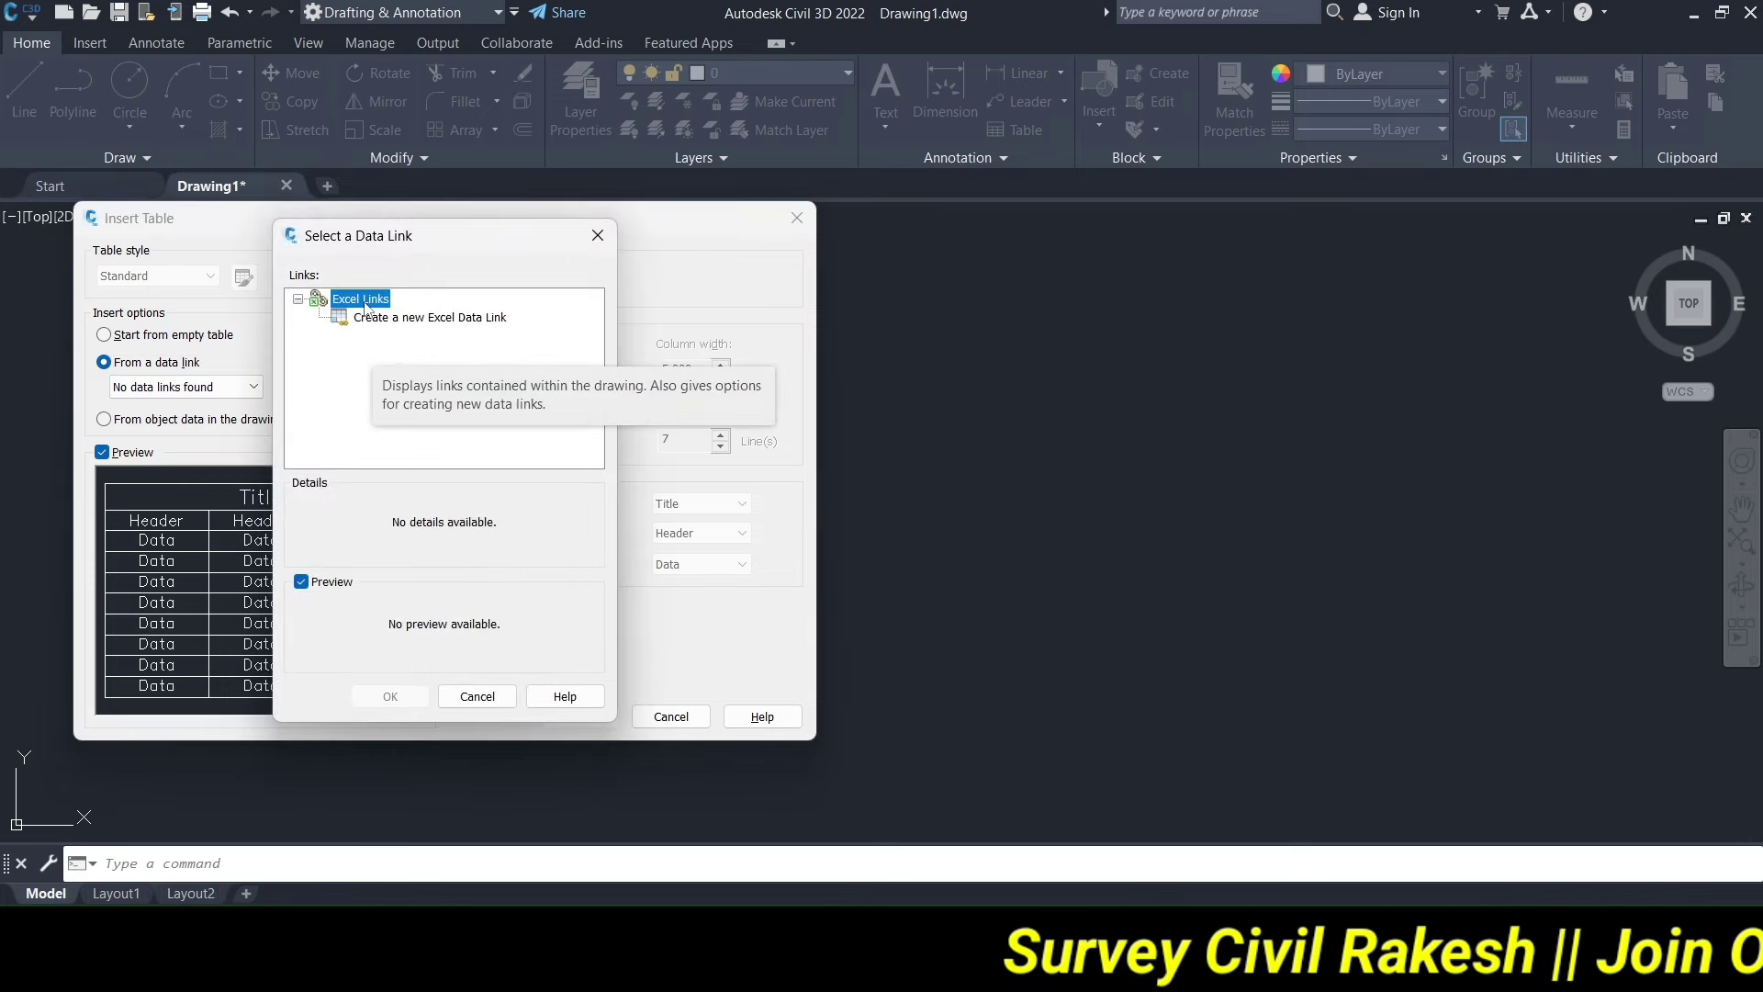
left_click(404, 318)
type("topo da")
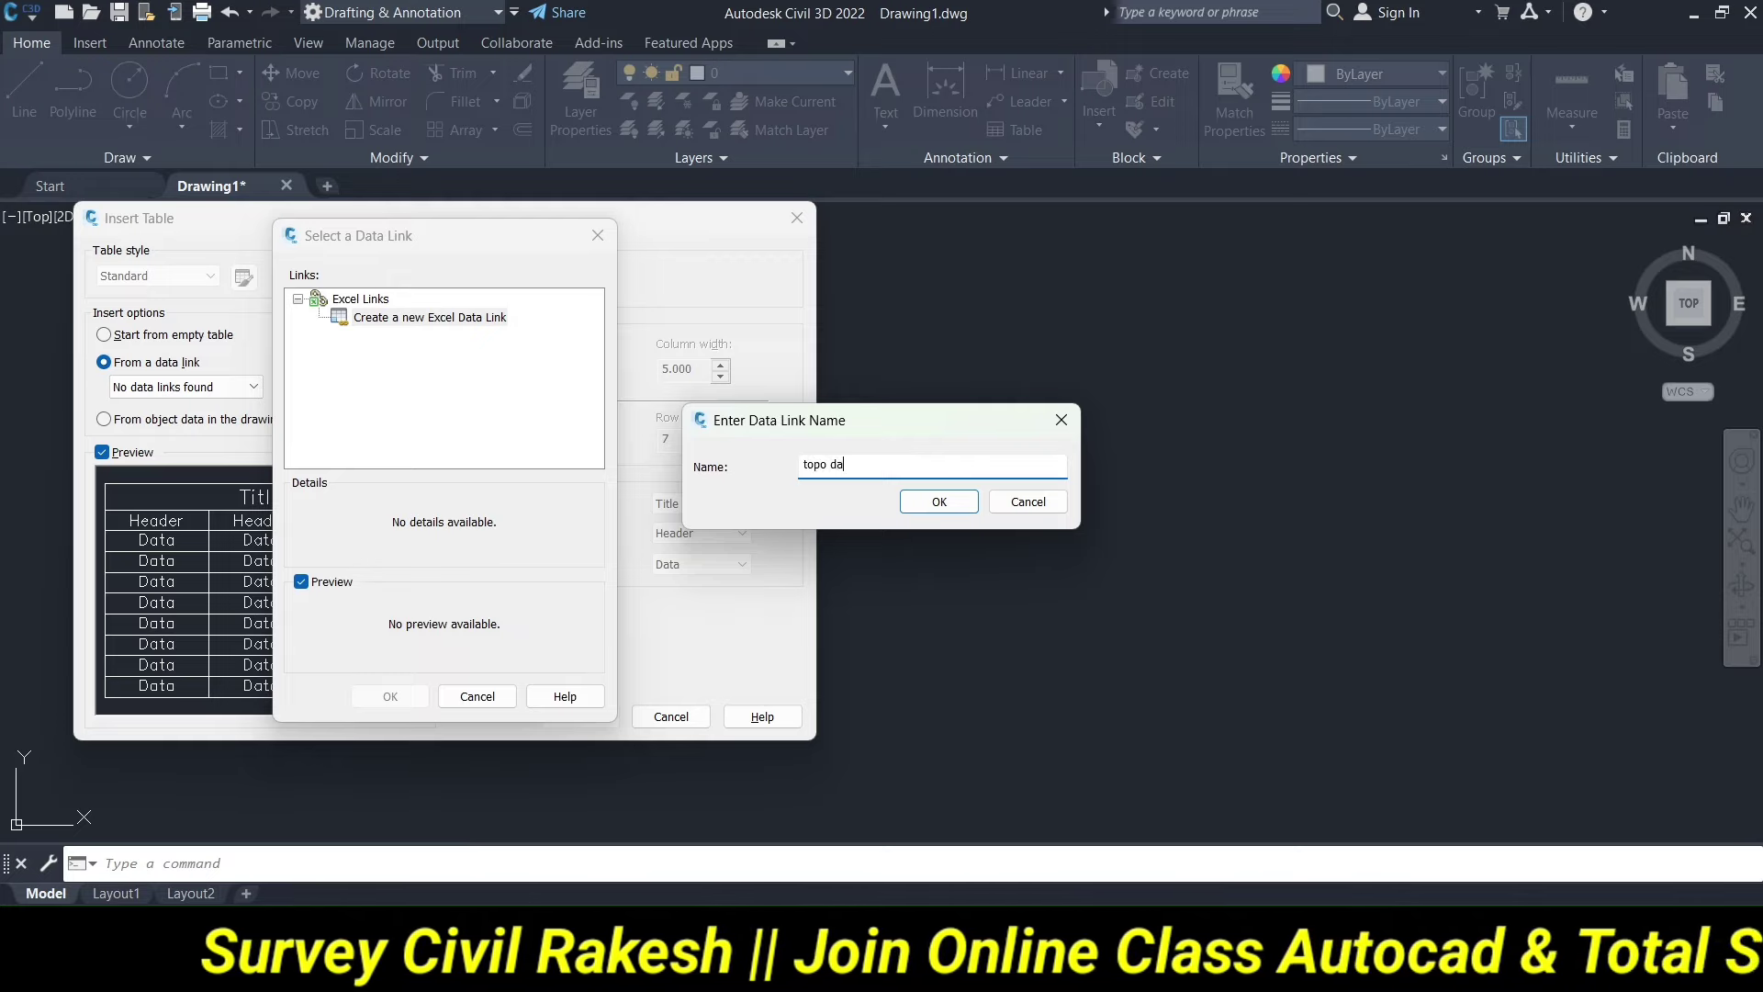
type("ta")
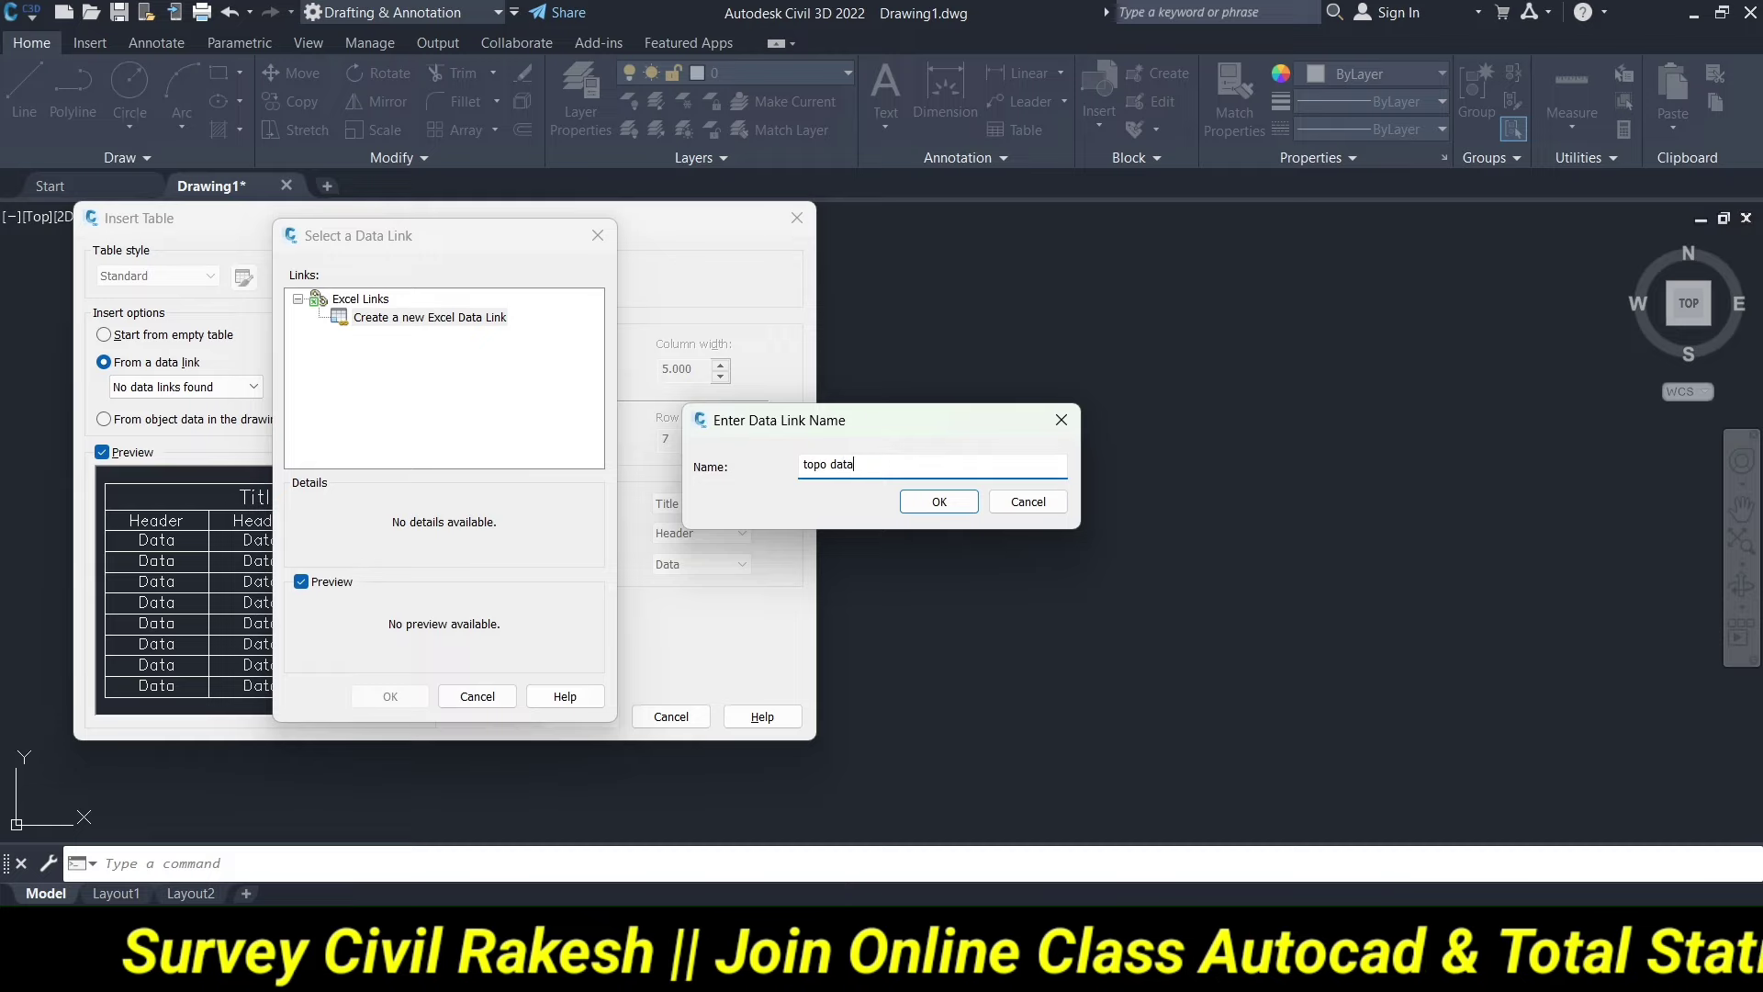
left_click(929, 503)
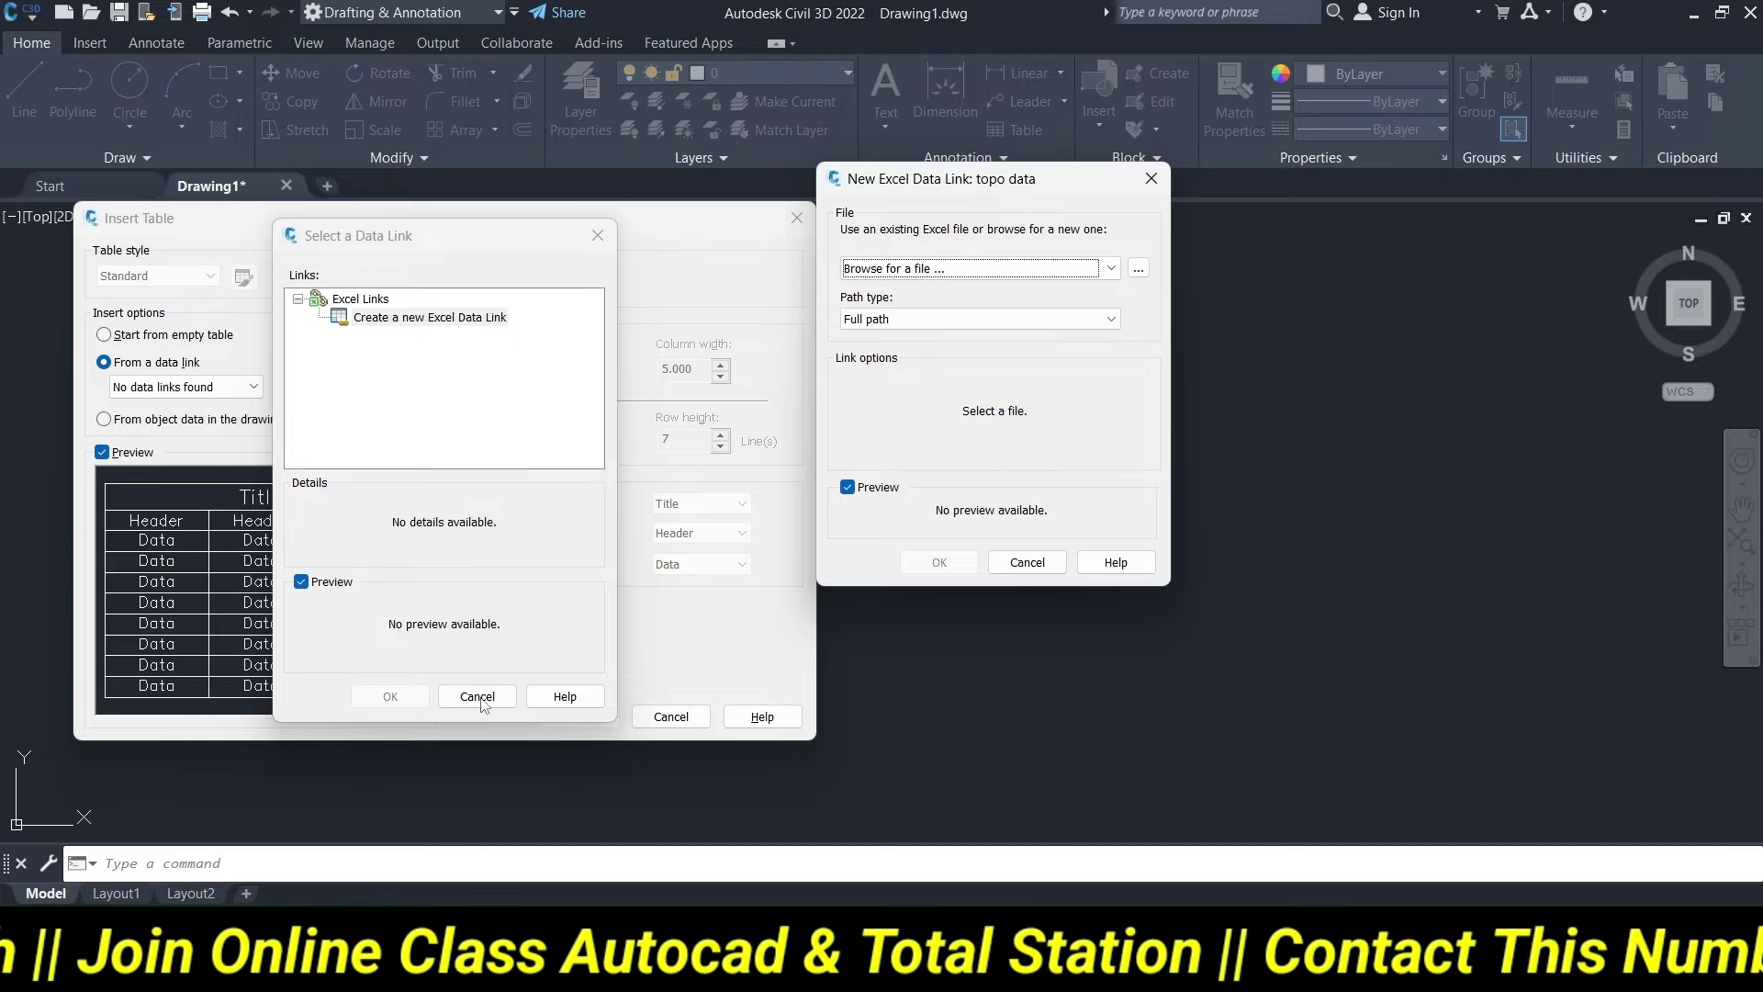
left_click_drag(990, 193, 912, 255)
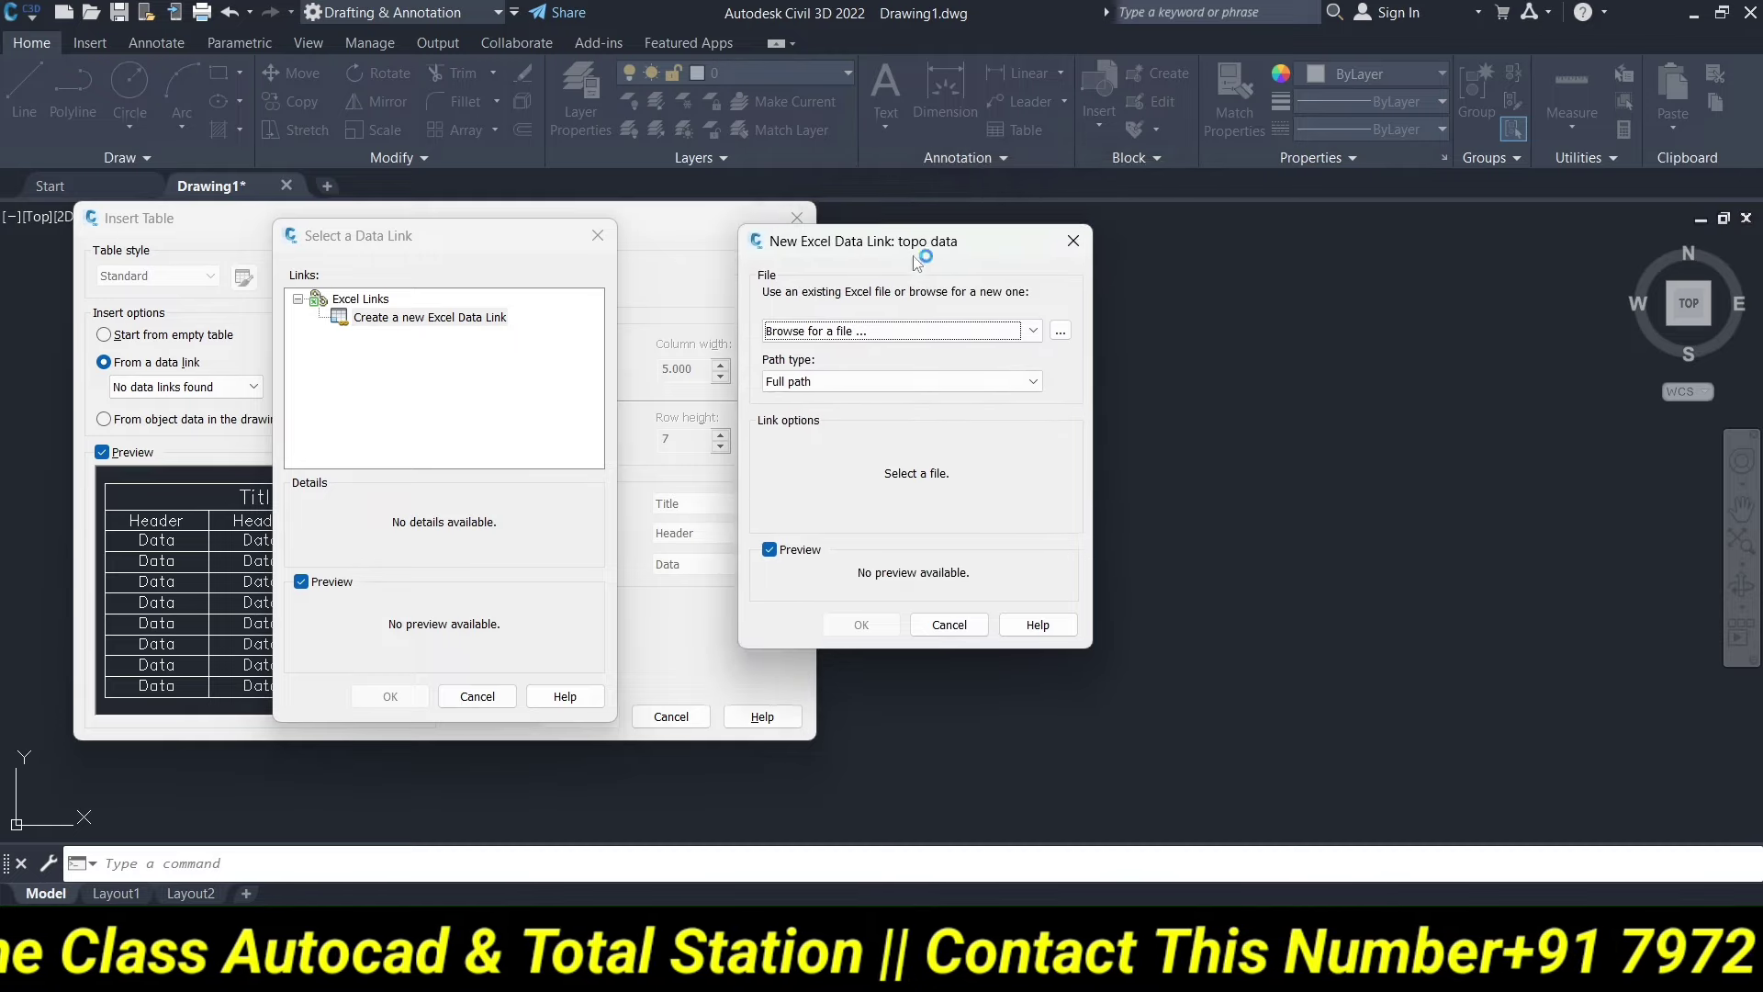
left_click(1068, 330)
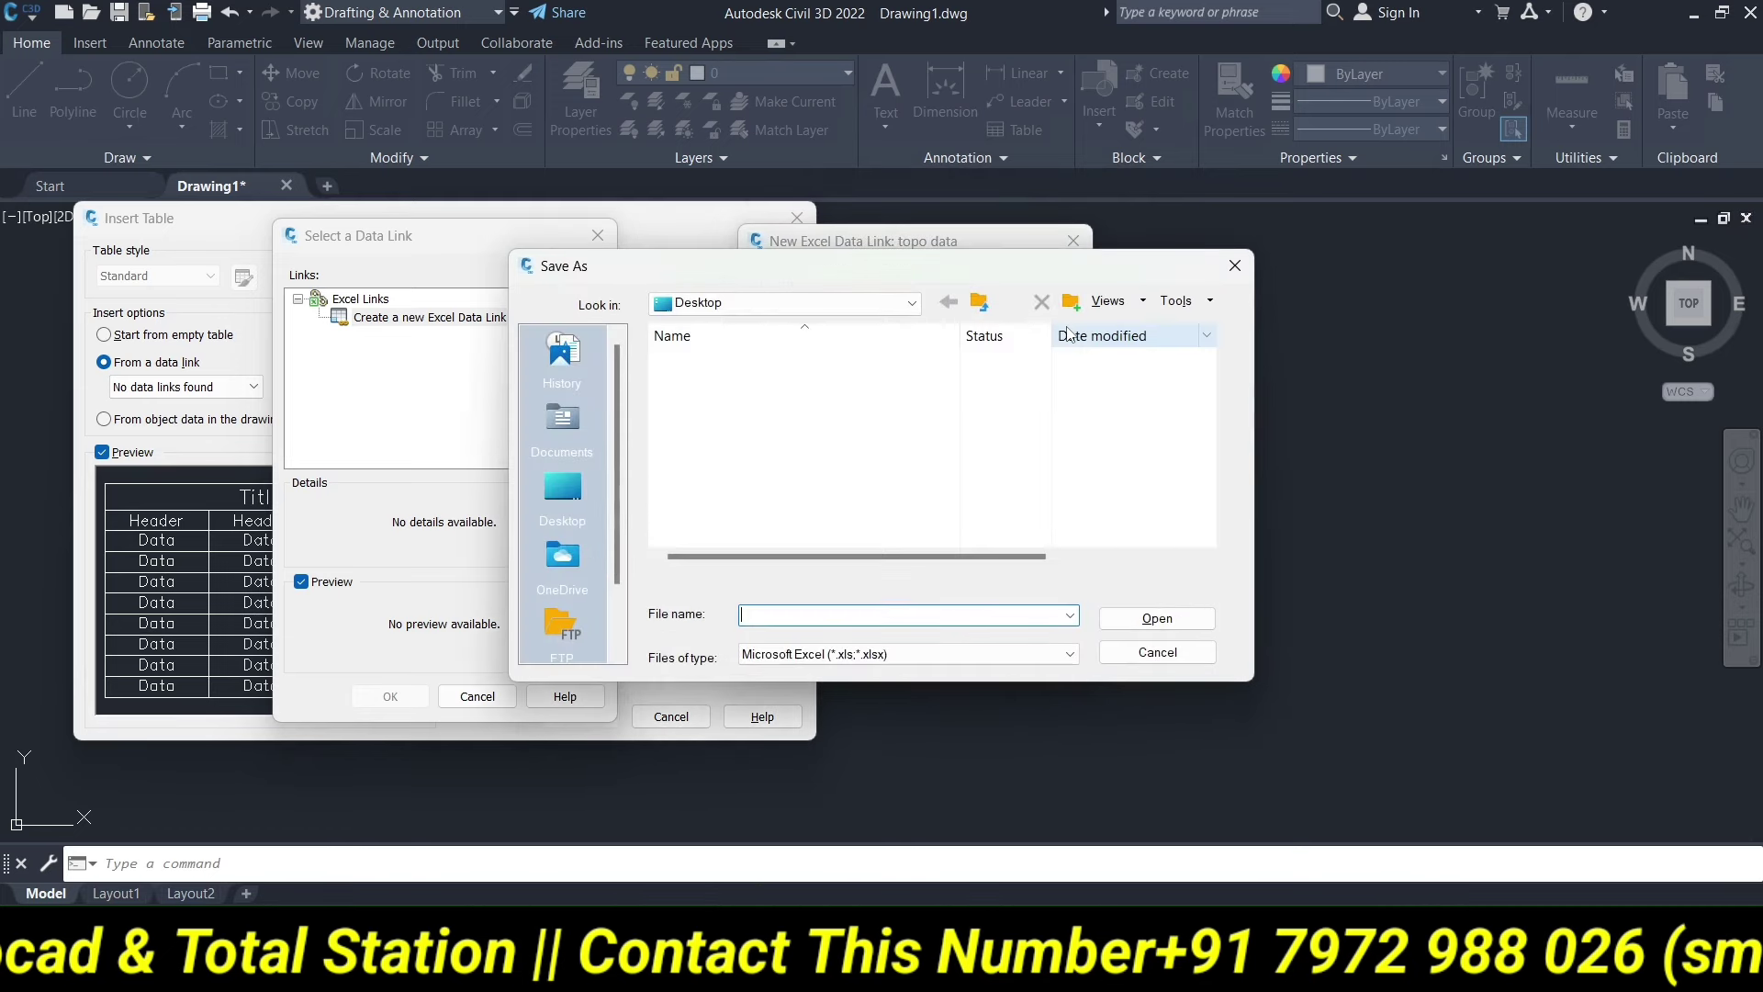
Open the Desktop folder in the browser and show files of all types.
scroll(767, 459, "down", 1)
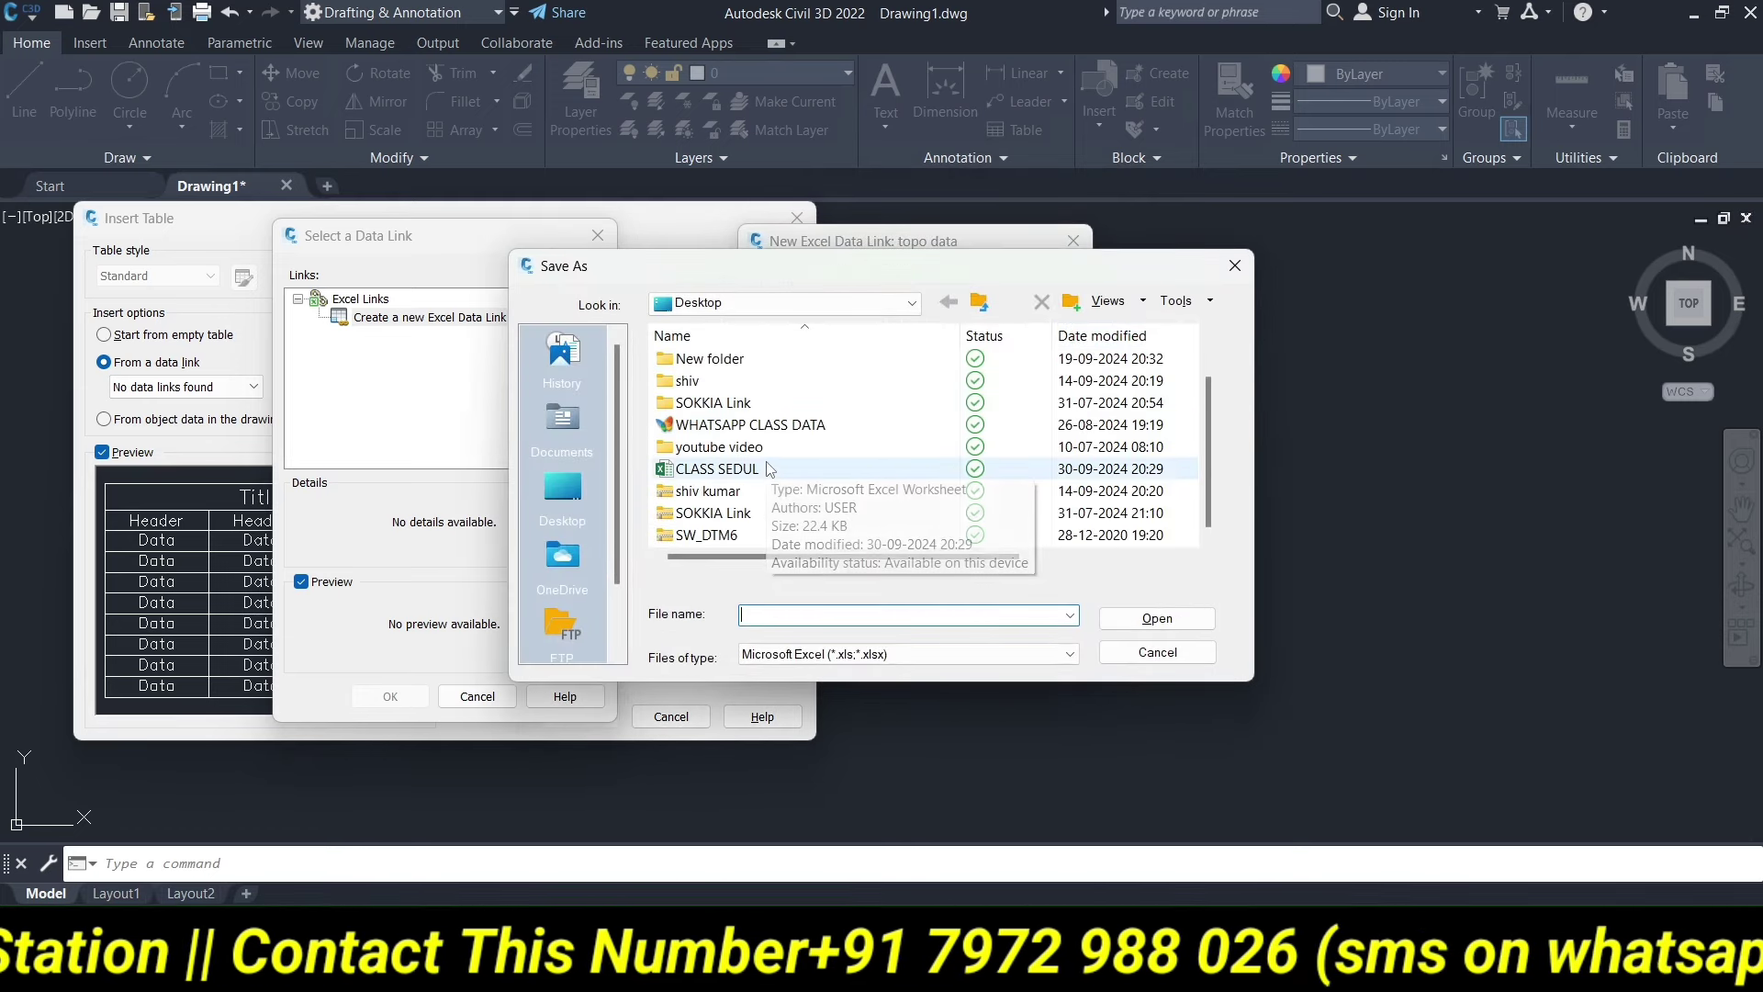
left_click(562, 487)
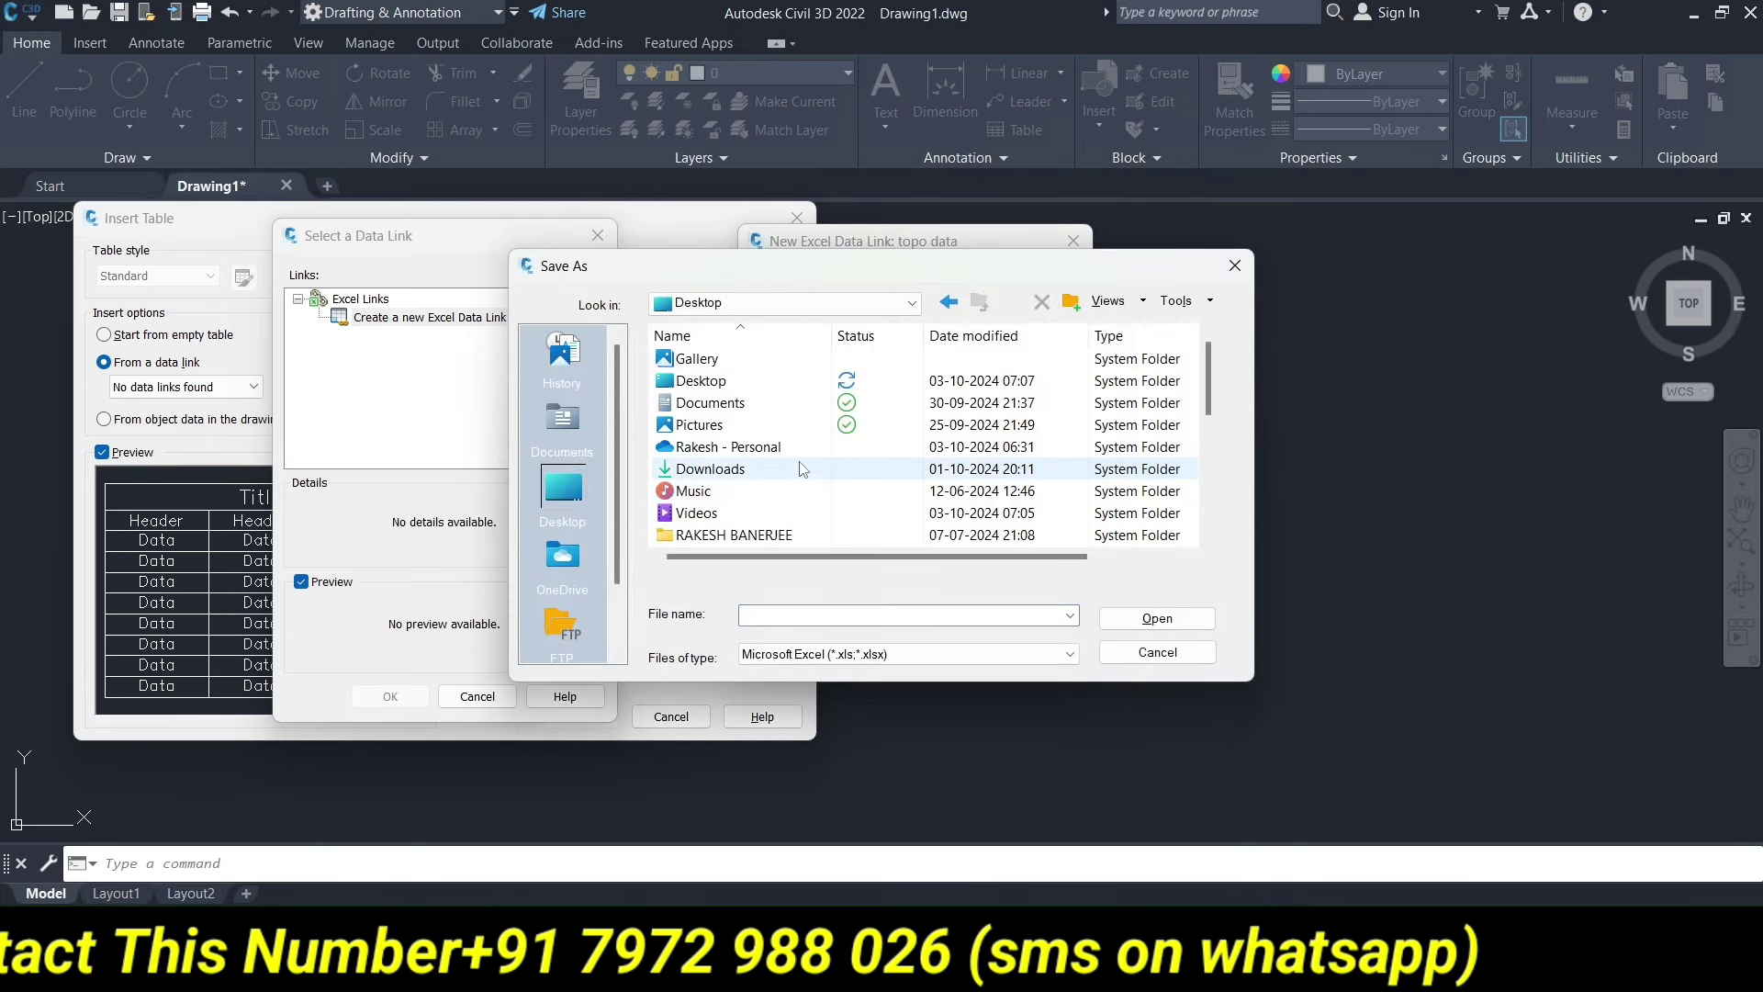
scroll(799, 464, "down", 2)
scroll(798, 472, "down", 1)
scroll(799, 471, "down", 1)
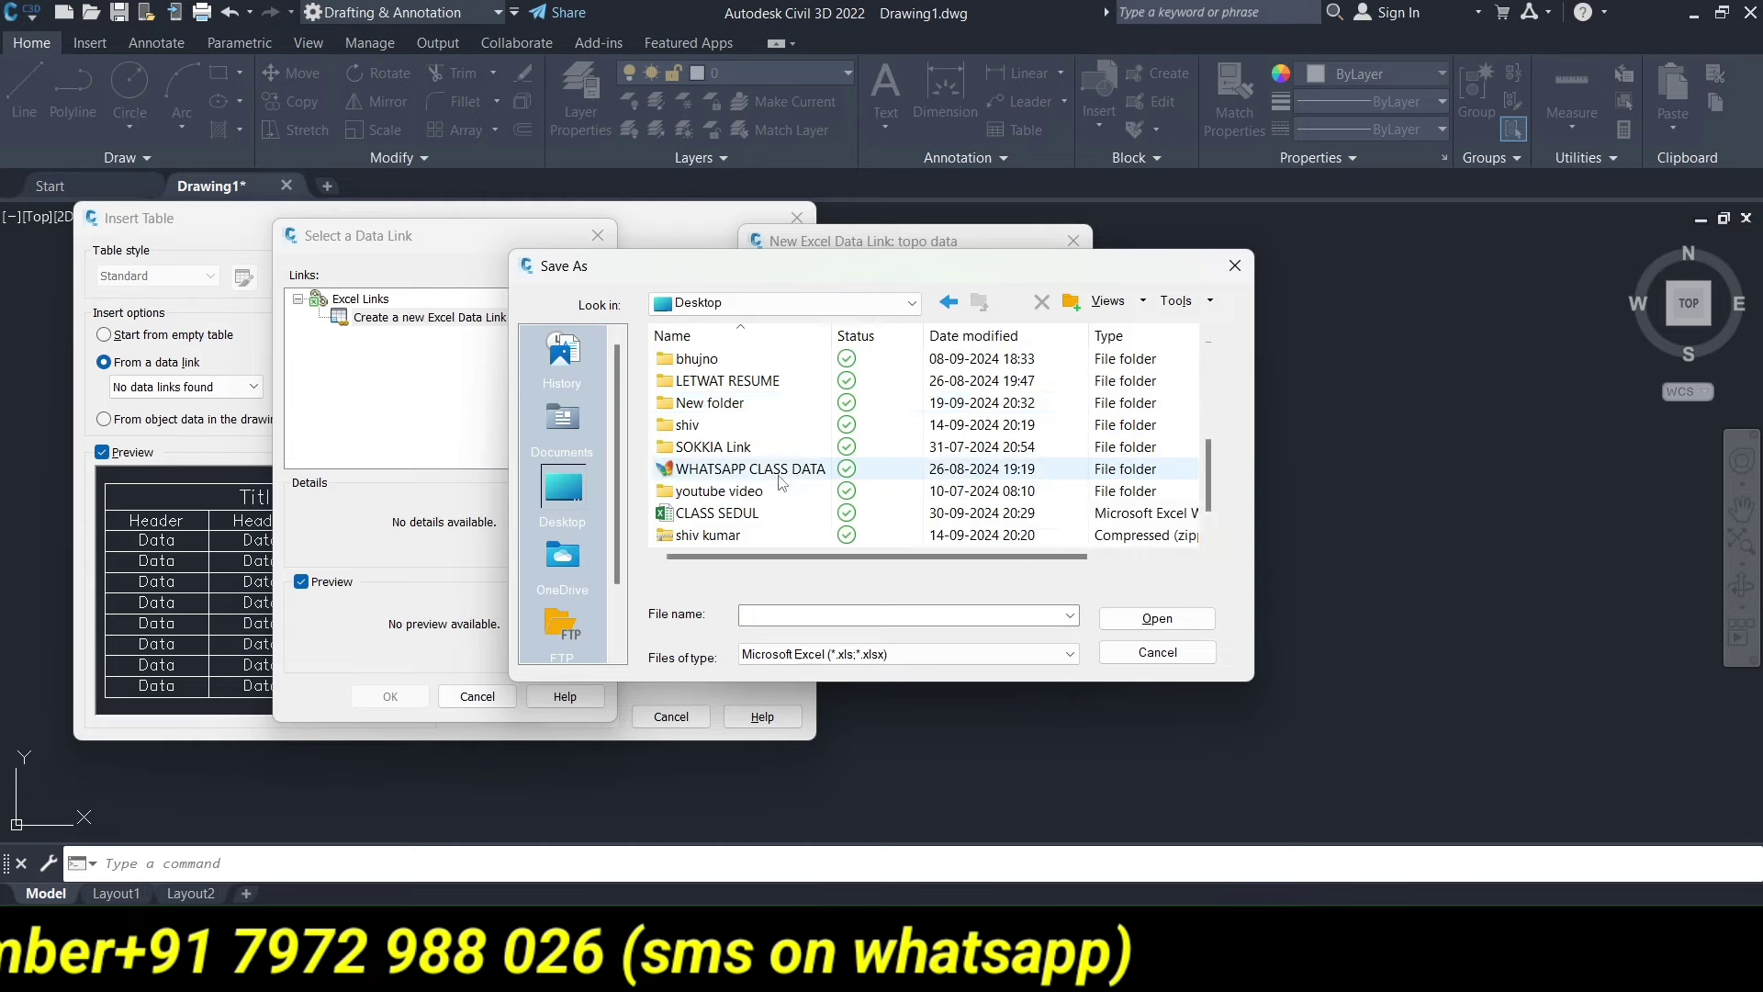
scroll(776, 505, "down", 1)
scroll(762, 524, "up", 3)
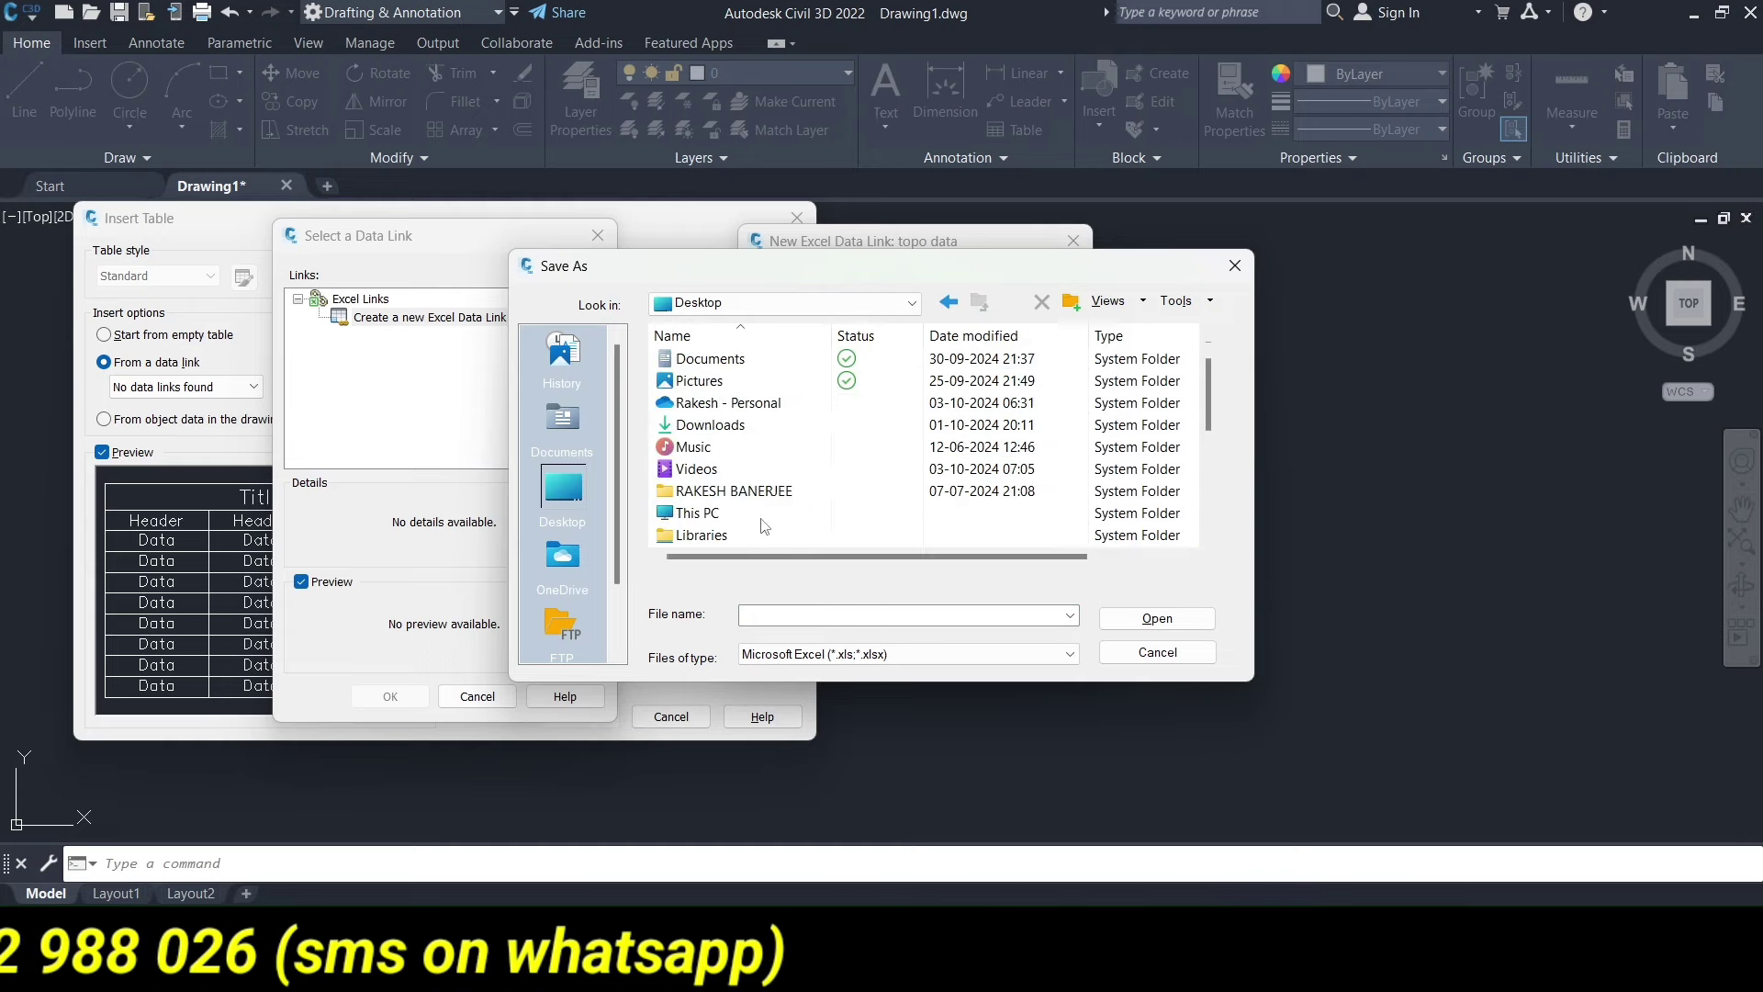
scroll(770, 415, "up", 1)
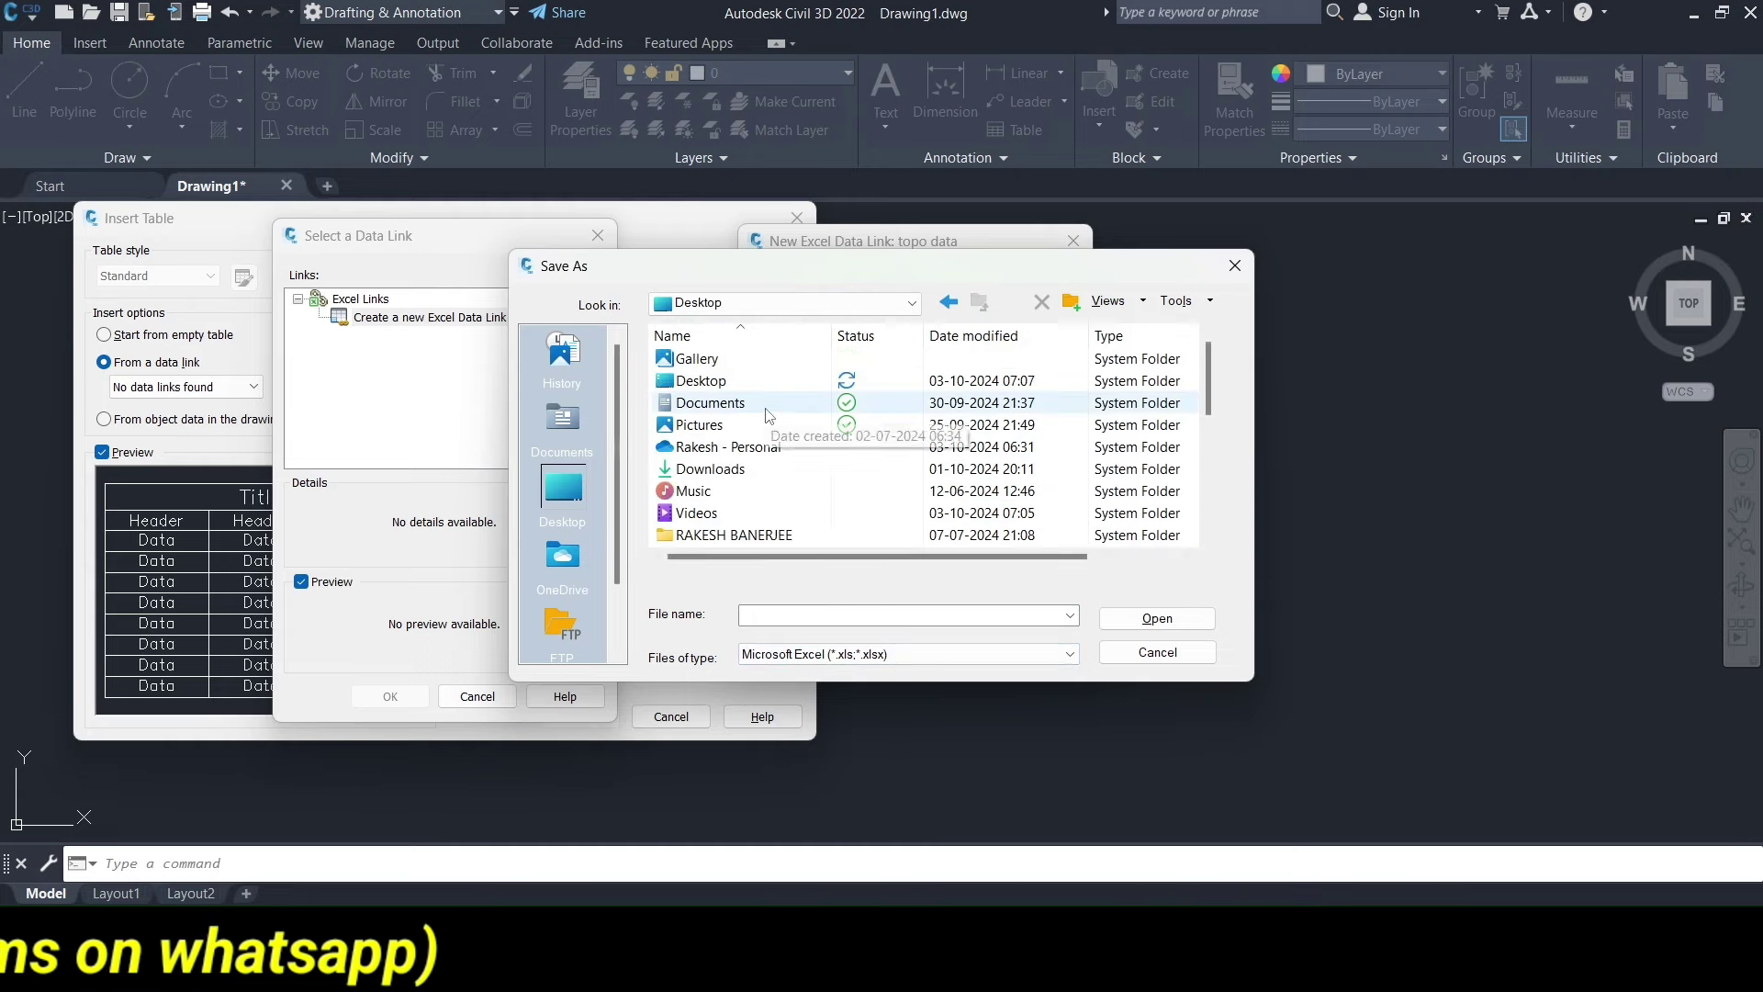
scroll(769, 415, "down", 5)
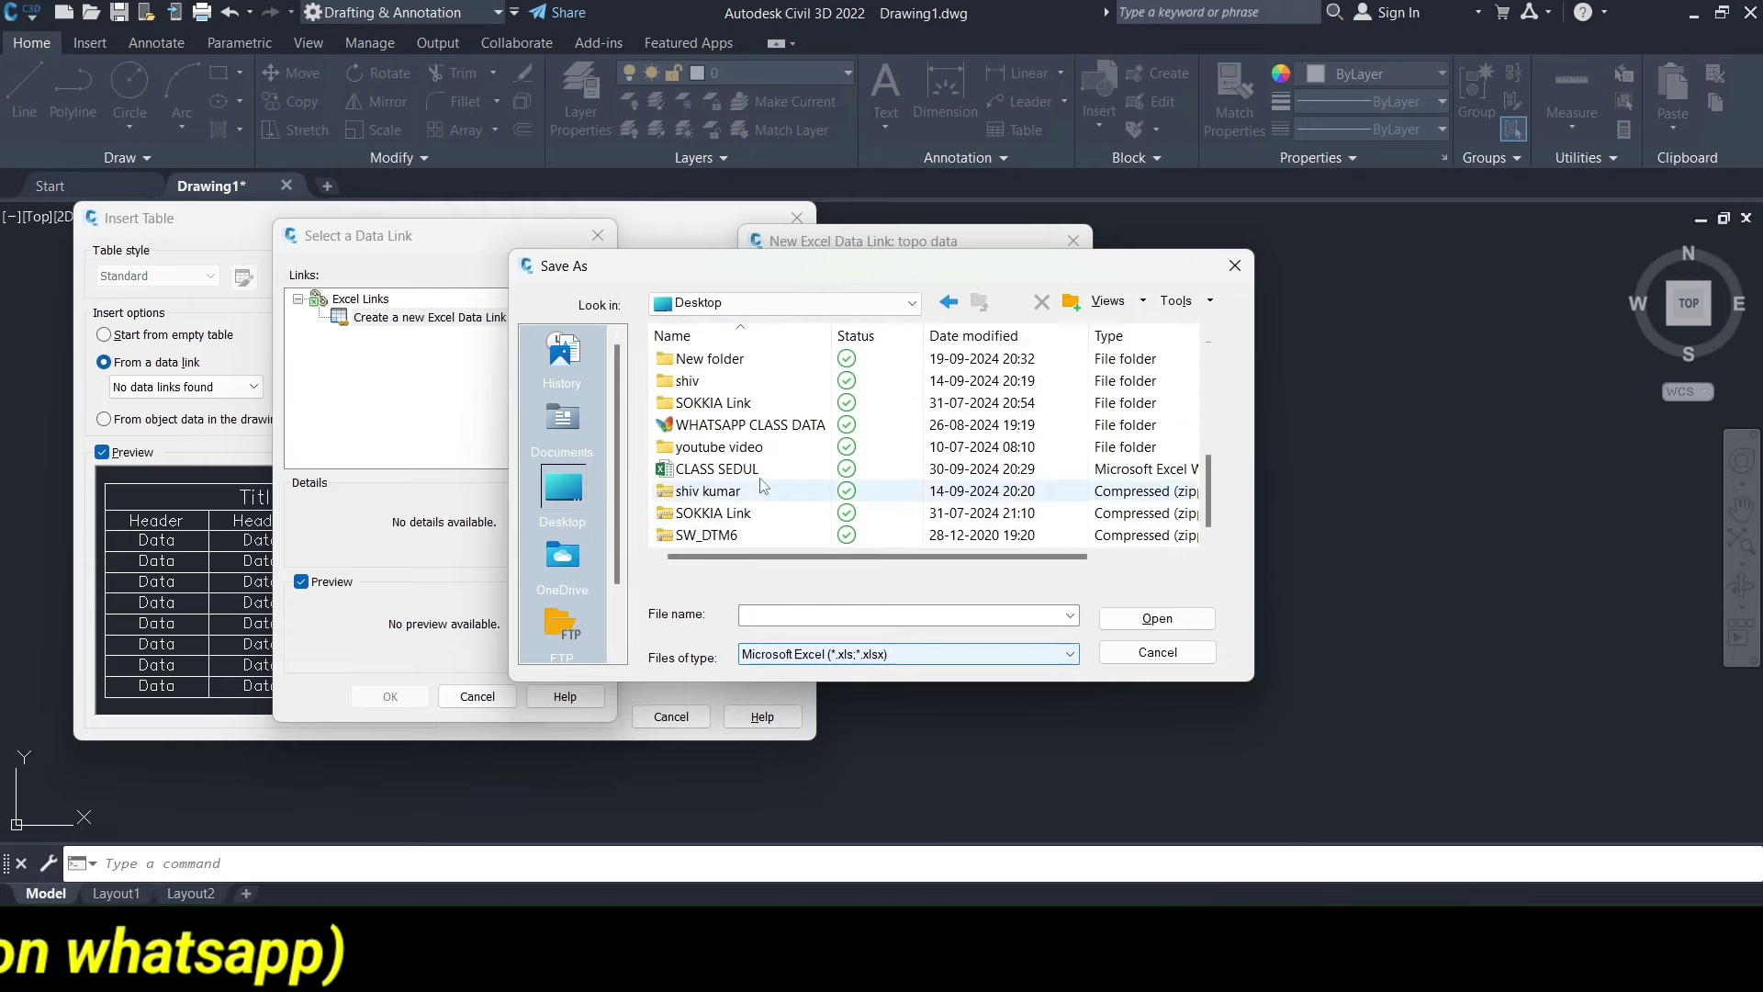
left_click(801, 654)
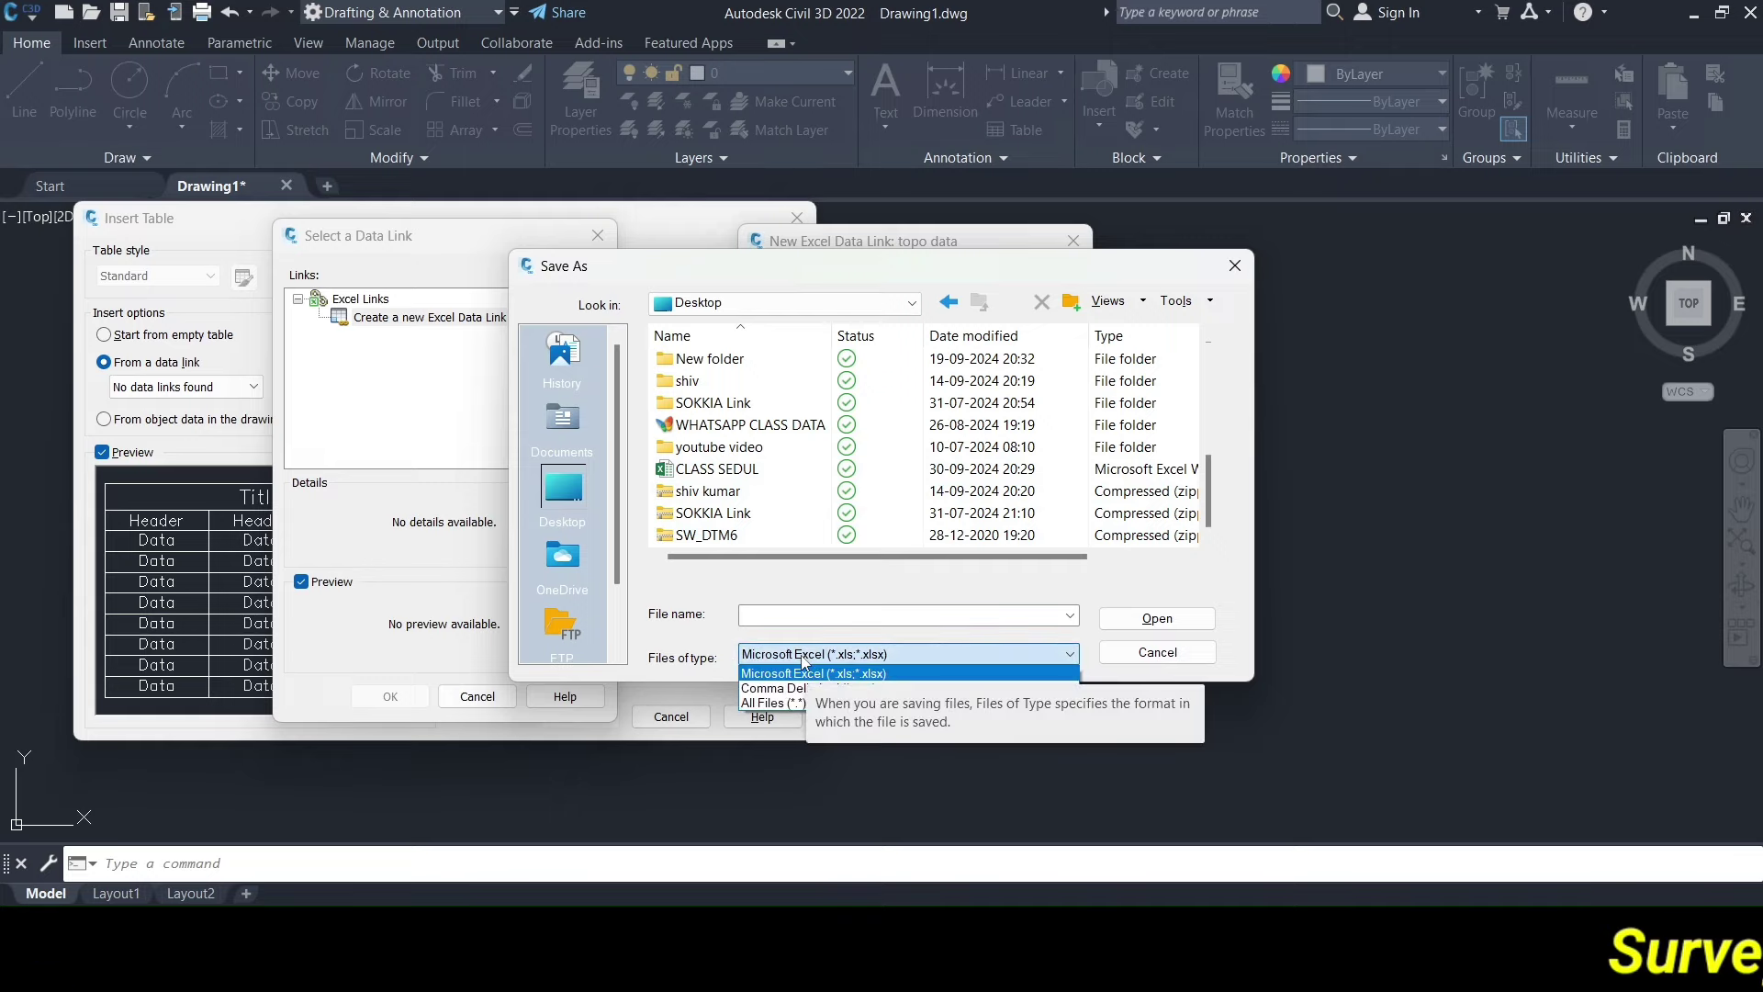
left_click(769, 702)
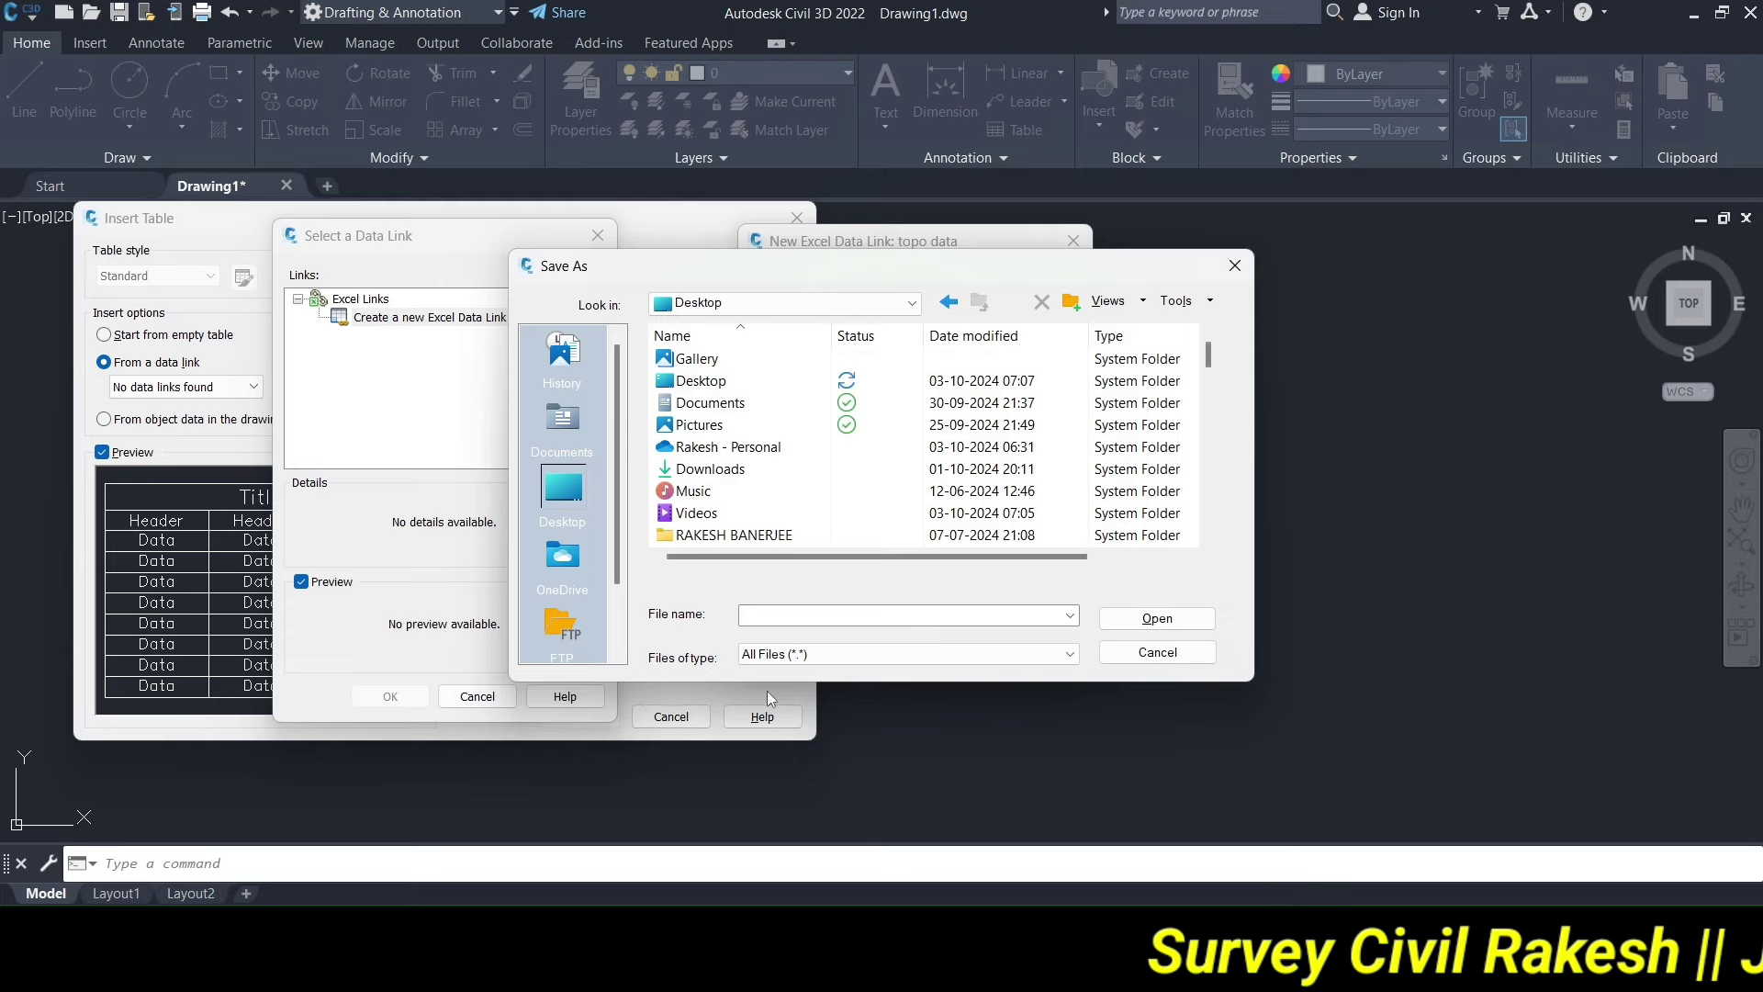
Scroll the Desktop file list and select the JSRMD33 workbook.
scroll(781, 514, "down", 3)
scroll(781, 515, "down", 5)
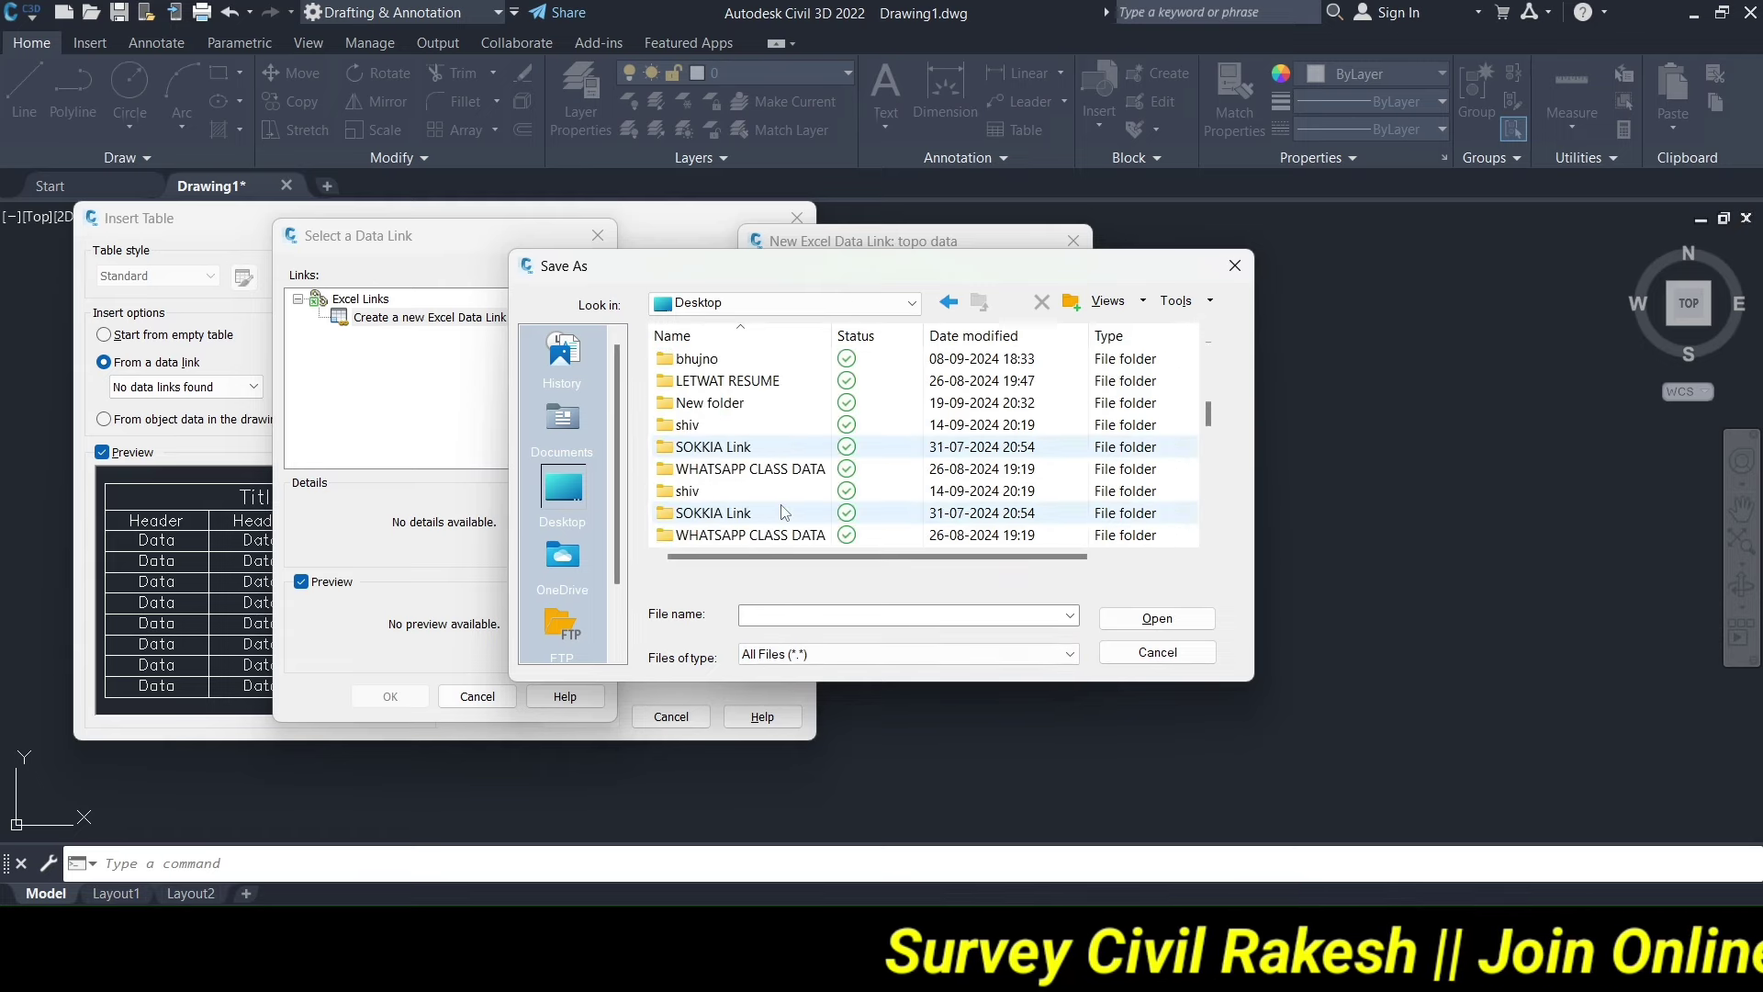
scroll(783, 514, "down", 5)
scroll(784, 514, "down", 3)
scroll(781, 512, "down", 3)
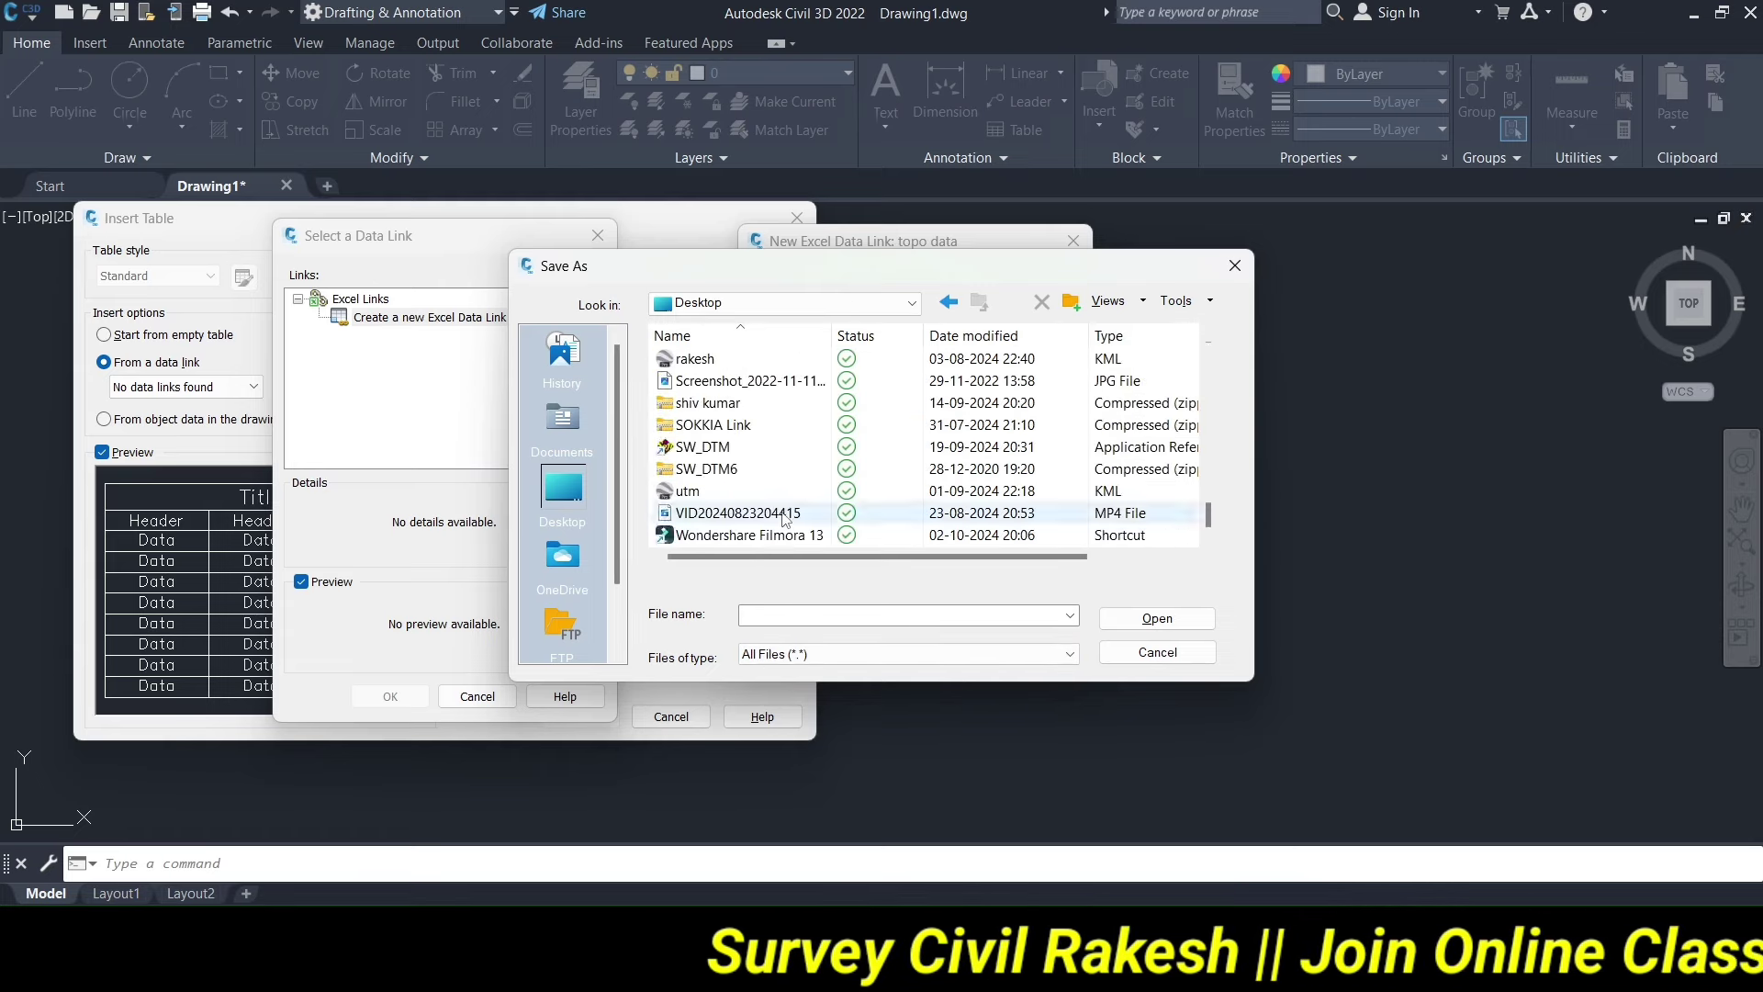
scroll(766, 499, "up", 2)
scroll(762, 496, "up", 1)
scroll(758, 491, "up", 1)
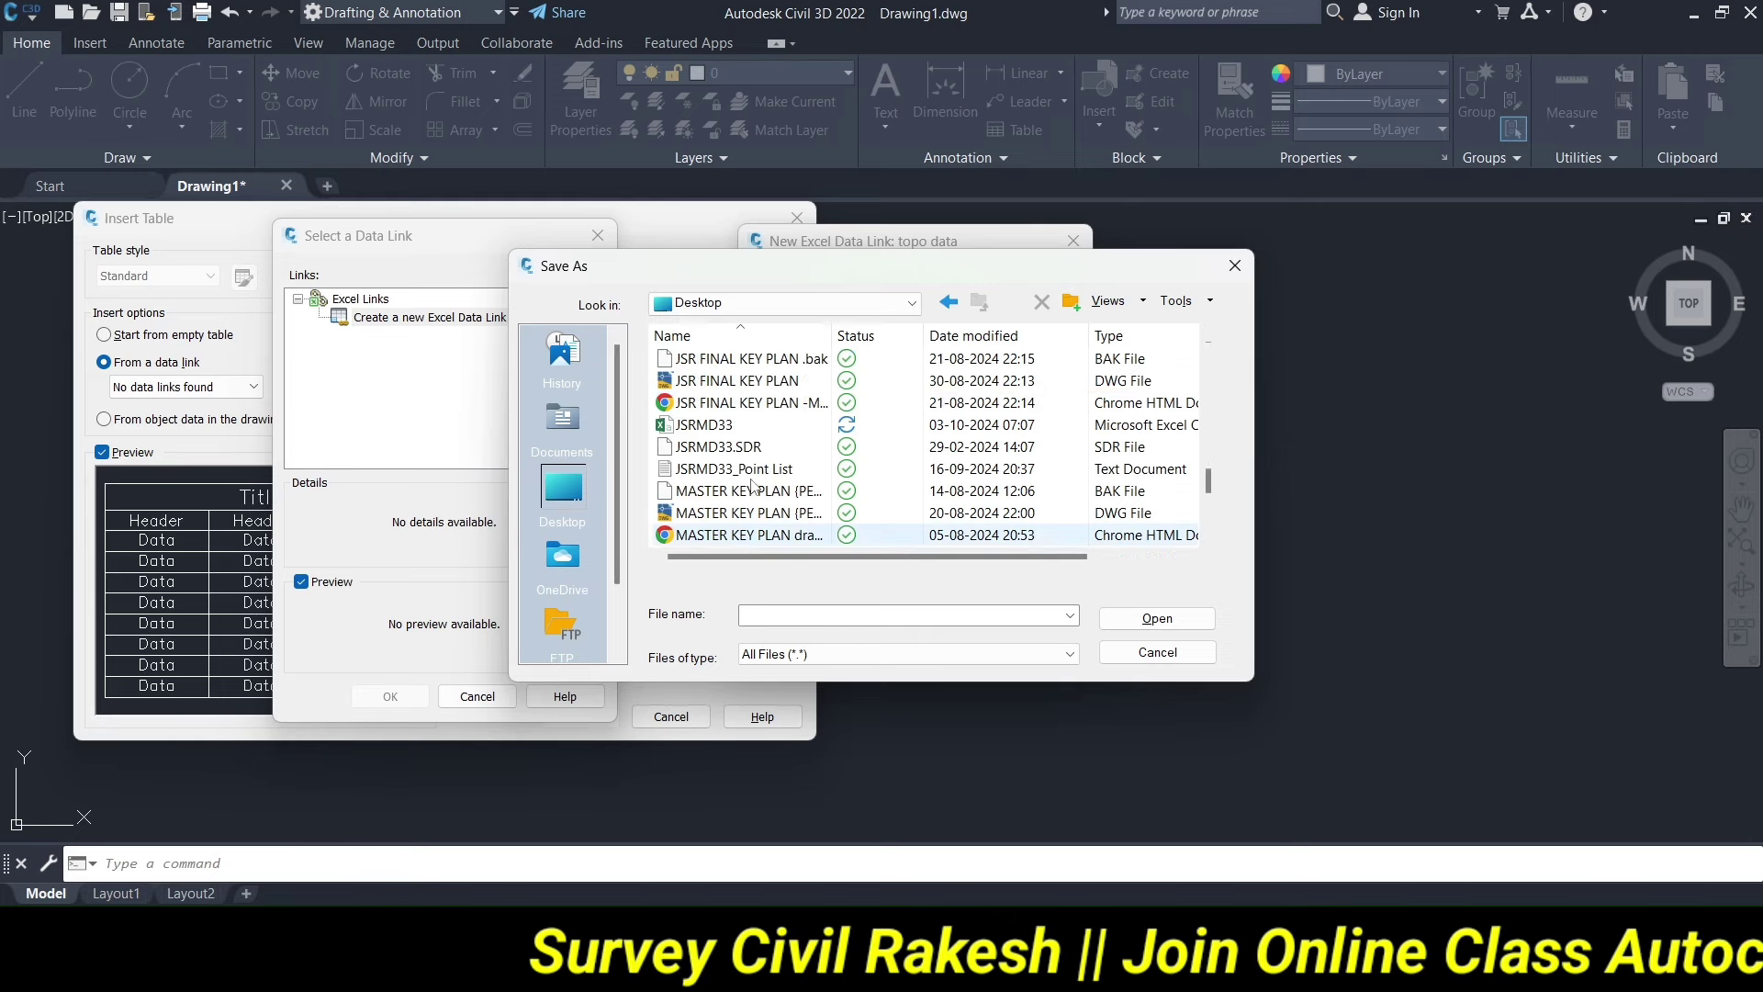
scroll(751, 486, "down", 1)
scroll(751, 486, "down", 2)
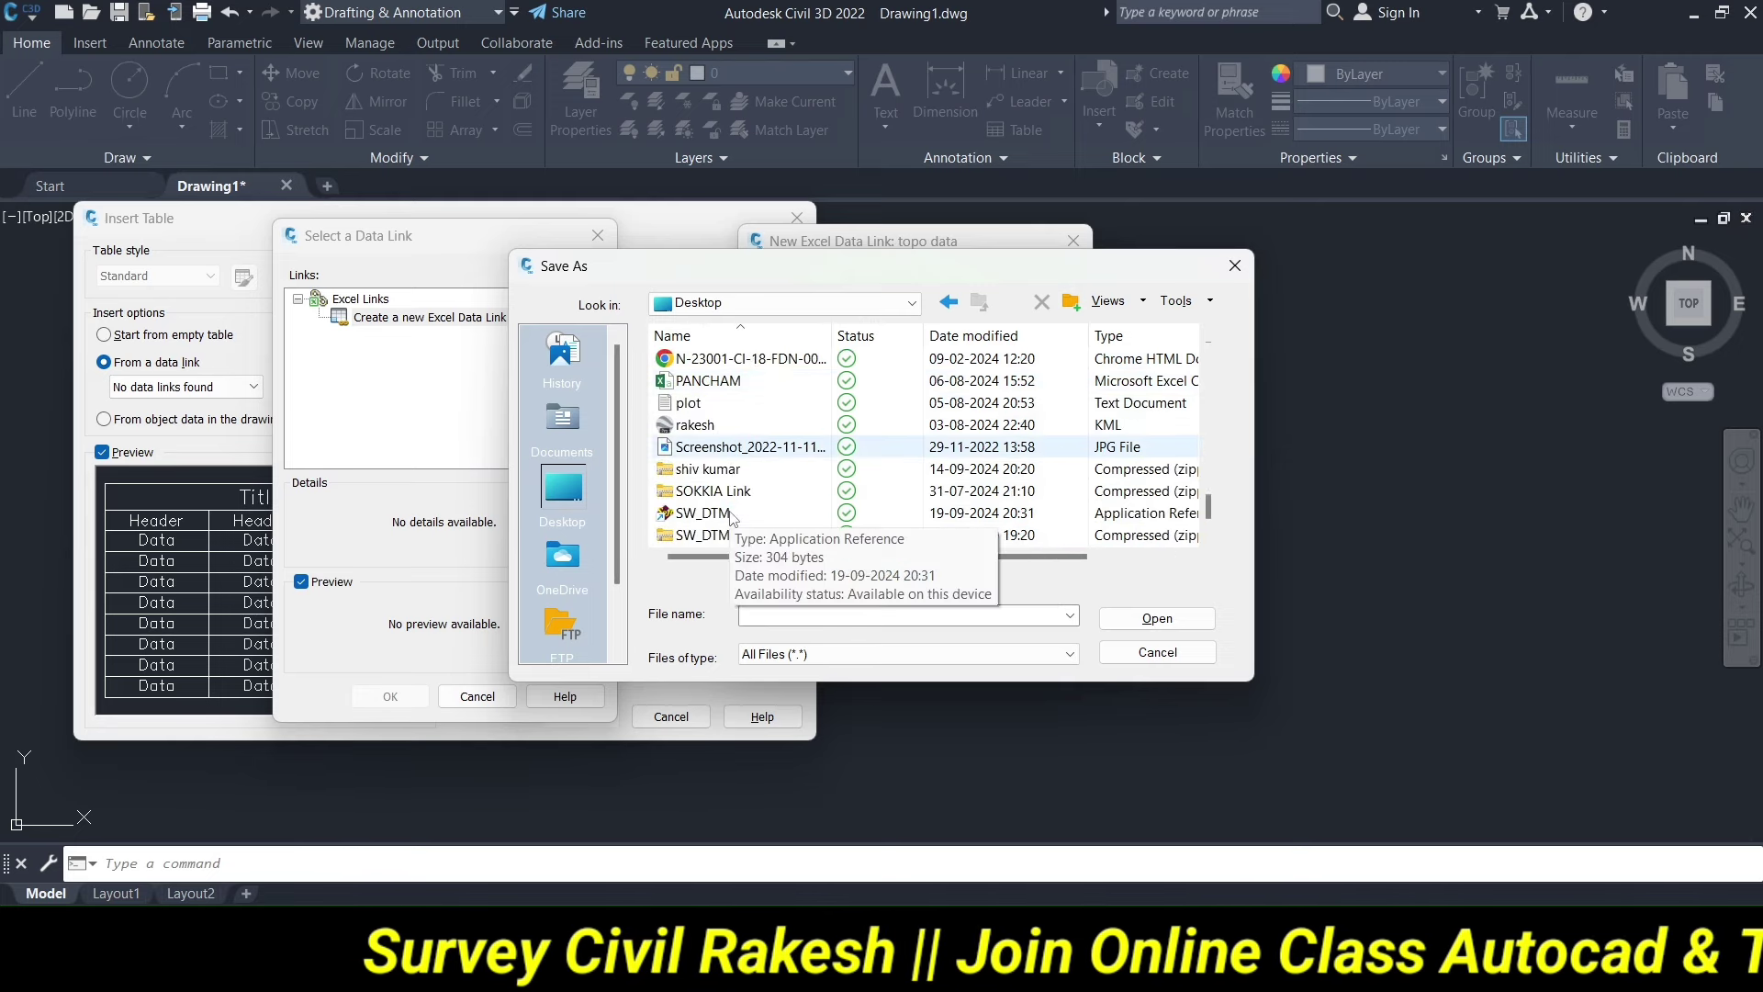
scroll(730, 511, "down", 1)
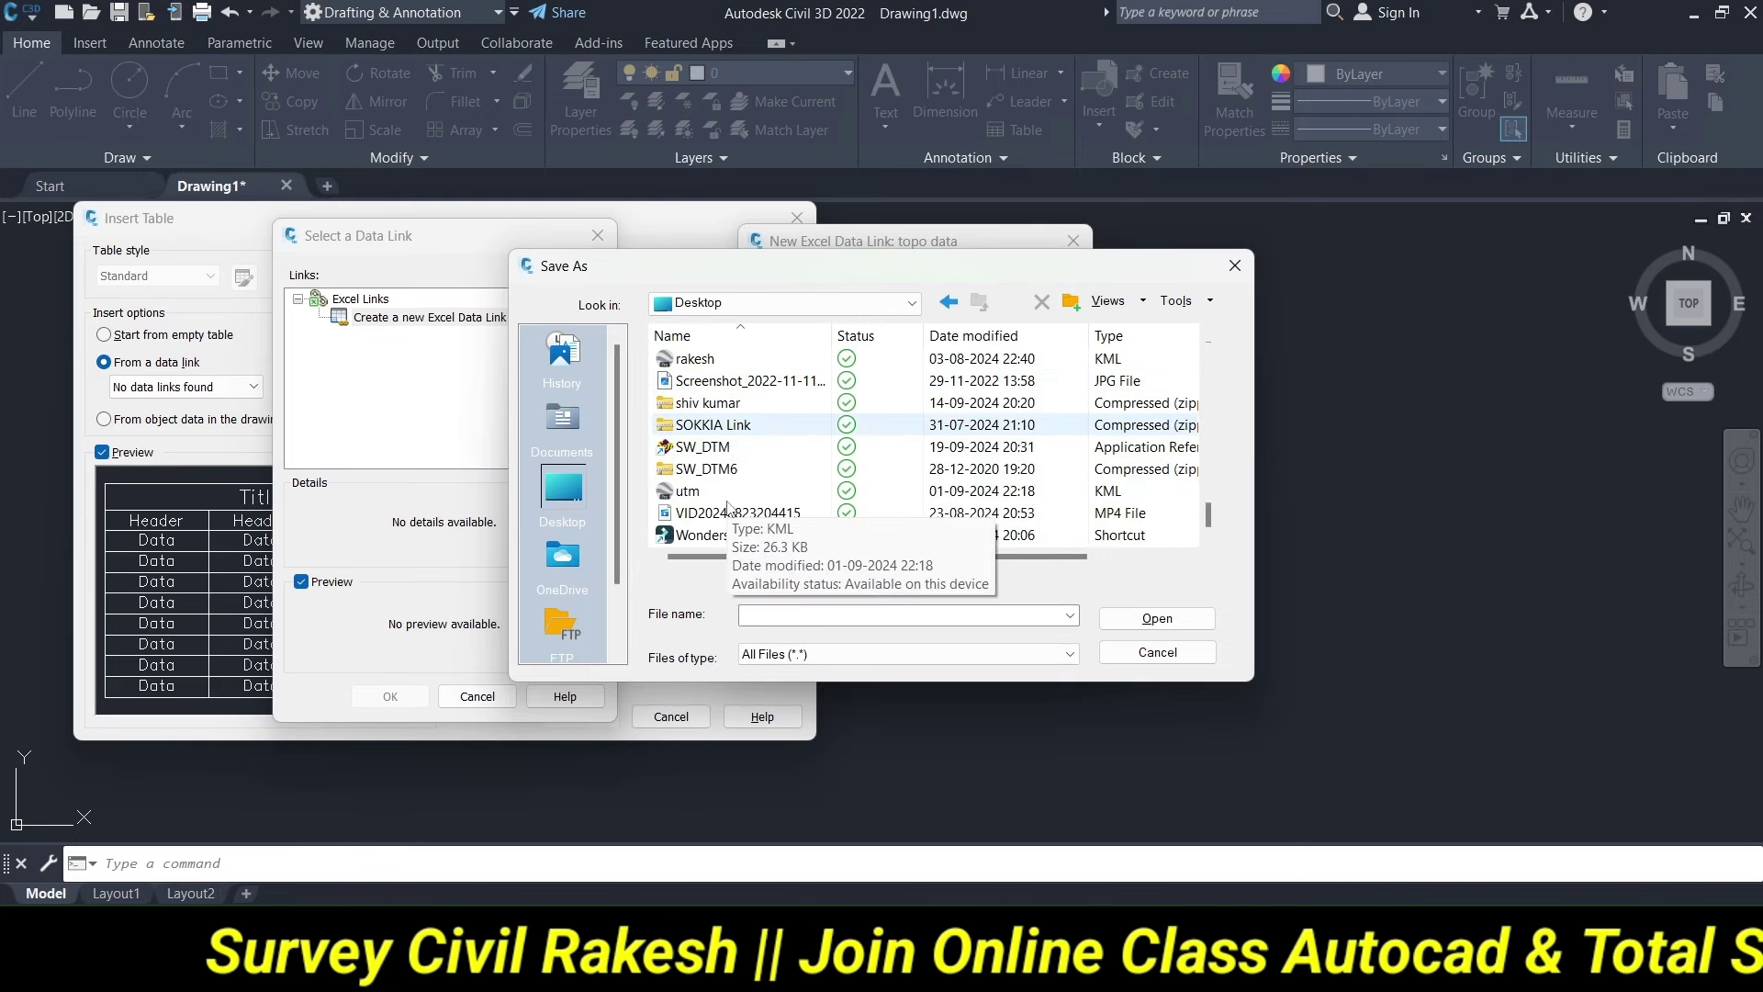
scroll(725, 496, "up", 1)
scroll(717, 468, "up", 1)
scroll(710, 453, "up", 1)
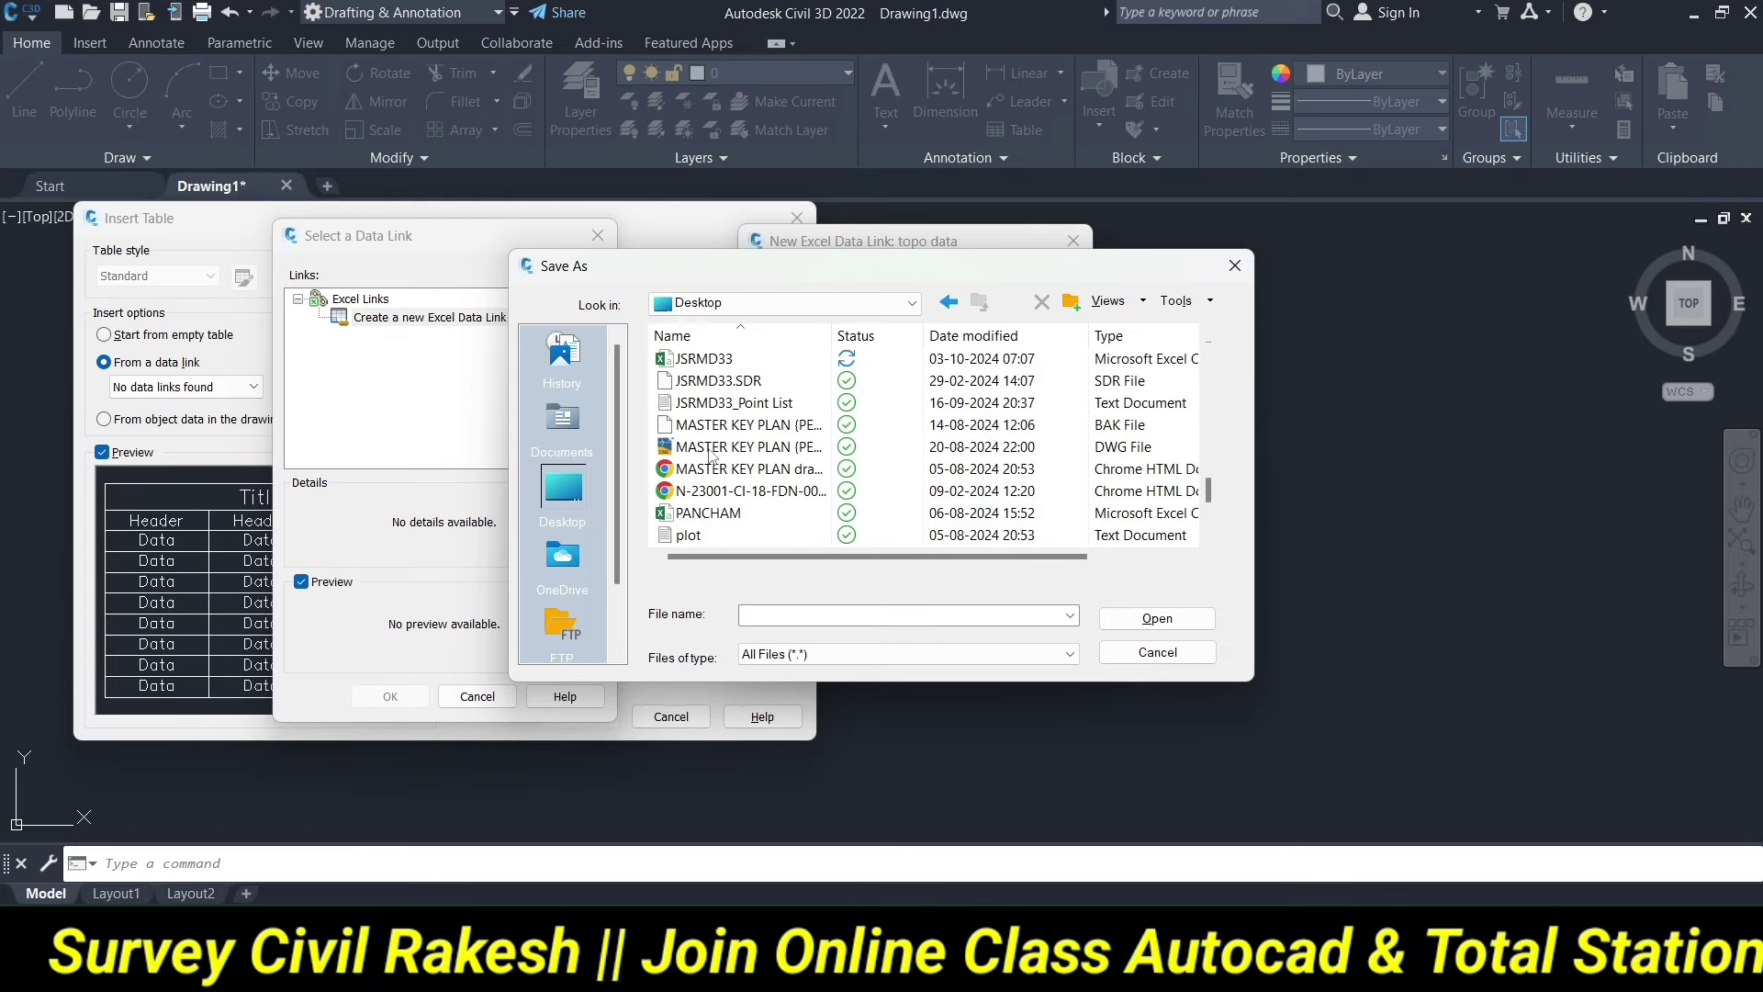
left_click(716, 359)
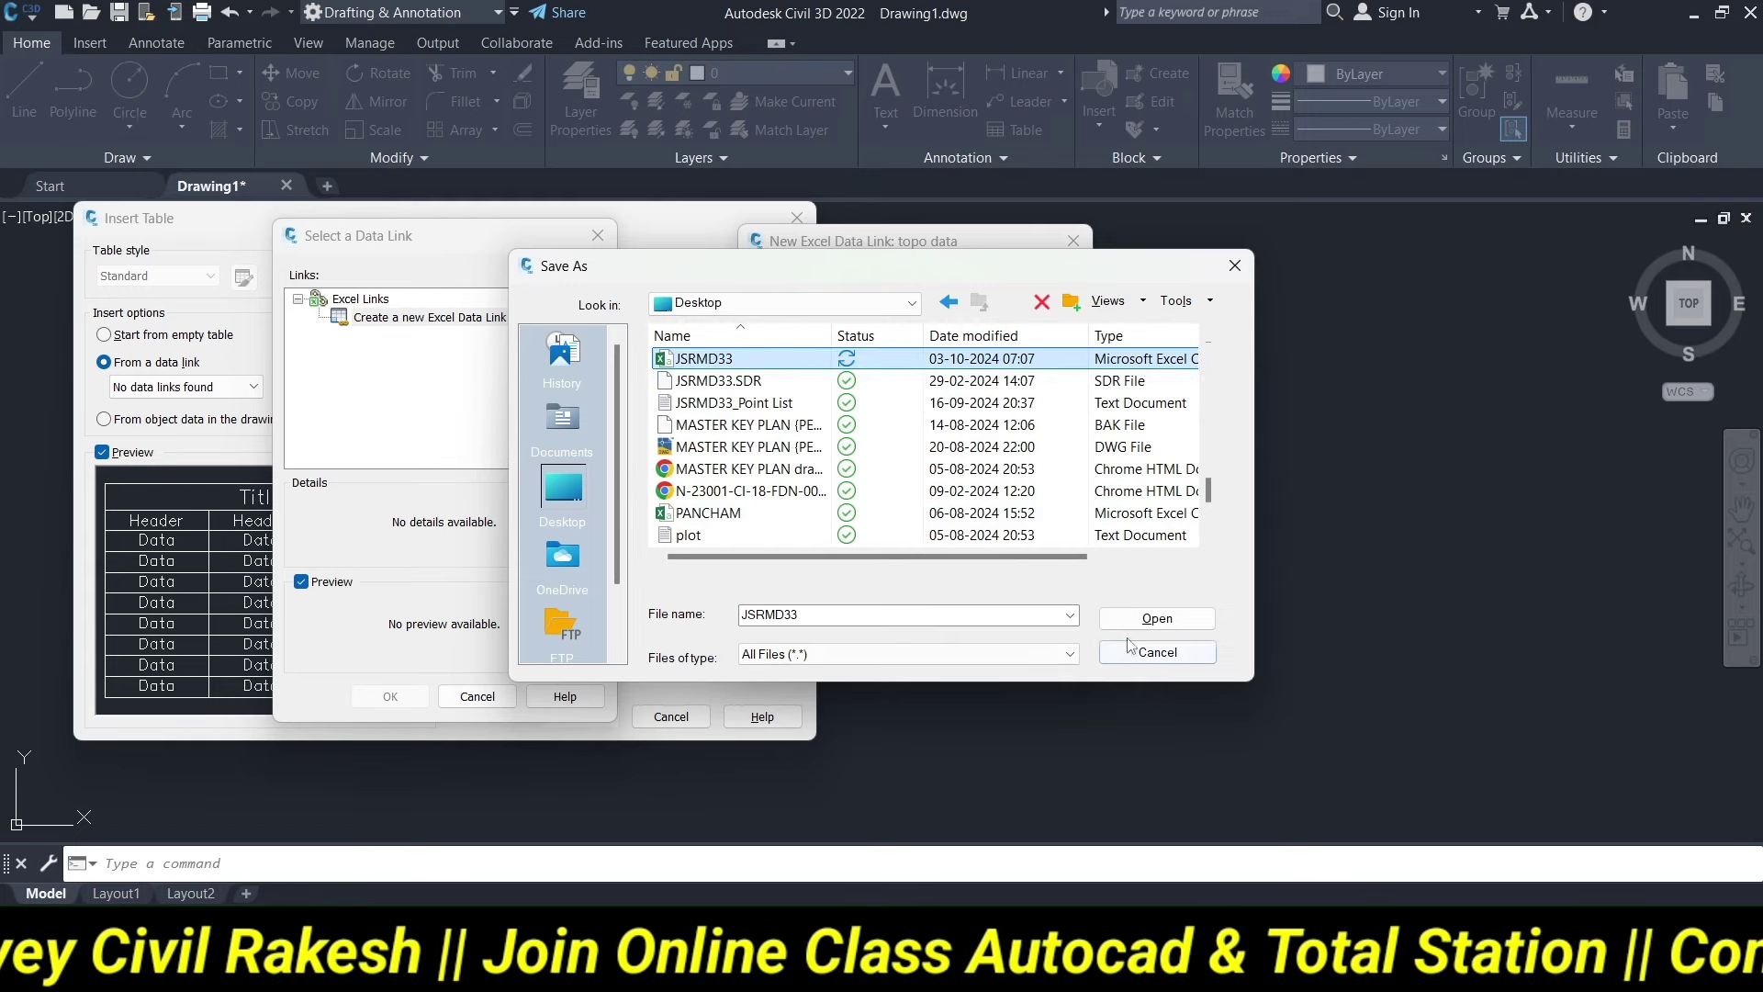
Link topodata to the entire JSRMD33 sheet and choose it as the Insert Table source.
left_click(1157, 618)
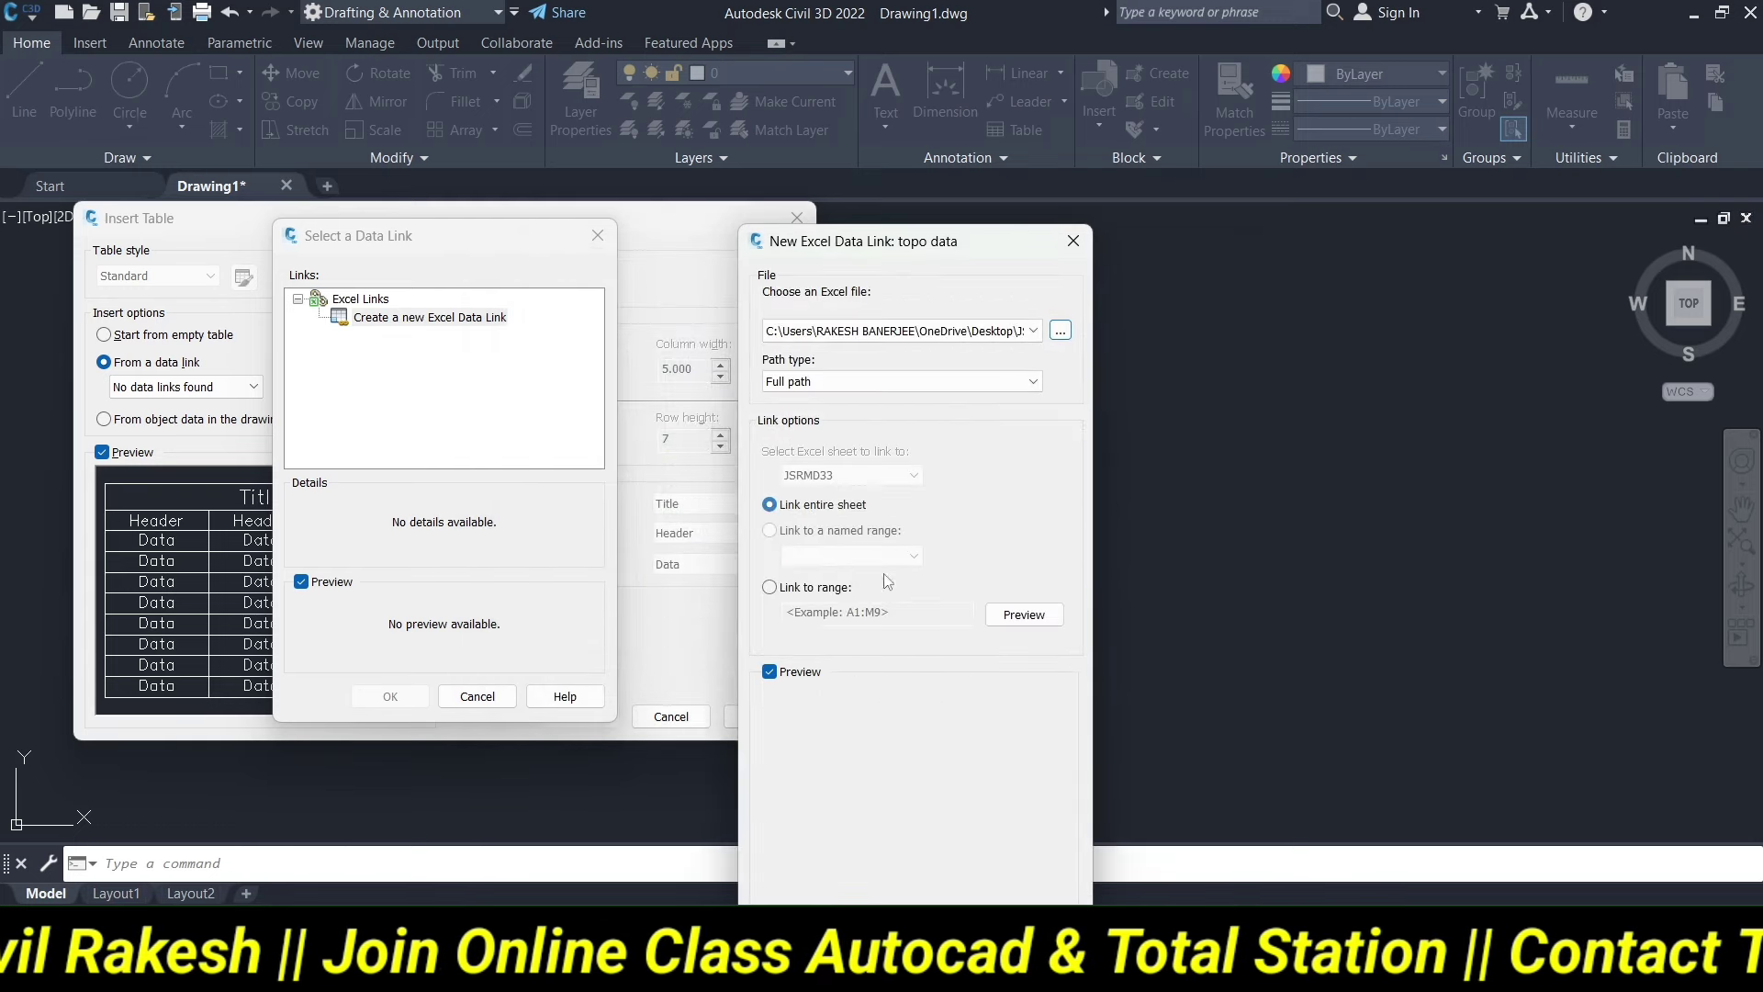
left_click_drag(950, 248, 1010, 165)
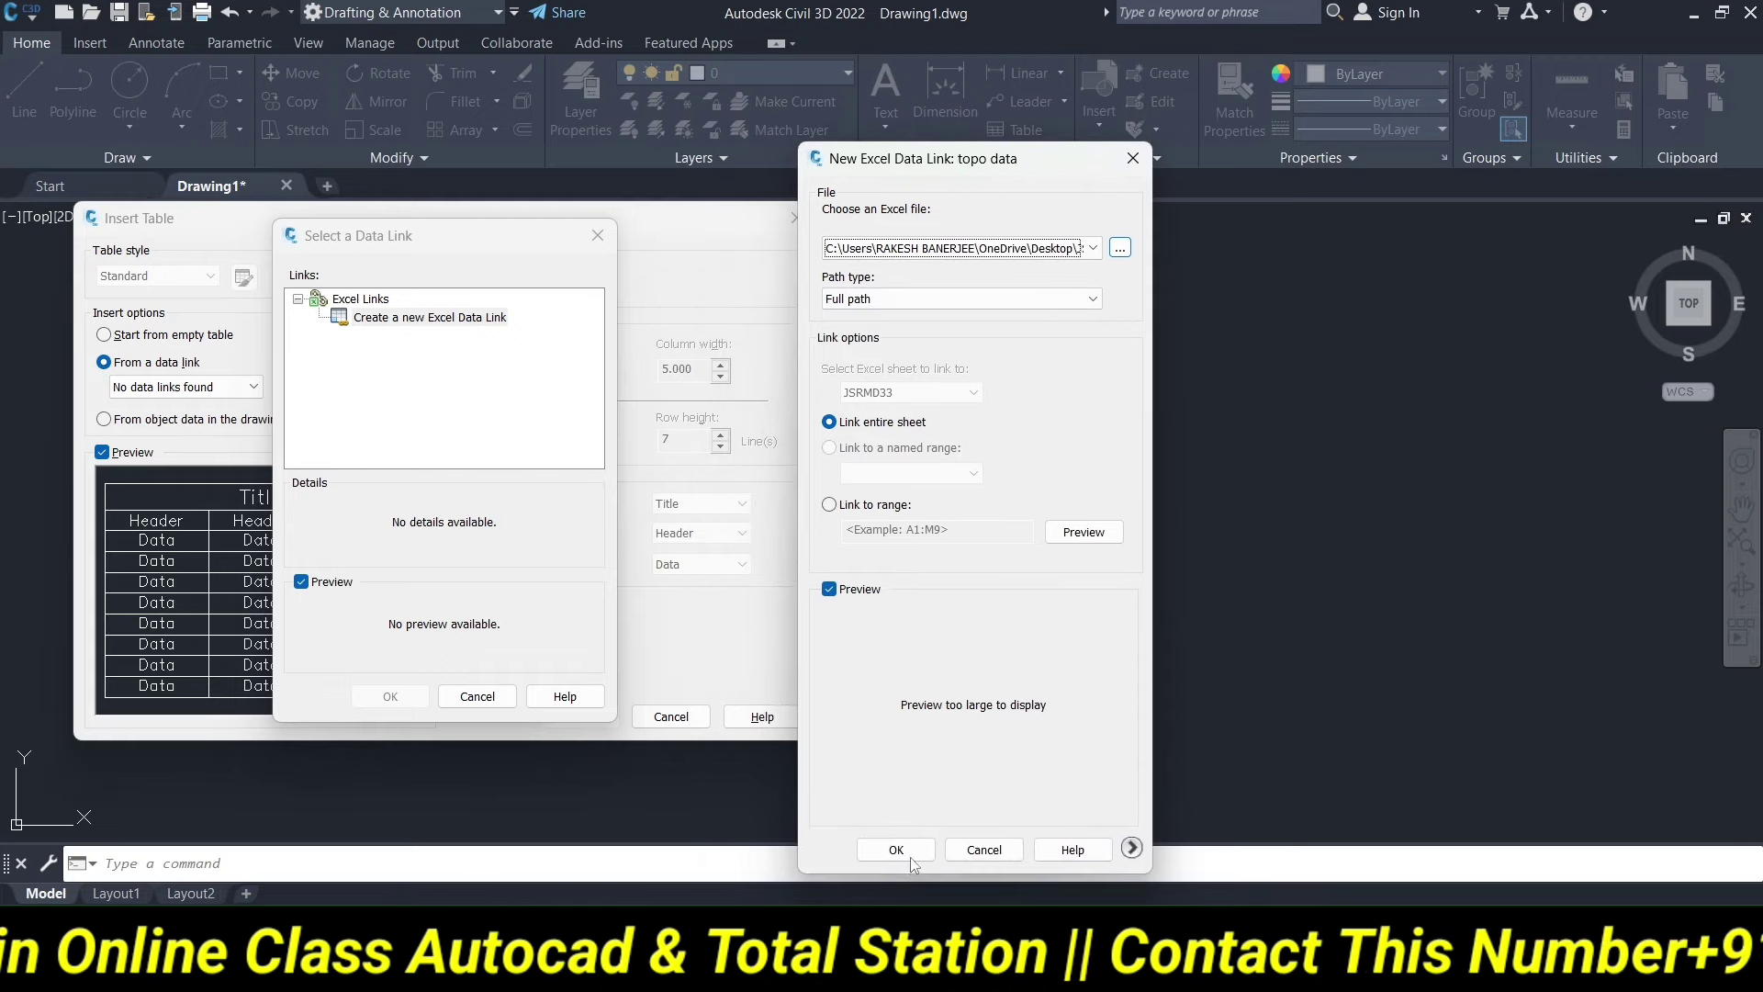
left_click(895, 849)
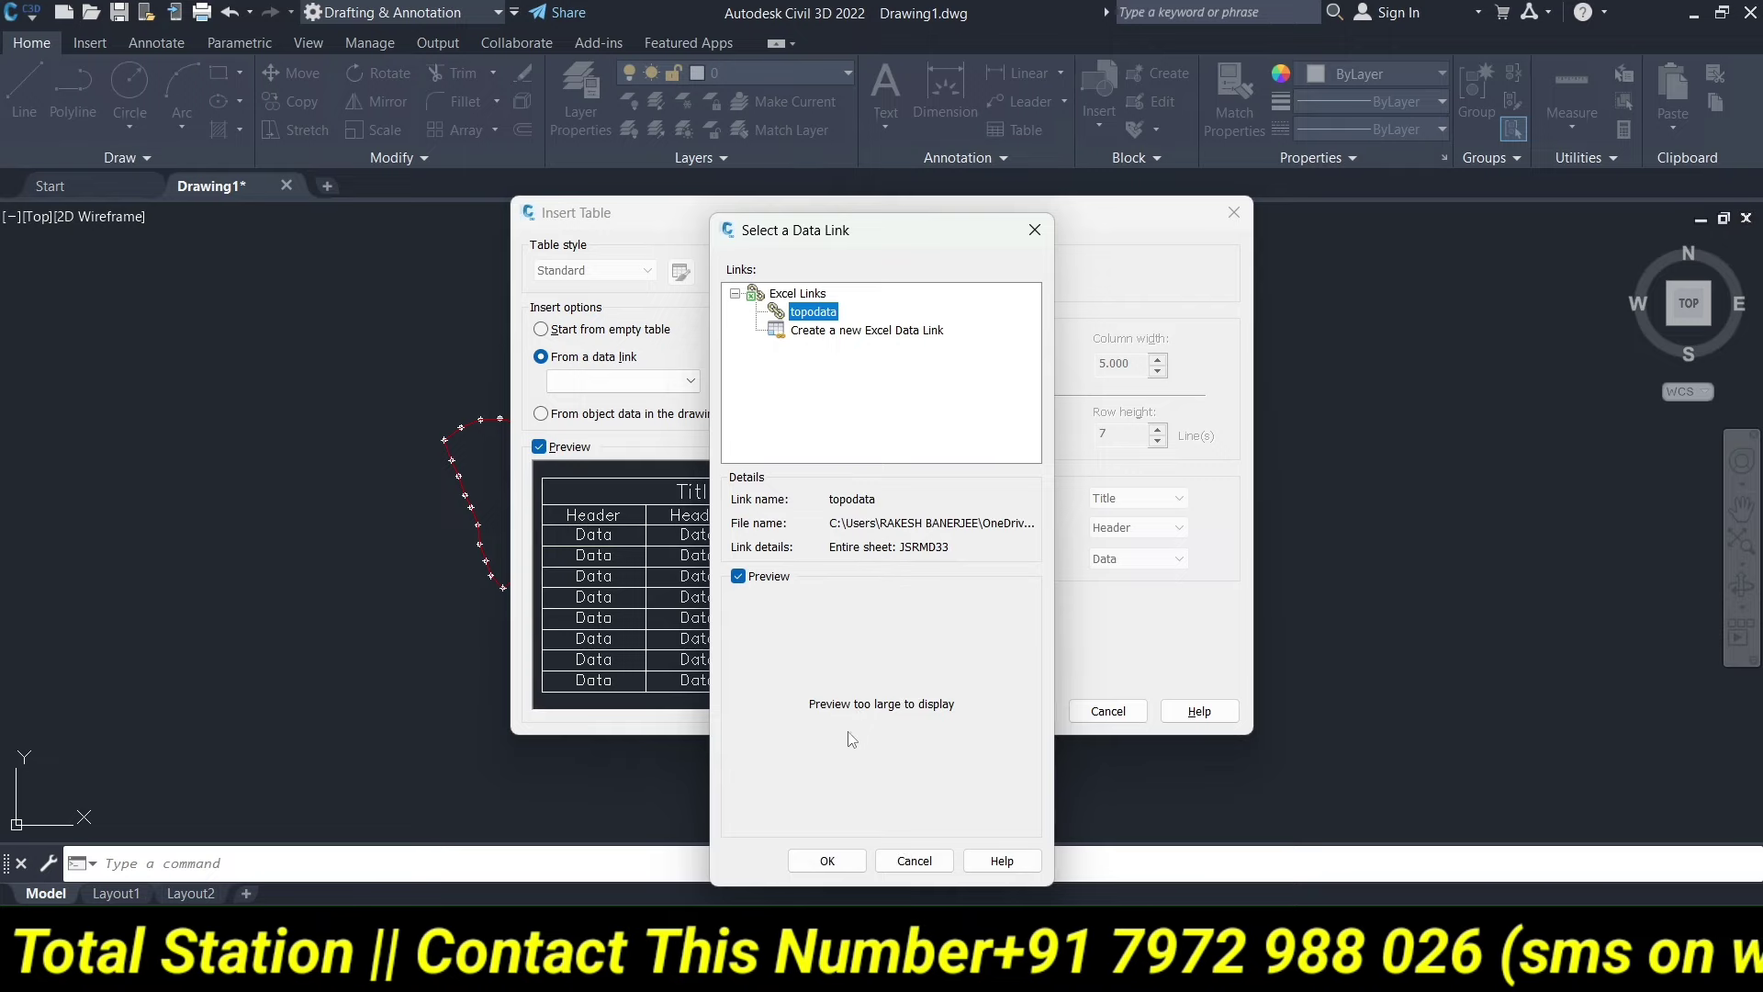
left_click(826, 860)
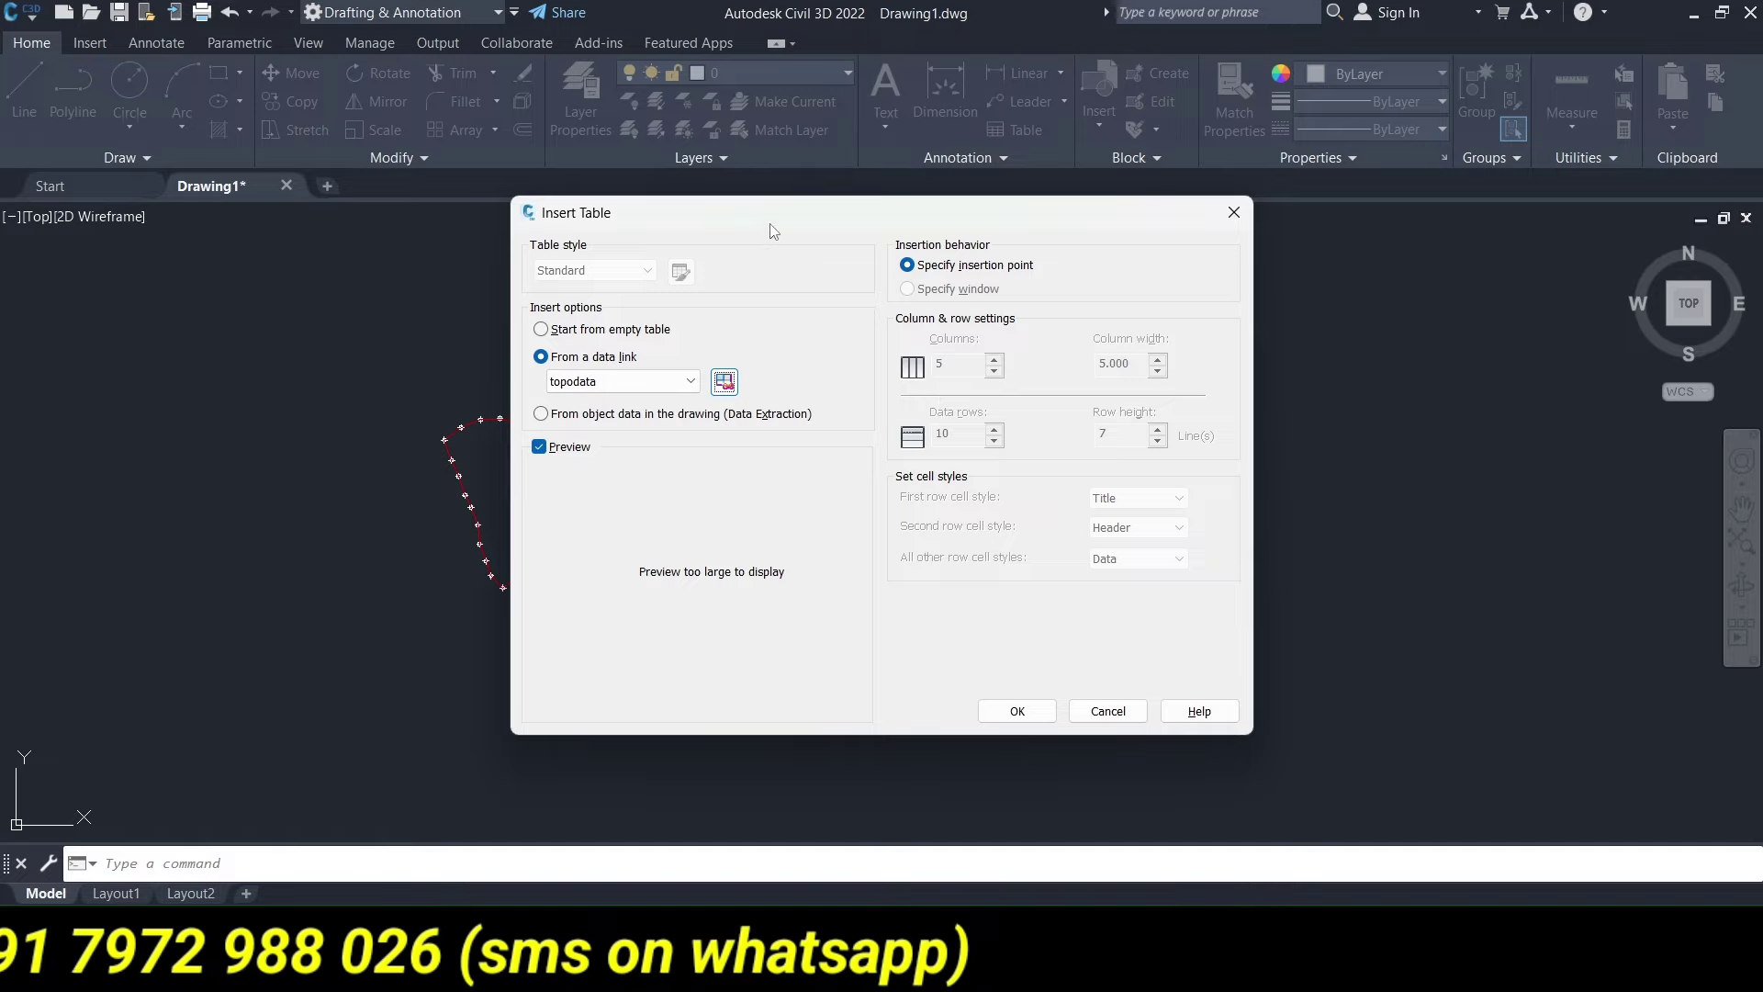
left_click_drag(771, 225, 672, 251)
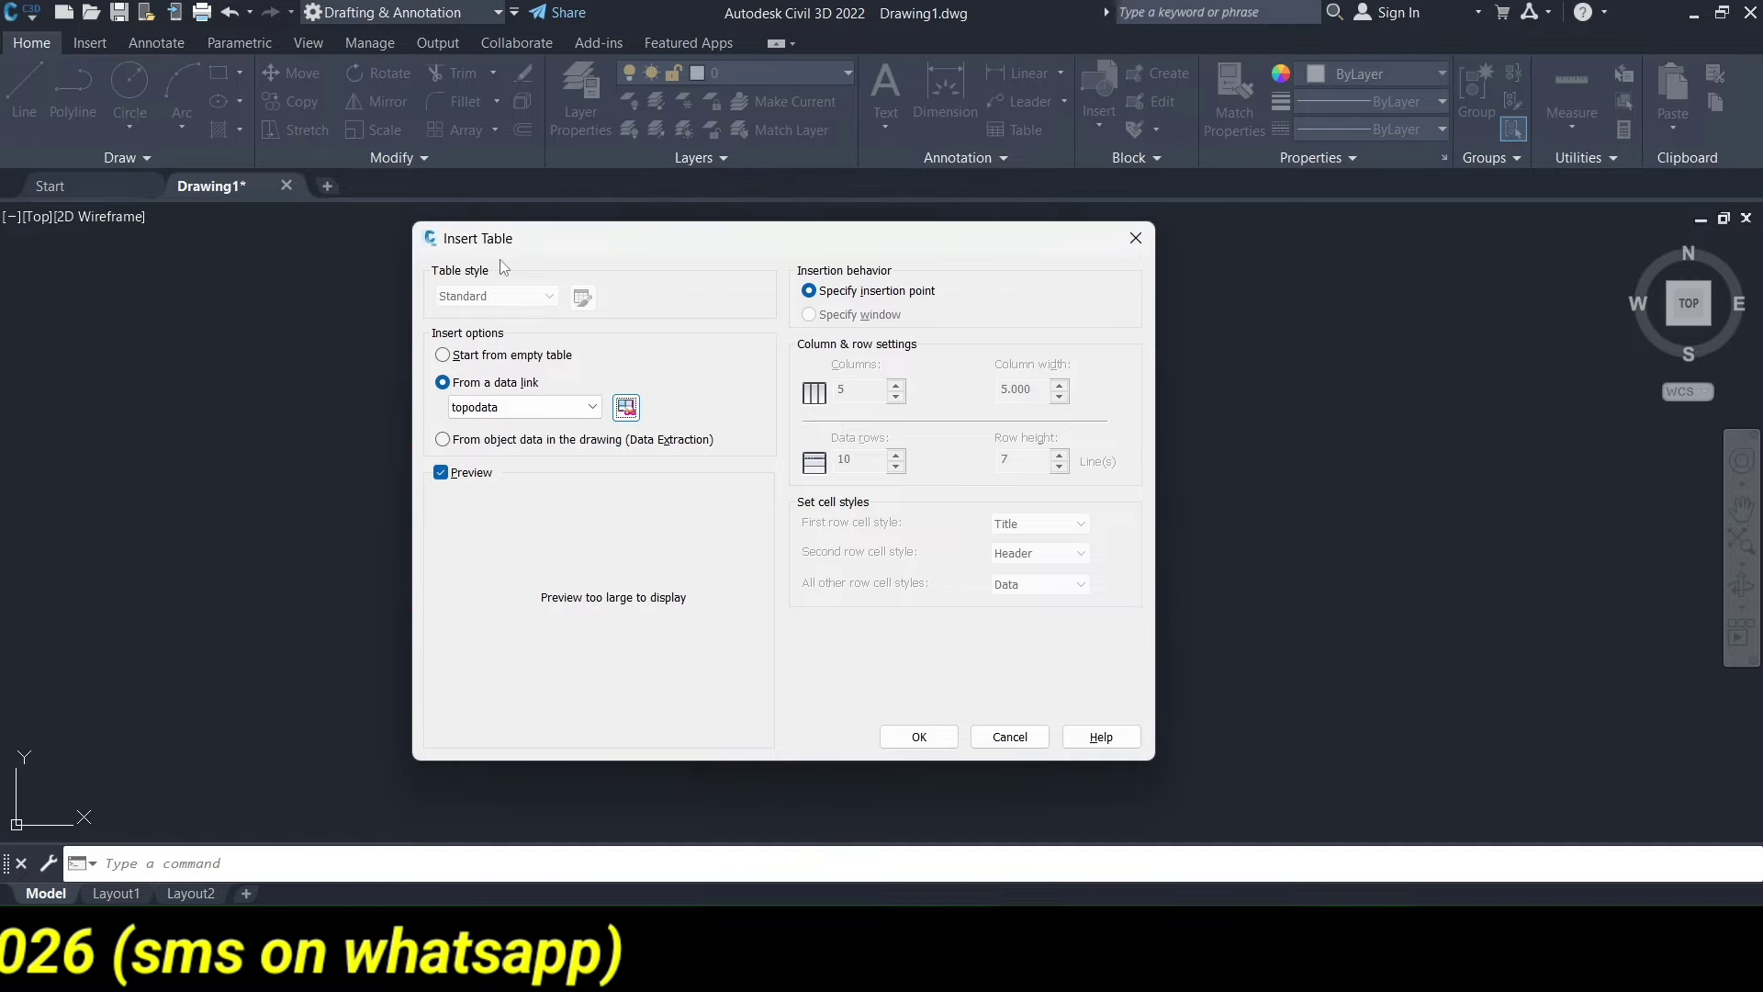
Place the linked topodata table to the right of the plotted boundary points.
left_click(919, 737)
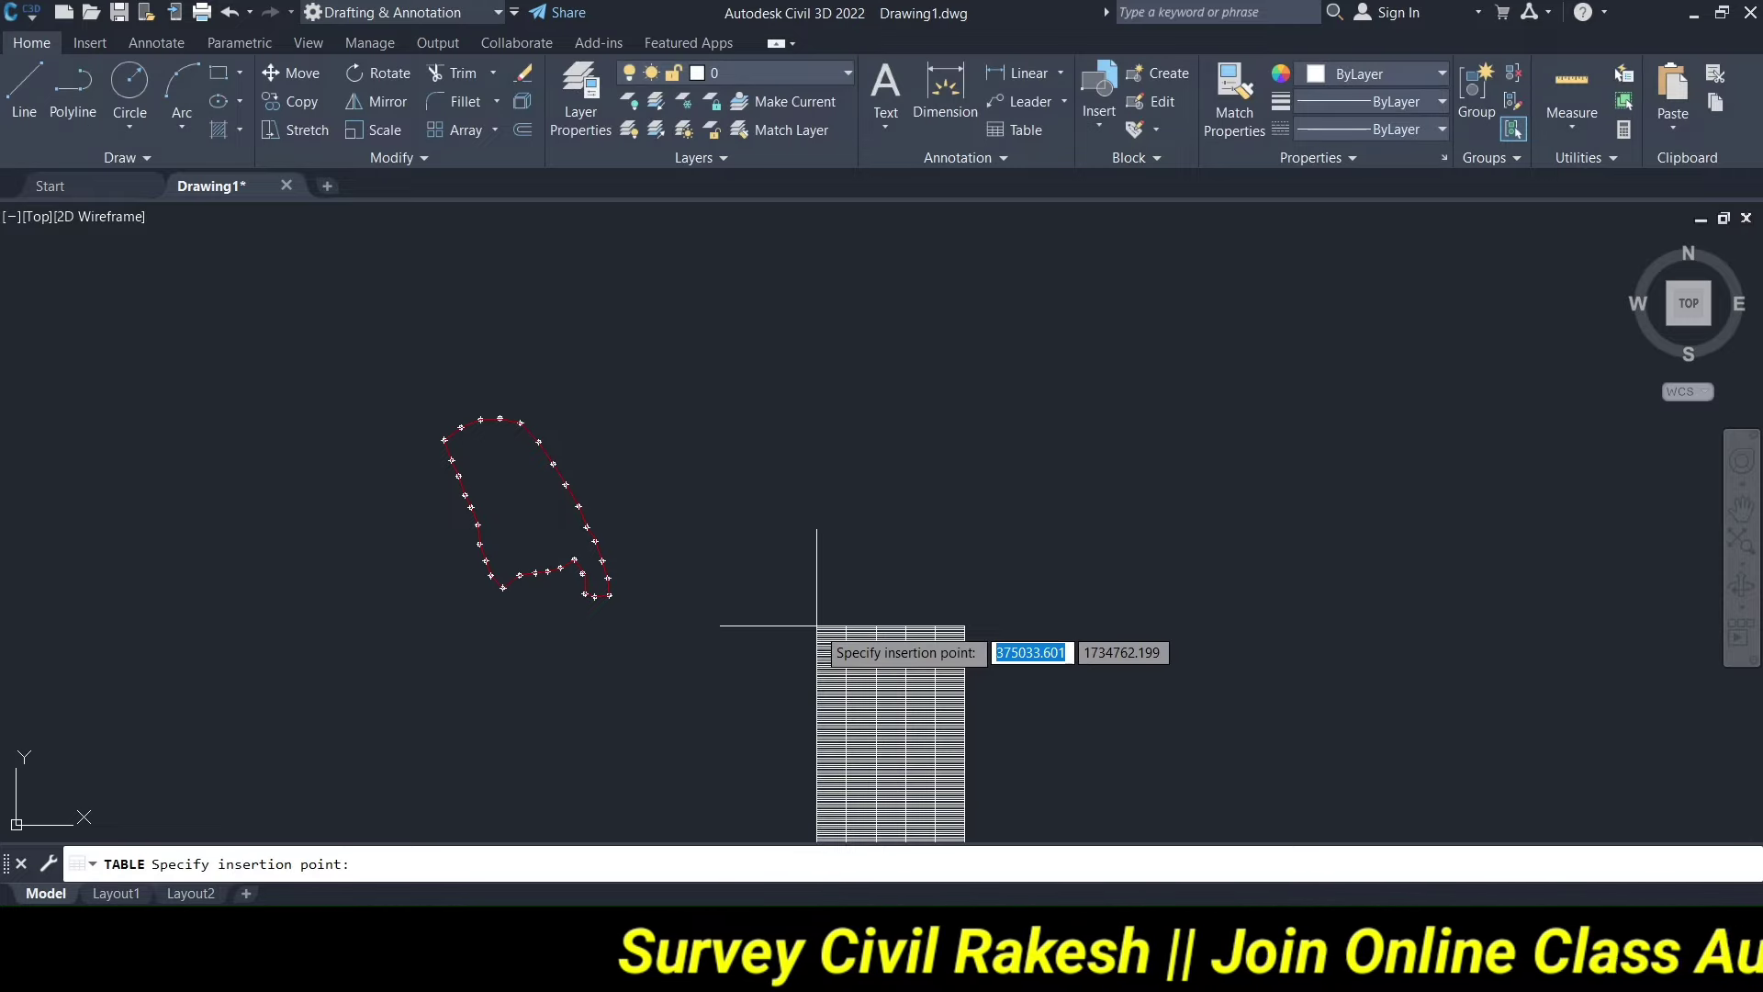
scroll(698, 368, "down", 2)
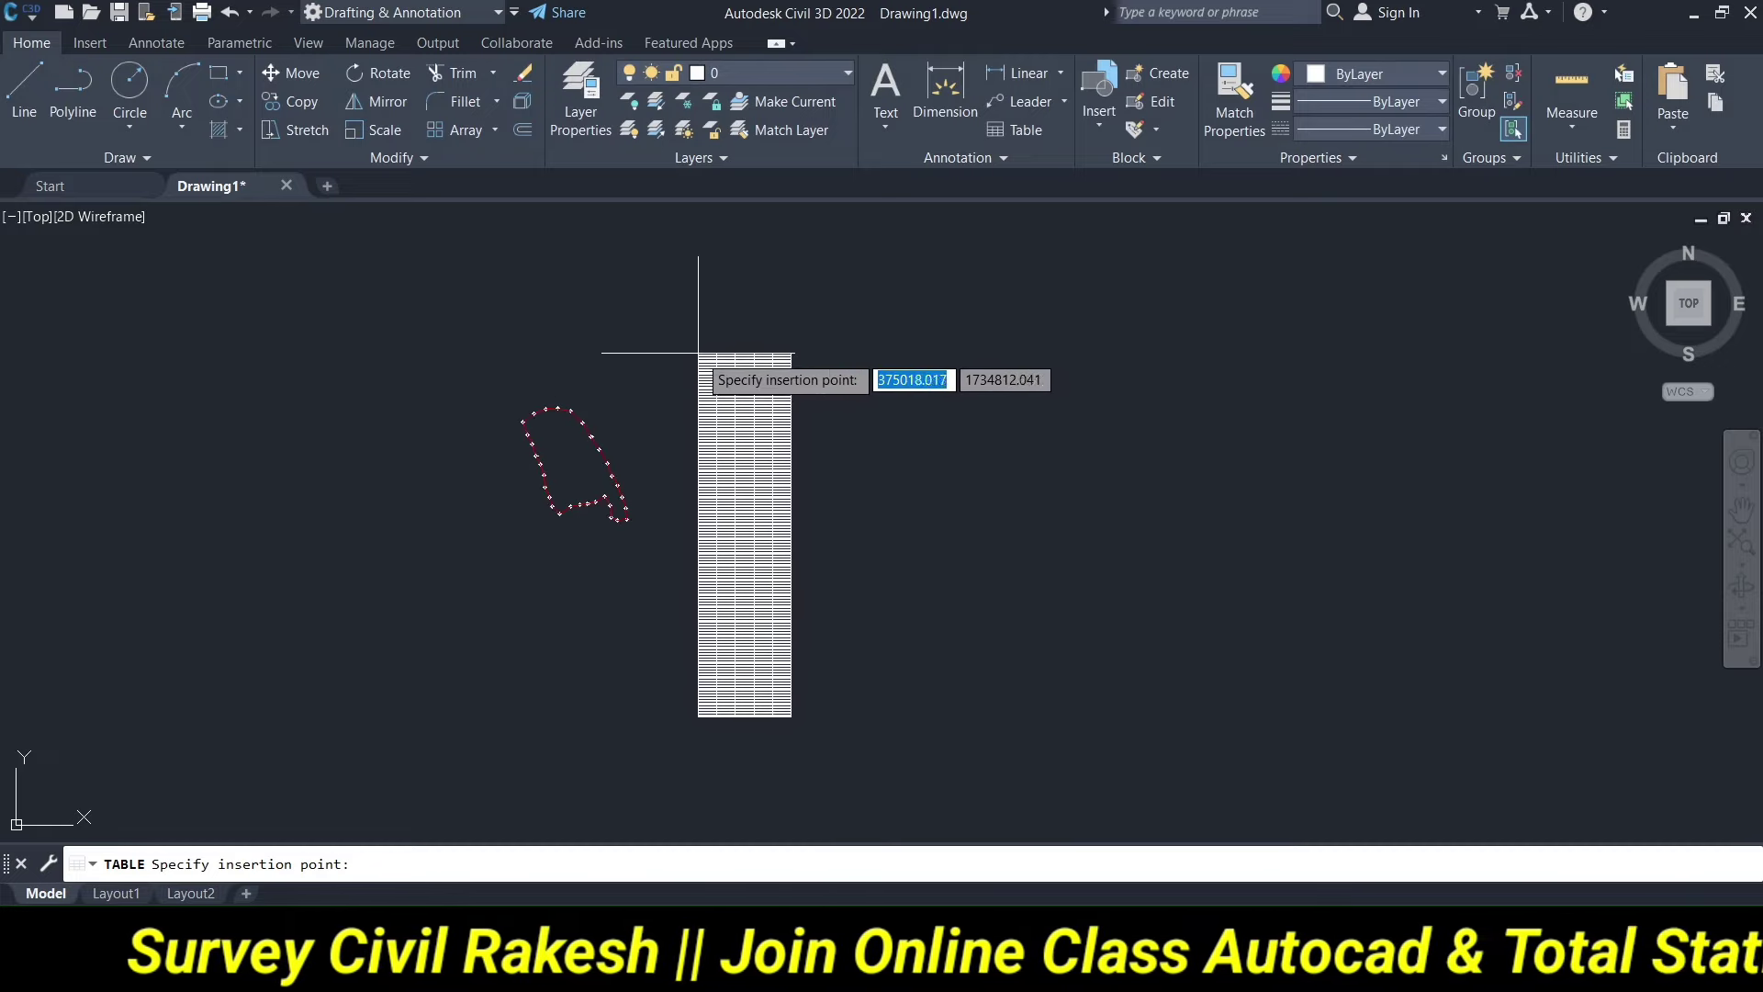
left_click(713, 356)
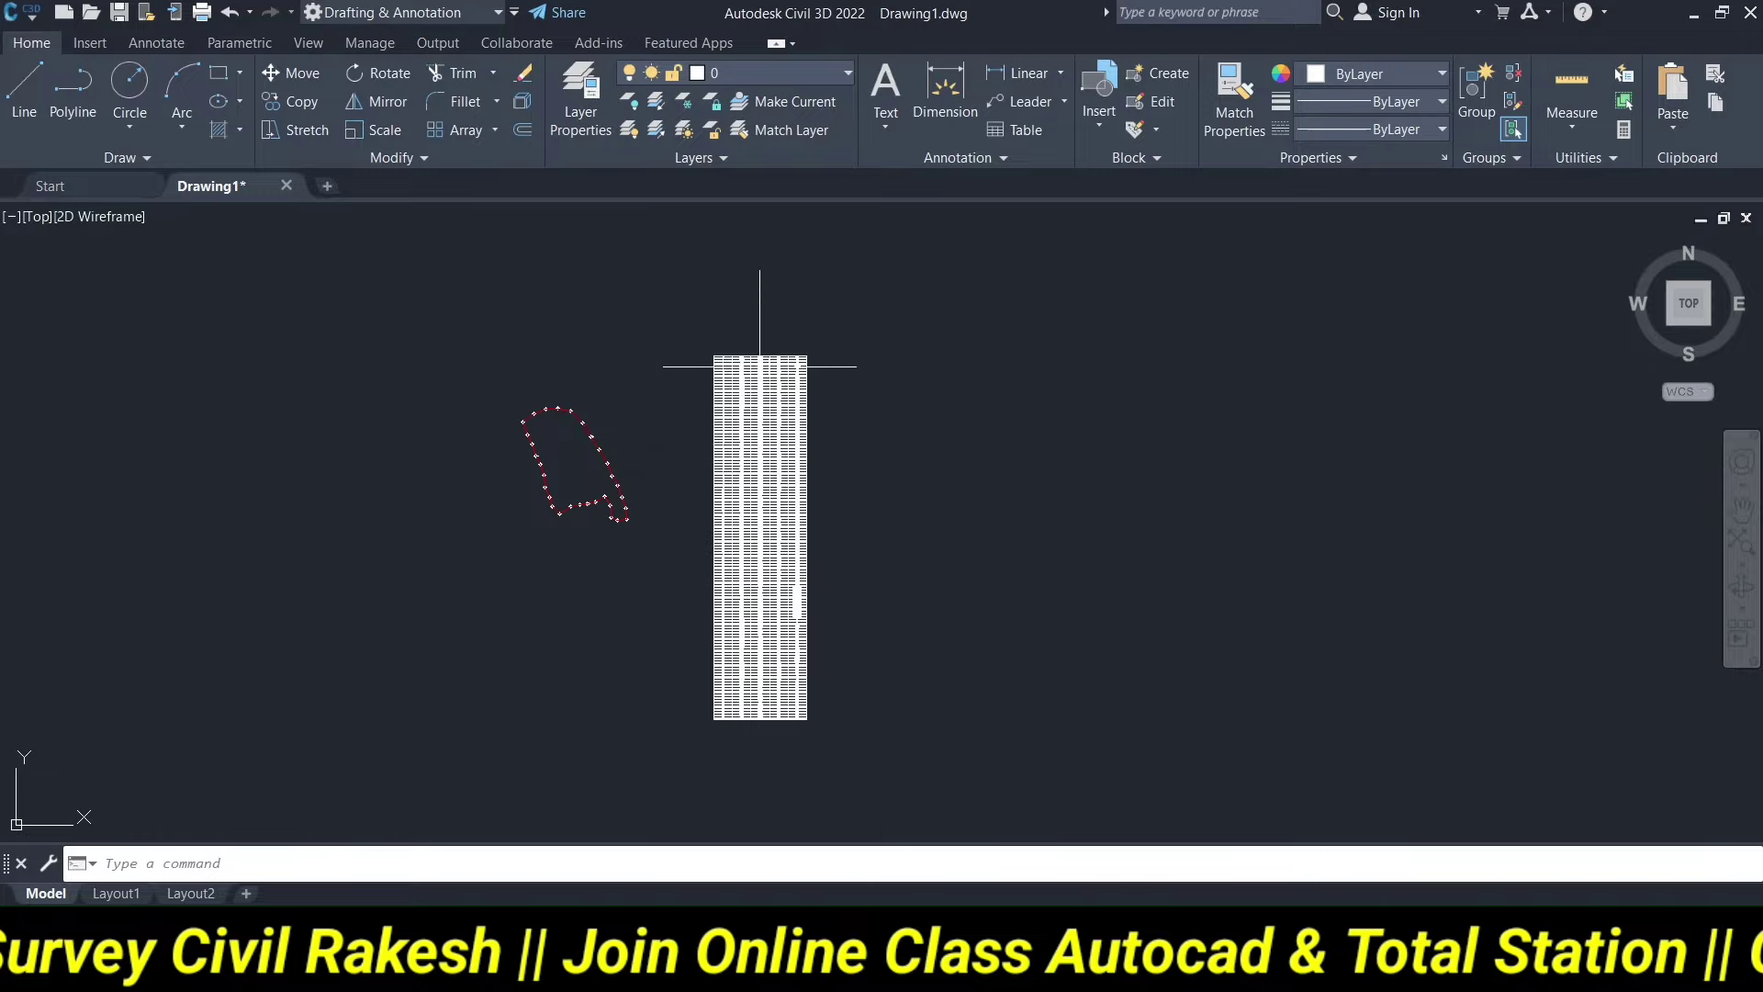
scroll(760, 366, "up", 2)
scroll(760, 366, "up", 6)
scroll(524, 347, "up", 5)
scroll(551, 392, "down", 4)
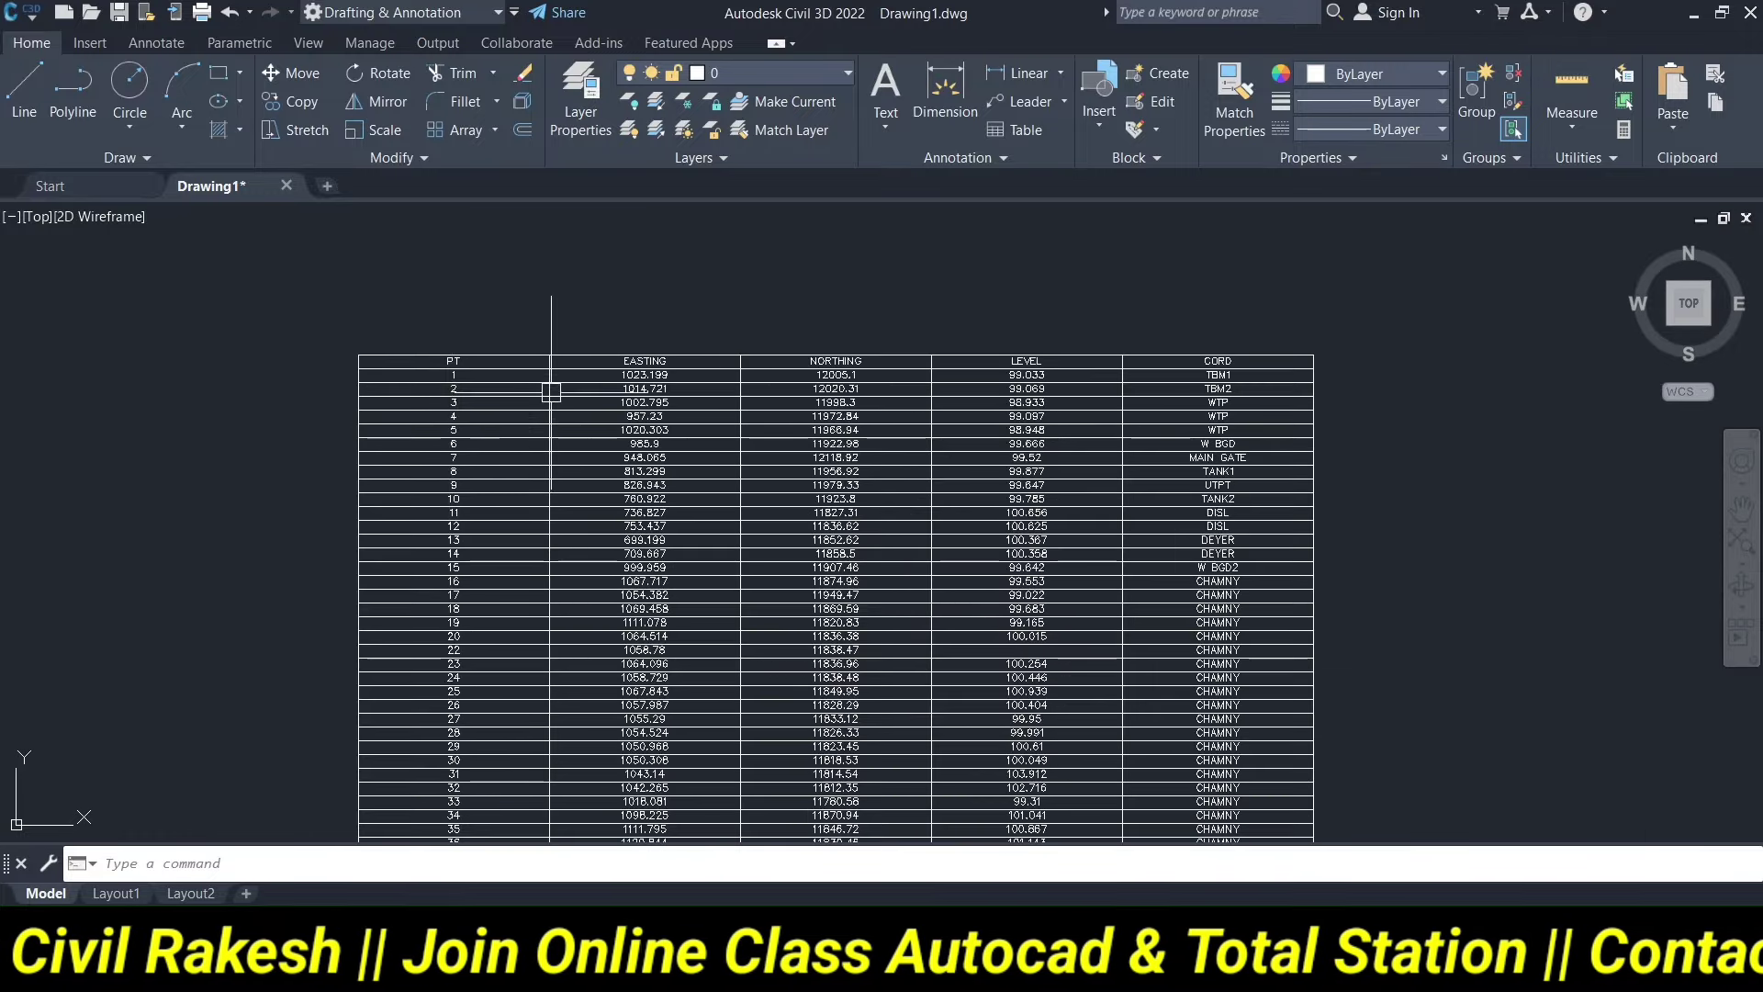
scroll(551, 392, "up", 4)
scroll(515, 355, "down", 4)
scroll(433, 385, "up", 1)
scroll(488, 386, "up", 6)
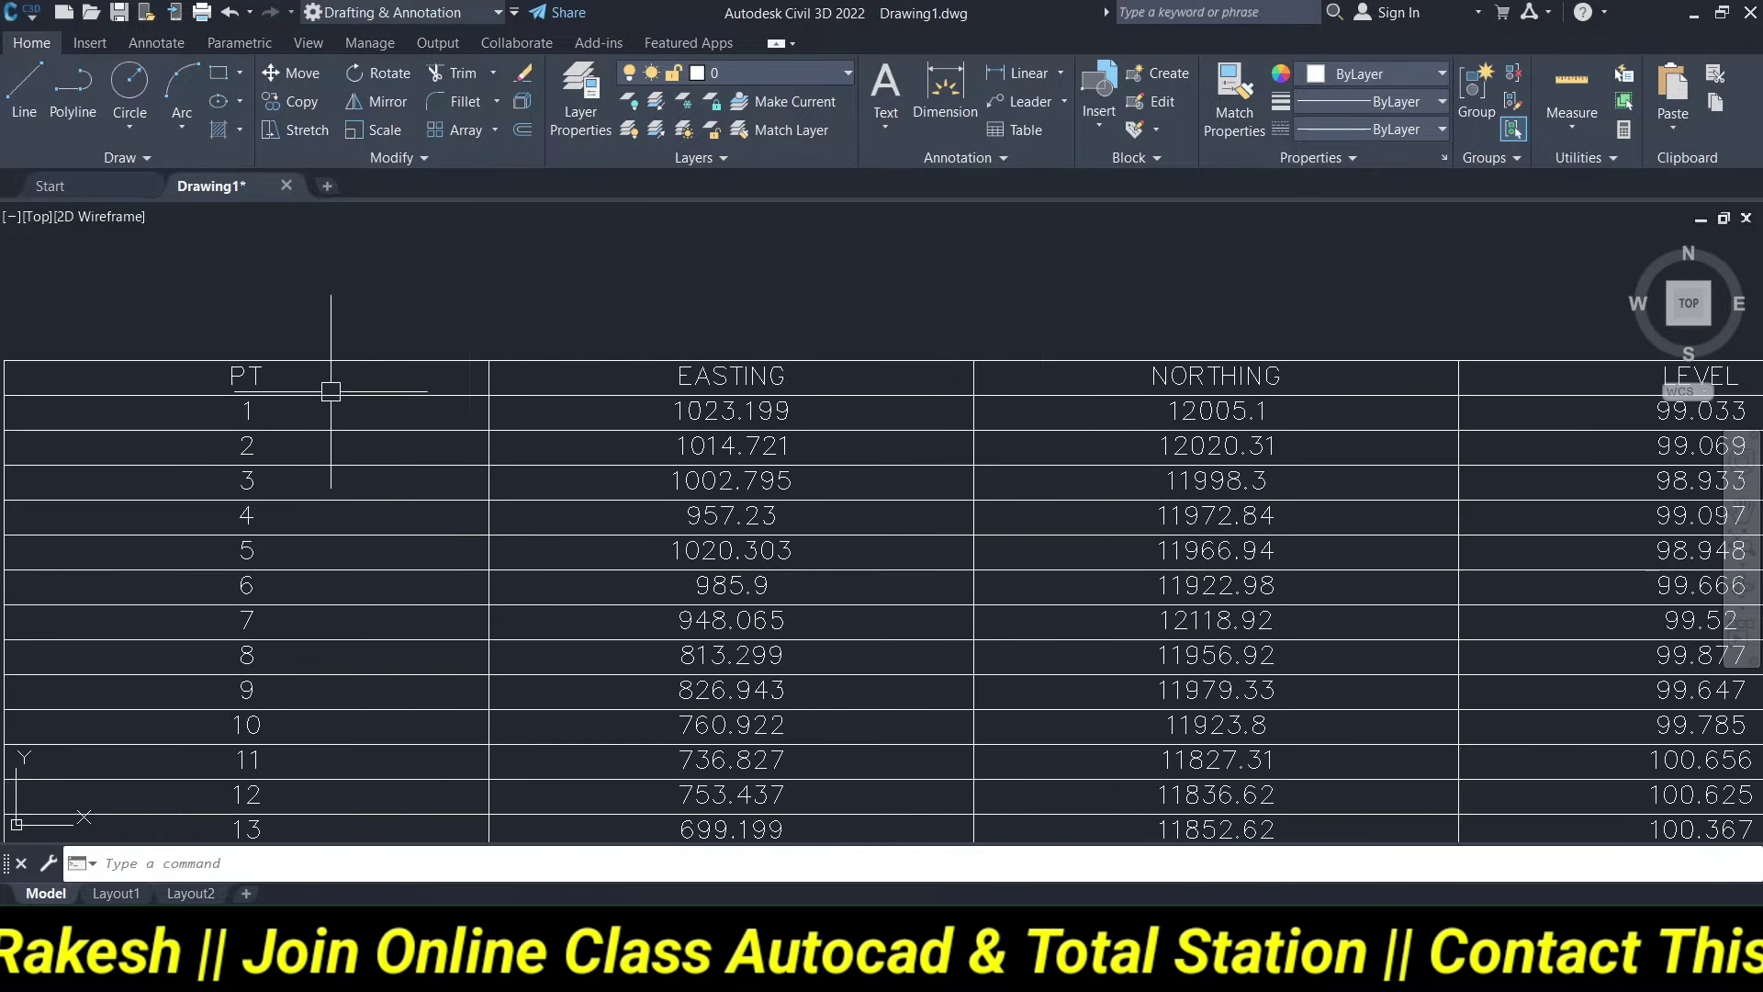
scroll(349, 381, "down", 3)
scroll(841, 400, "up", 5)
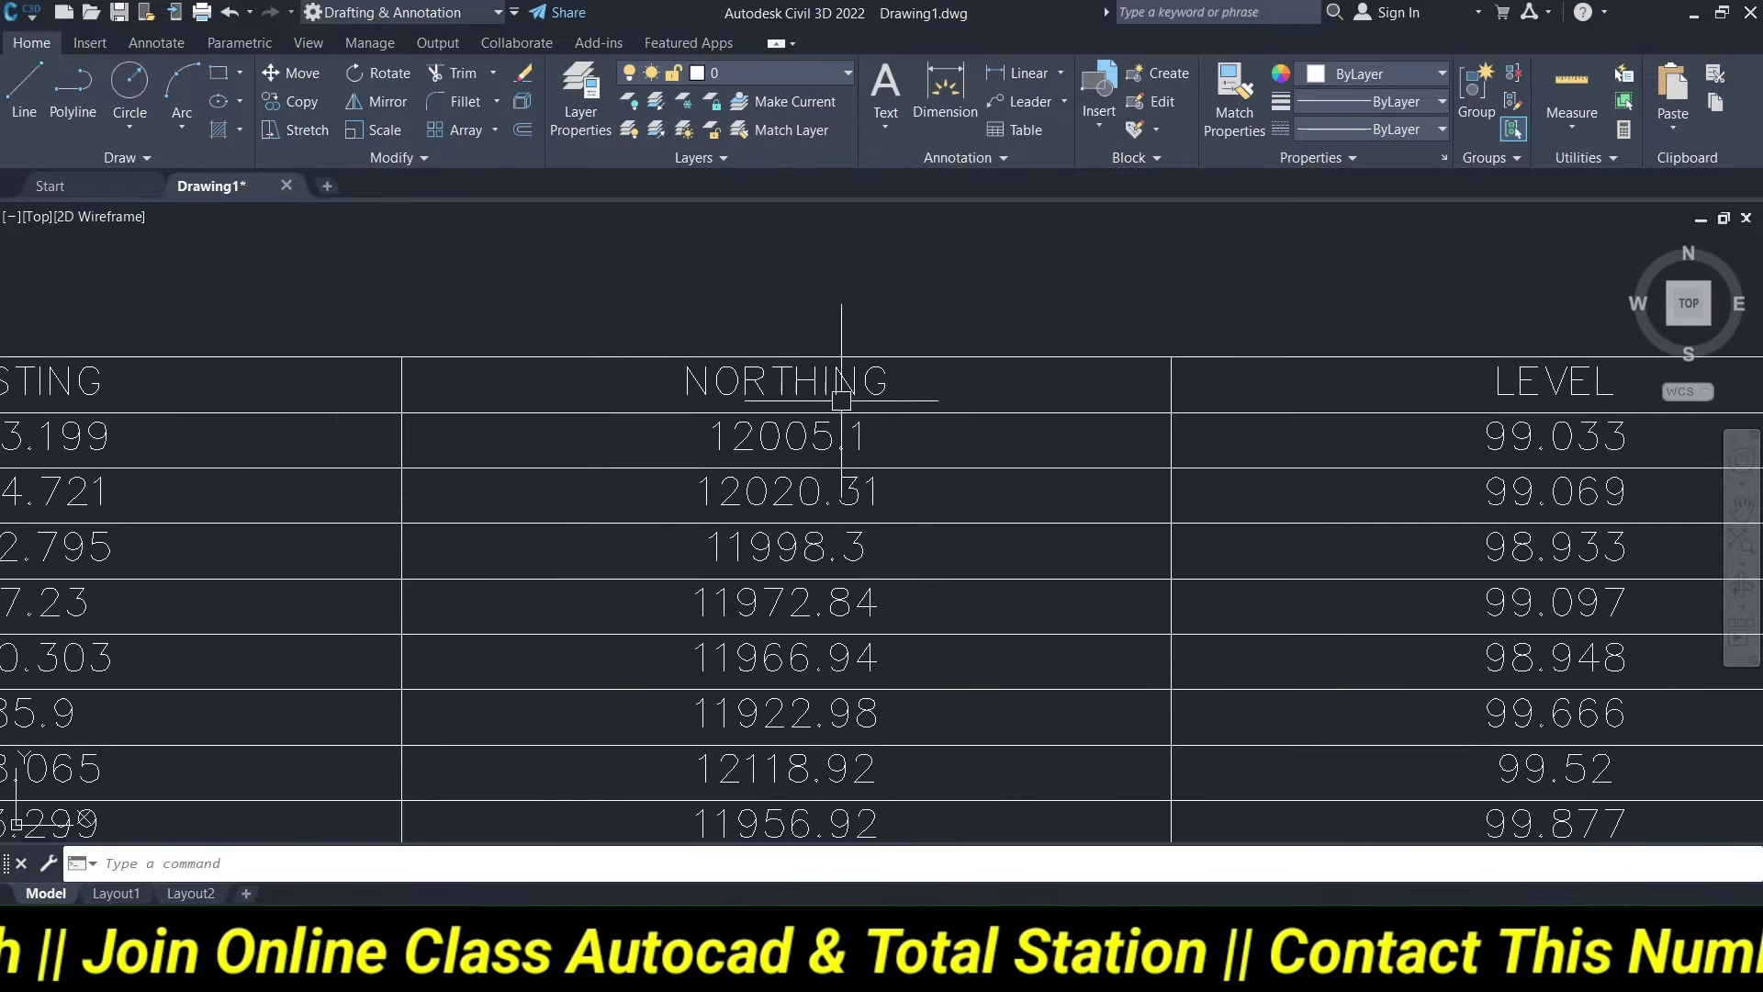
scroll(841, 400, "down", 7)
scroll(815, 374, "up", 5)
scroll(955, 400, "down", 4)
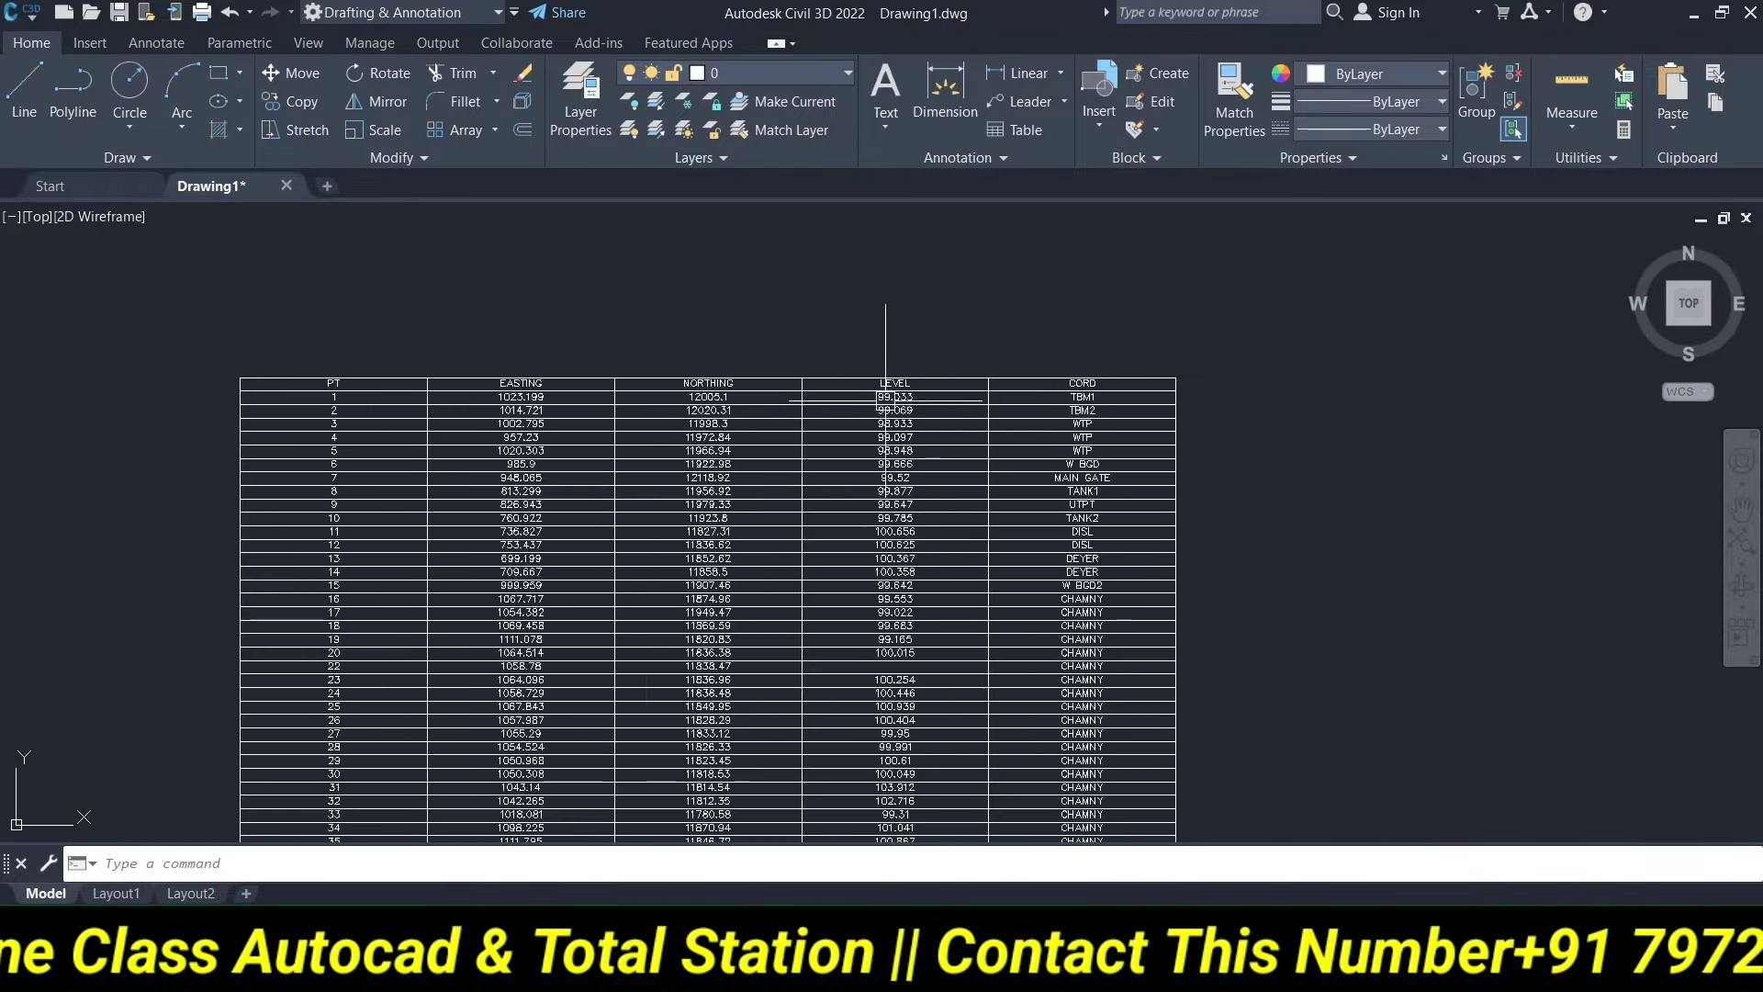
scroll(886, 398, "down", 3)
scroll(826, 404, "down", 2)
scroll(772, 413, "up", 5)
scroll(653, 417, "up", 2)
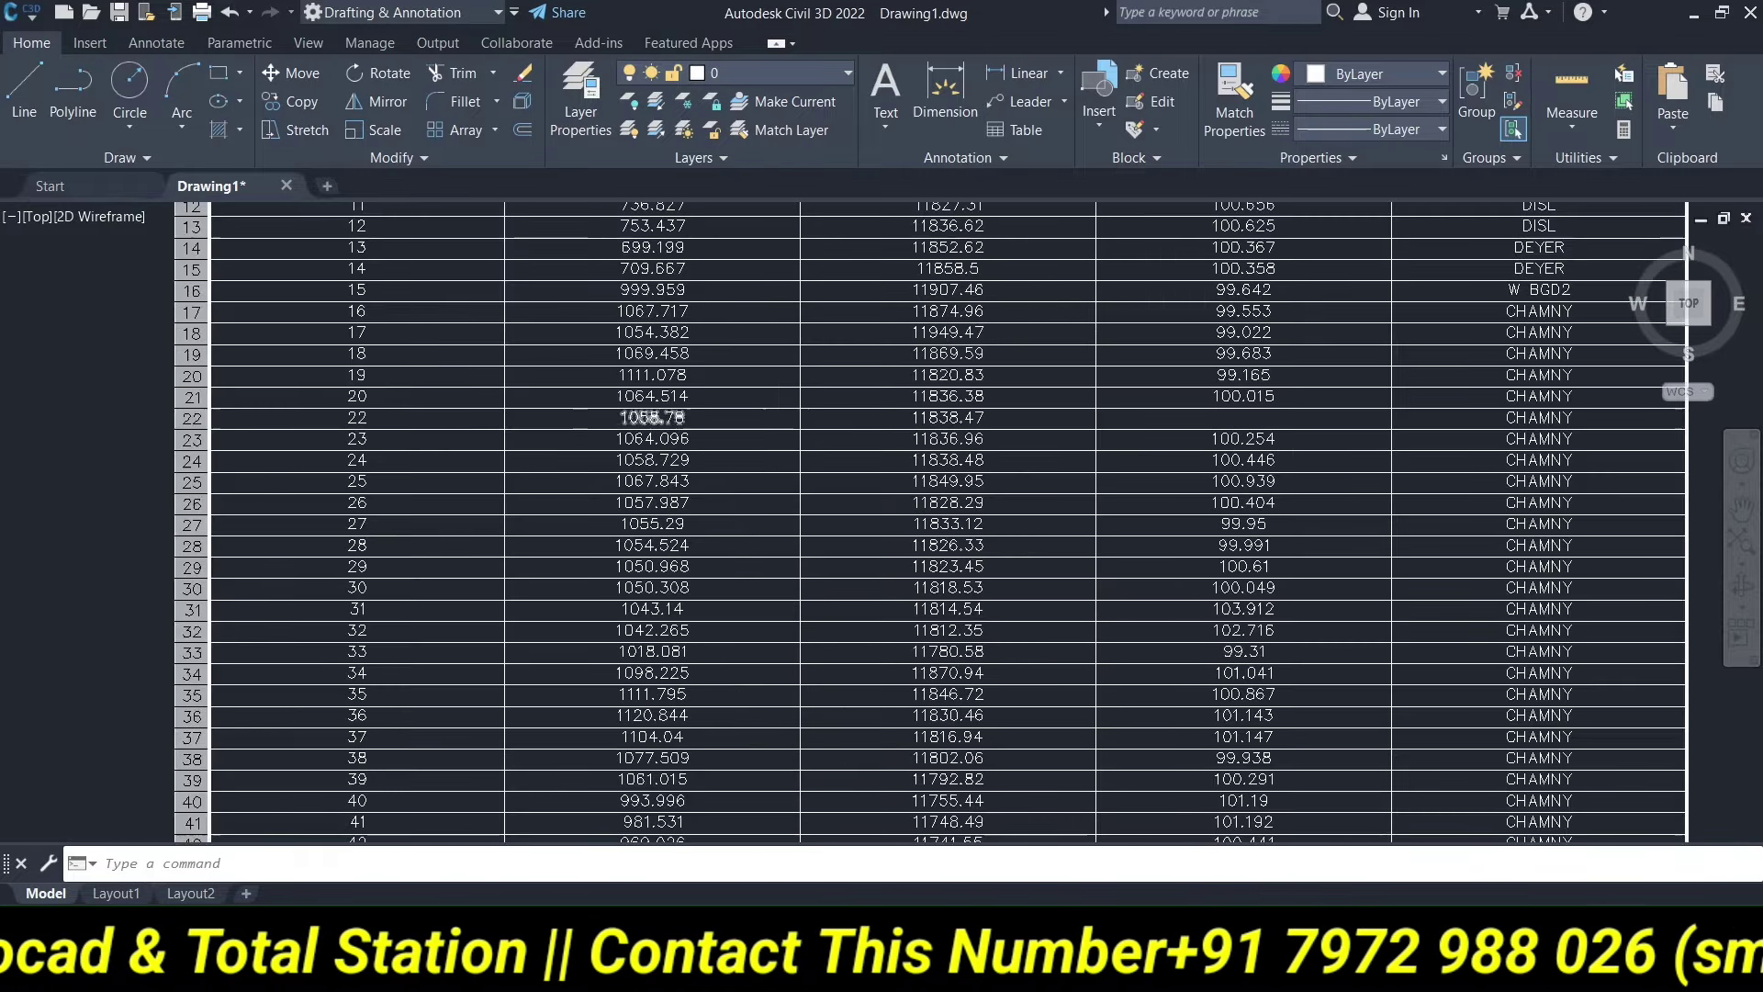
scroll(653, 417, "up", 2)
scroll(650, 425, "down", 4)
scroll(643, 425, "down", 3)
scroll(688, 445, "down", 1)
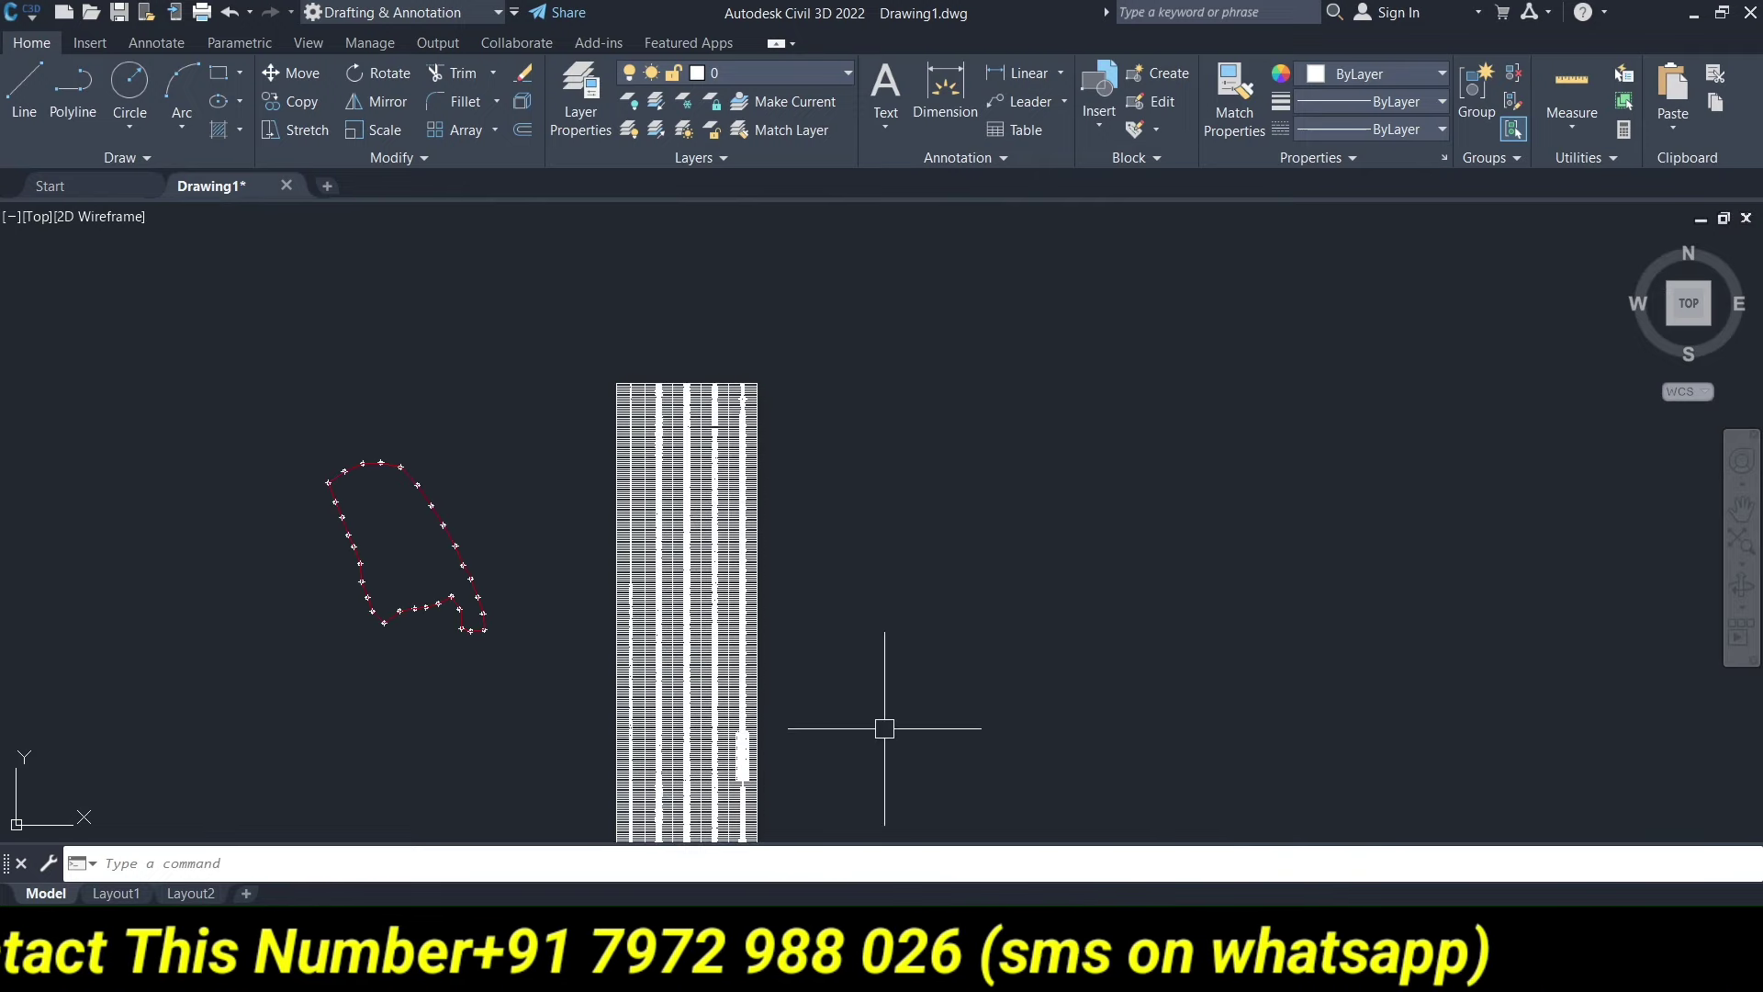
scroll(815, 539, "down", 2)
scroll(748, 571, "up", 2)
scroll(768, 465, "up", 4)
scroll(769, 469, "up", 3)
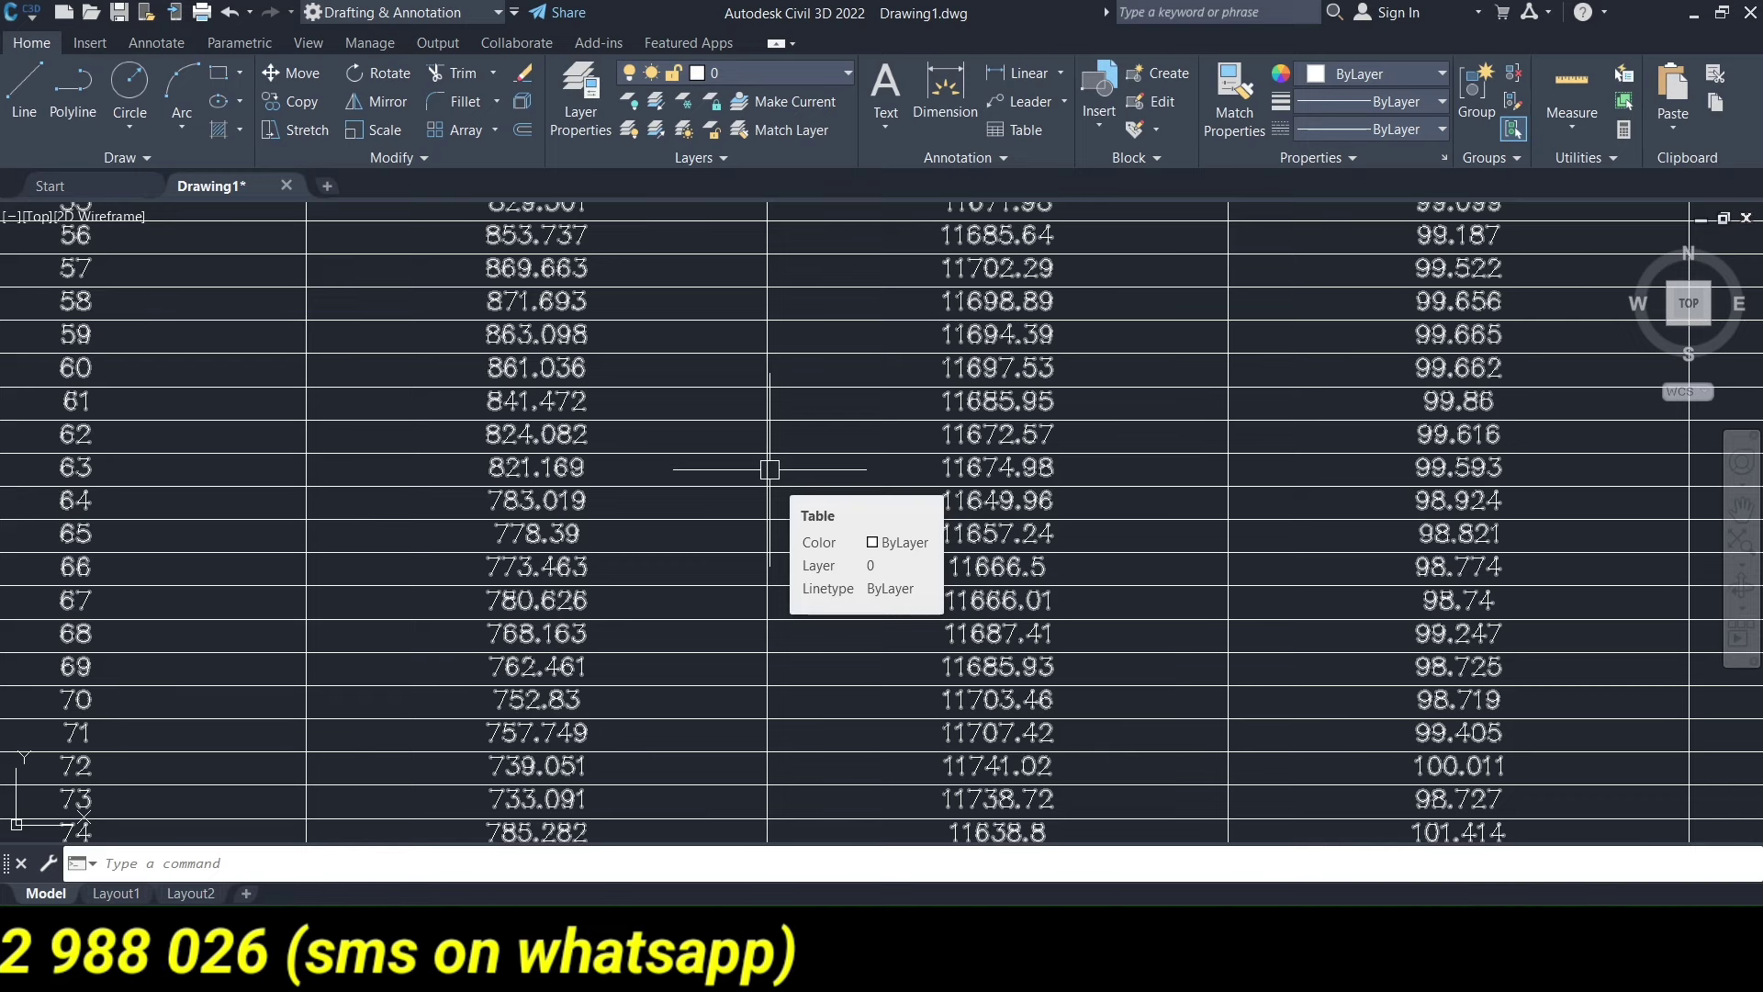
scroll(769, 468, "down", 4)
scroll(542, 503, "down", 5)
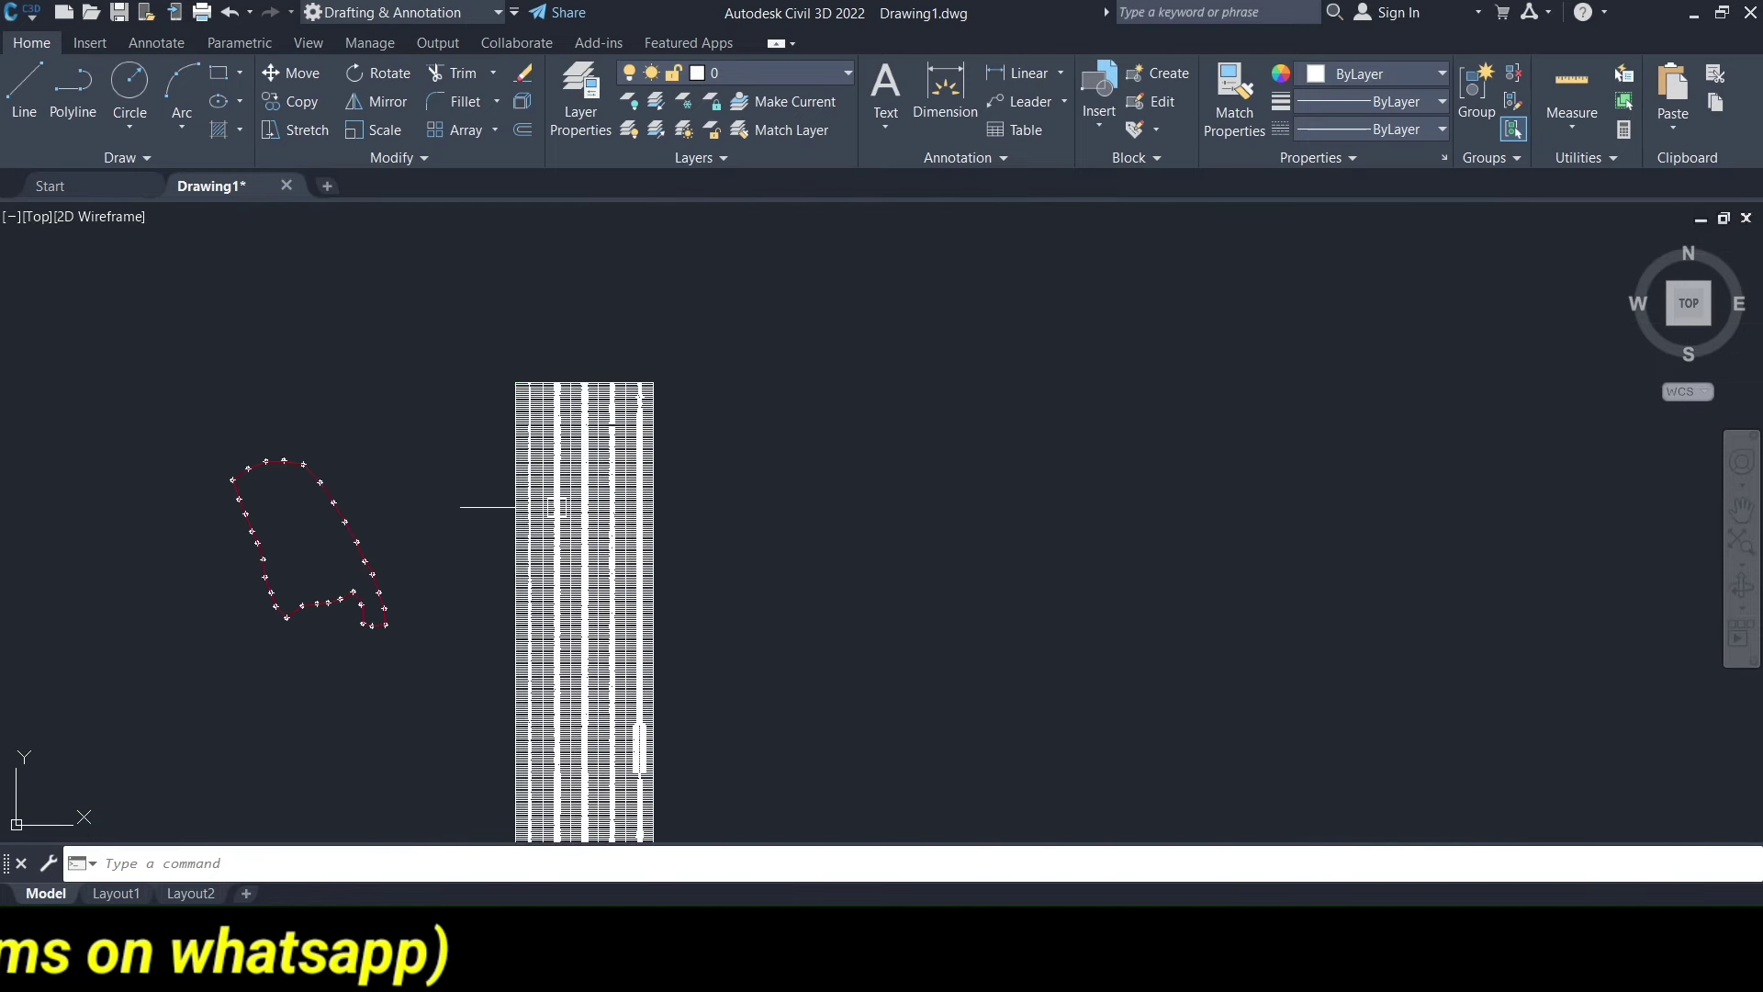
Open the JSRMD33 workbook in Excel and copy the survey point table A1:F221.
left_click(1694, 13)
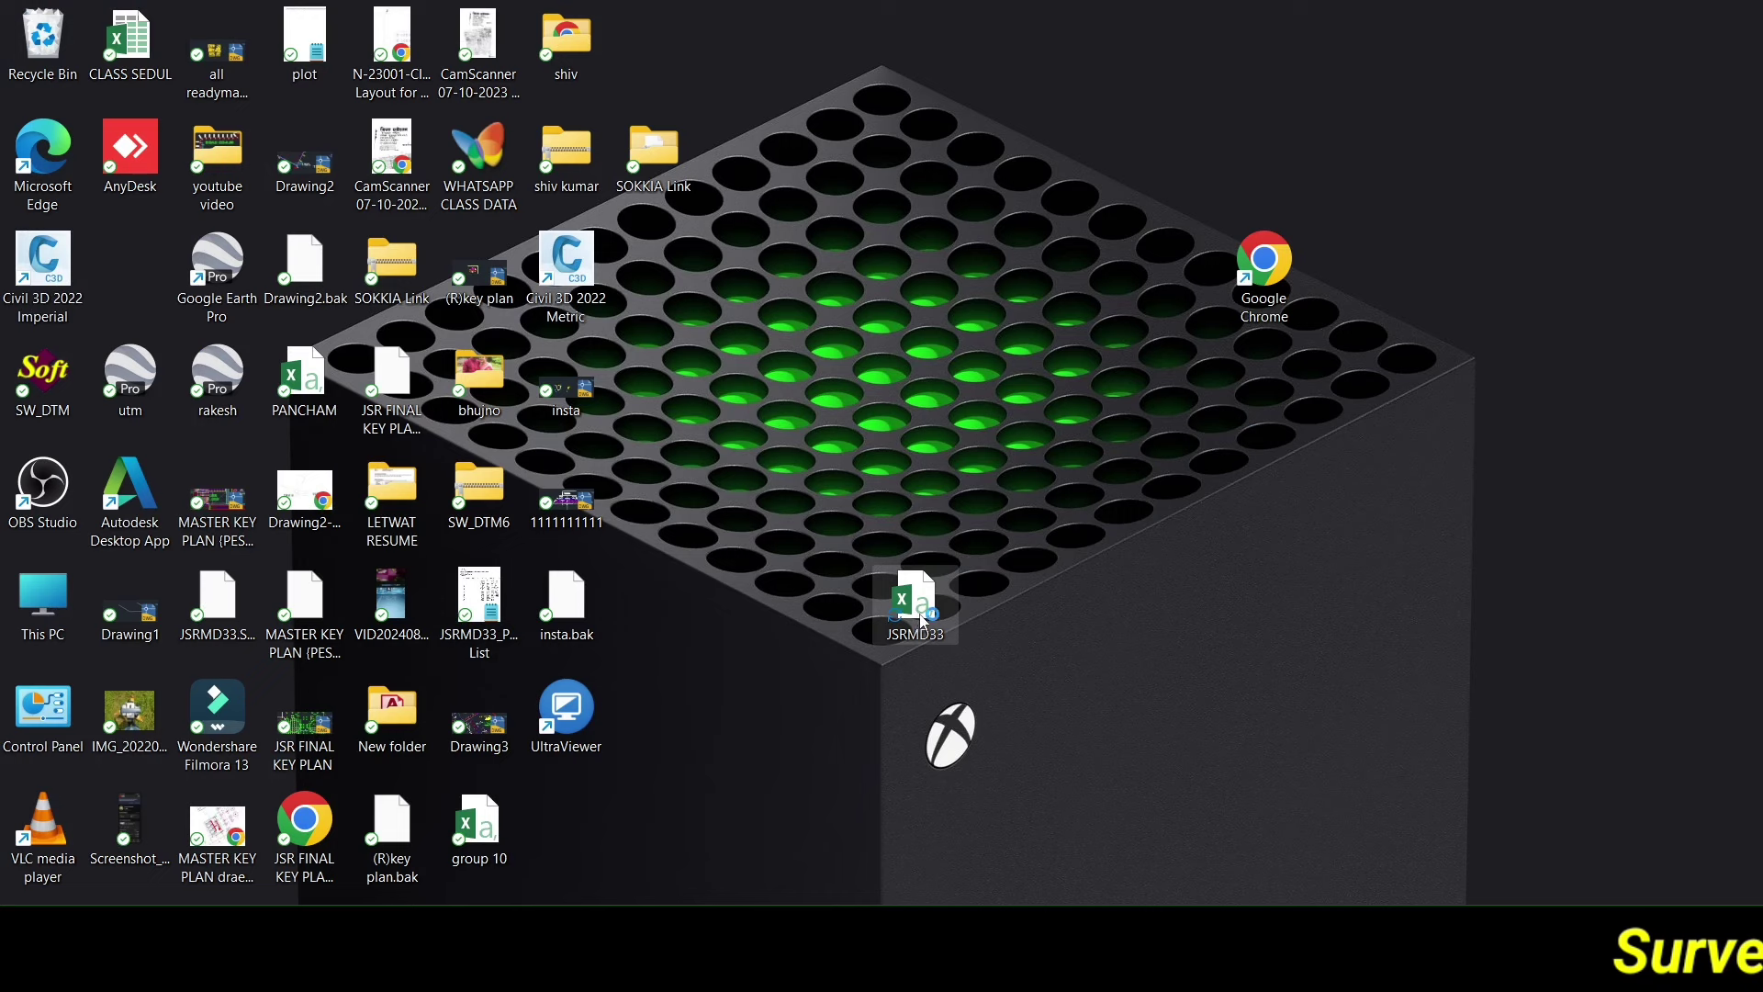
double_click(921, 622)
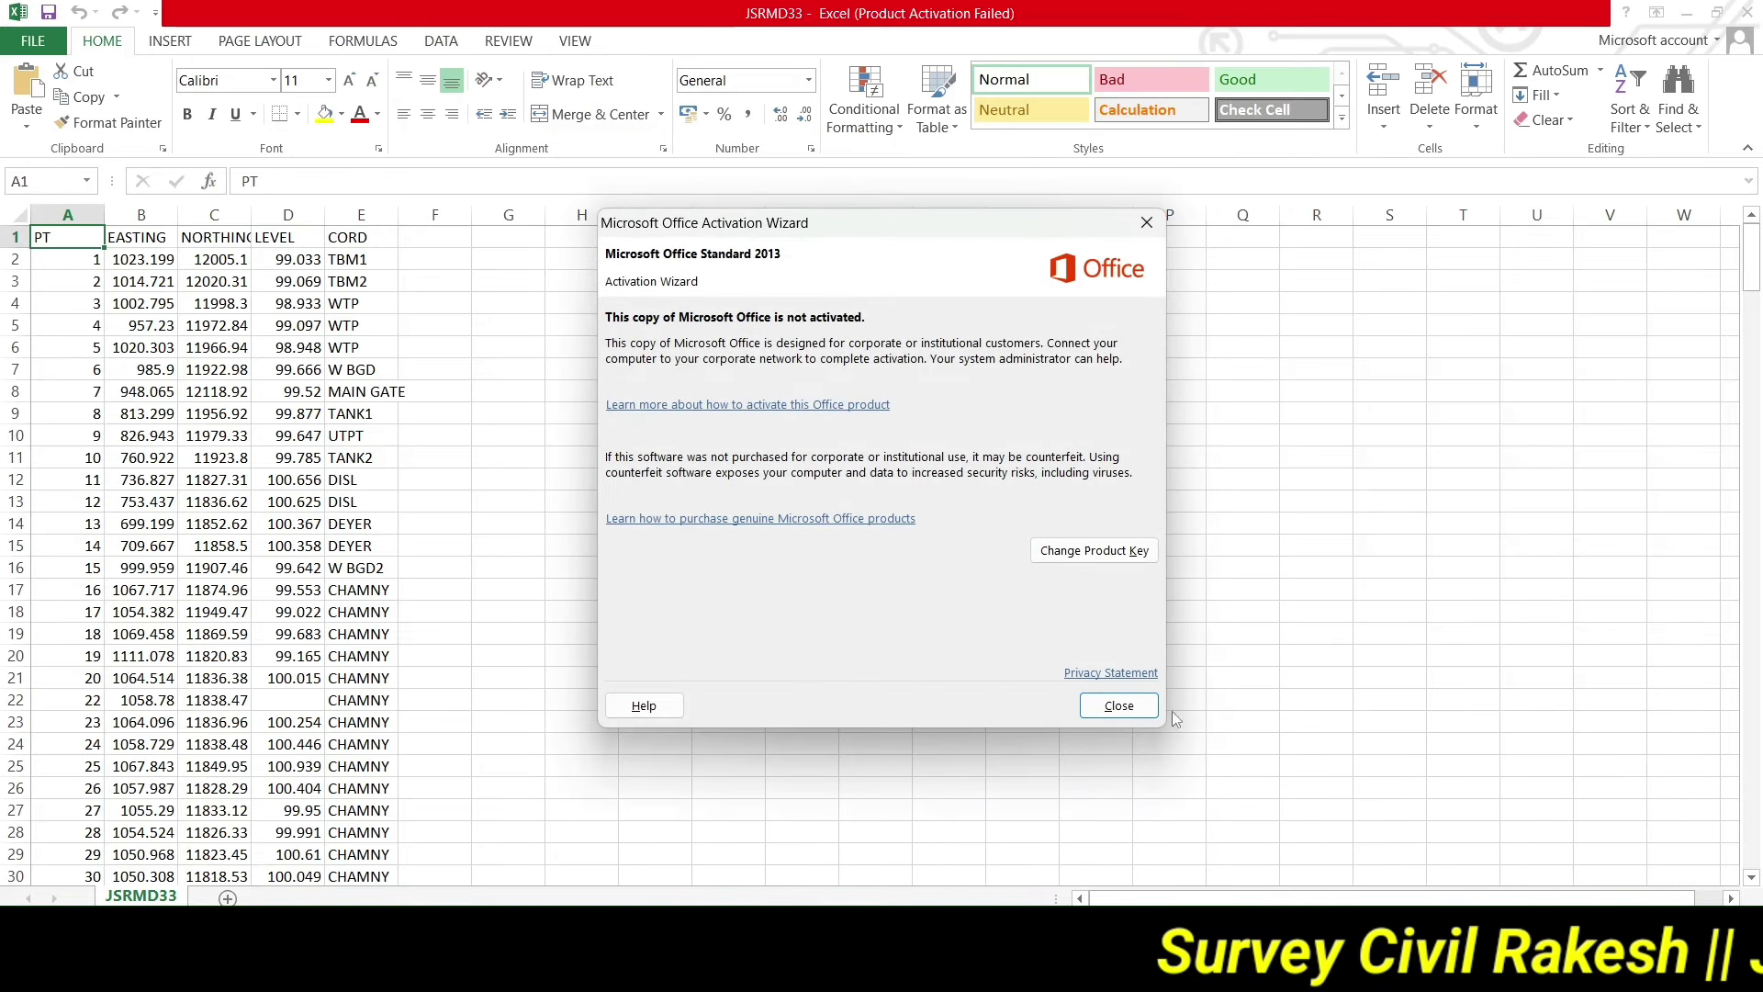
left_click(1118, 705)
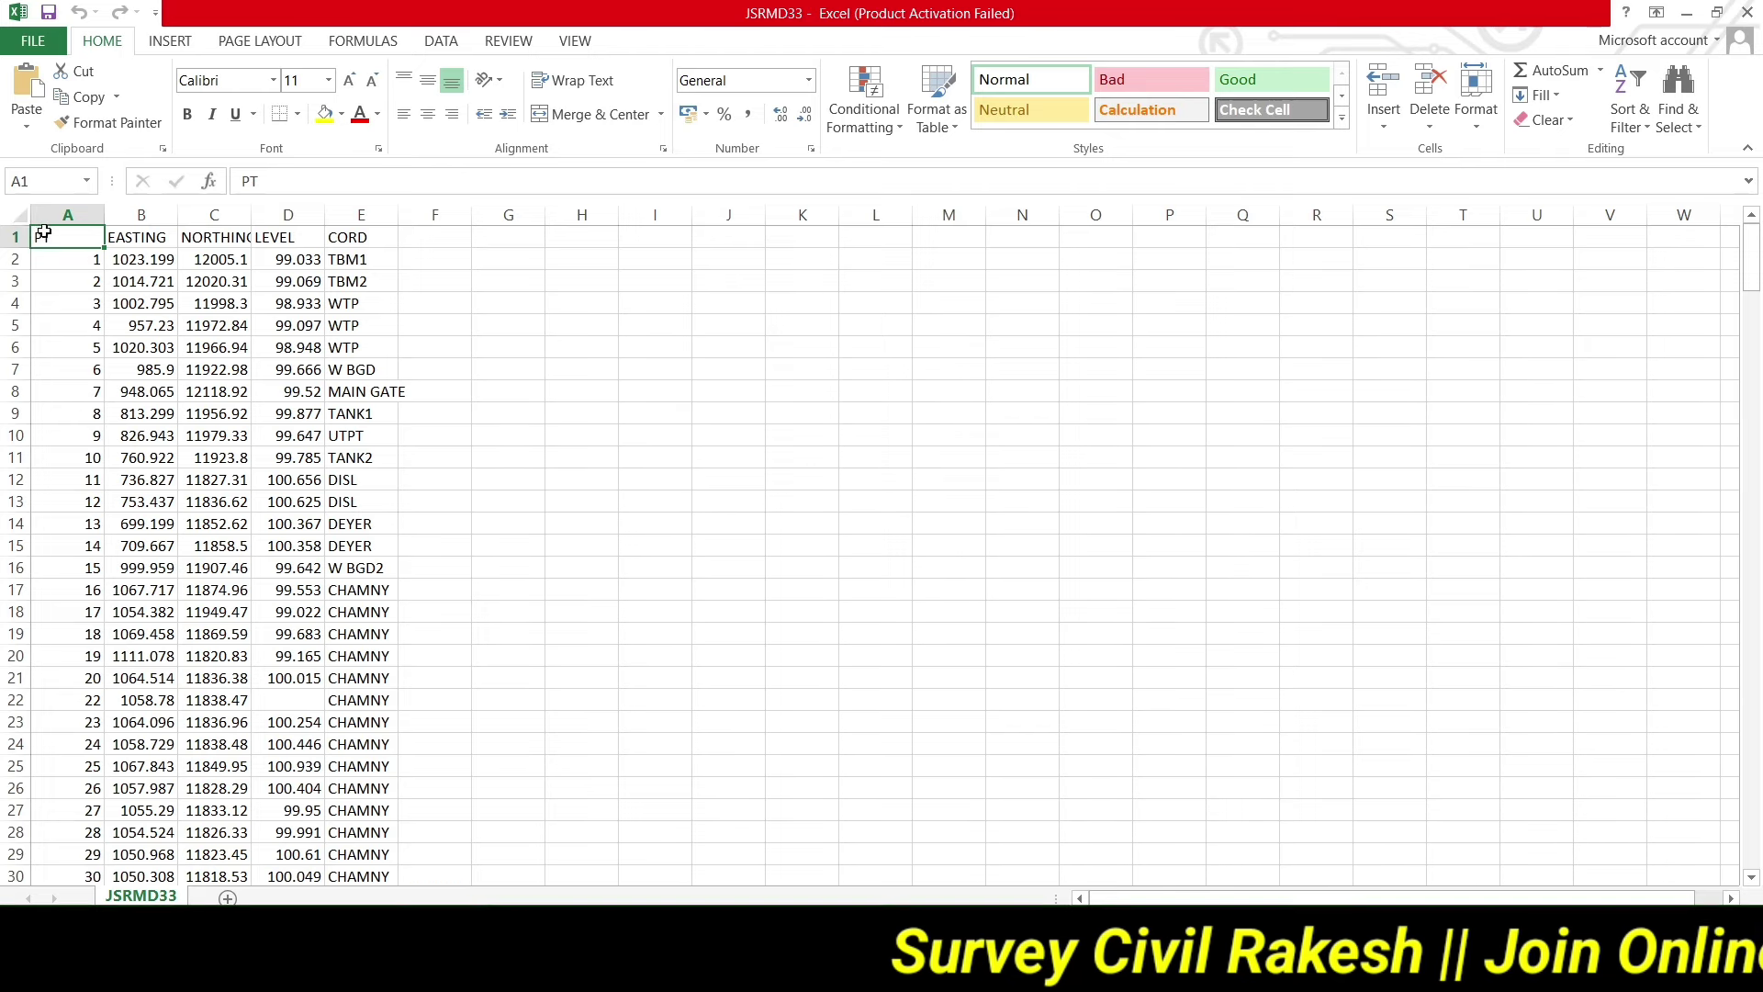
mouse_move(43, 235)
left_mouse_down()
mouse_move(396, 840)
mouse_move(444, 851)
left_mouse_up()
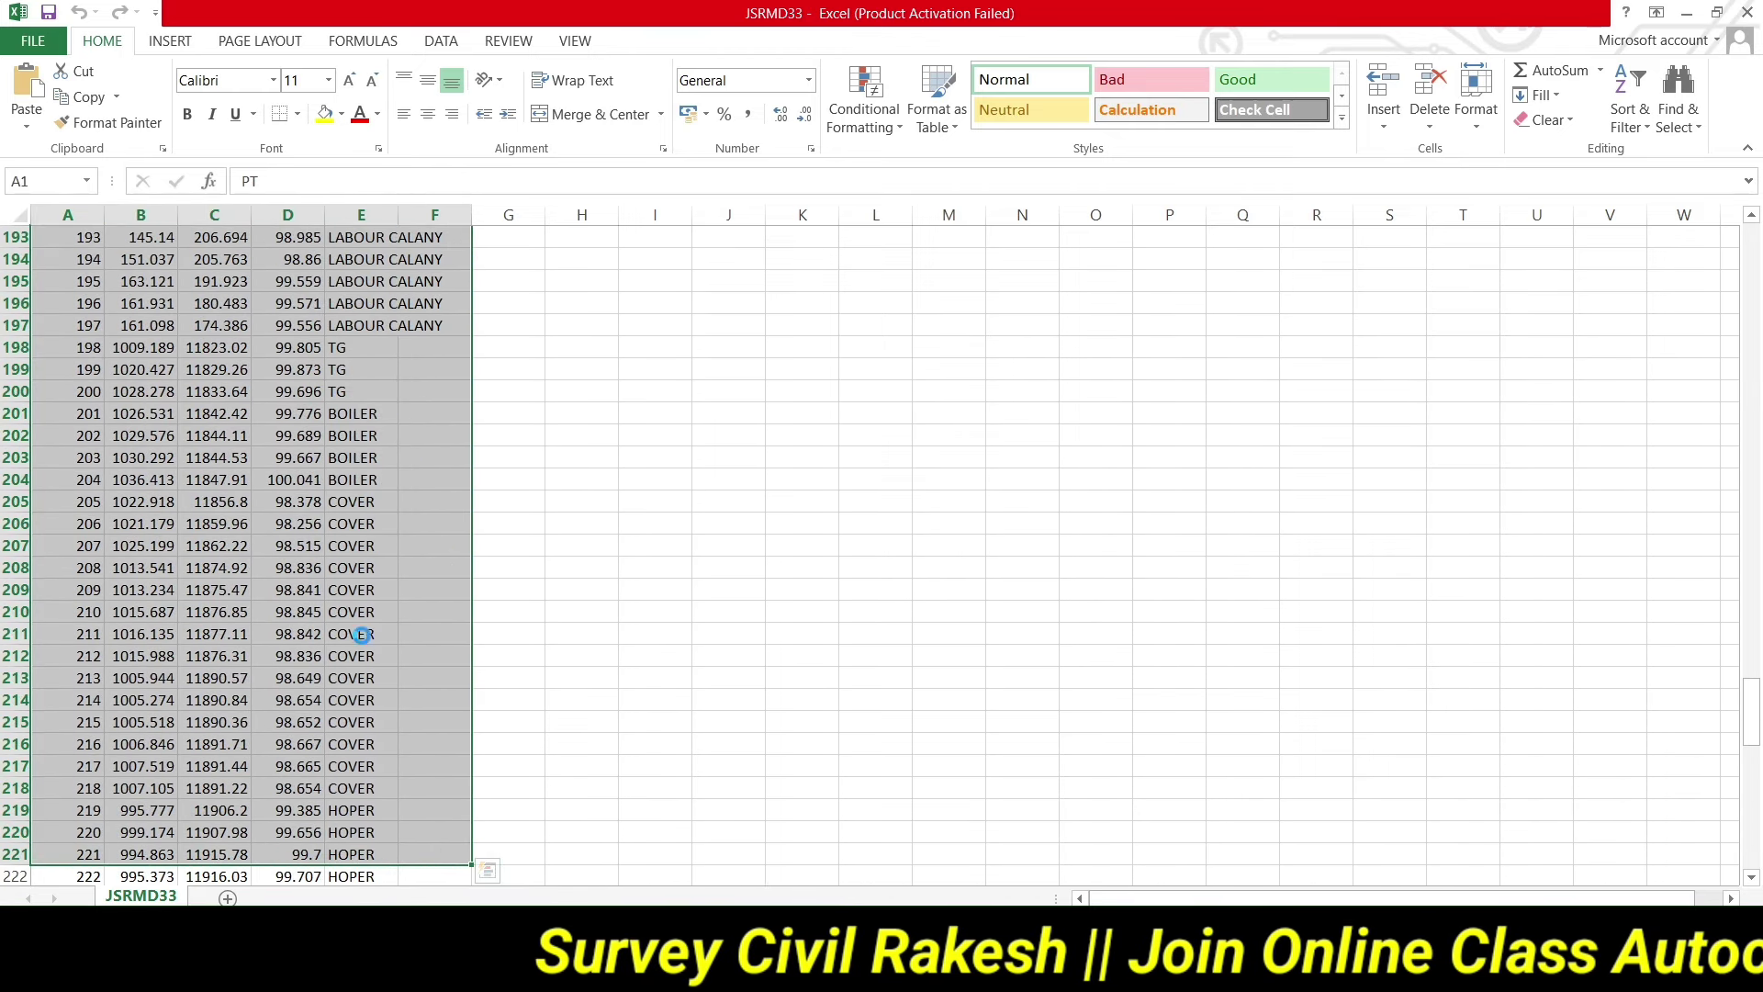
key("ctrl+c")
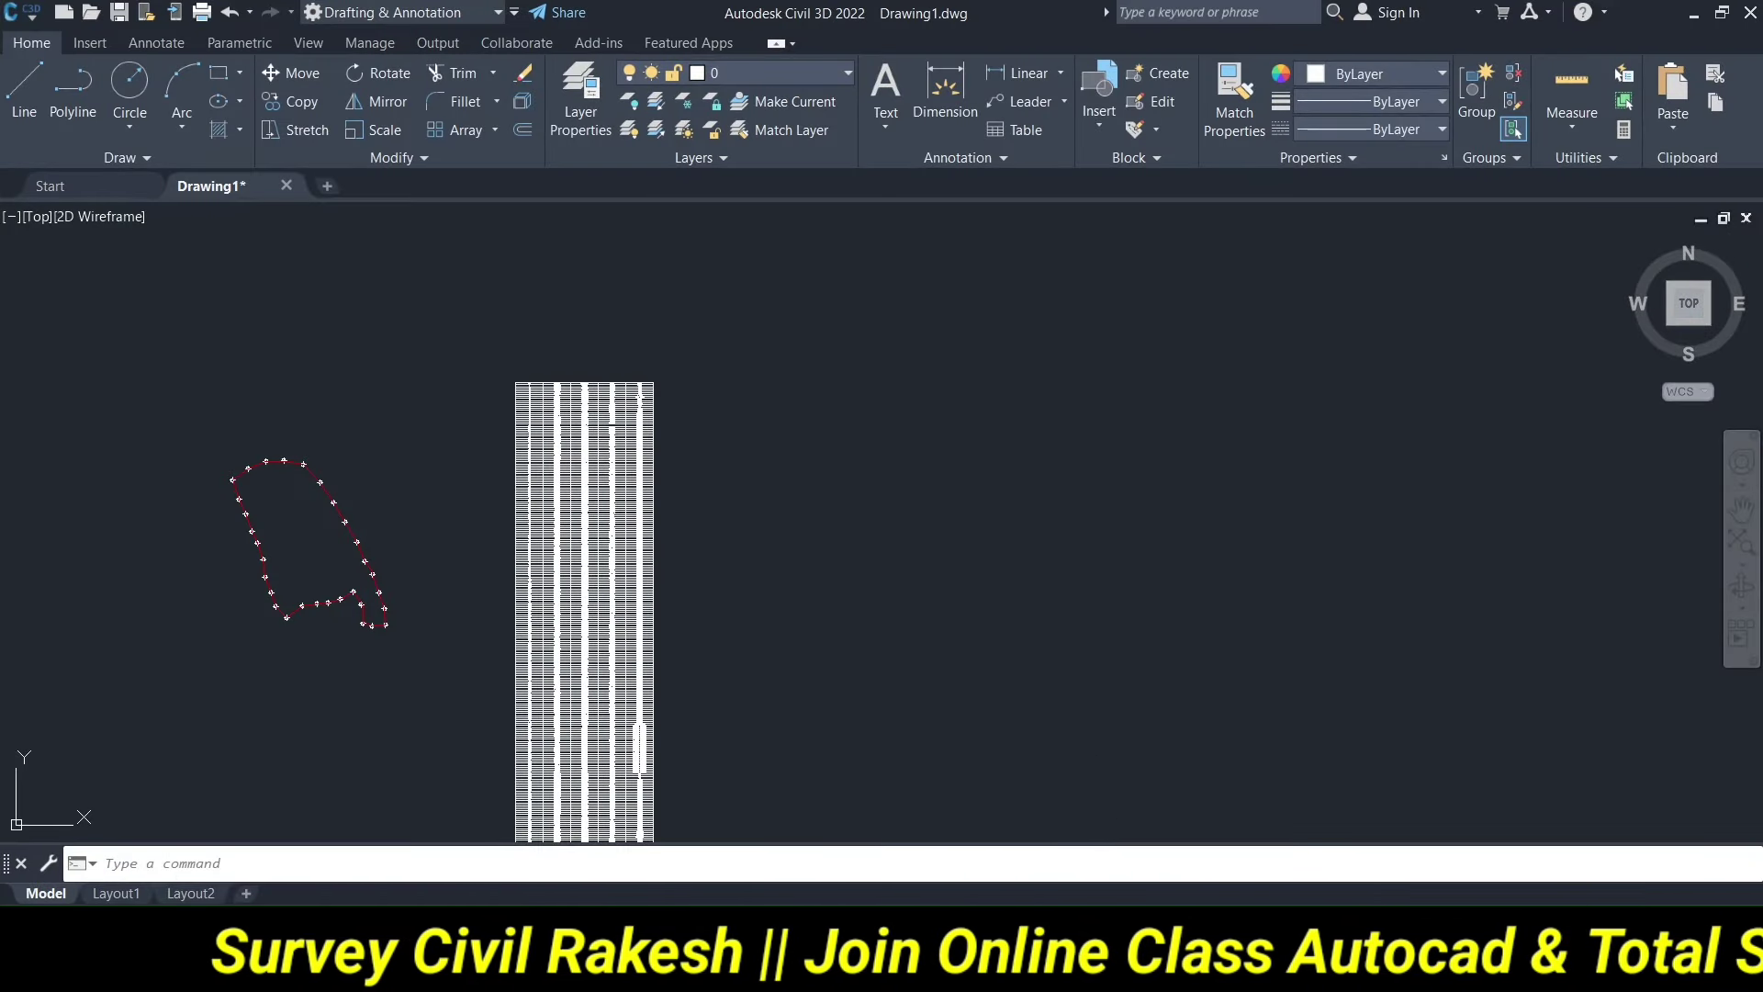
key("ctrl+v")
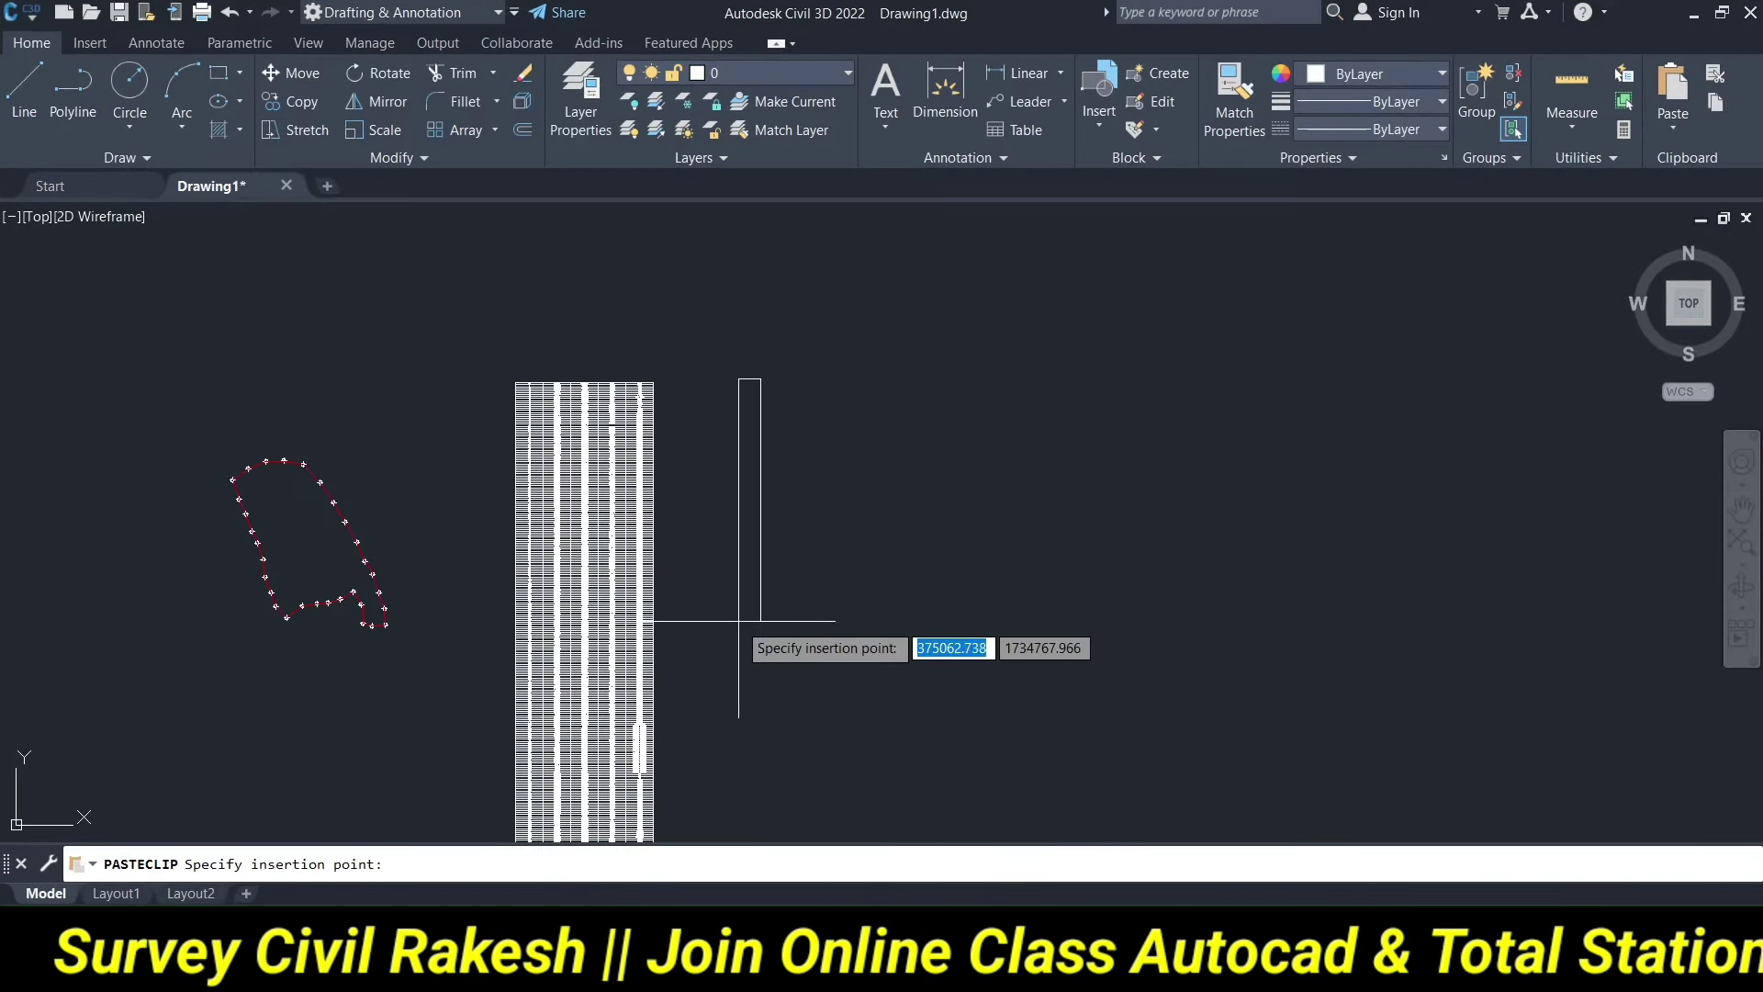
left_click(742, 624)
scroll(755, 395, "up", 3)
scroll(781, 385, "up", 3)
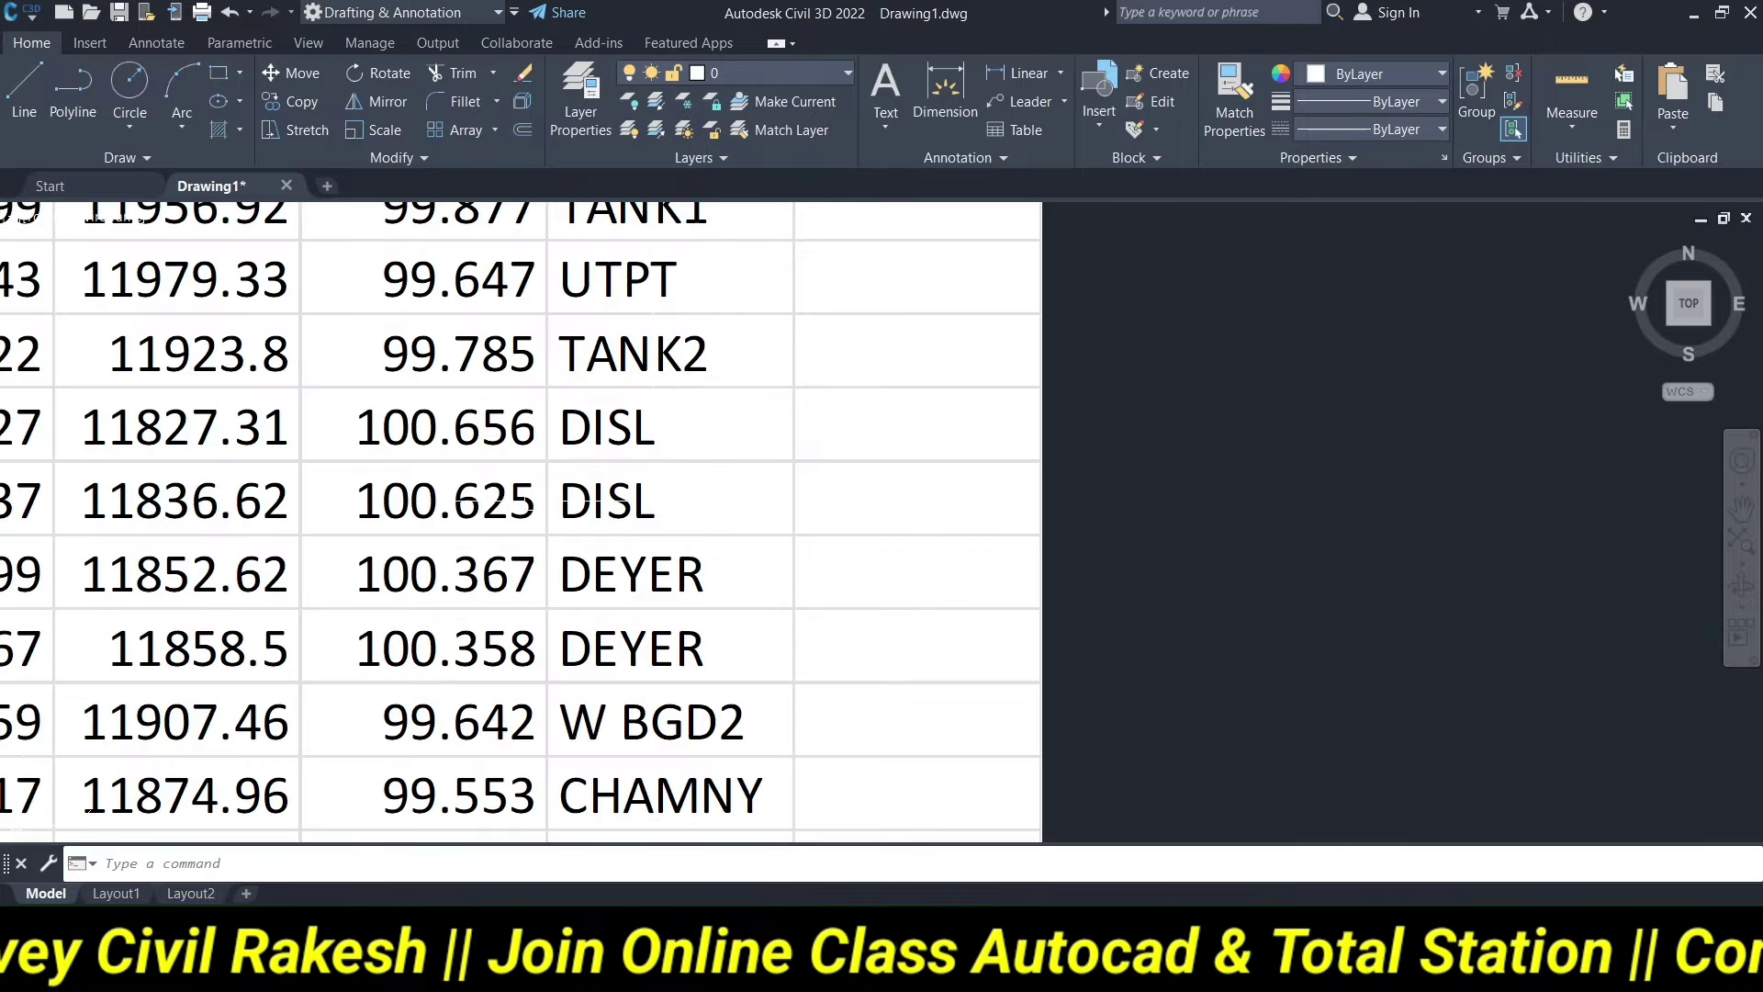
scroll(481, 507, "down", 3)
scroll(480, 507, "down", 1)
scroll(483, 574, "up", 4)
scroll(487, 569, "up", 3)
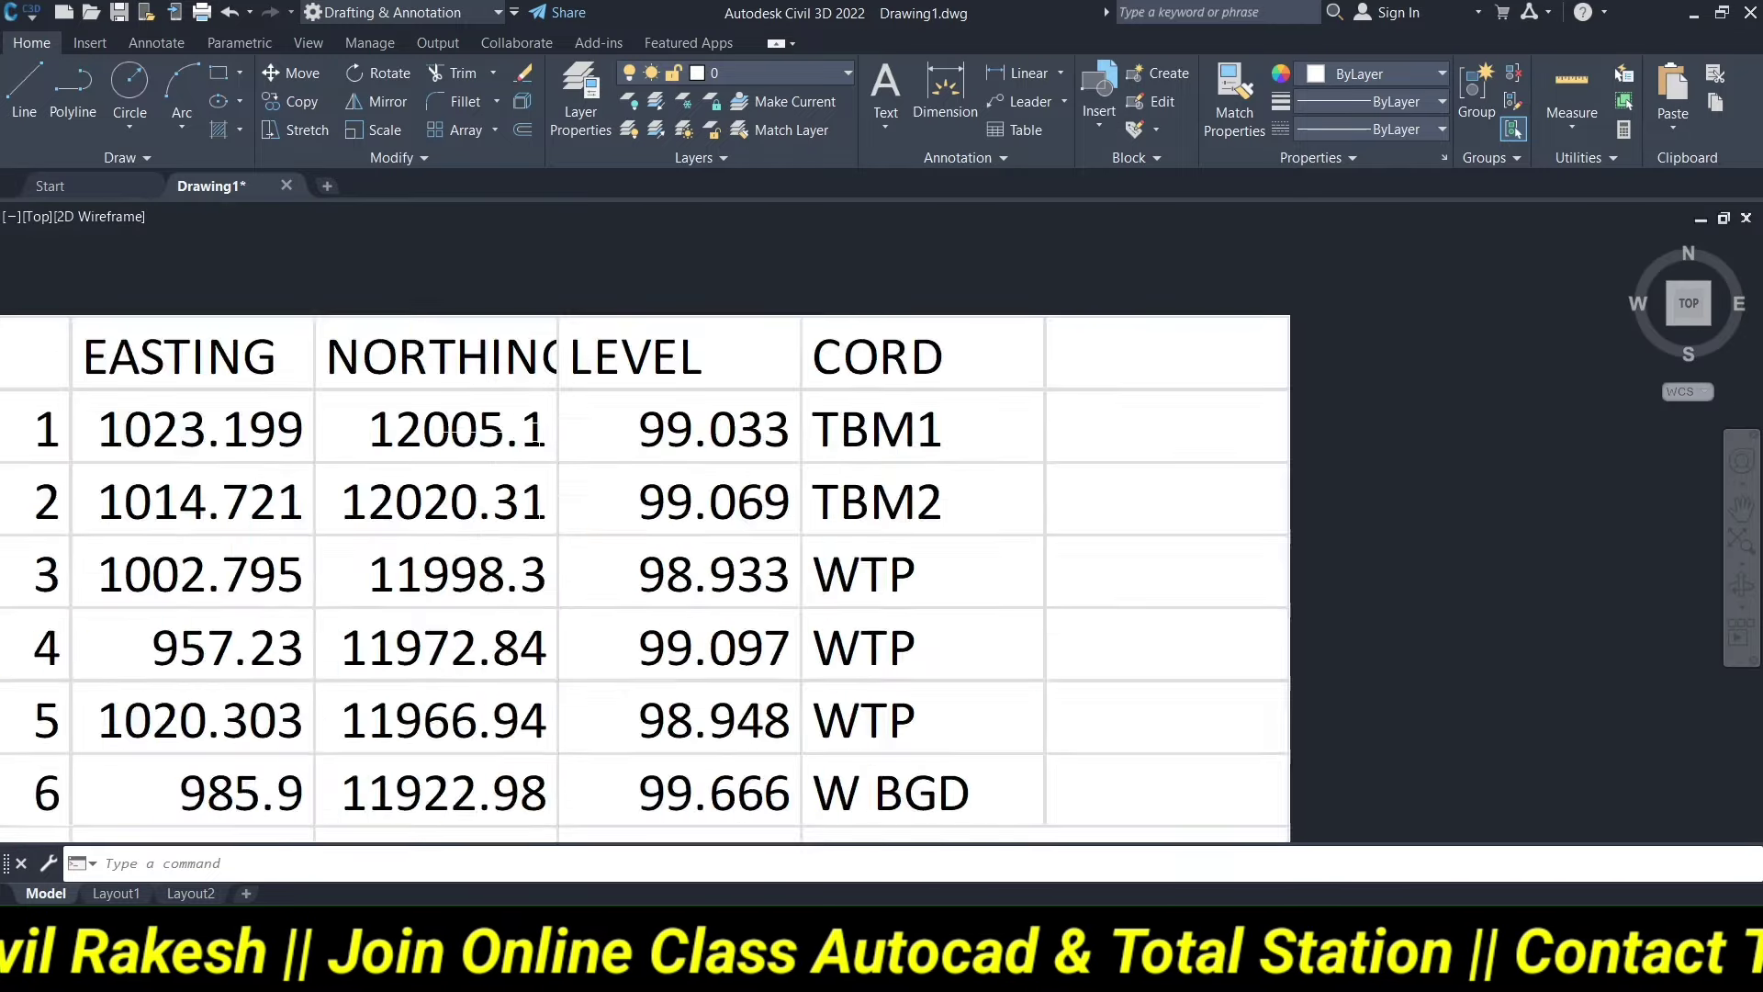
scroll(551, 550, "down", 7)
scroll(630, 519, "up", 4)
scroll(625, 514, "up", 1)
scroll(509, 346, "down", 5)
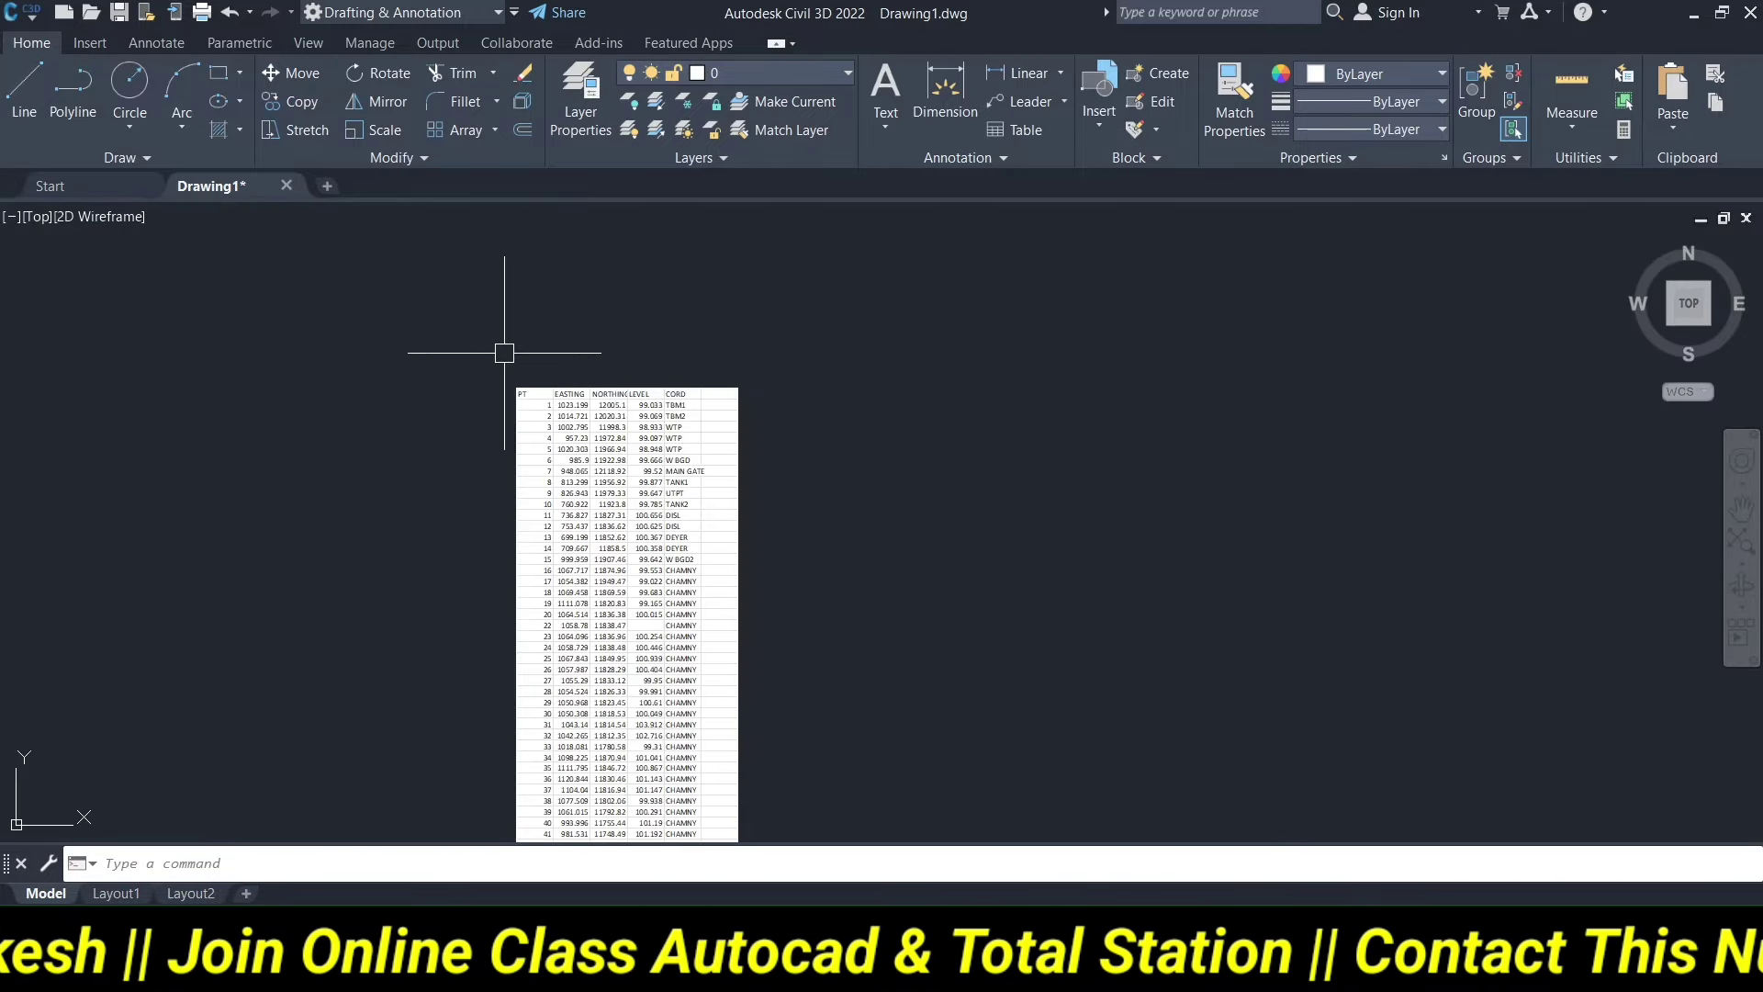
scroll(517, 346, "down", 1)
scroll(642, 808, "down", 2)
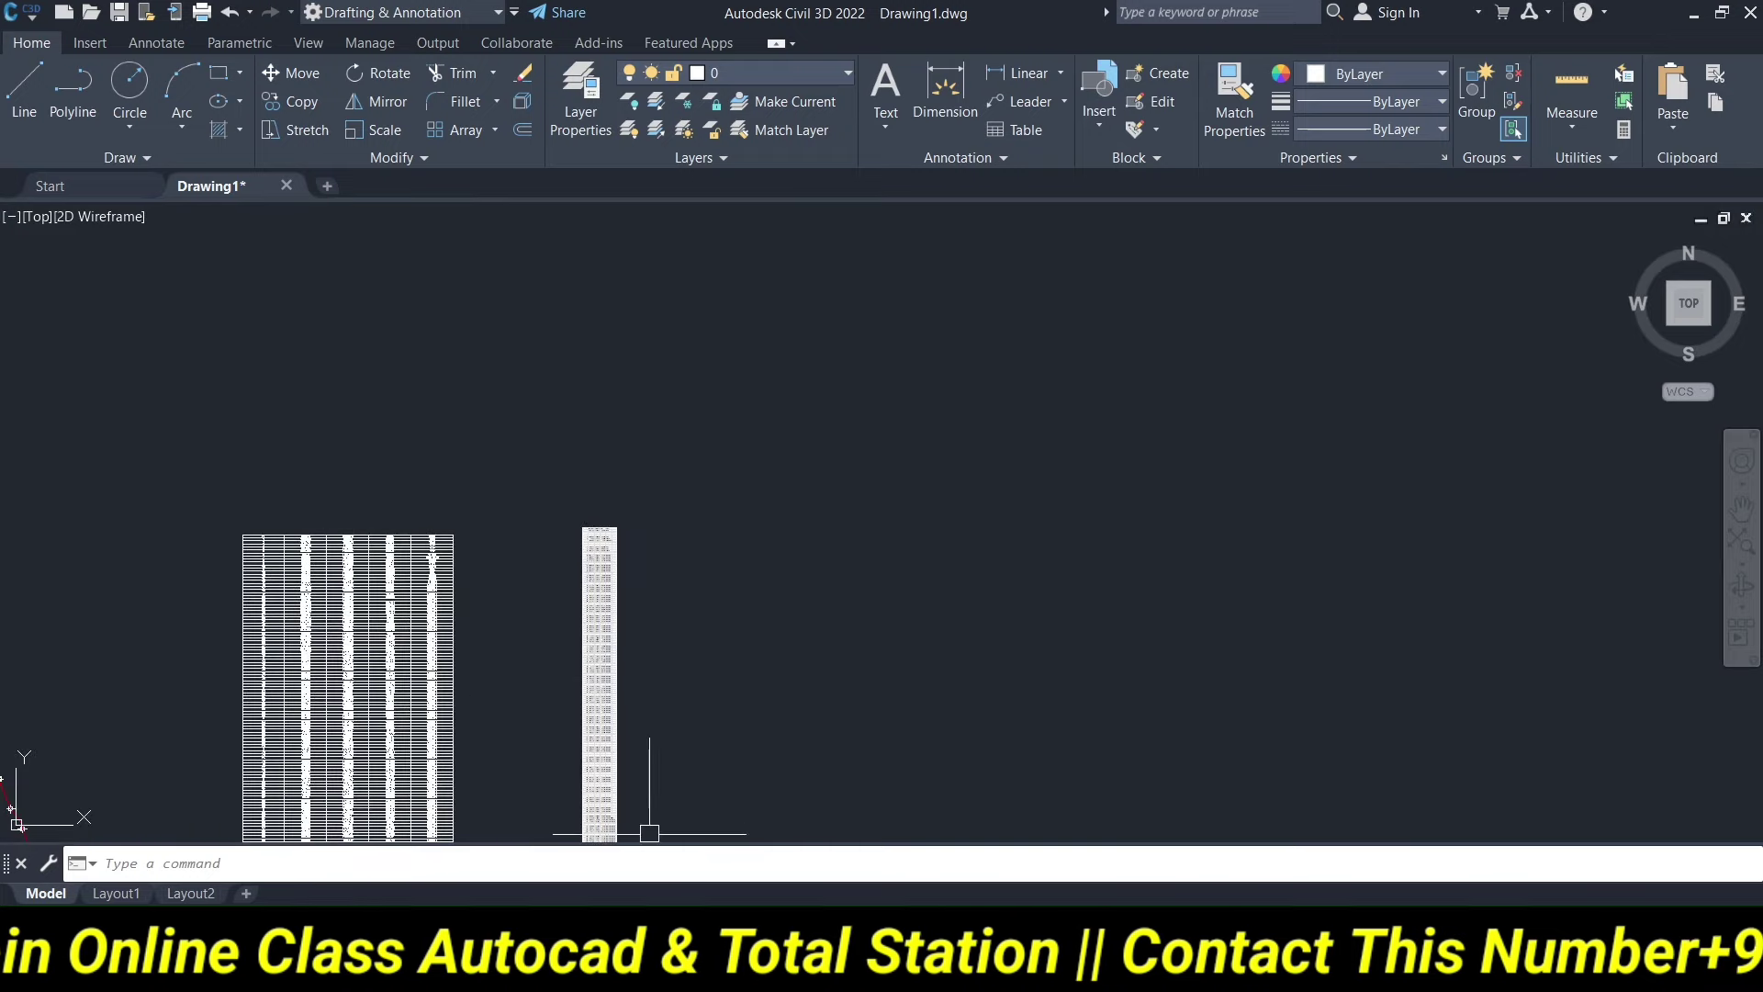
scroll(641, 731, "up", 3)
left_click(631, 772)
scroll(621, 751, "down", 3)
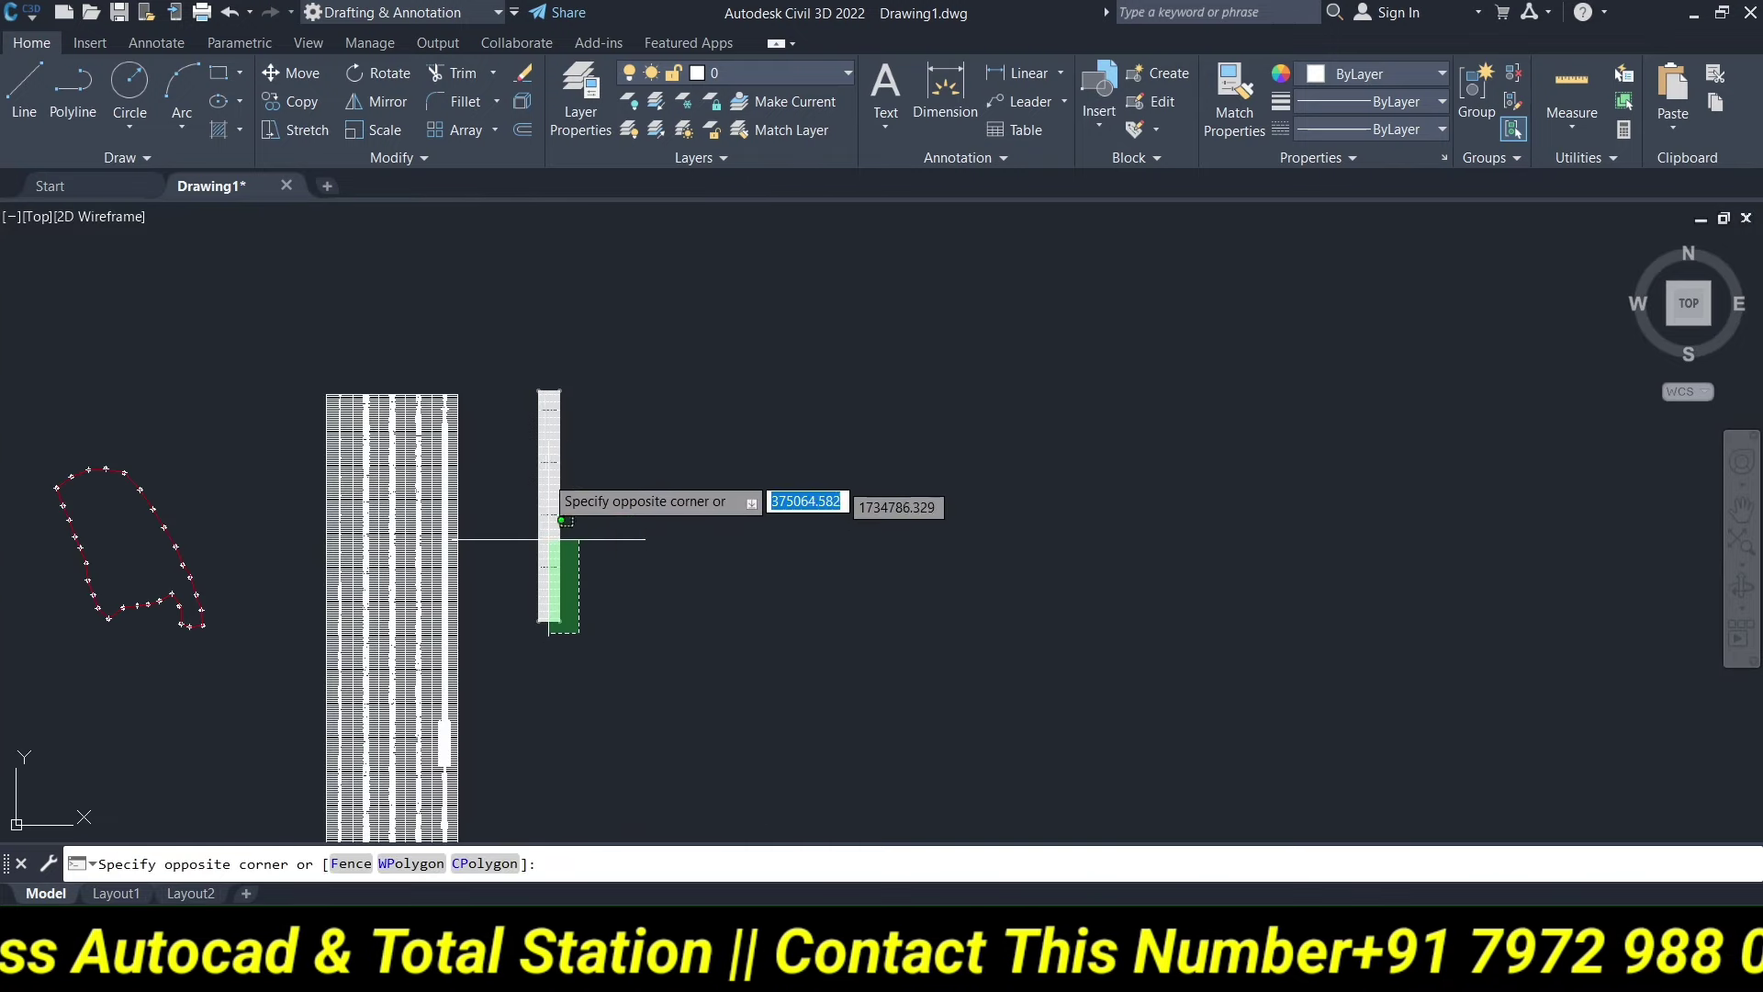
left_click(520, 371)
key("Delete")
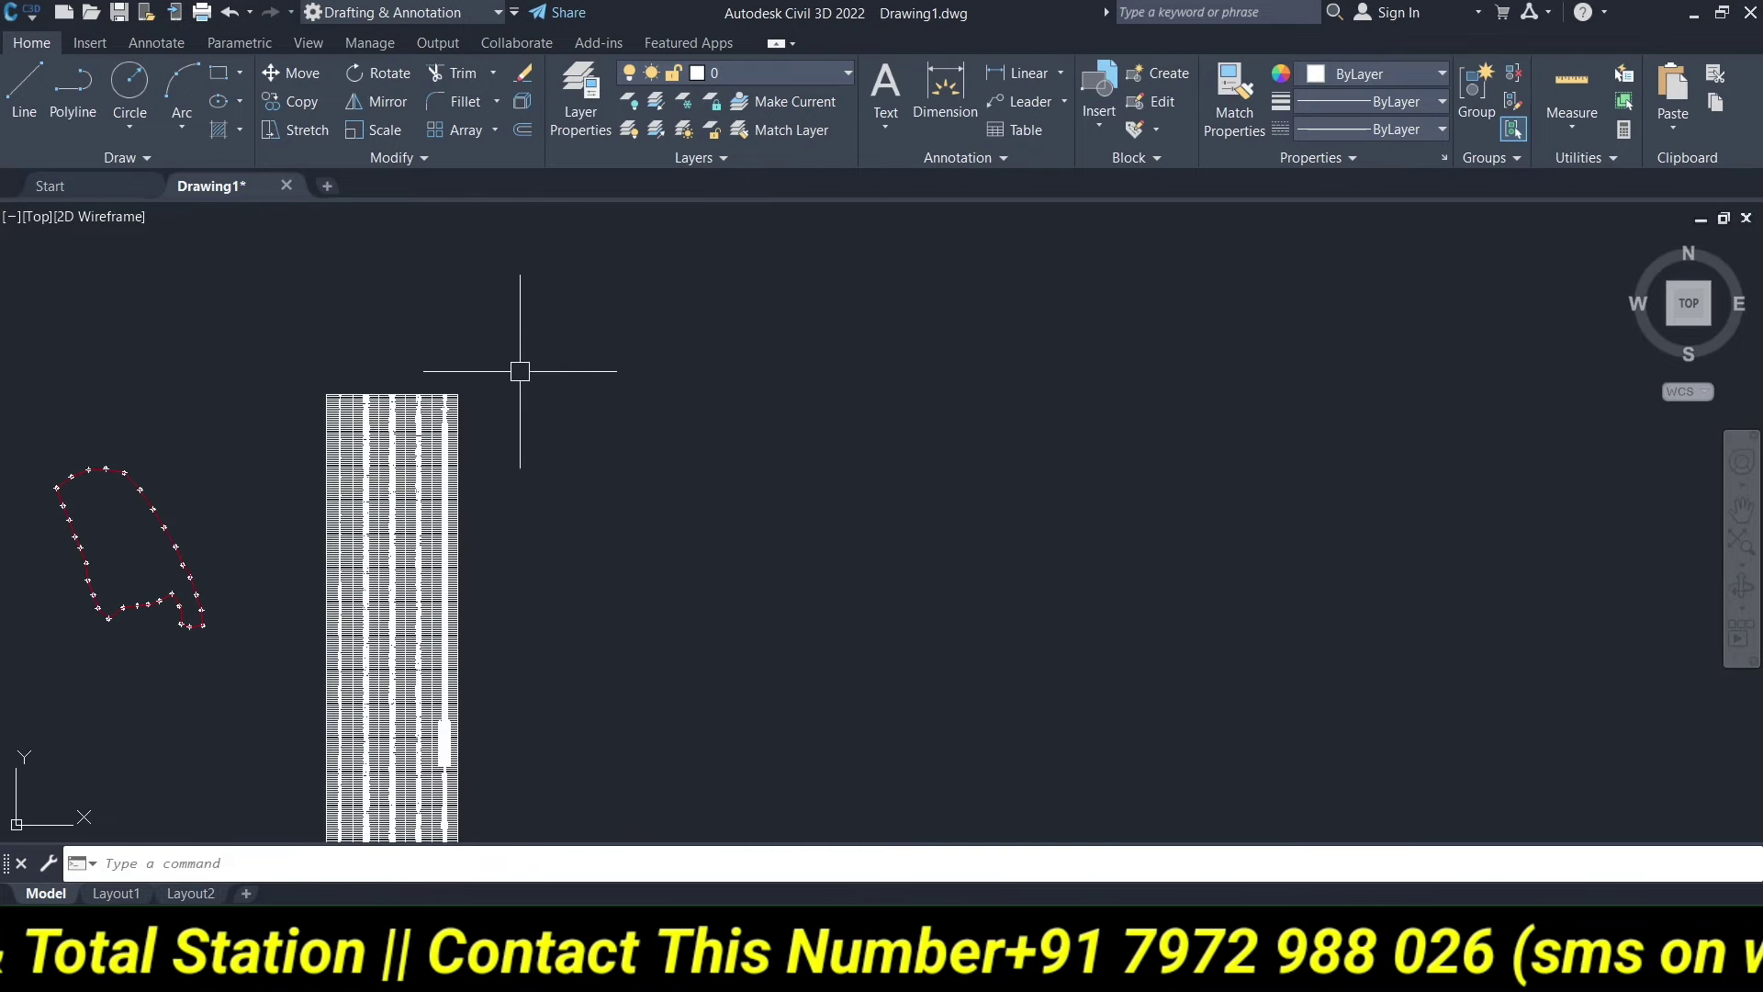
scroll(514, 371, "up", 4)
scroll(405, 424, "up", 5)
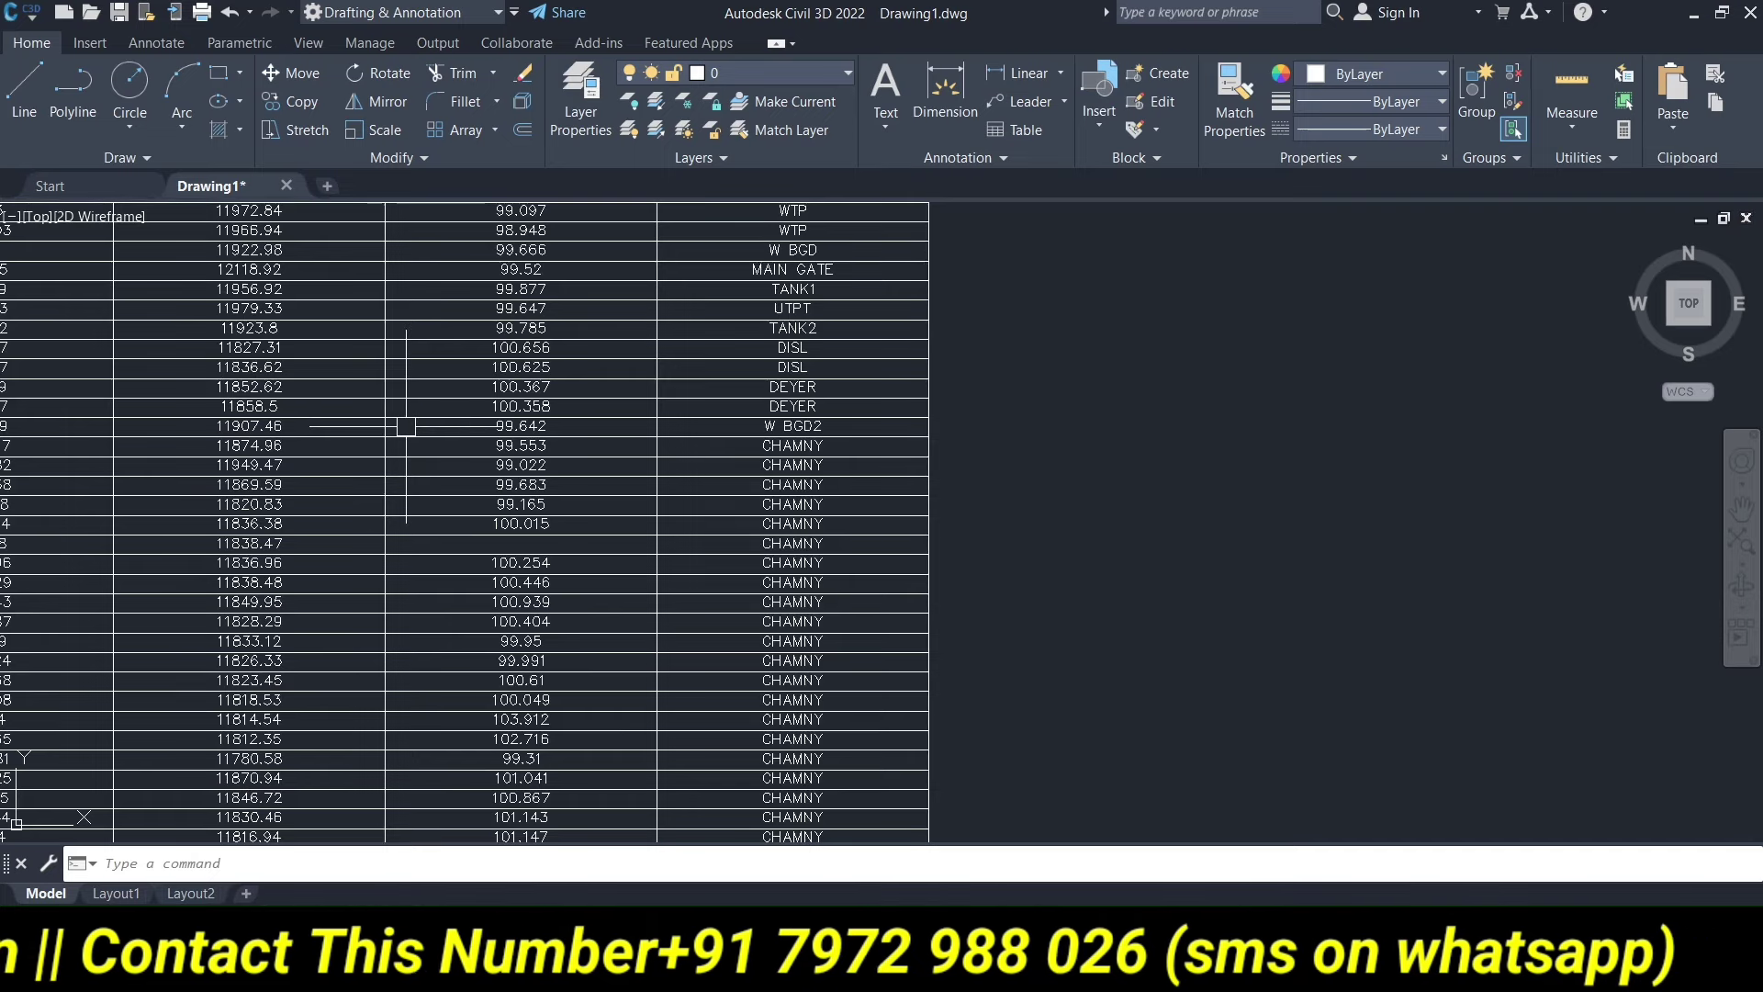
scroll(406, 426, "down", 4)
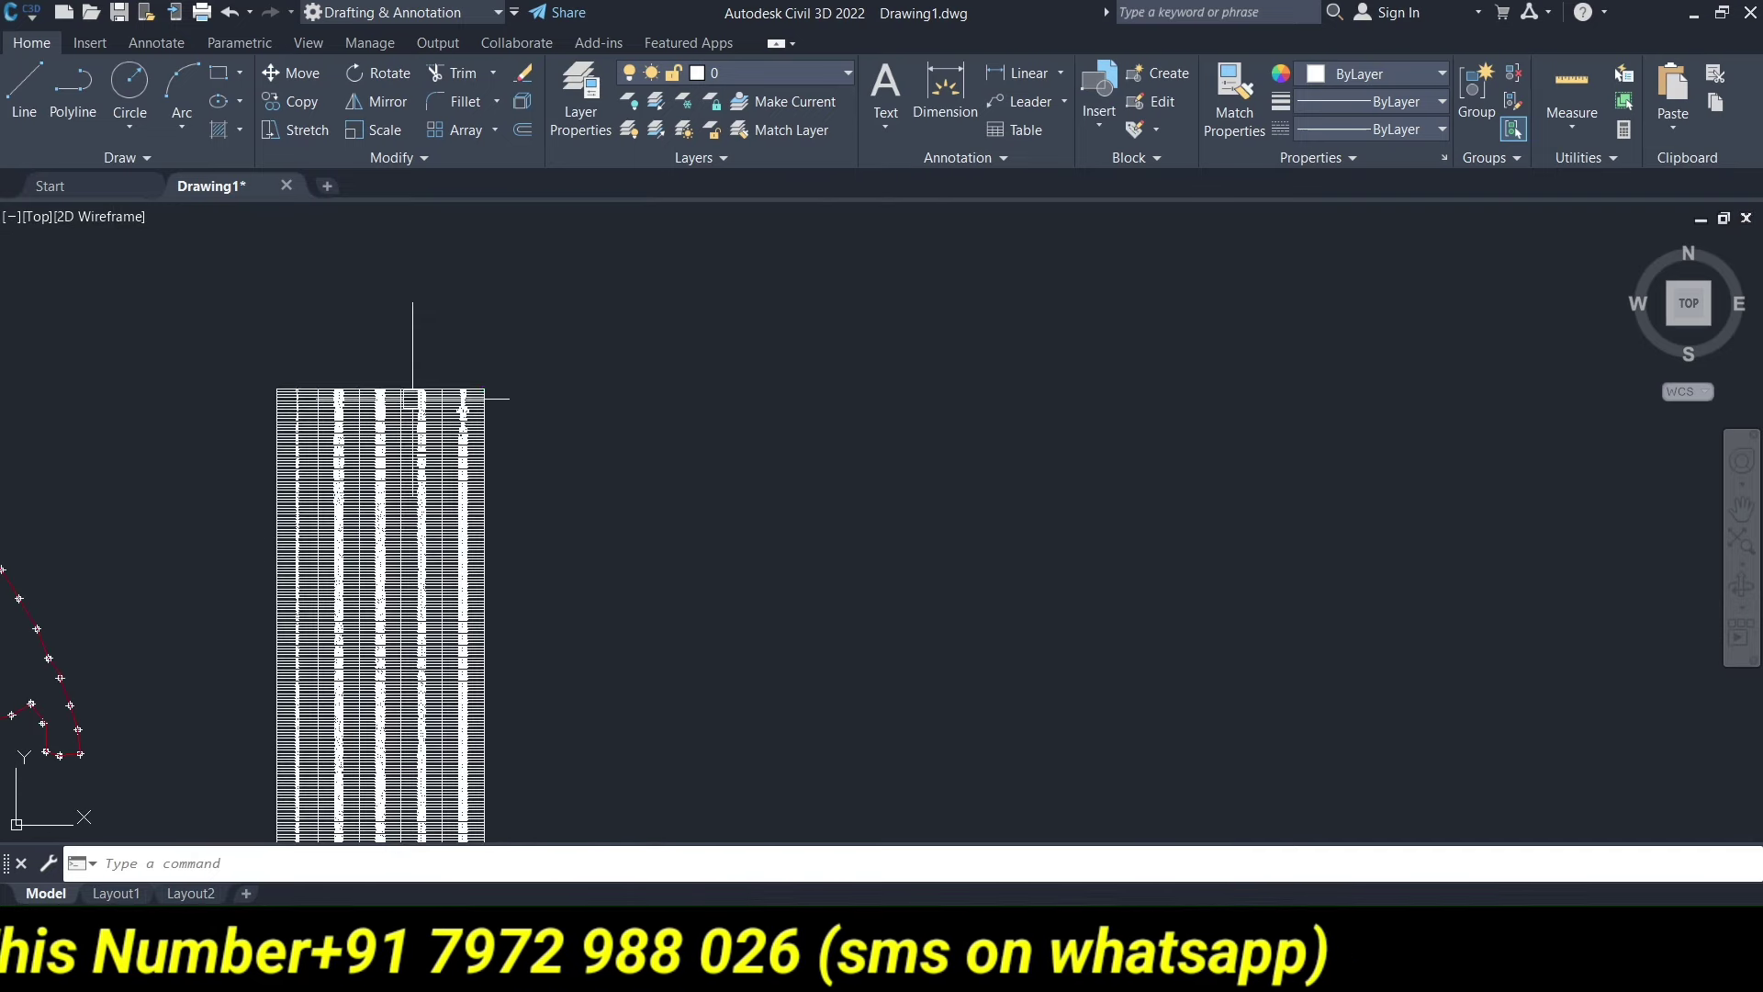
scroll(415, 399, "up", 1)
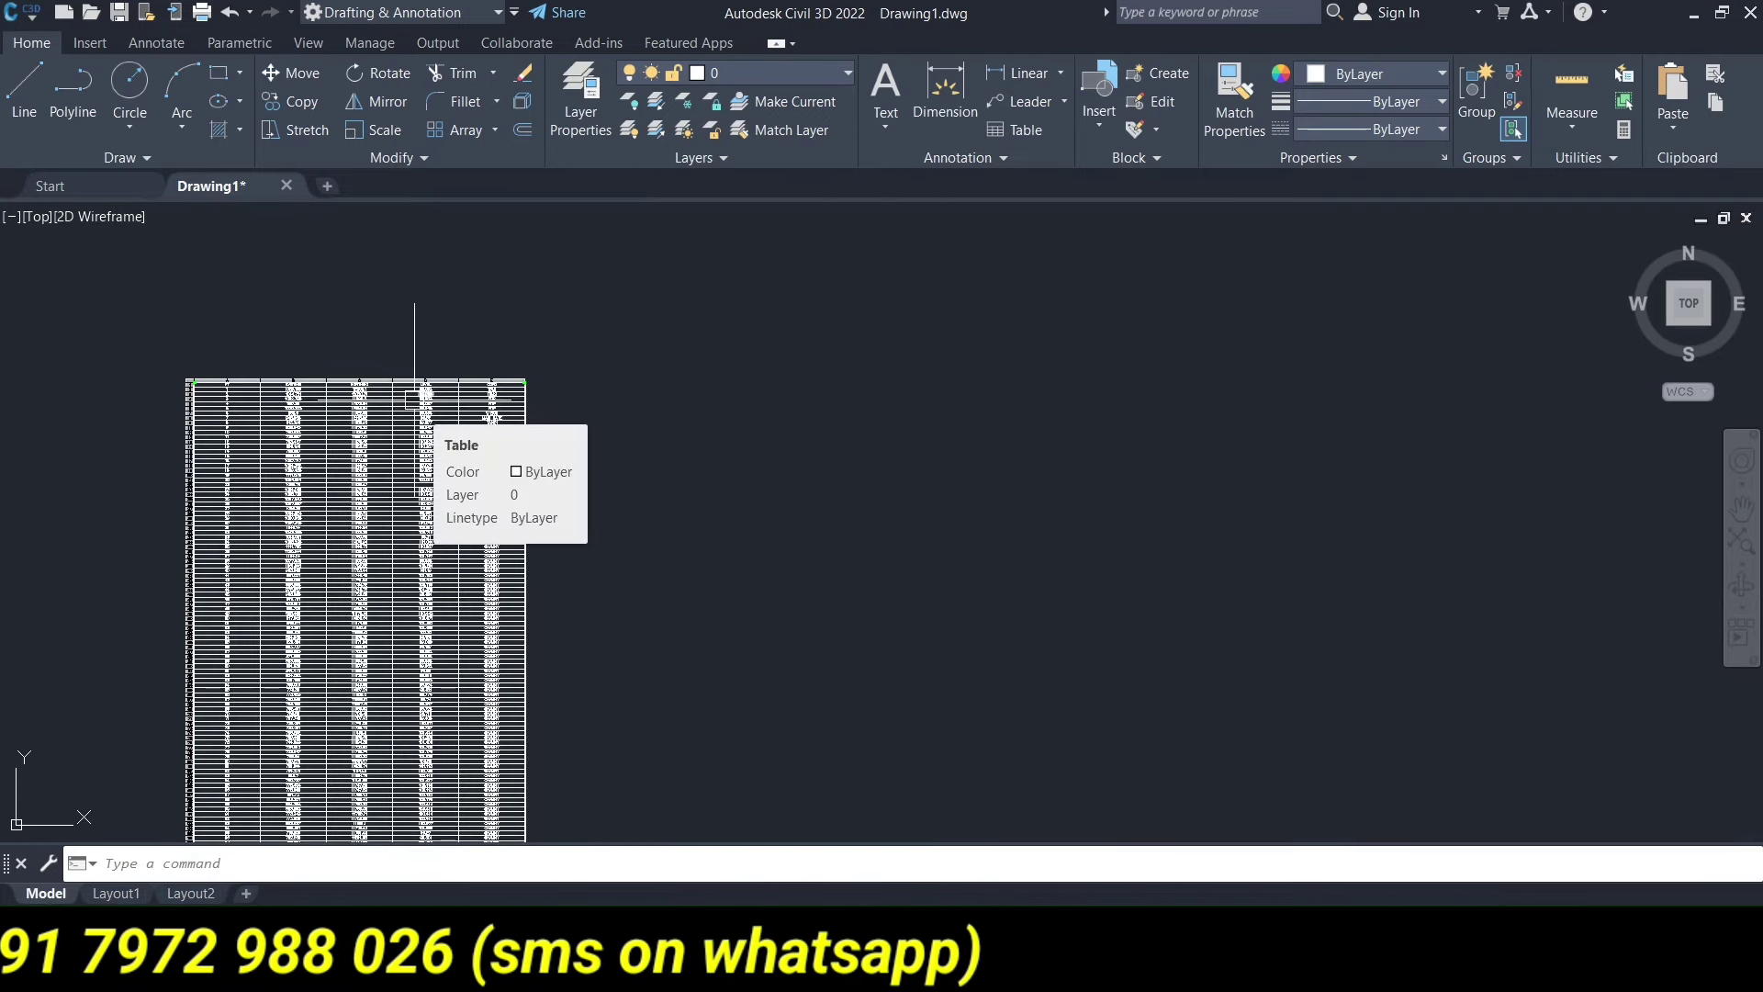
scroll(415, 399, "up", 4)
Window-select the pasted survey point table.
scroll(918, 626, "down", 4)
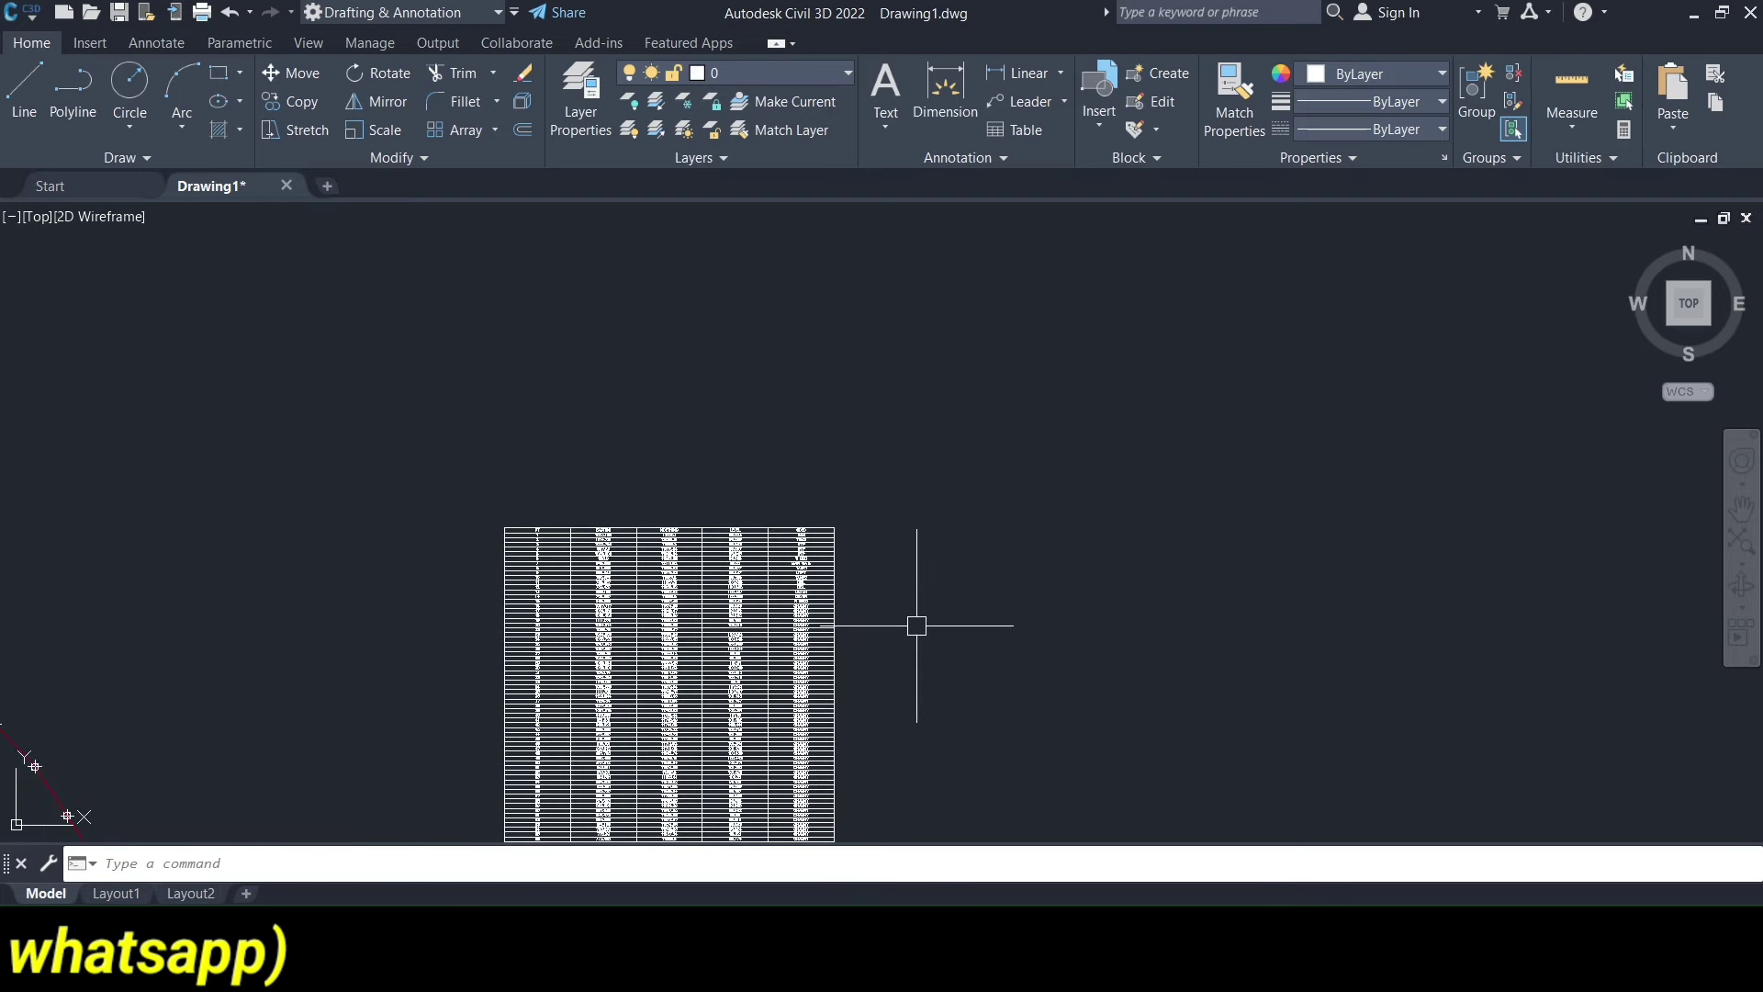
scroll(630, 563, "up", 3)
scroll(630, 562, "up", 2)
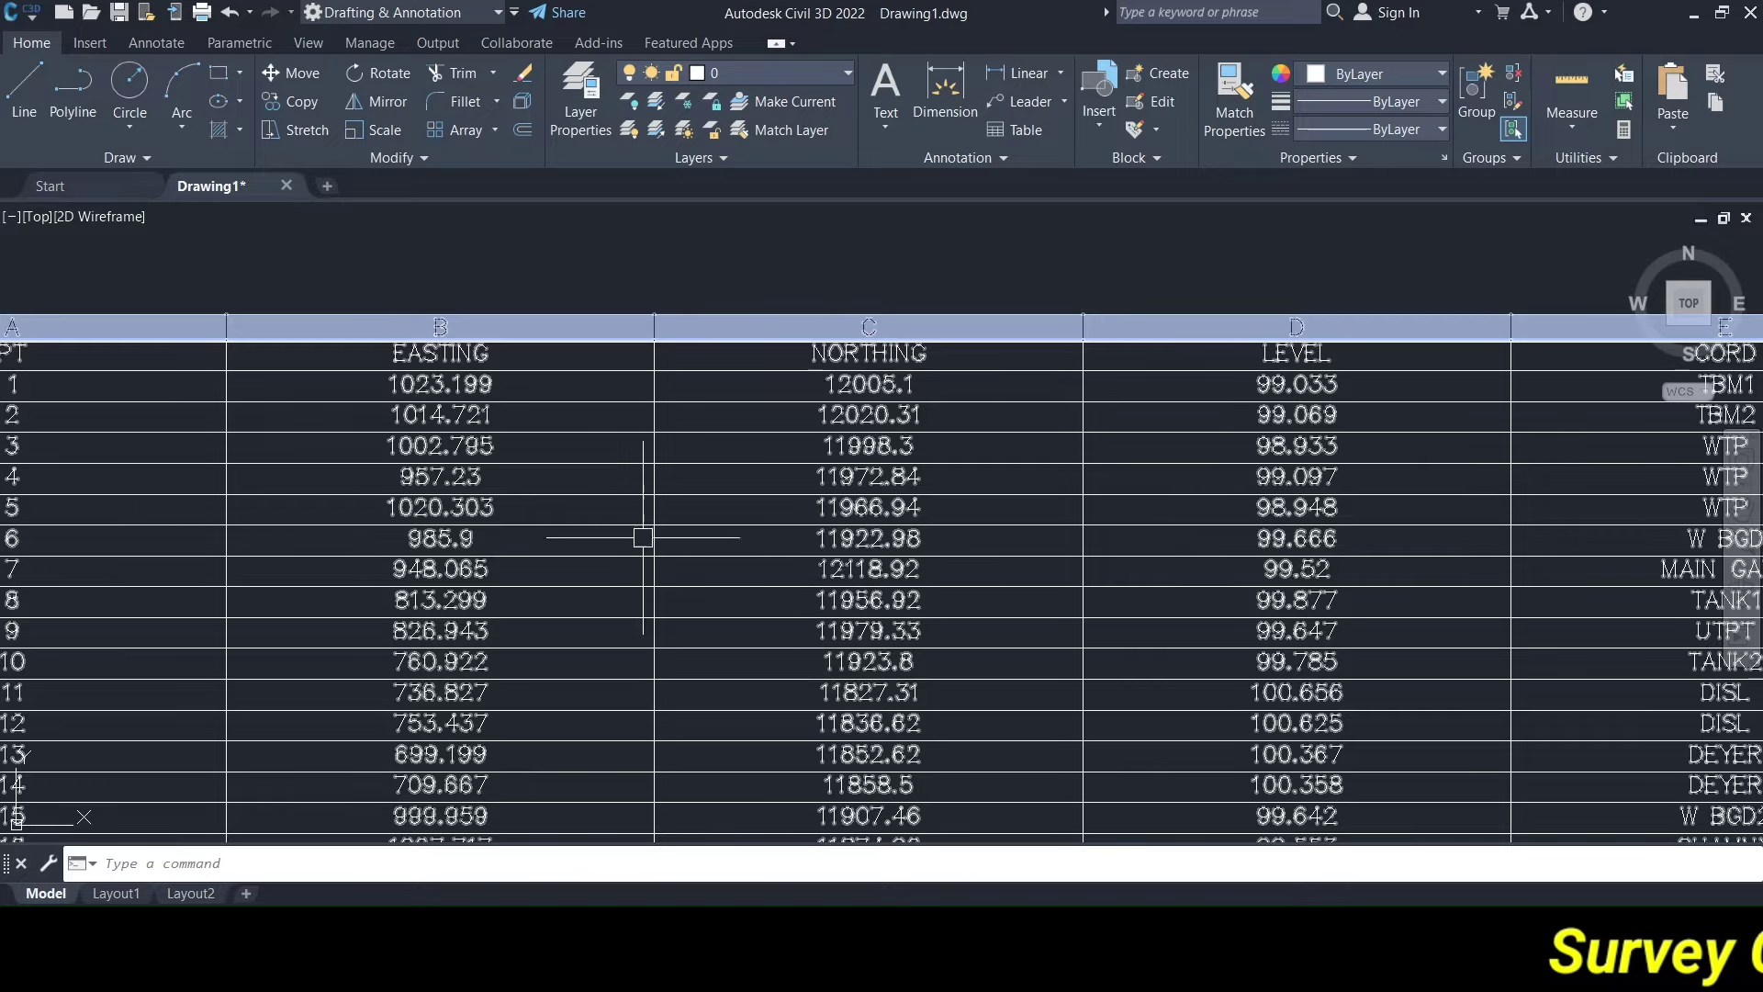
scroll(643, 542, "down", 5)
scroll(652, 588, "down", 4)
left_click(712, 694)
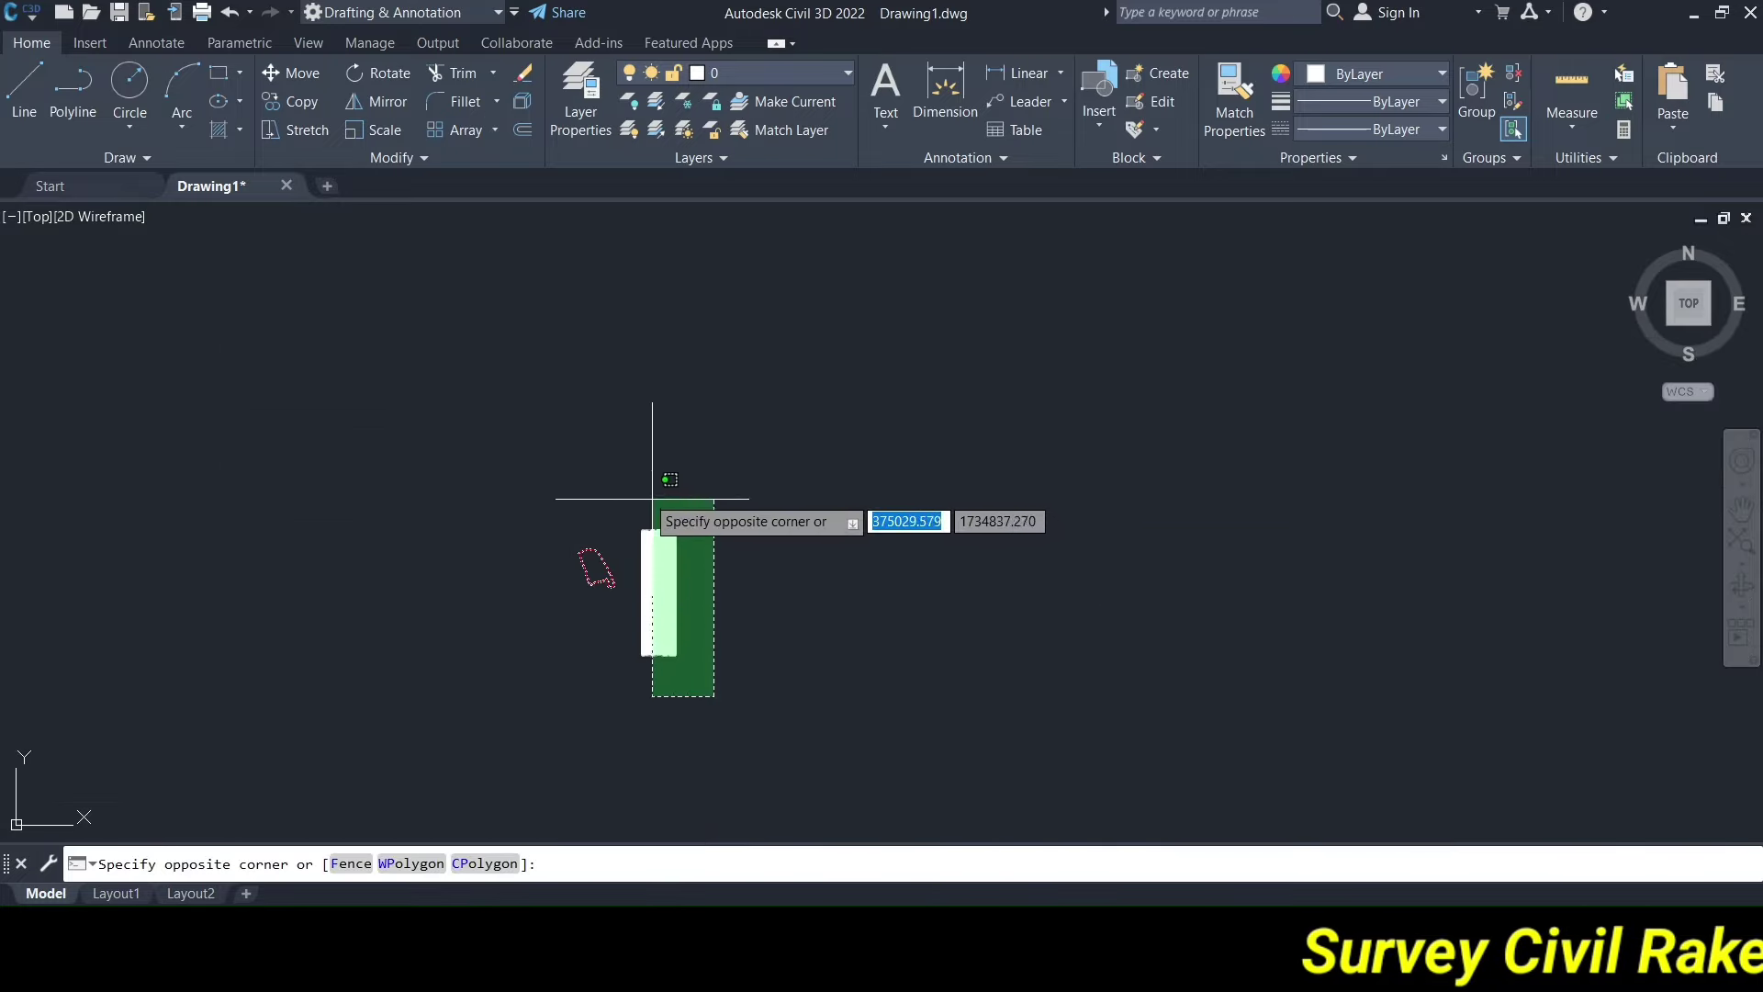
left_click(626, 471)
Move the table to sit just left of the plotted boundary points.
key("Return")
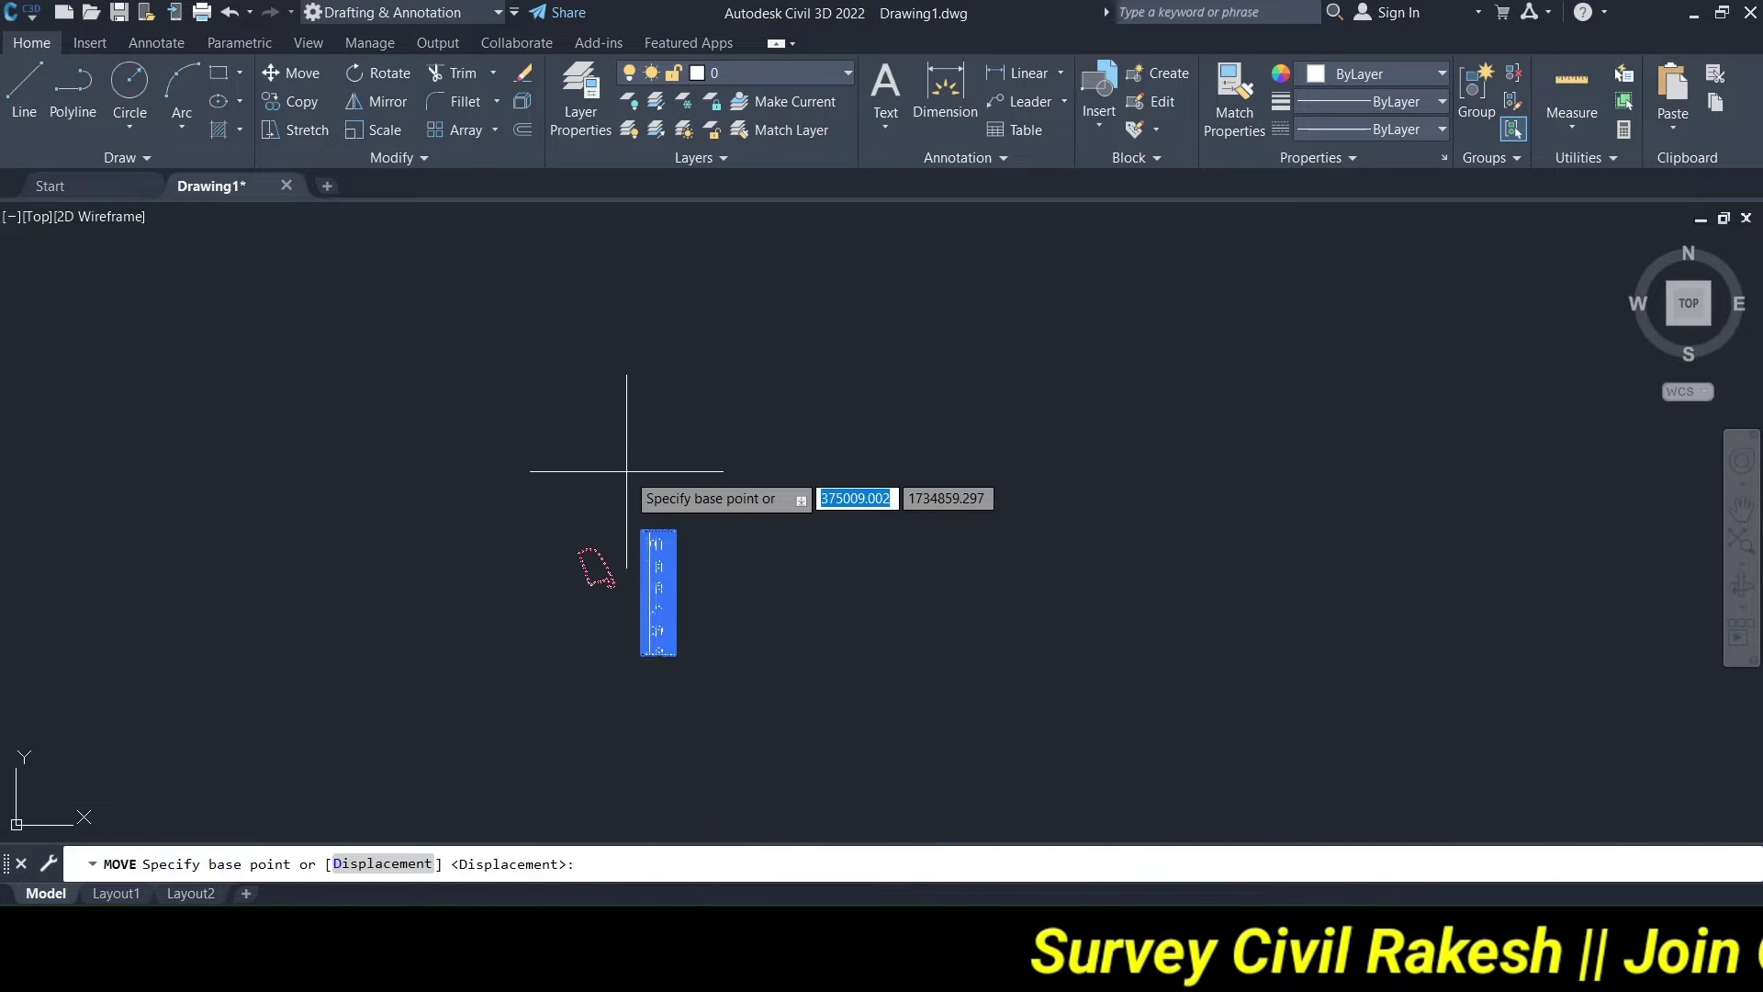
scroll(649, 582, "up", 2)
scroll(661, 588, "up", 3)
scroll(770, 535, "up", 2)
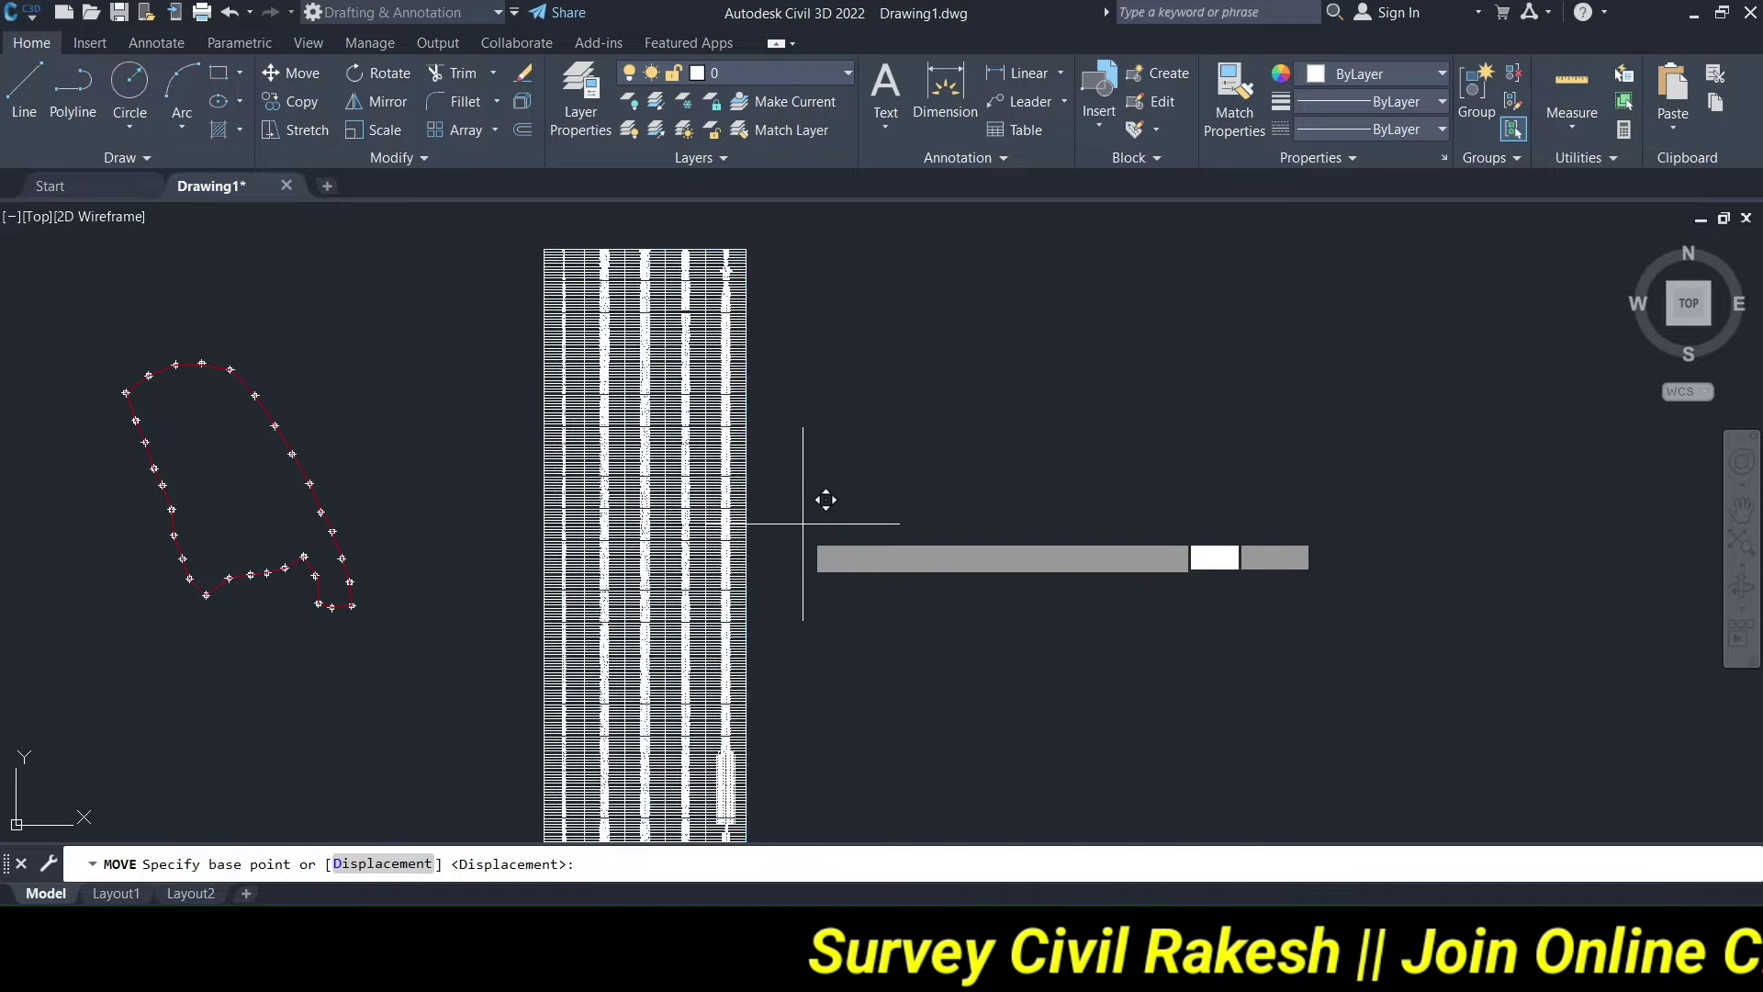
left_click(826, 500)
scroll(815, 524, "down", 4)
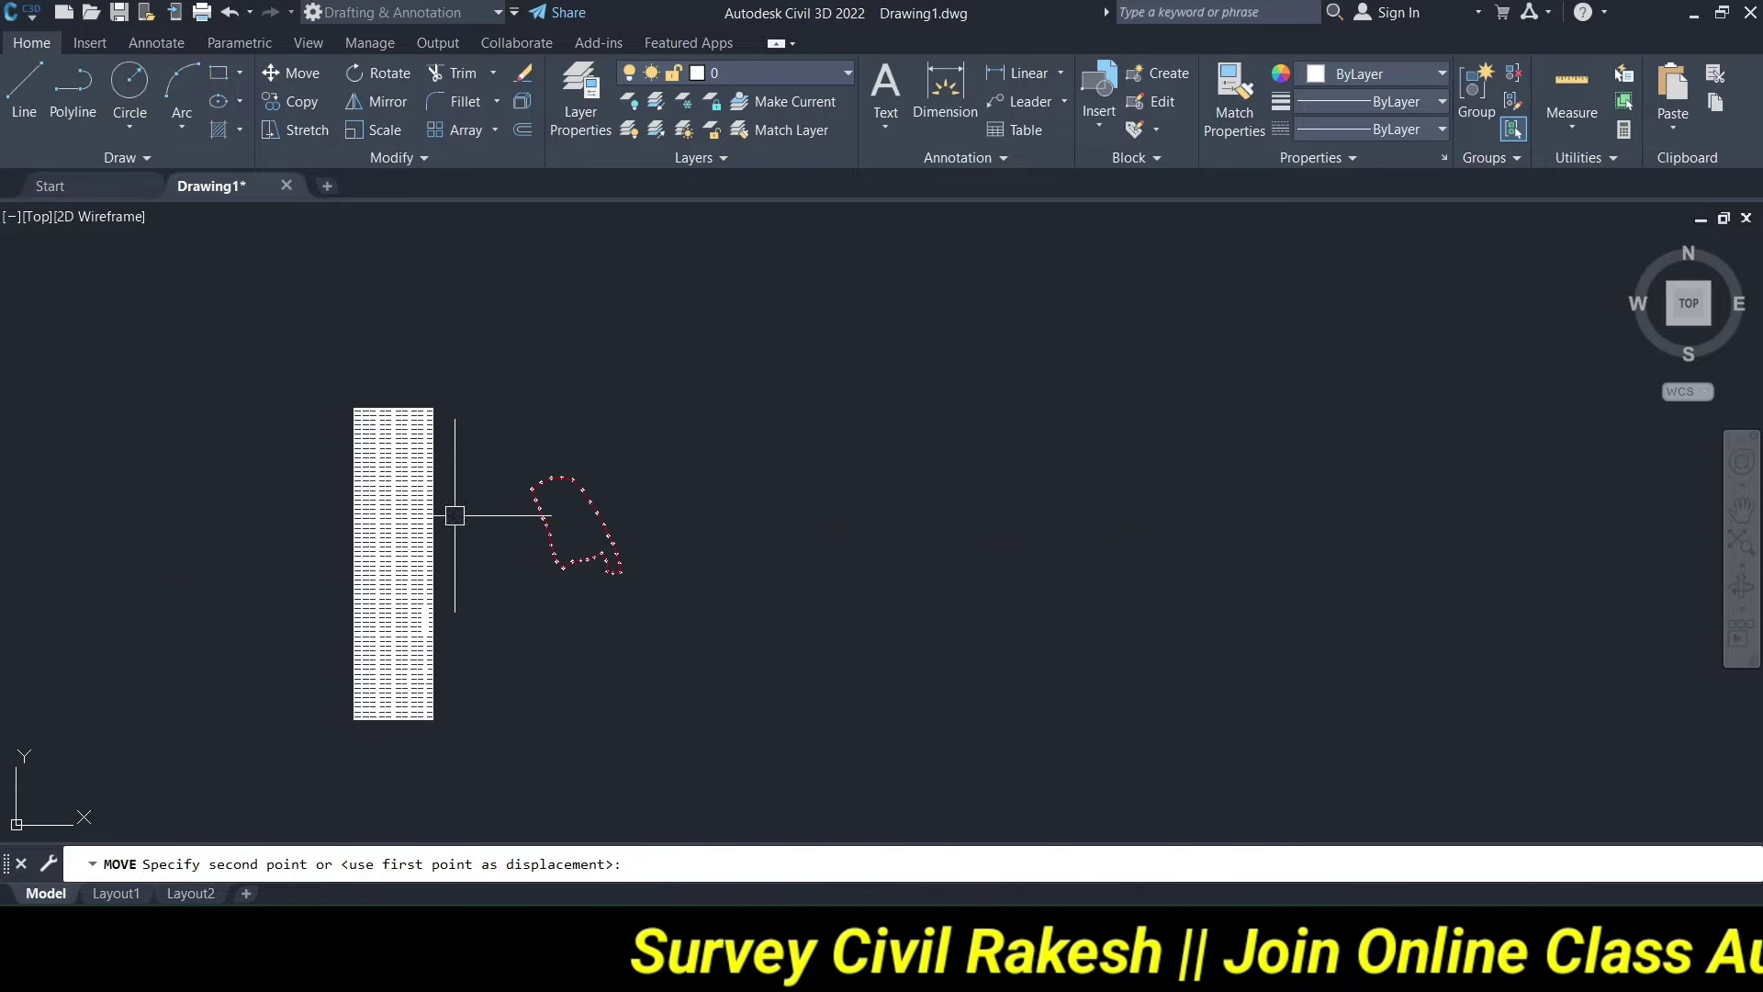
left_click(454, 512)
scroll(422, 441, "up", 2)
Zoom in and out to check the table rows down to the final DEYER entries.
scroll(441, 460, "up", 2)
scroll(491, 498, "up", 2)
scroll(491, 500, "down", 3)
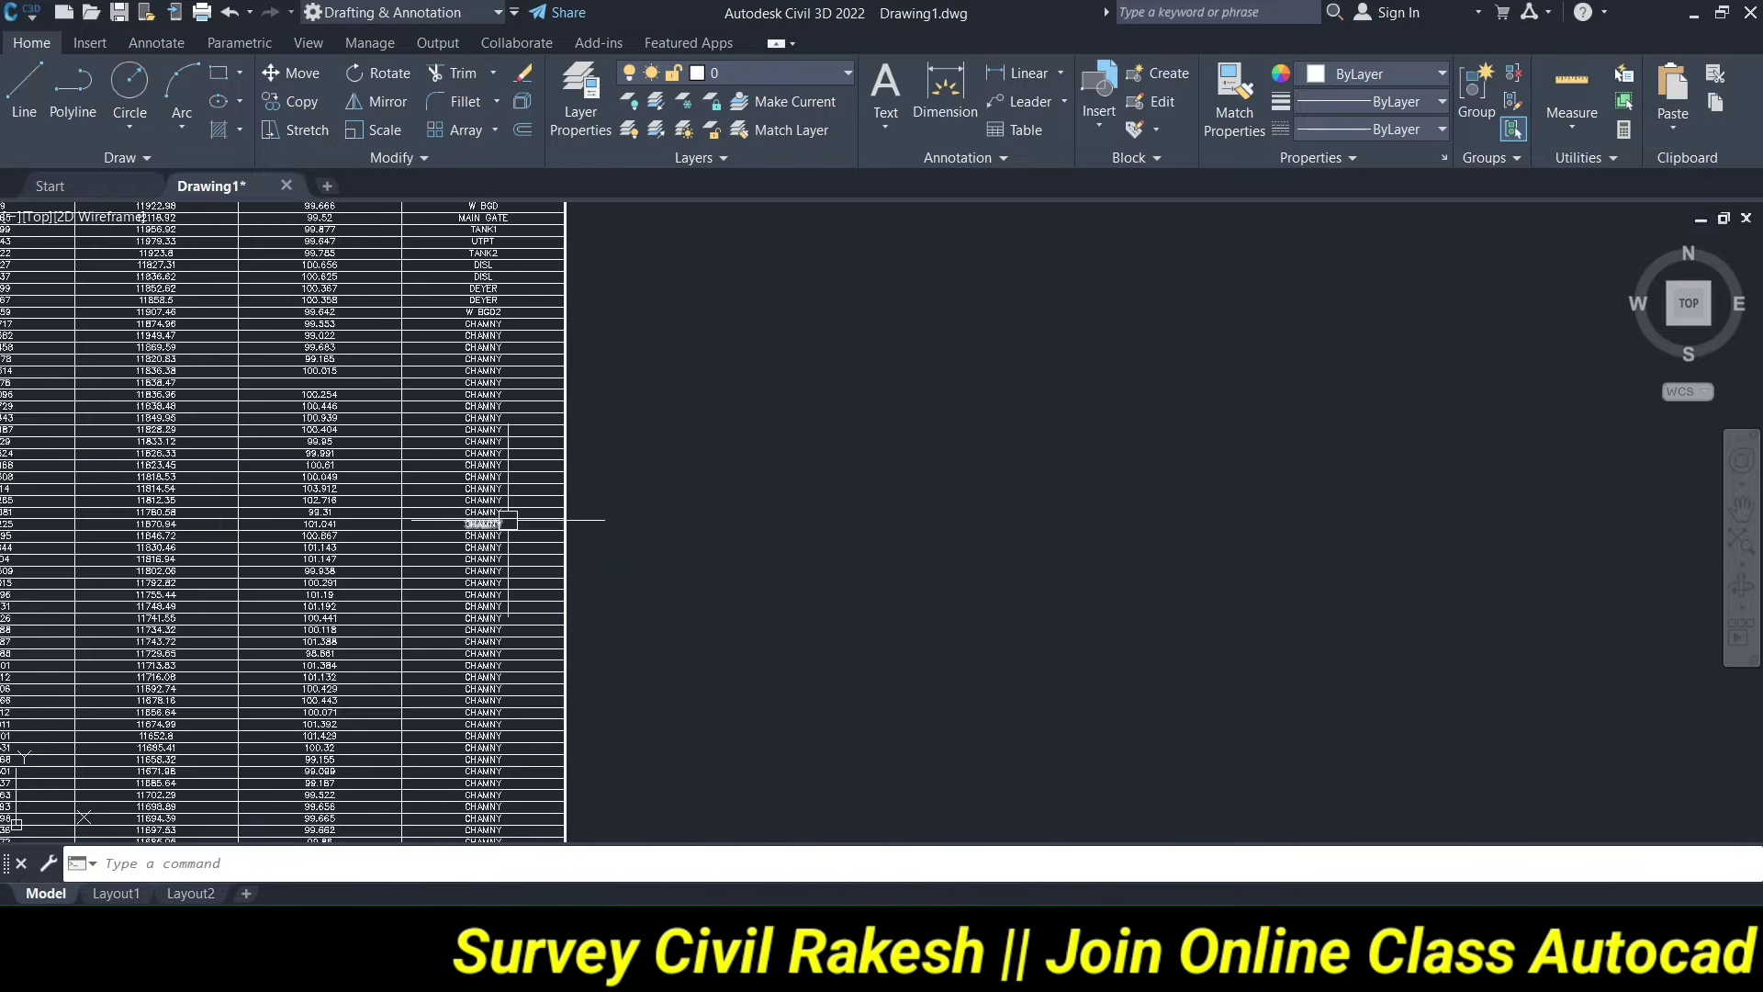
scroll(413, 440, "down", 2)
scroll(295, 382, "up", 3)
scroll(345, 461, "up", 3)
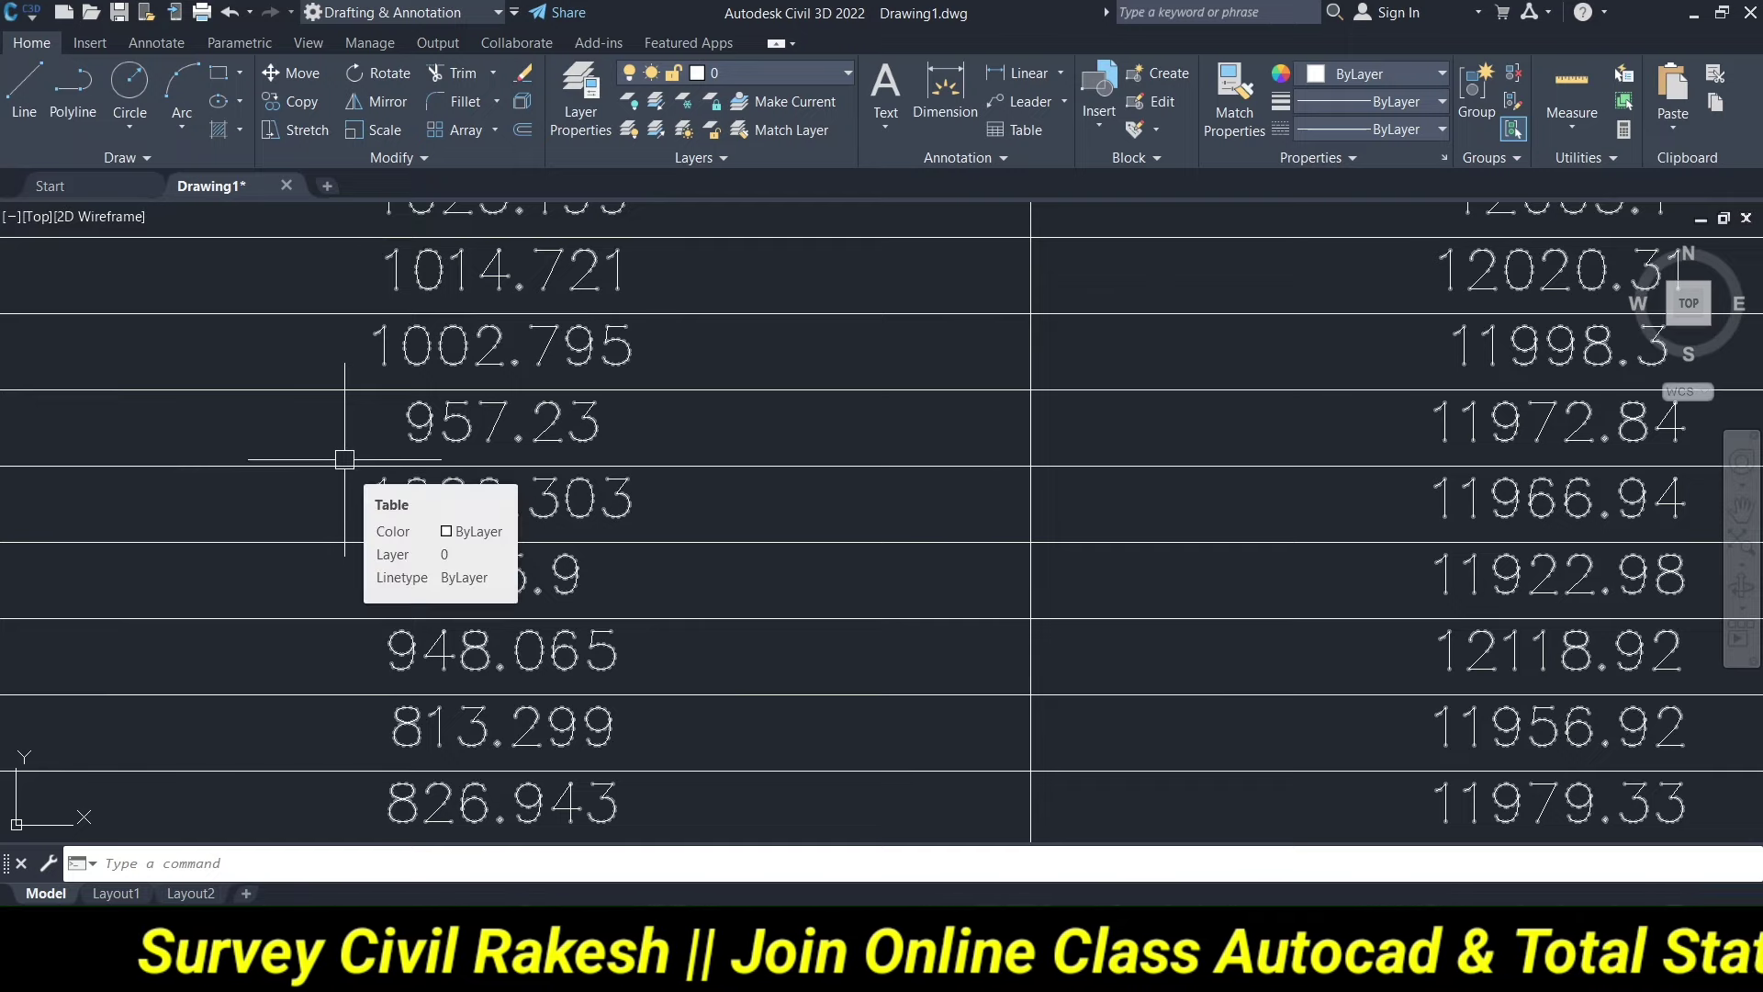
scroll(386, 440, "down", 5)
scroll(492, 354, "up", 1)
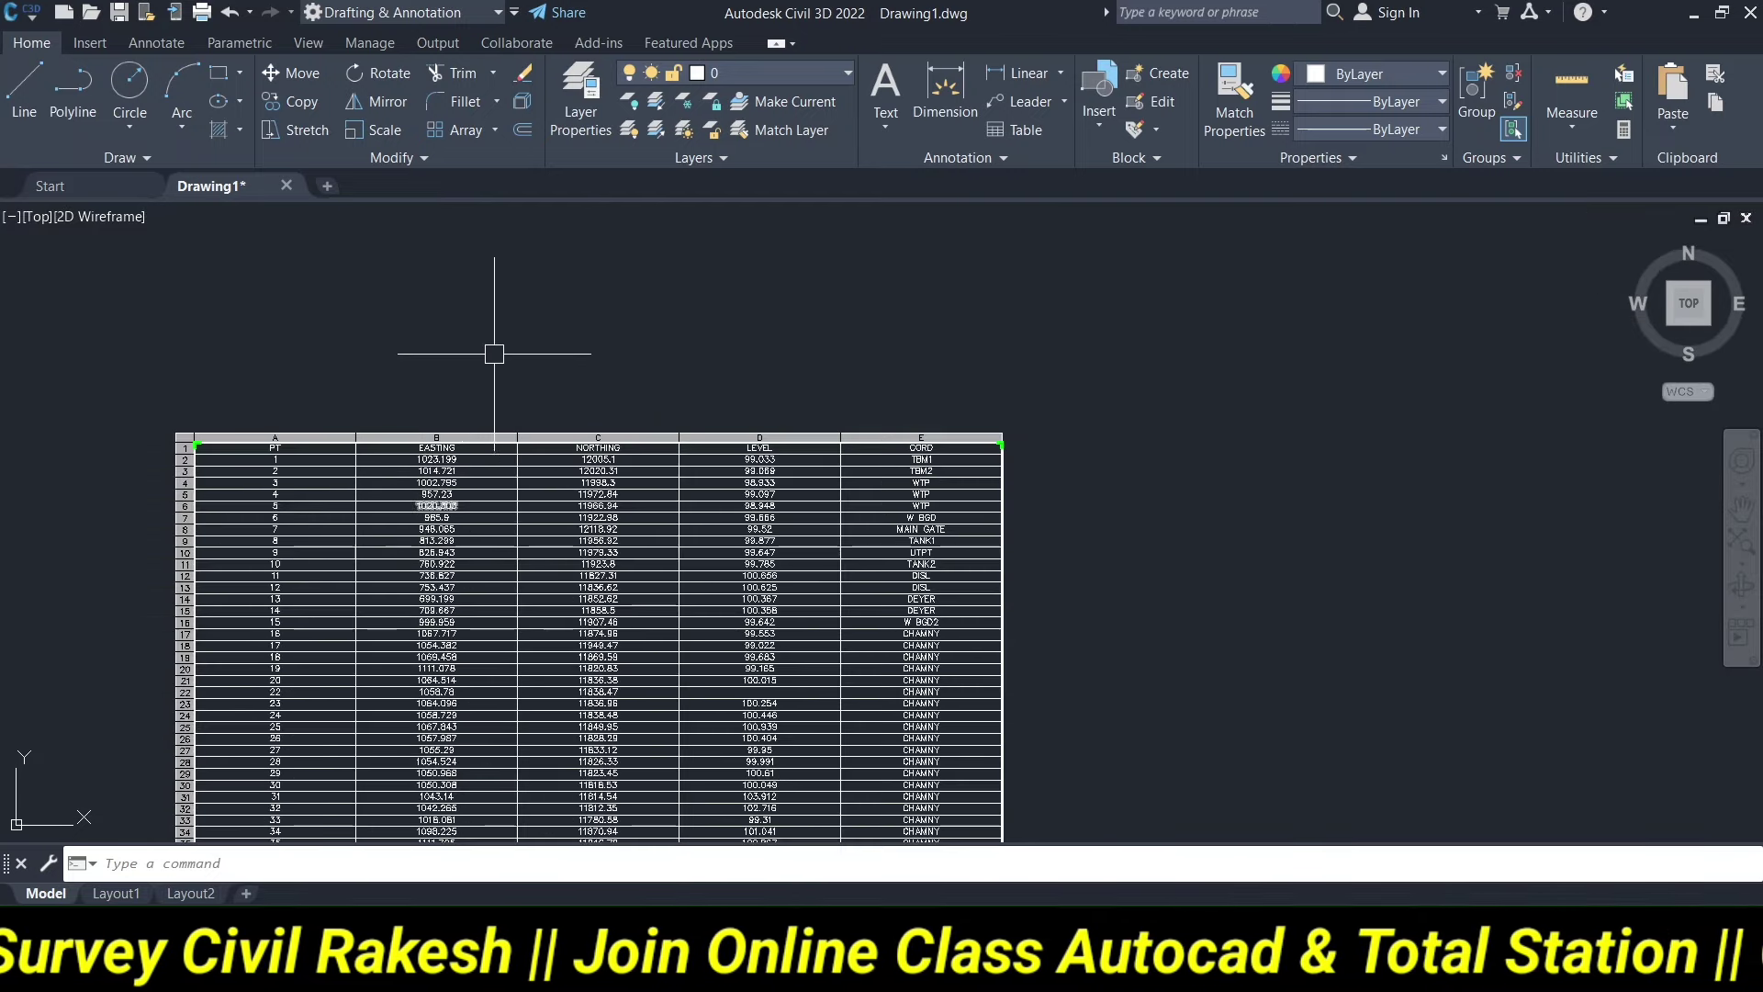
scroll(496, 356, "up", 3)
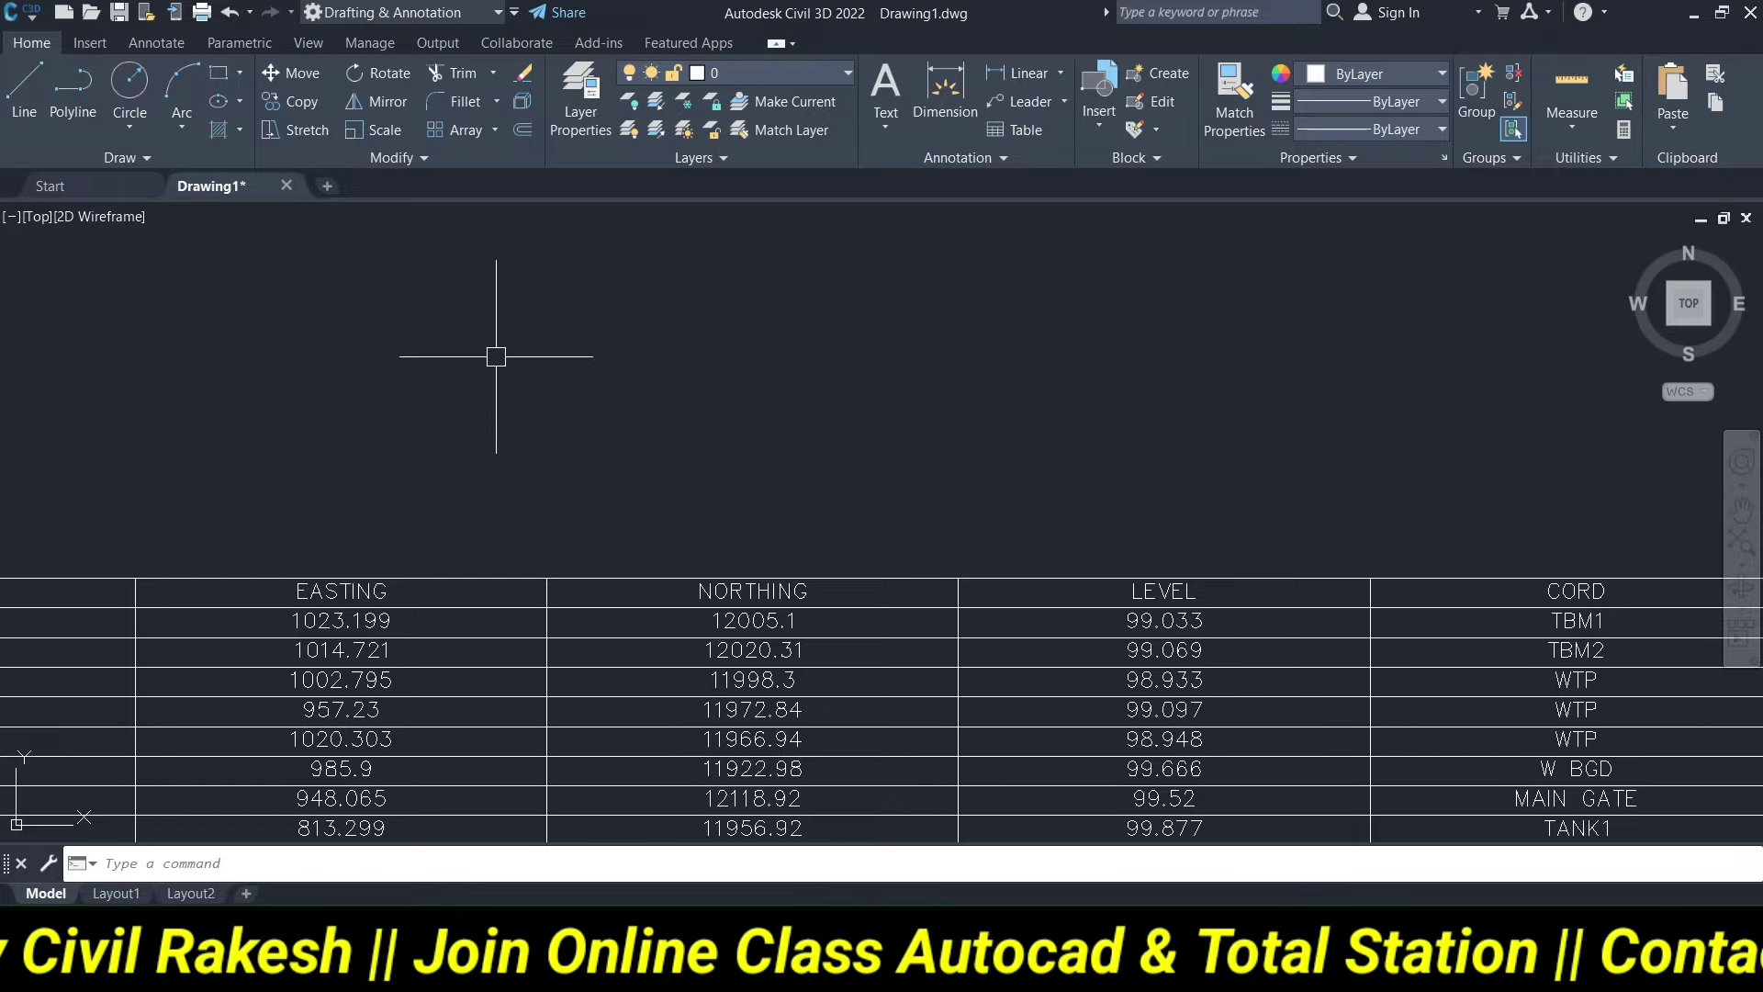
scroll(500, 377, "down", 5)
scroll(647, 506, "down", 2)
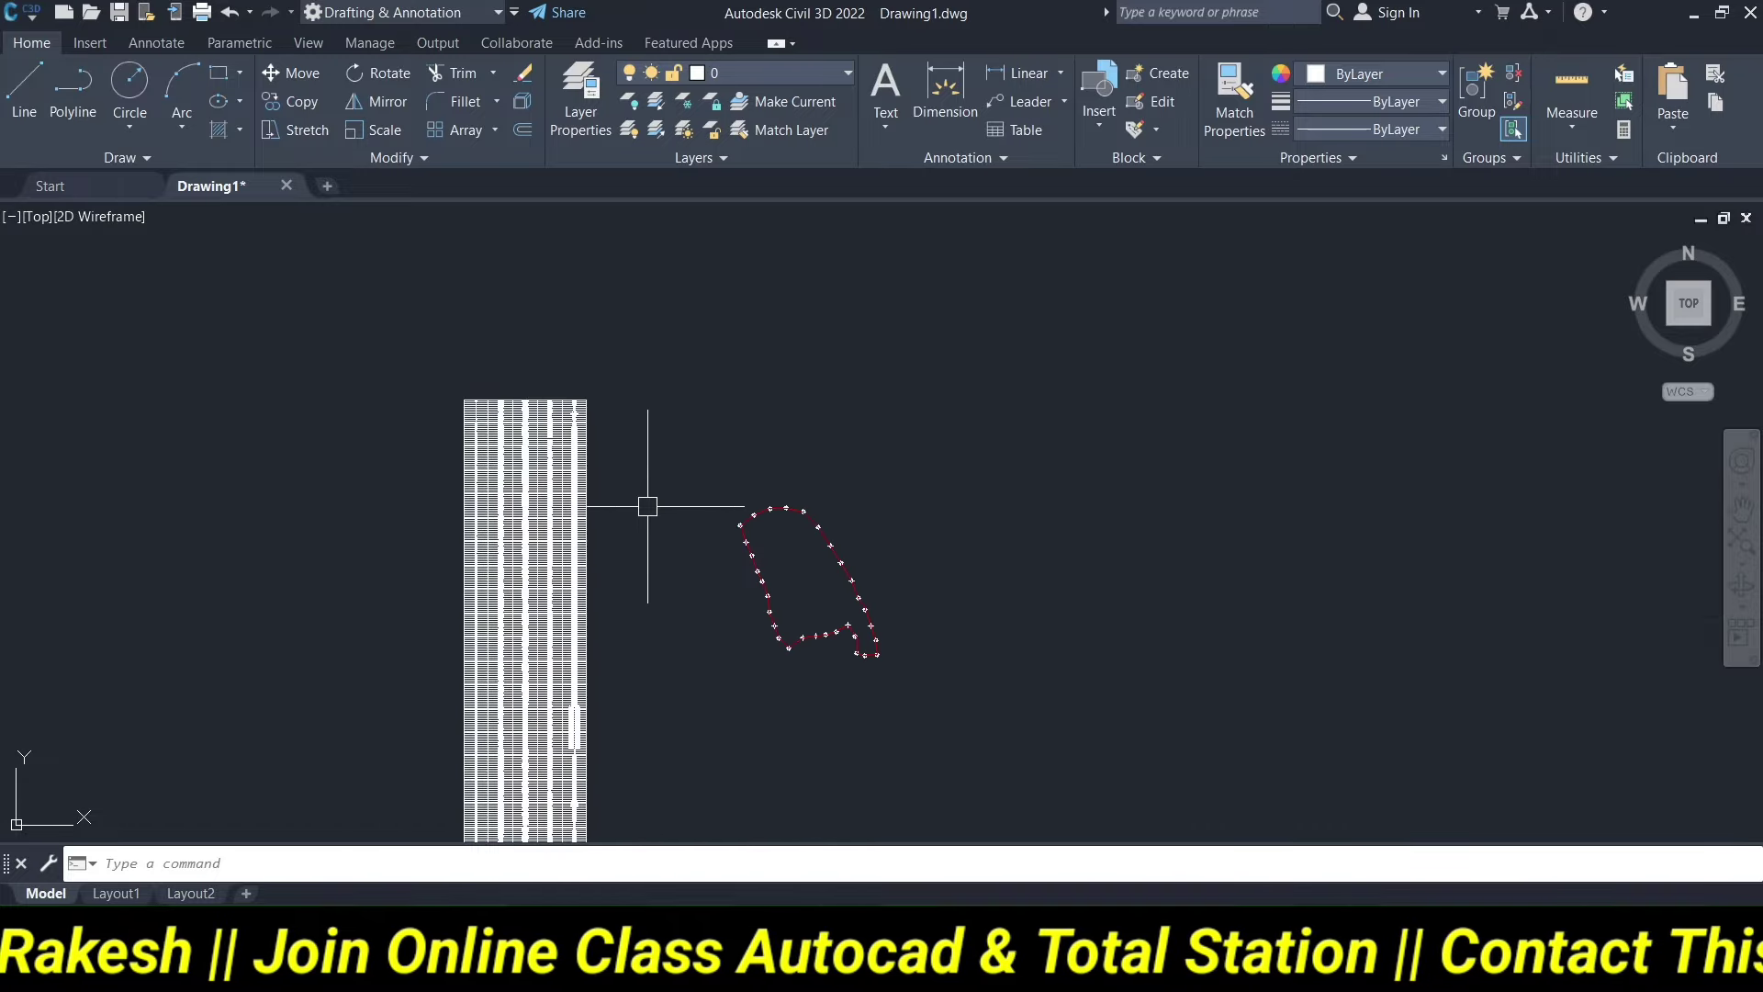
scroll(542, 471, "up", 5)
scroll(533, 471, "down", 2)
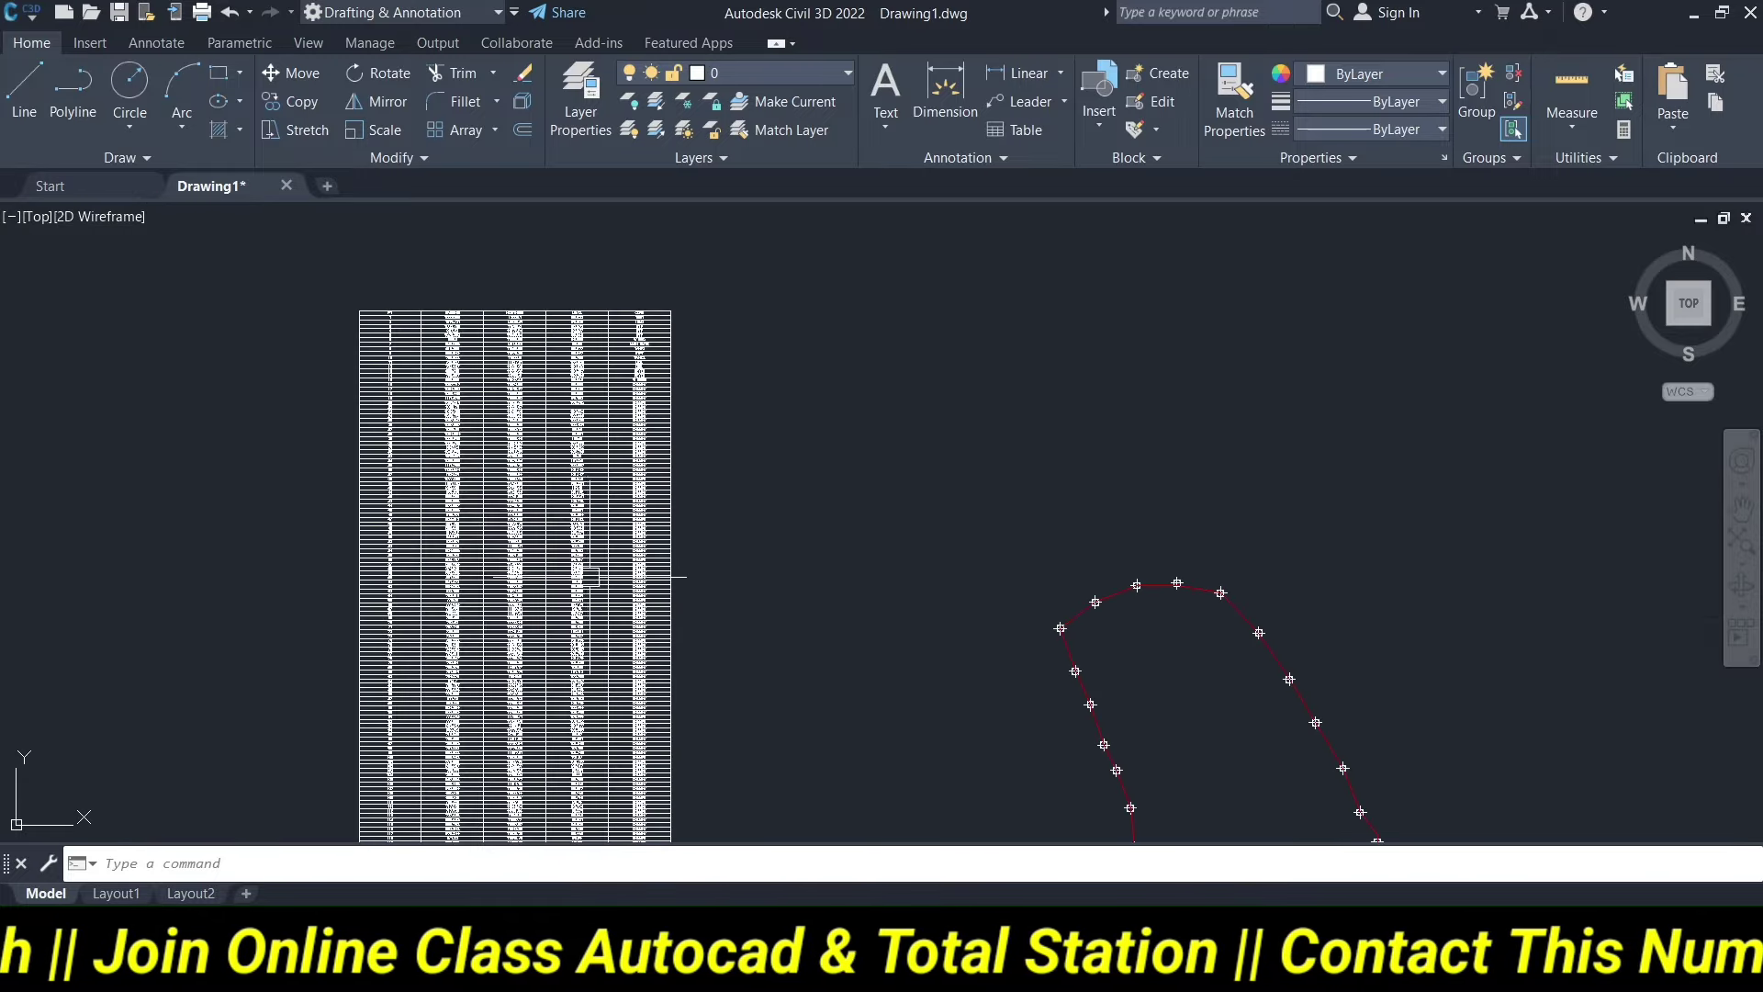
scroll(629, 721, "down", 4)
scroll(591, 831, "up", 4)
scroll(634, 734, "up", 2)
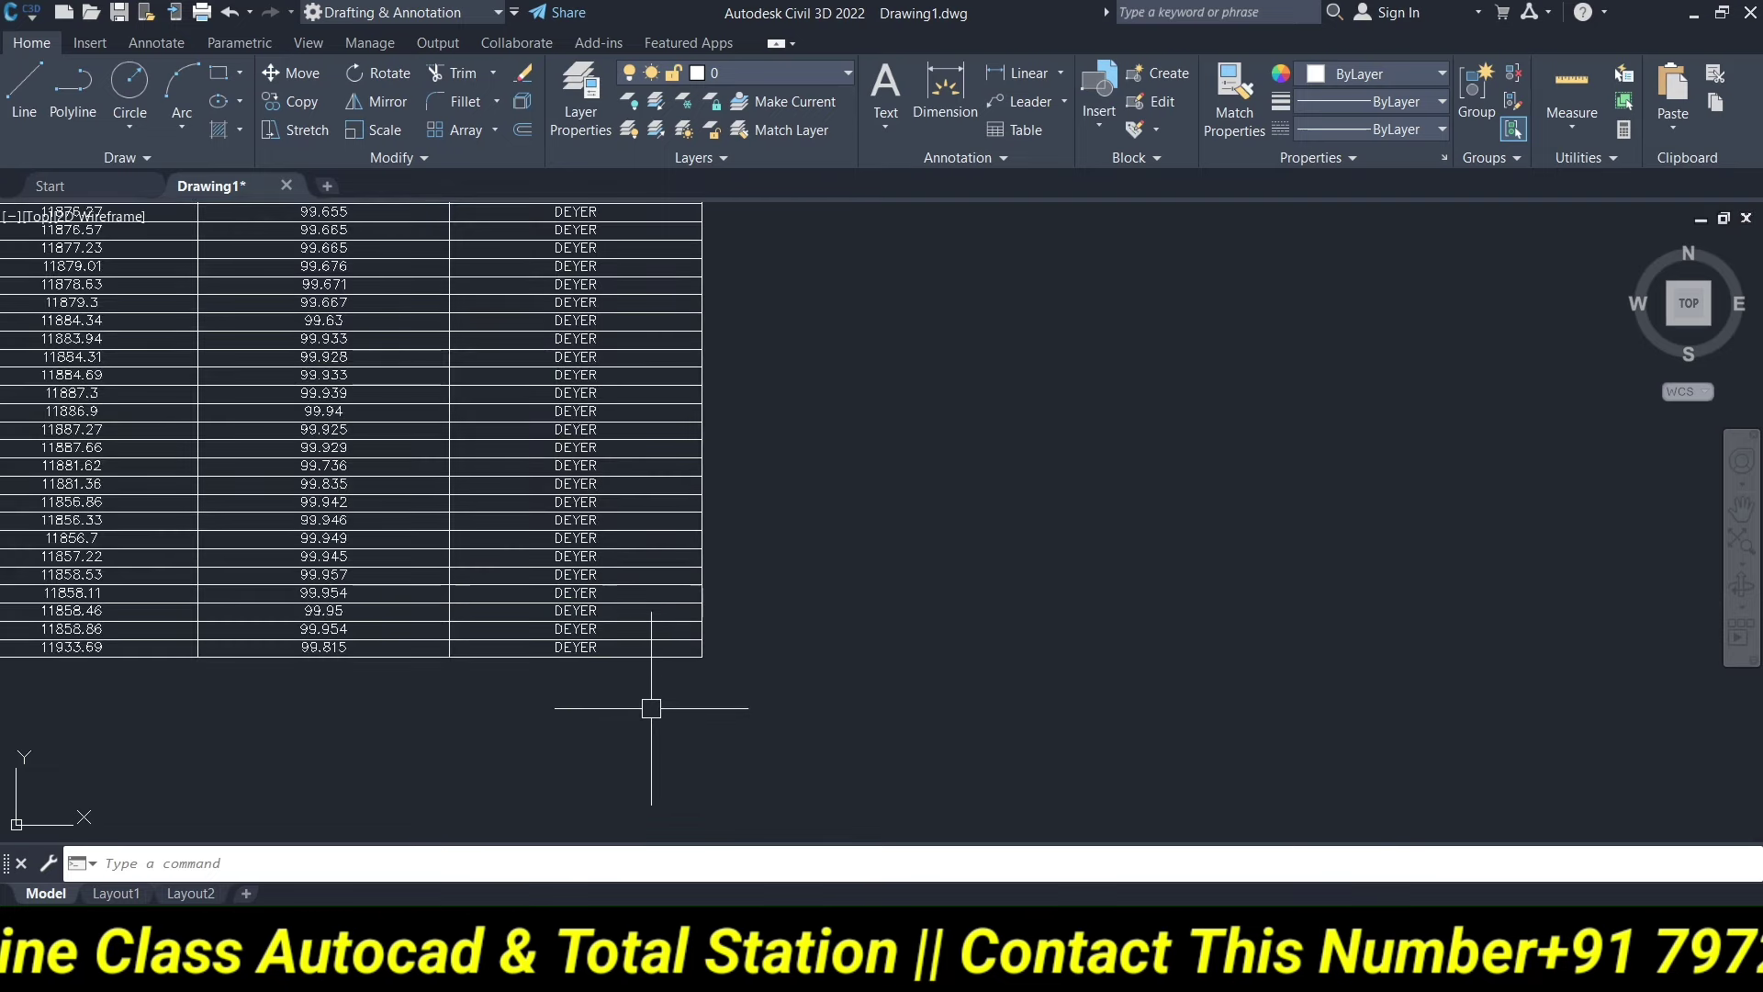
Select the survey point table so its grips show.
left_click(653, 660)
scroll(661, 657, "down", 2)
scroll(644, 638, "up", 4)
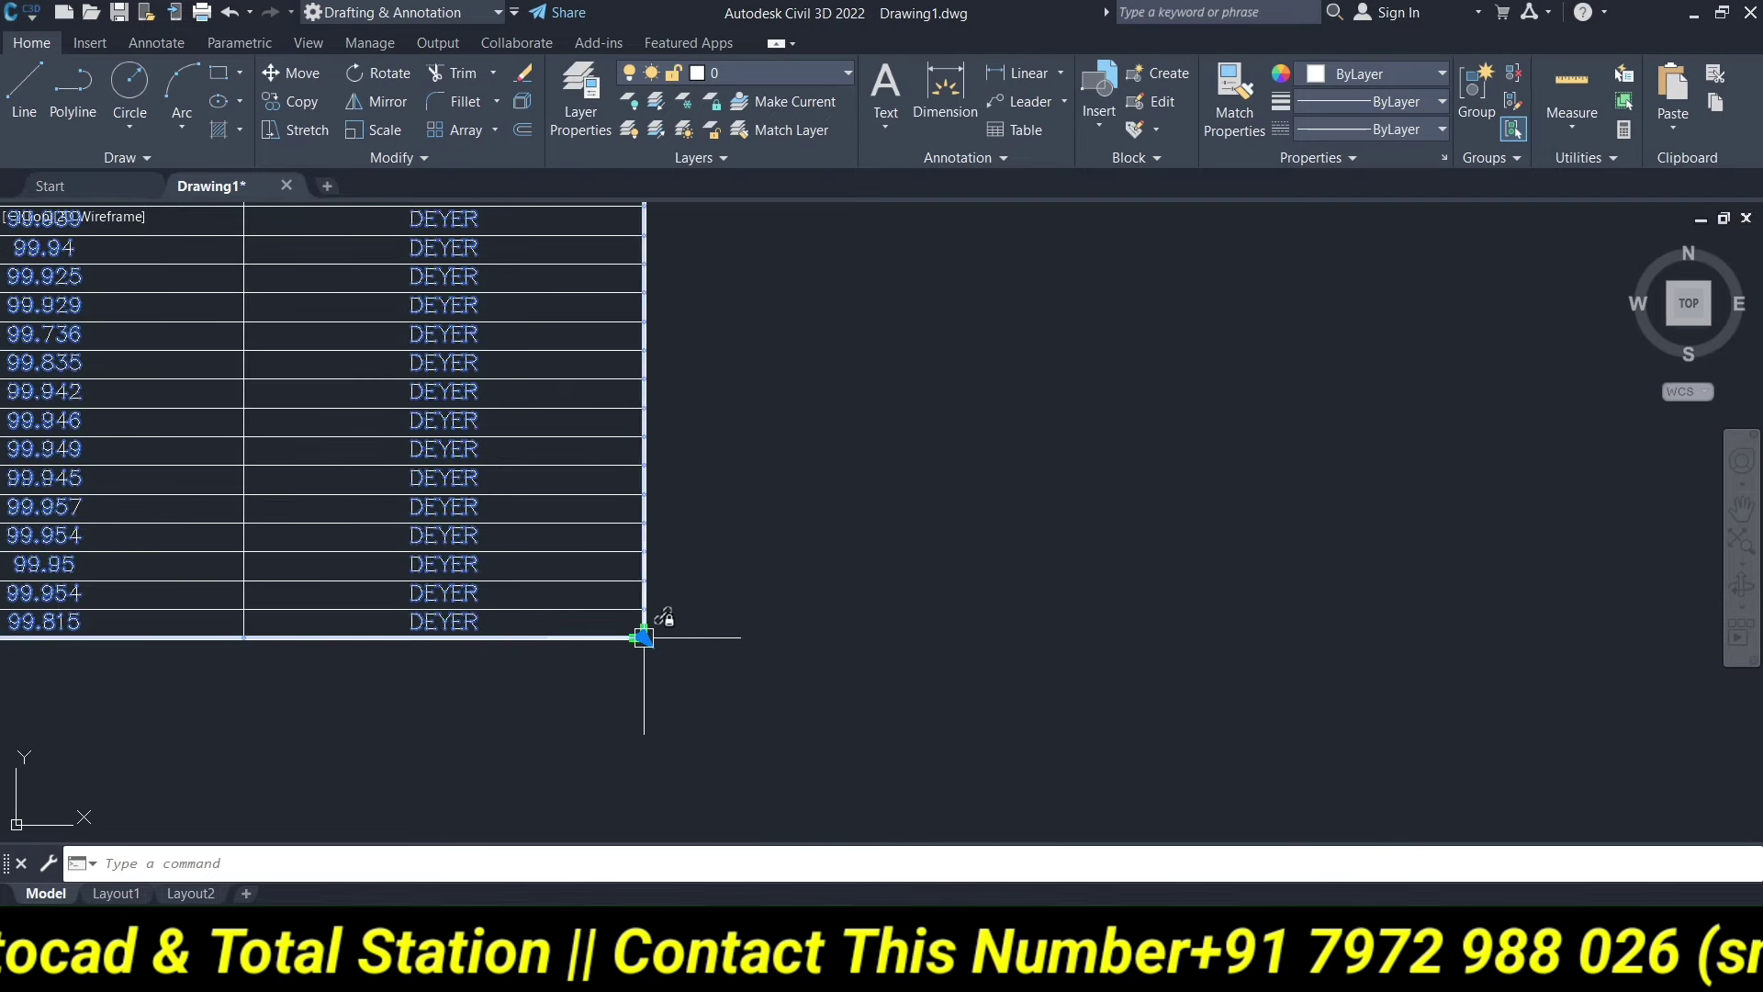
Stretch the table's corner and bottom-edge grips to enlarge it.
left_click(643, 636)
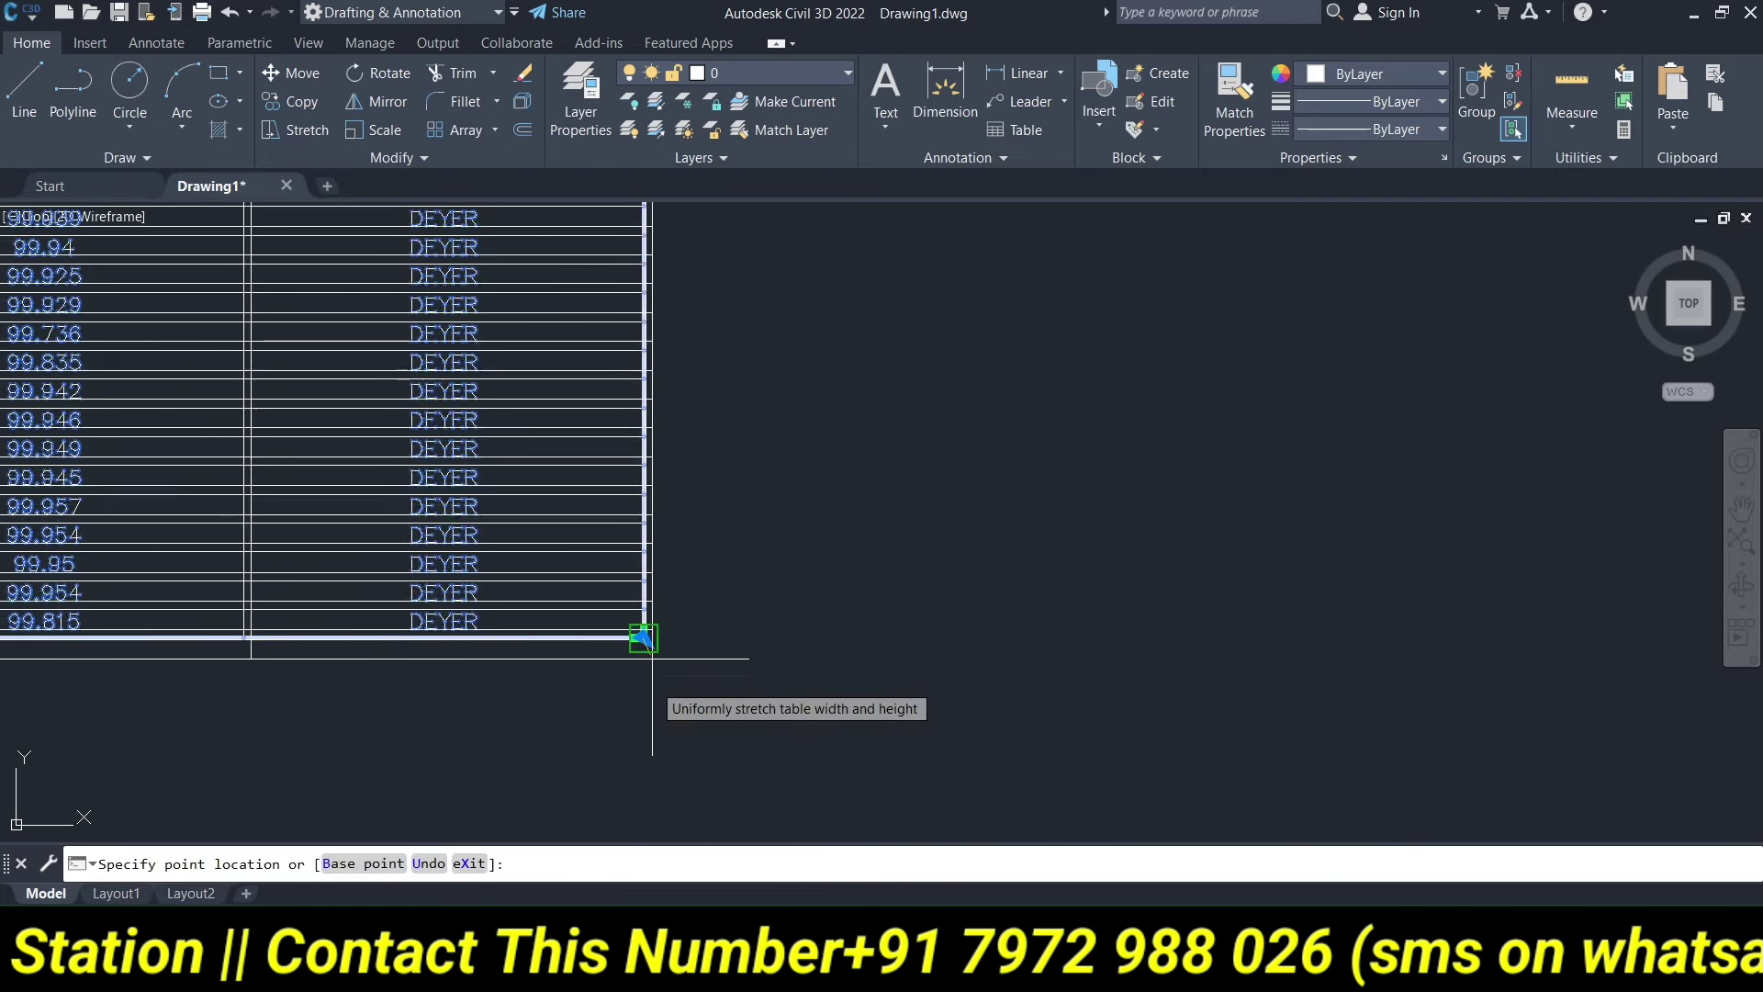
left_click(642, 632)
scroll(680, 684, "down", 5)
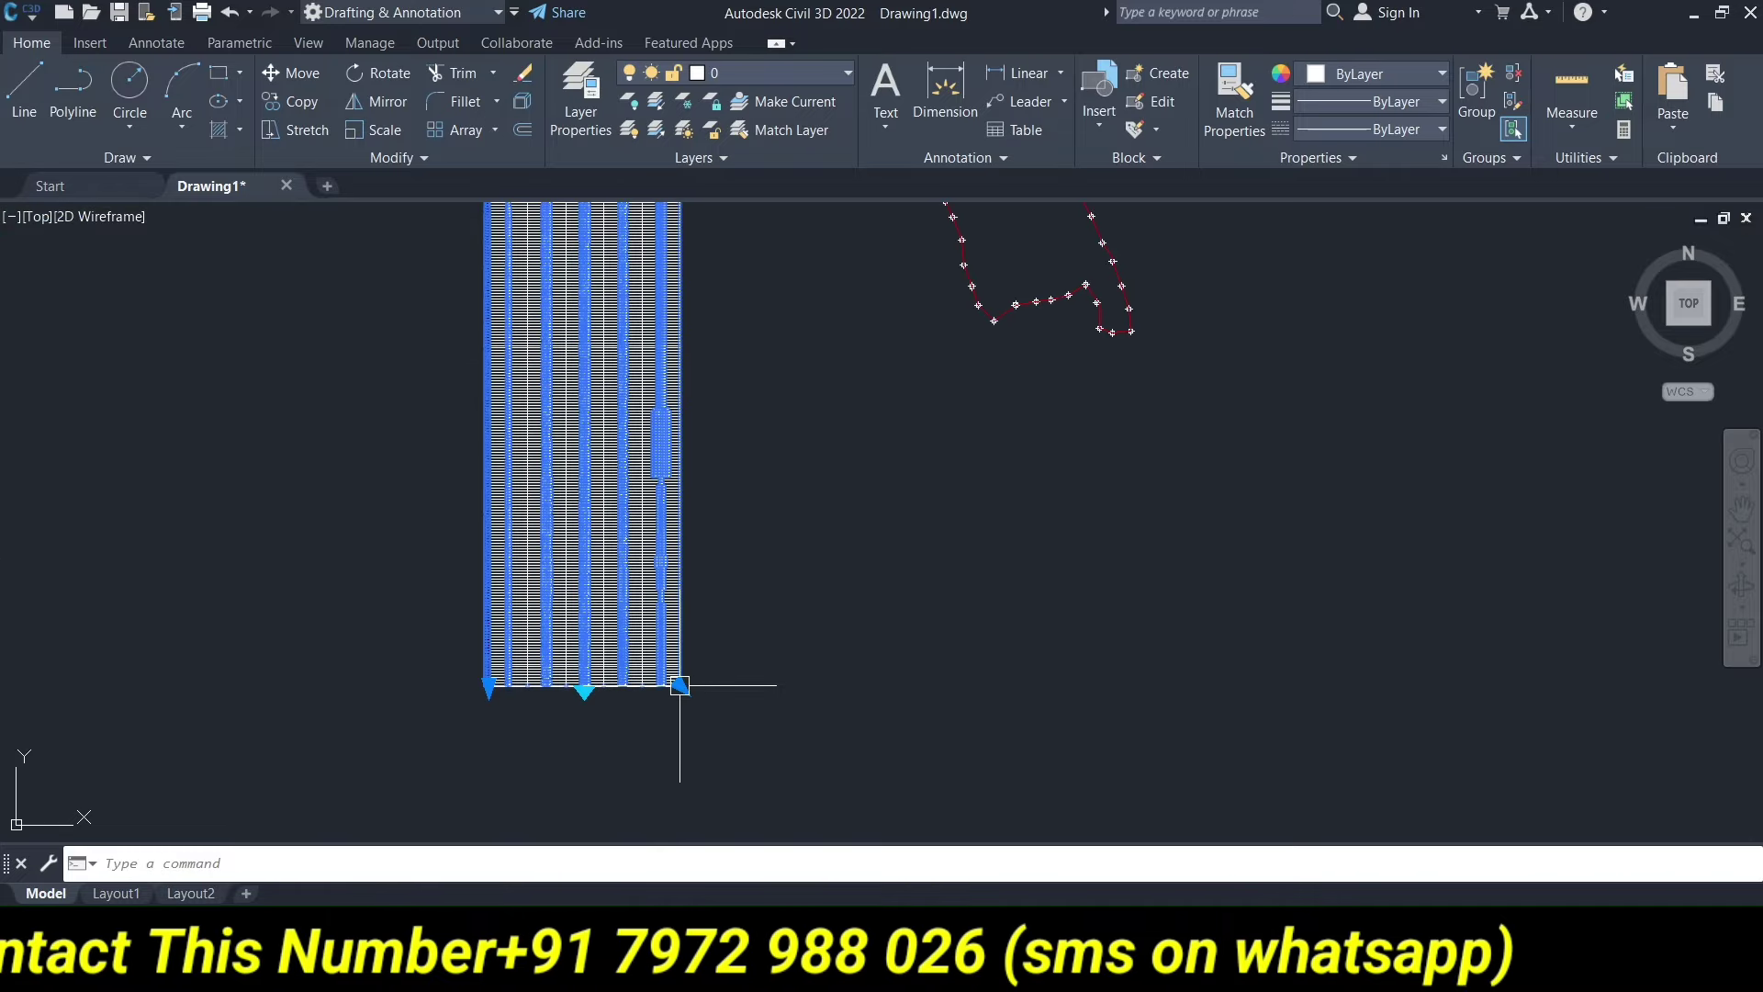
scroll(602, 658, "up", 4)
scroll(570, 701, "down", 2)
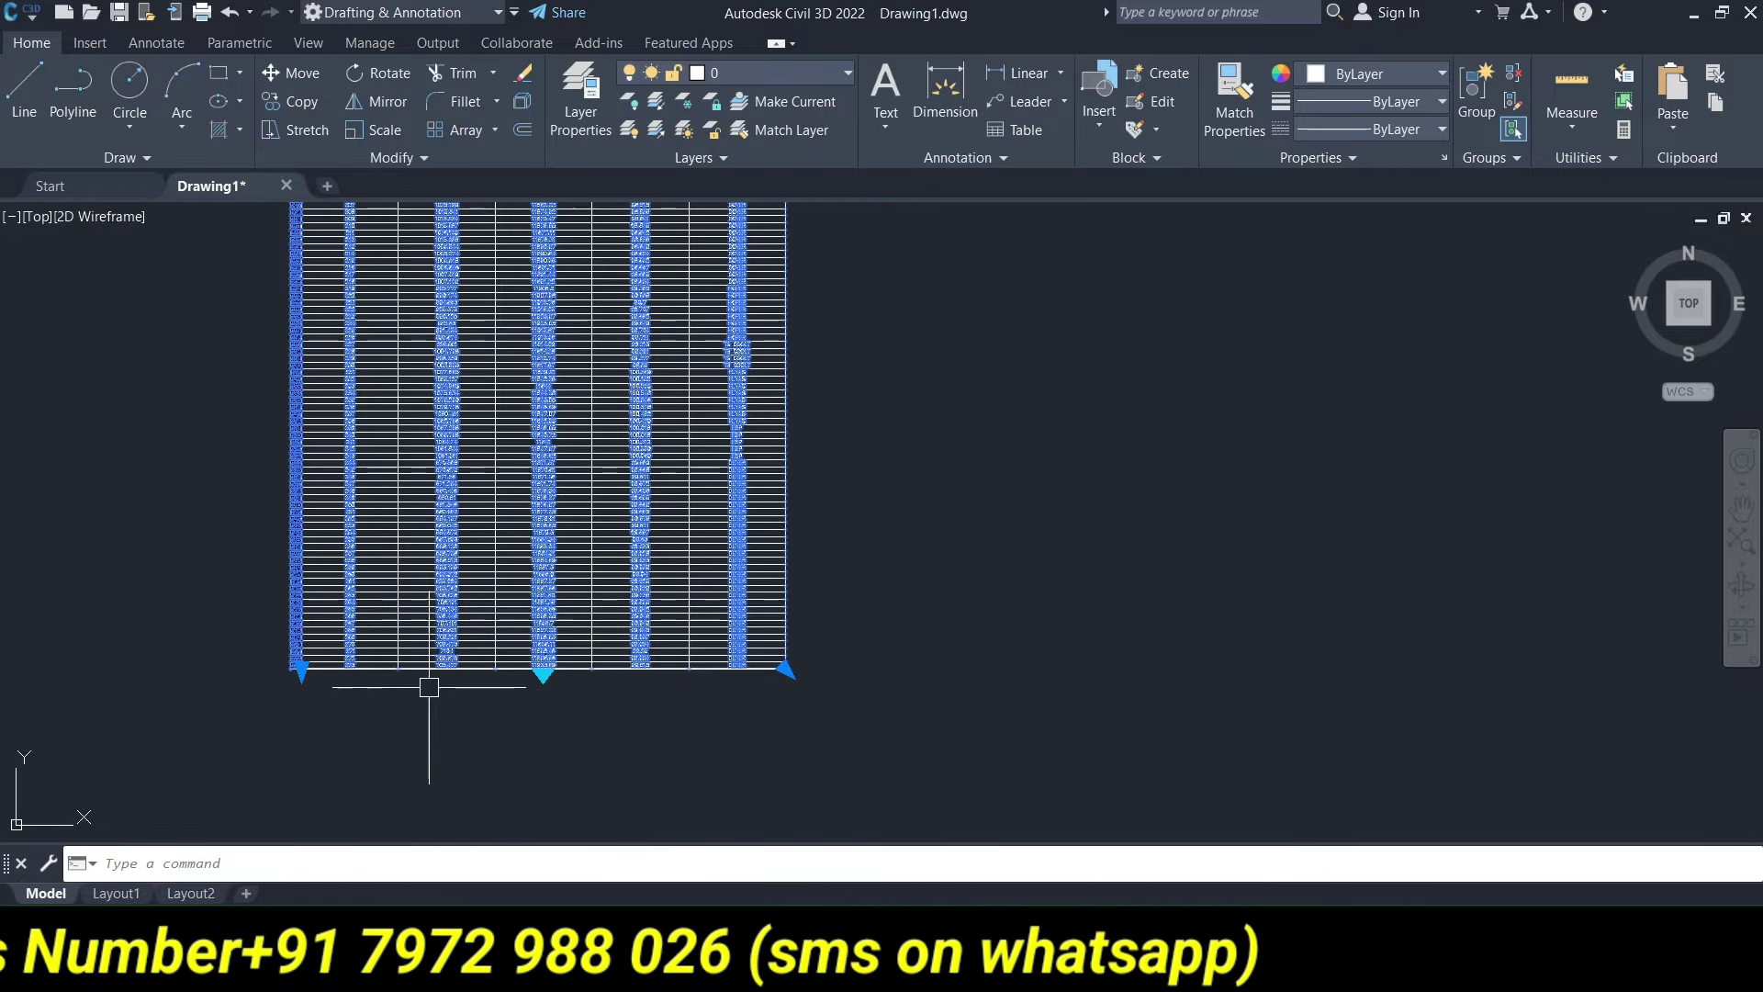
scroll(301, 670, "up", 5)
left_click(287, 651)
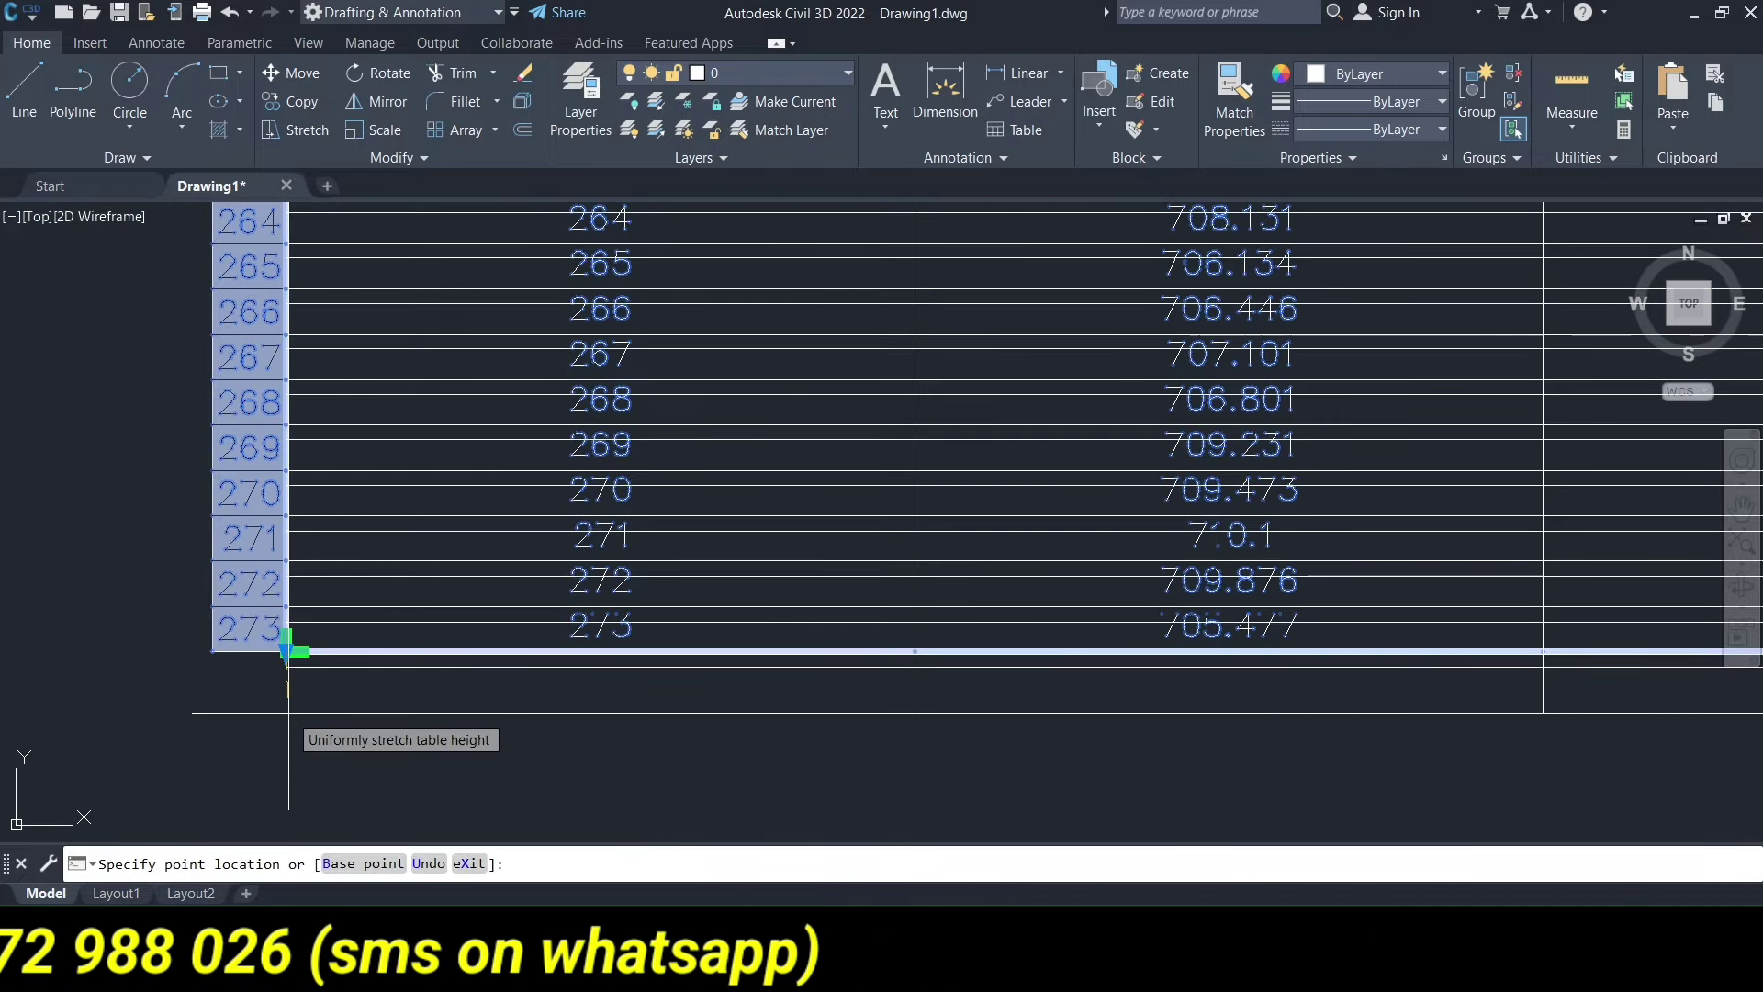
left_click(287, 650)
scroll(303, 661, "down", 5)
scroll(528, 441, "down", 3)
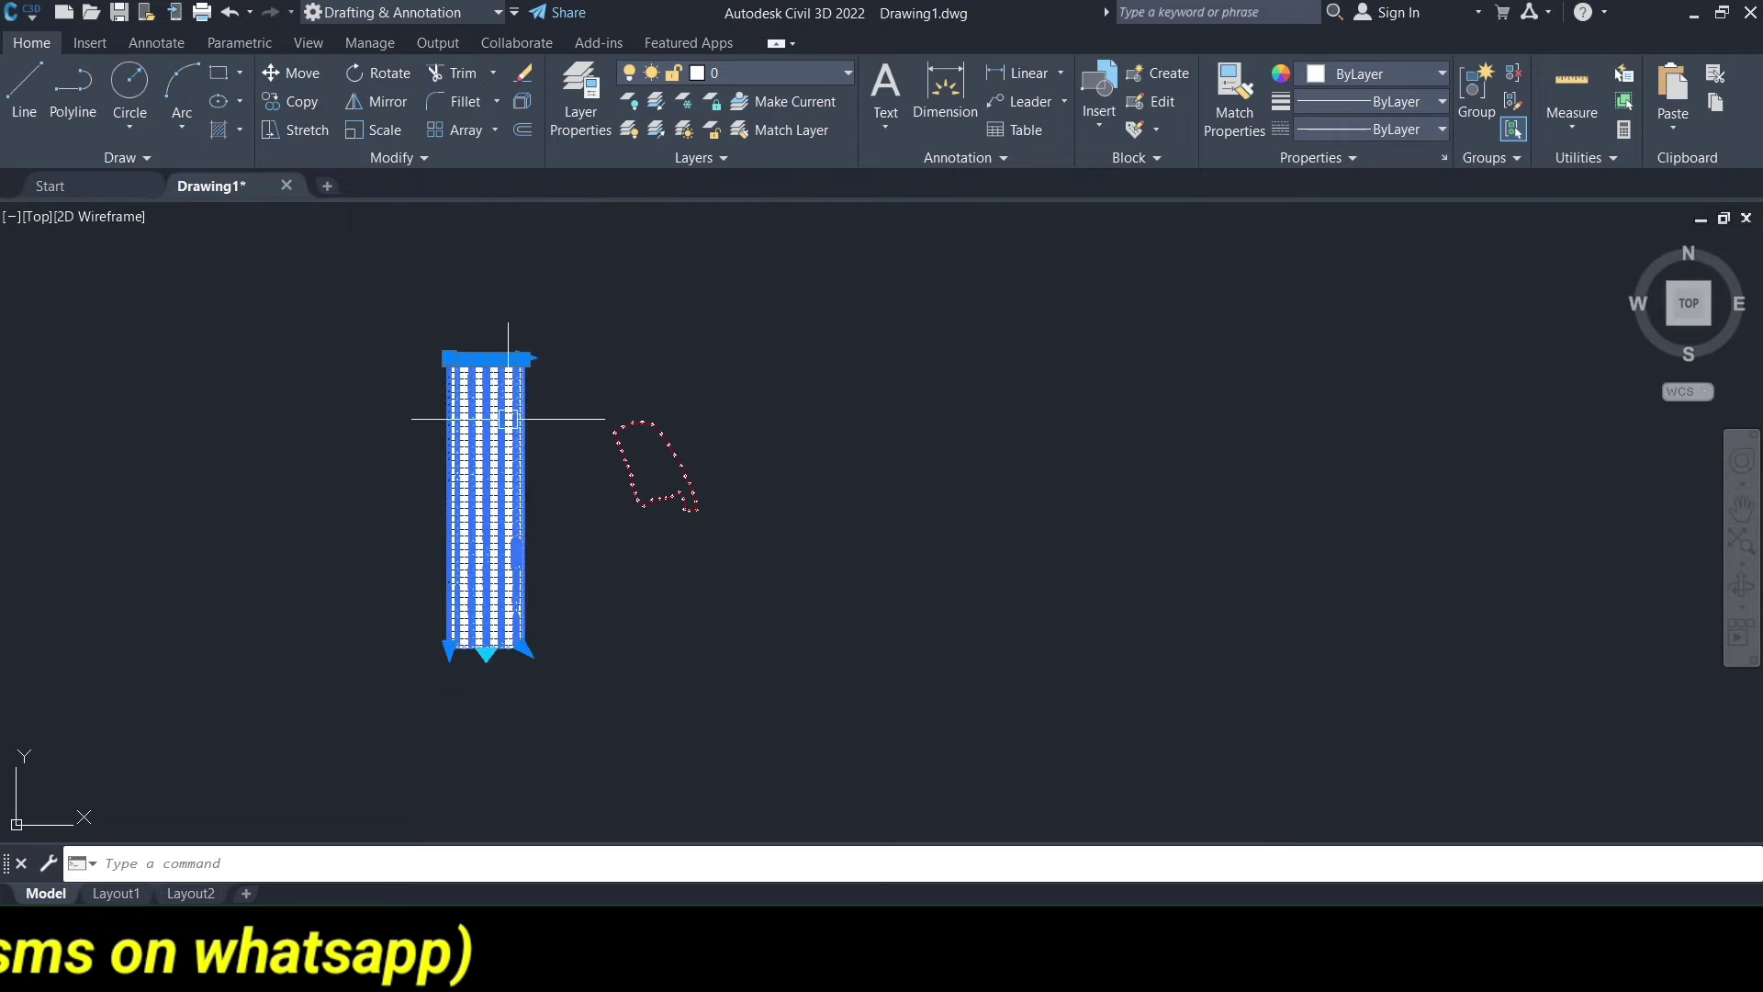
scroll(524, 367, "up", 6)
scroll(471, 573, "up", 5)
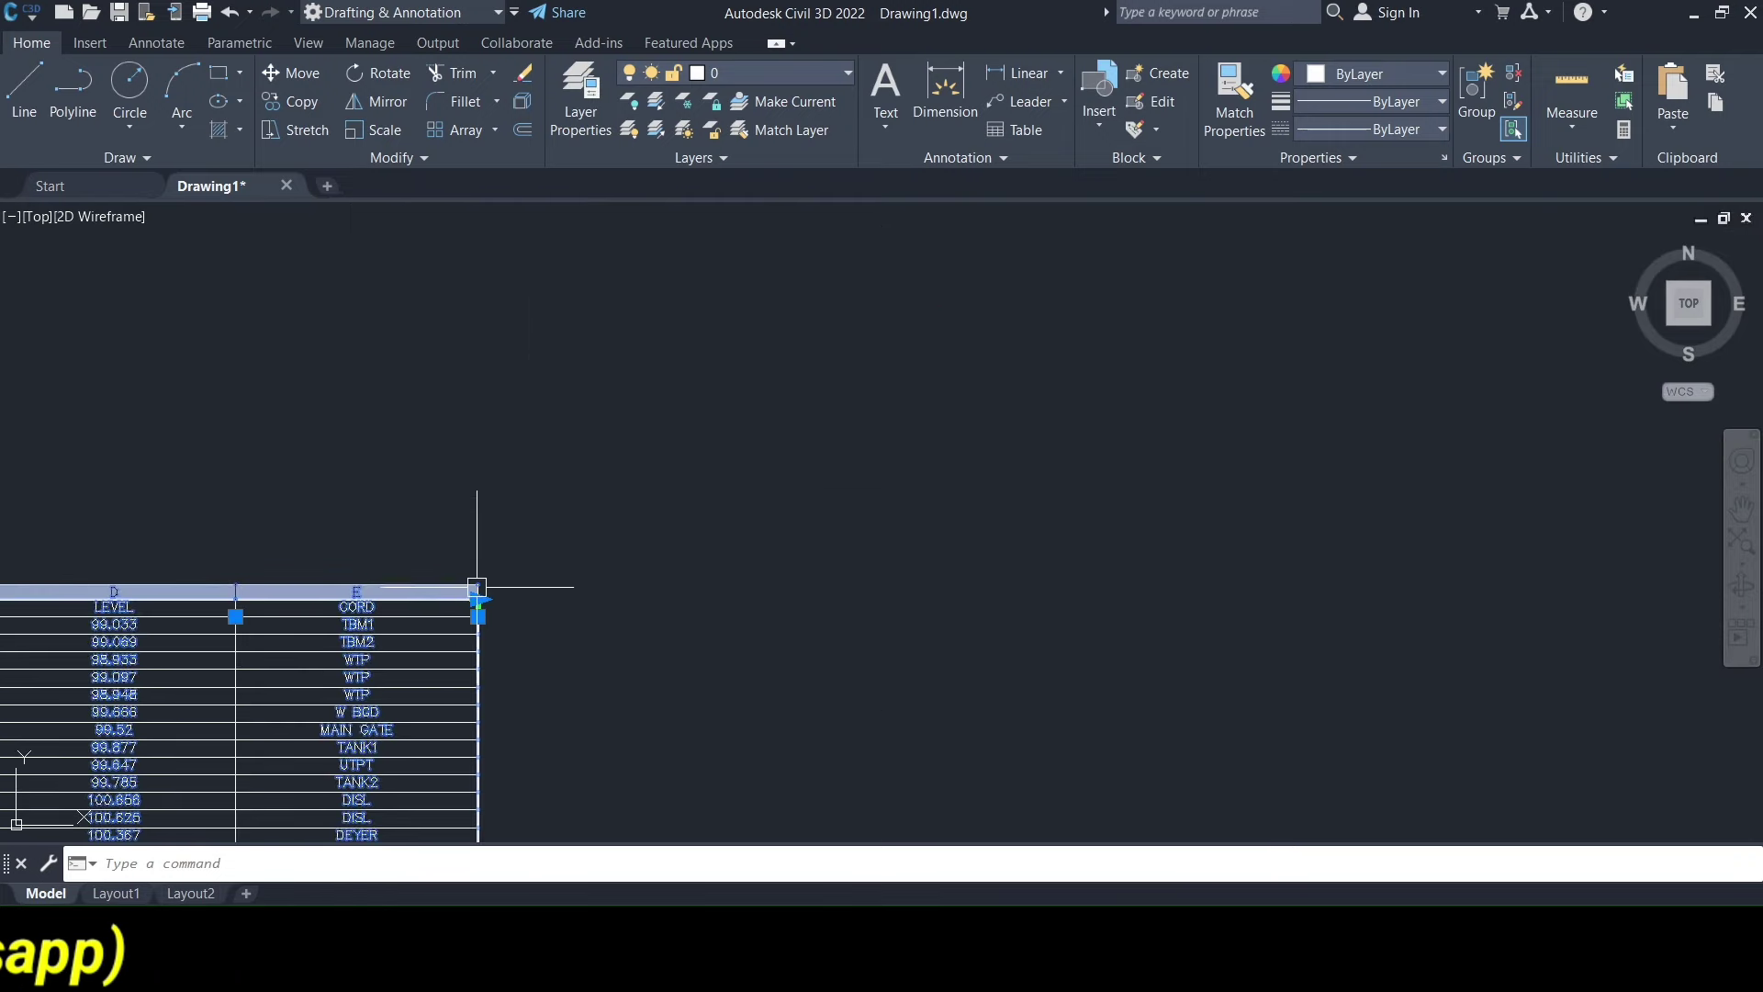
Widen the table with its corner grip so all columns read clearly.
left_click(477, 599)
left_click(621, 595)
scroll(694, 555, "down", 3)
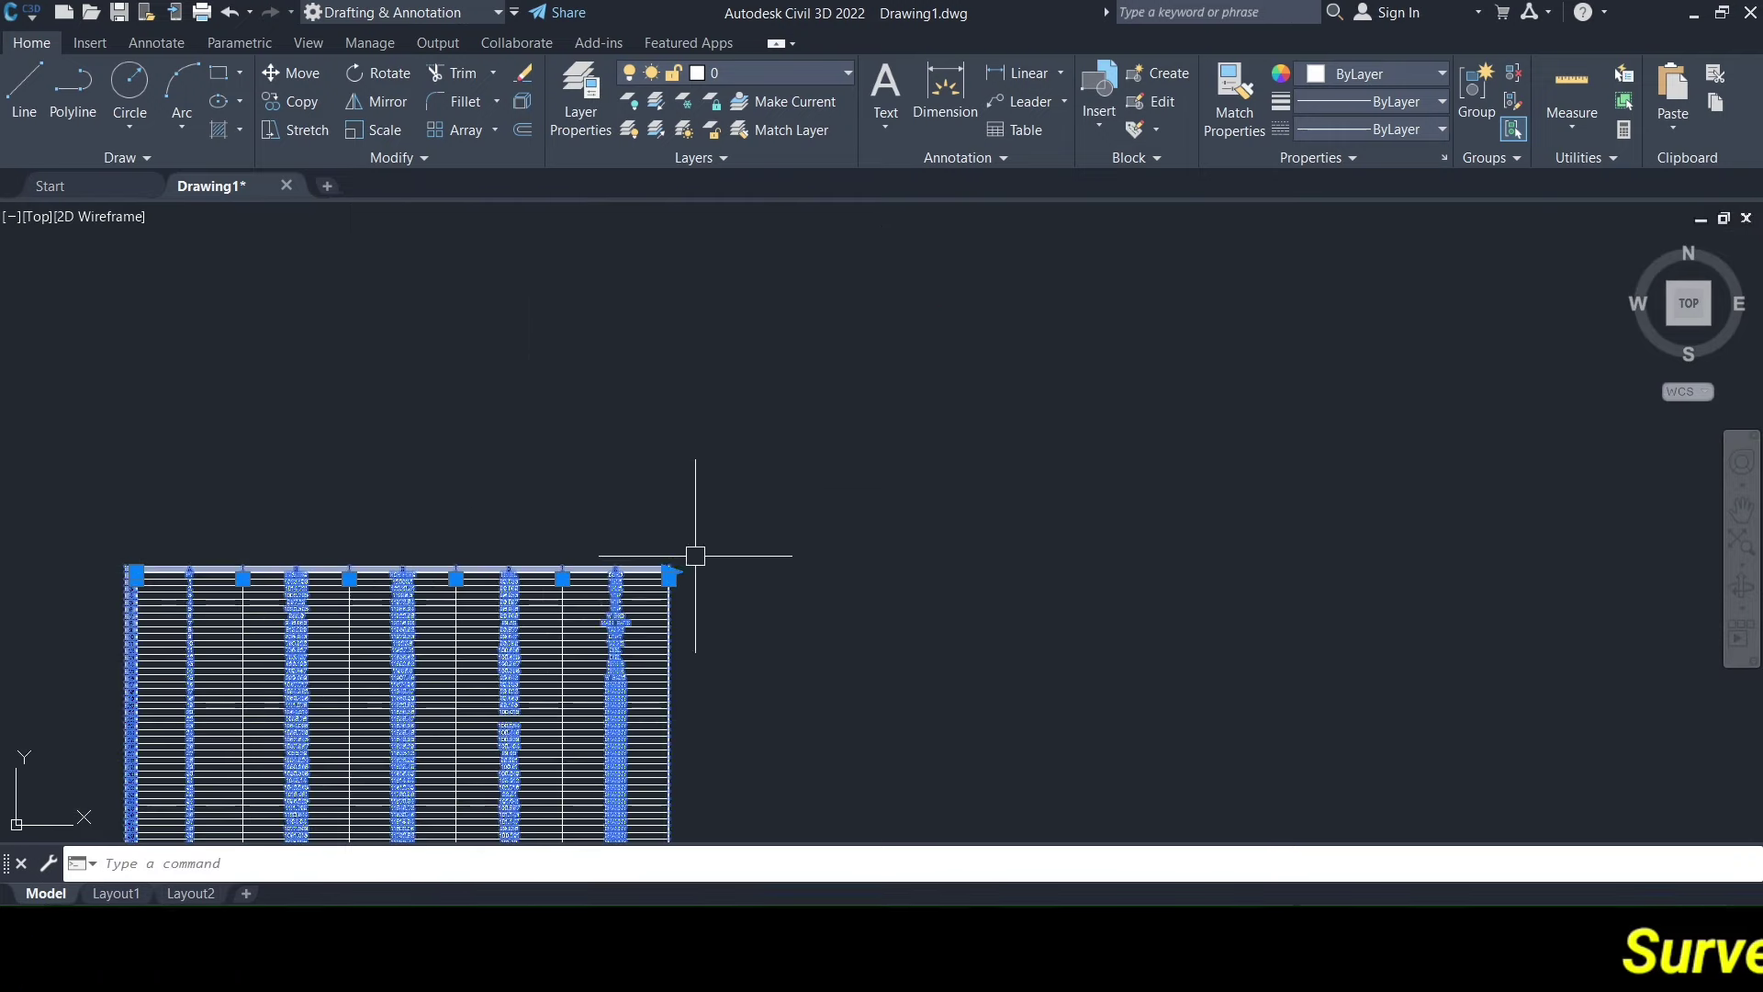
scroll(624, 554, "down", 3)
scroll(386, 679, "up", 4)
left_click(642, 364)
key("Escape")
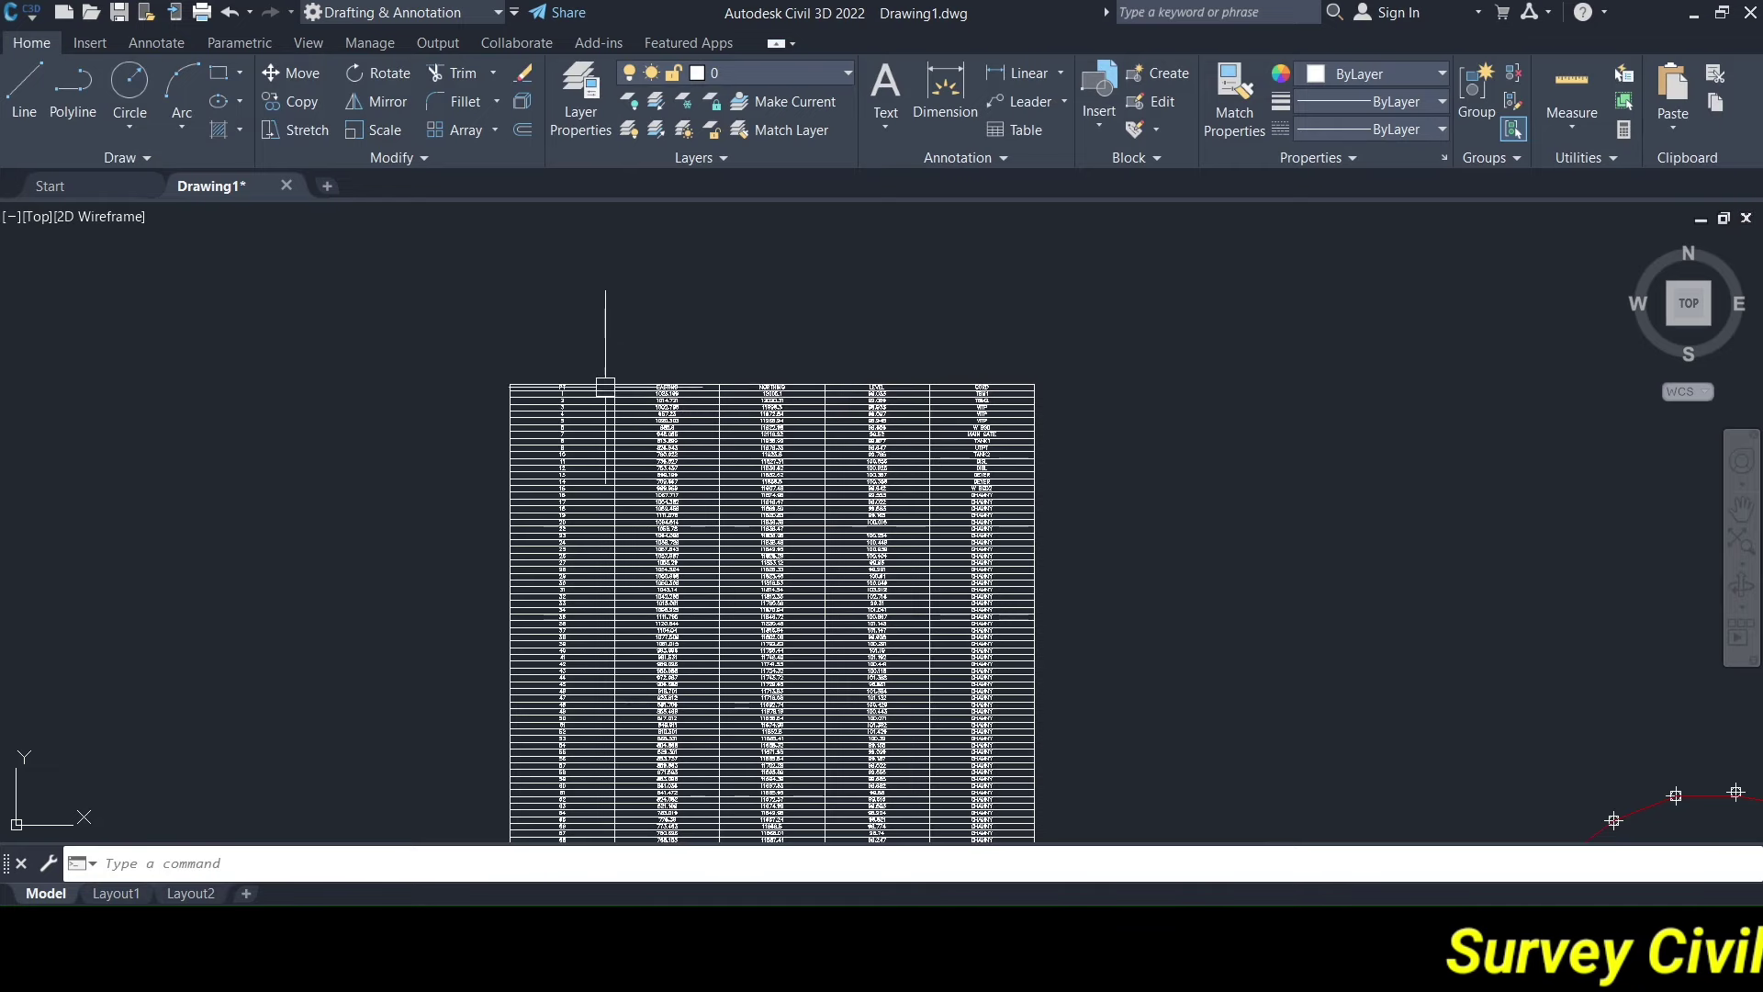
scroll(602, 382, "up", 4)
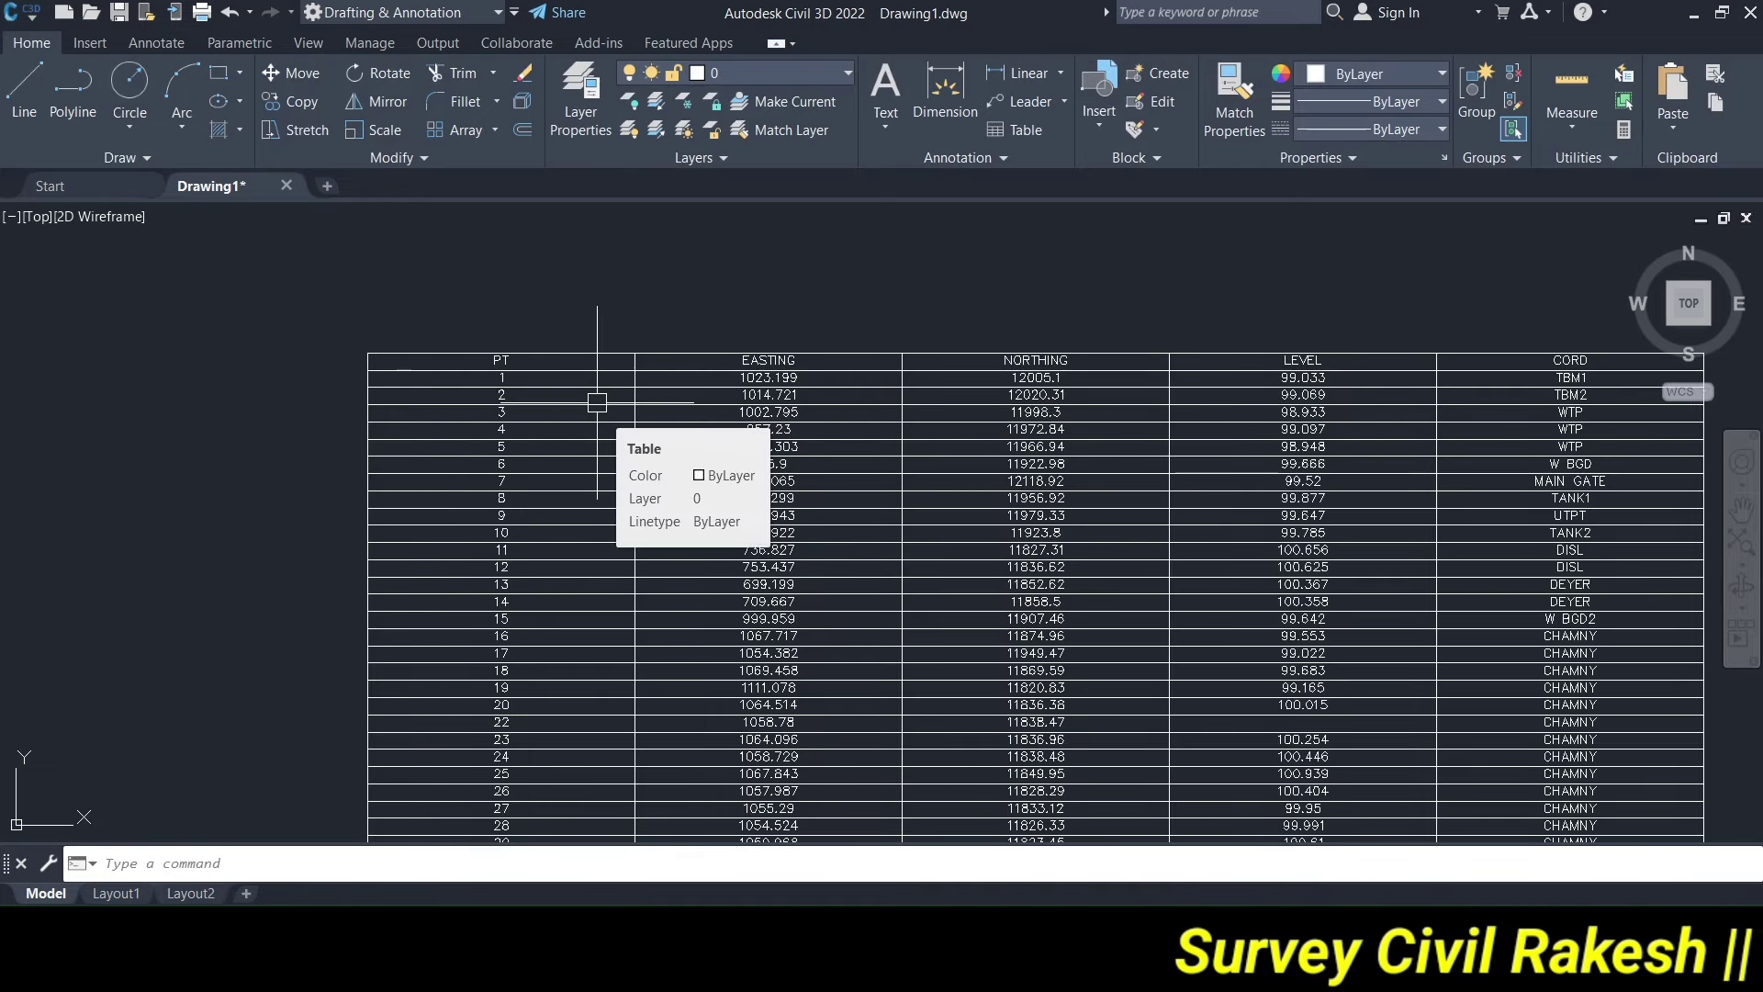
Select the table's PT column (column A).
left_click(597, 401)
scroll(590, 385, "down", 4)
scroll(584, 386, "up", 4)
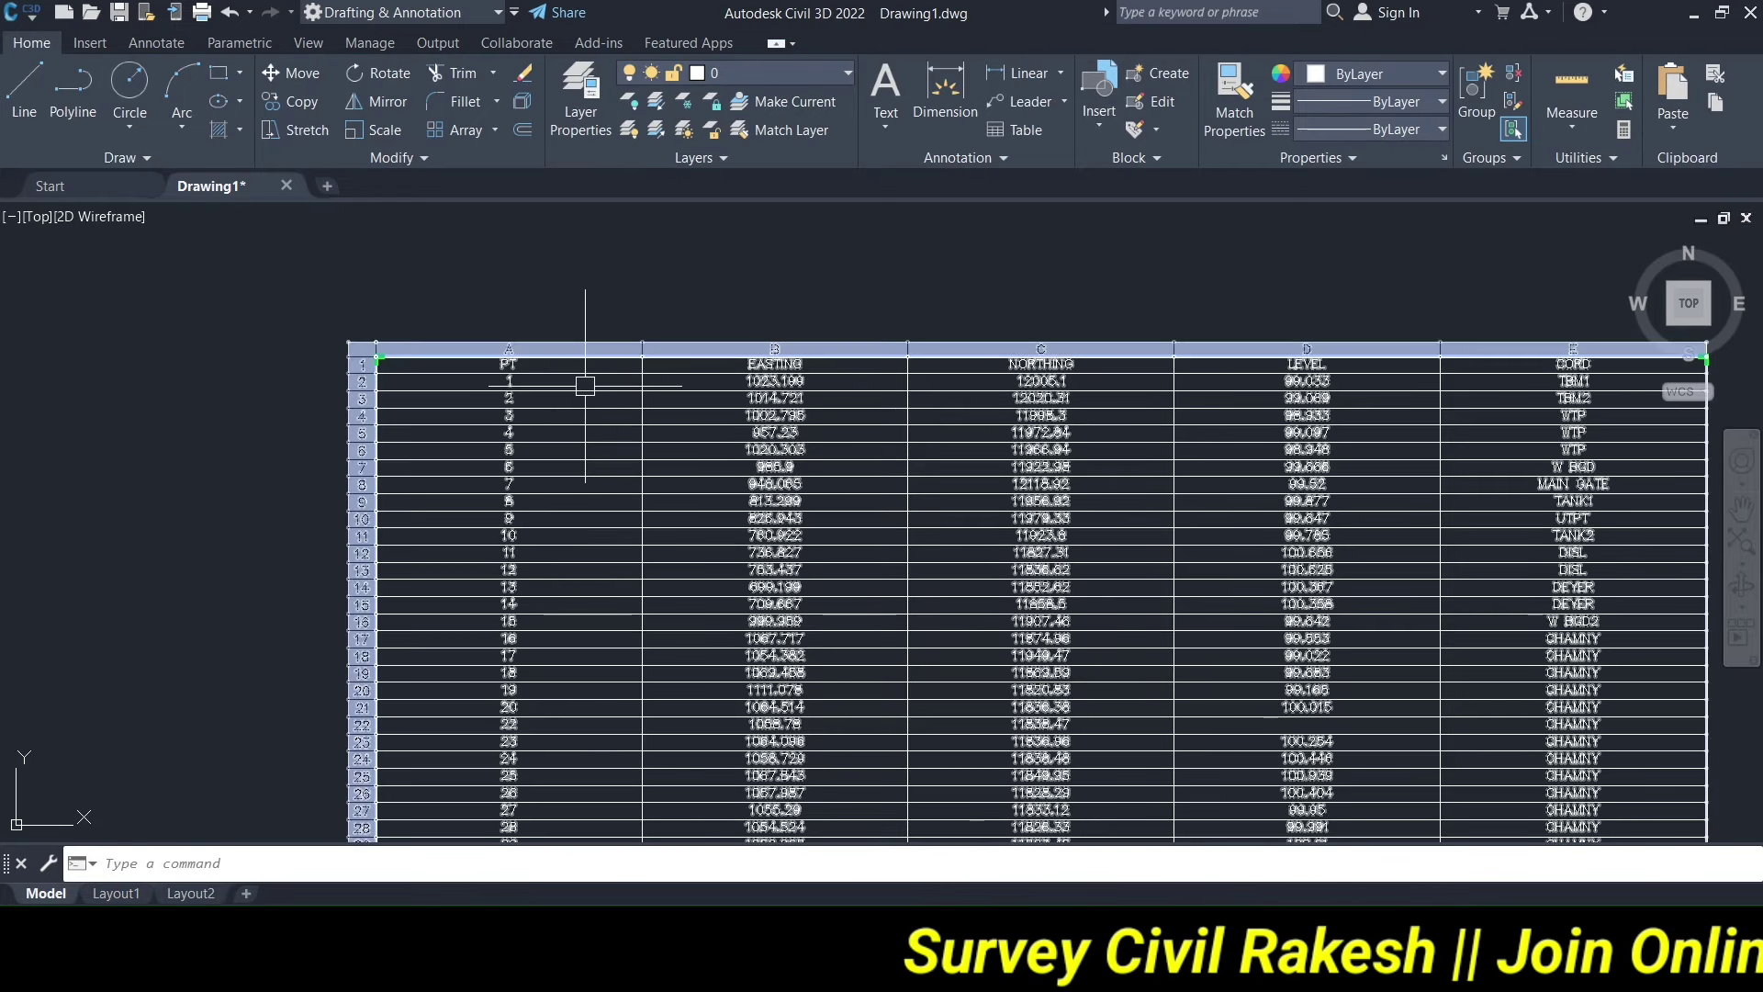
scroll(395, 358, "up", 2)
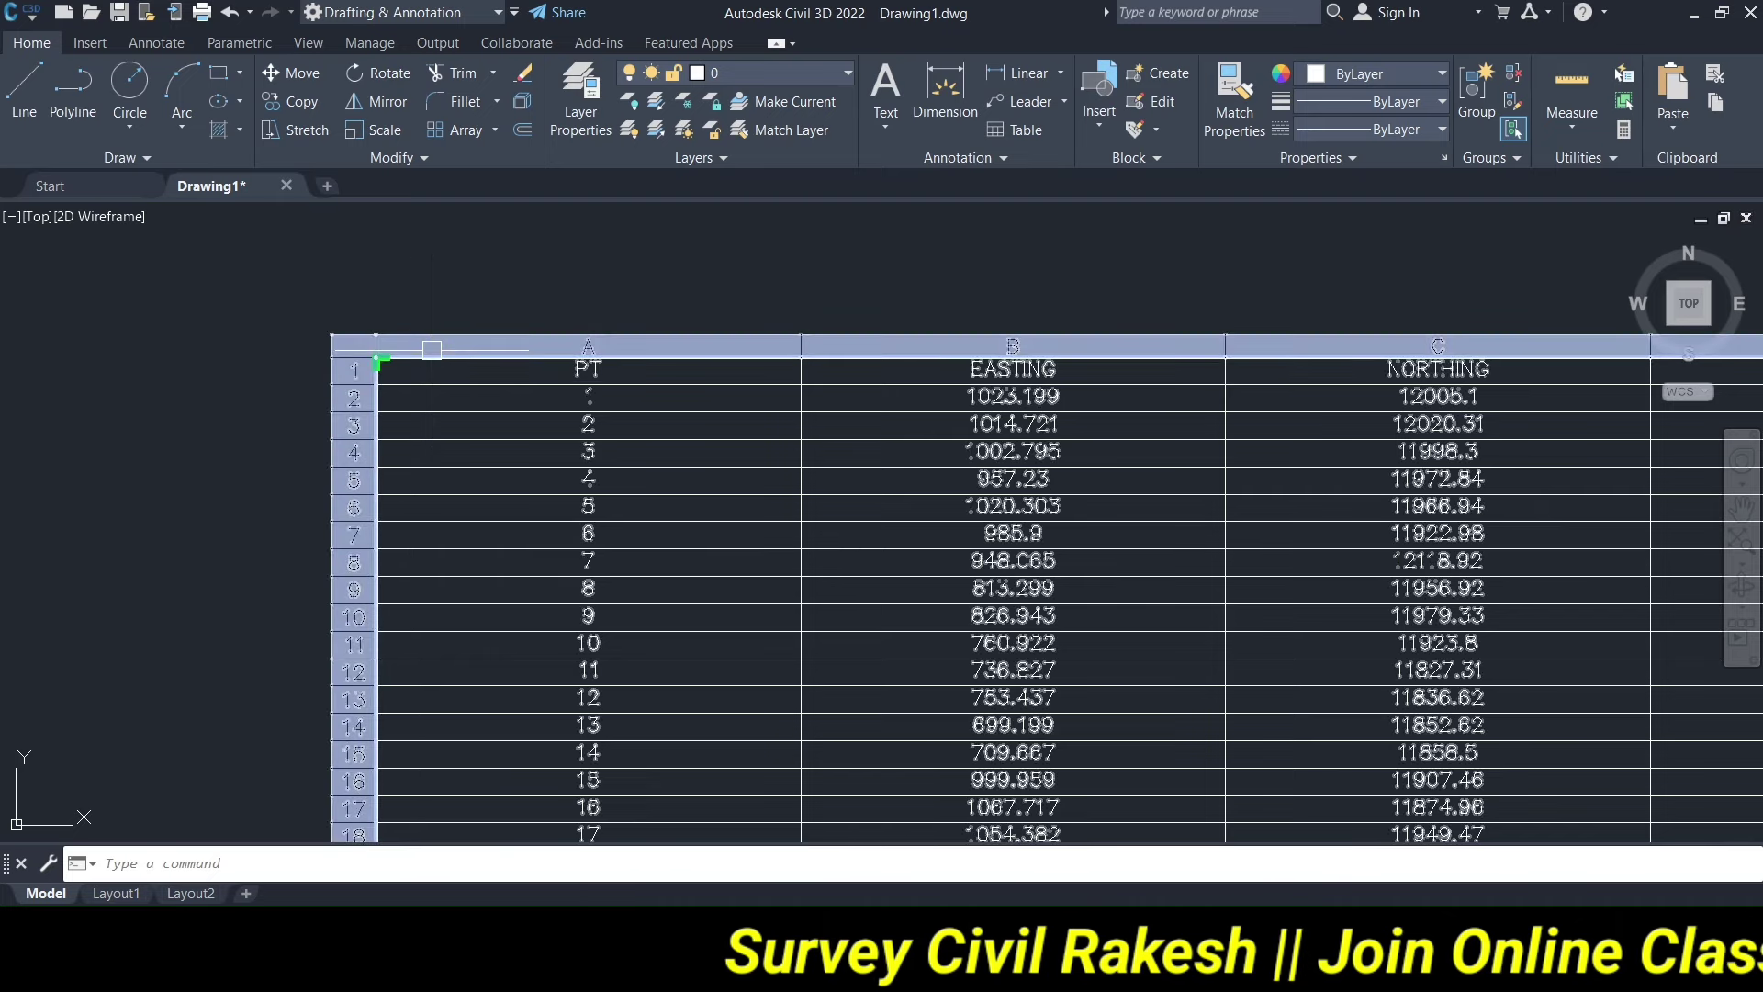
left_click(423, 344)
Unlock the selected table cells via Locking > Unlocked.
right_click(424, 344)
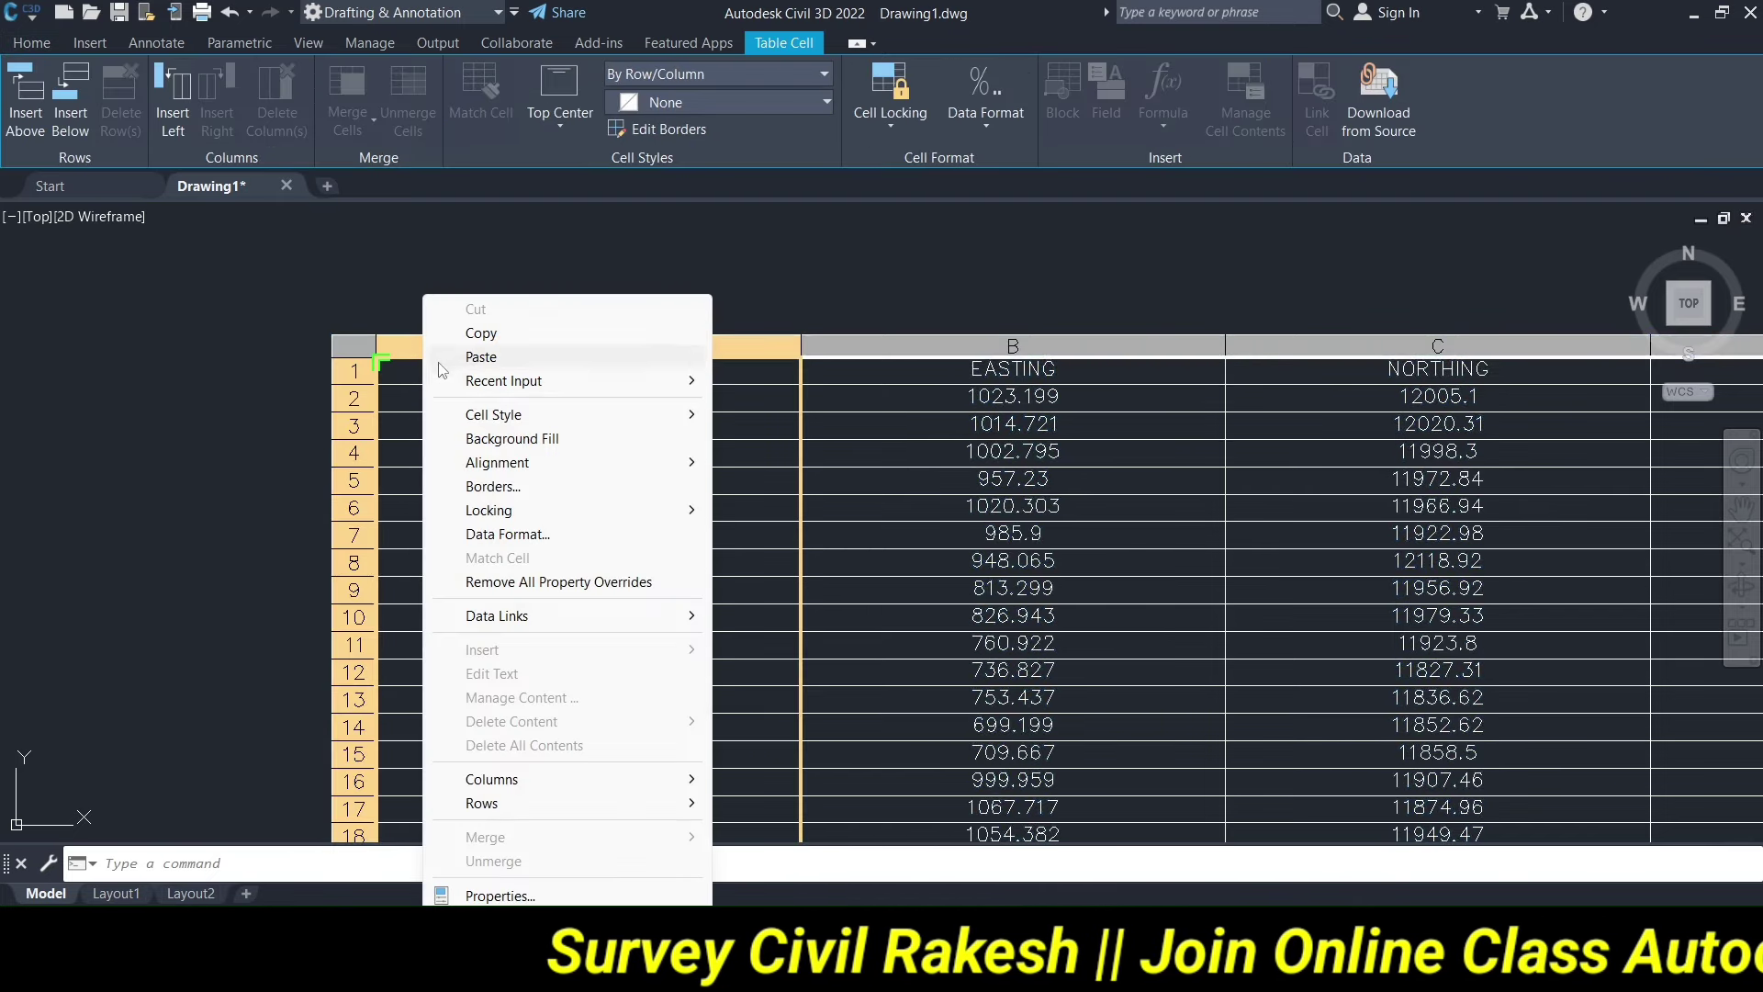
mouse_move(488, 509)
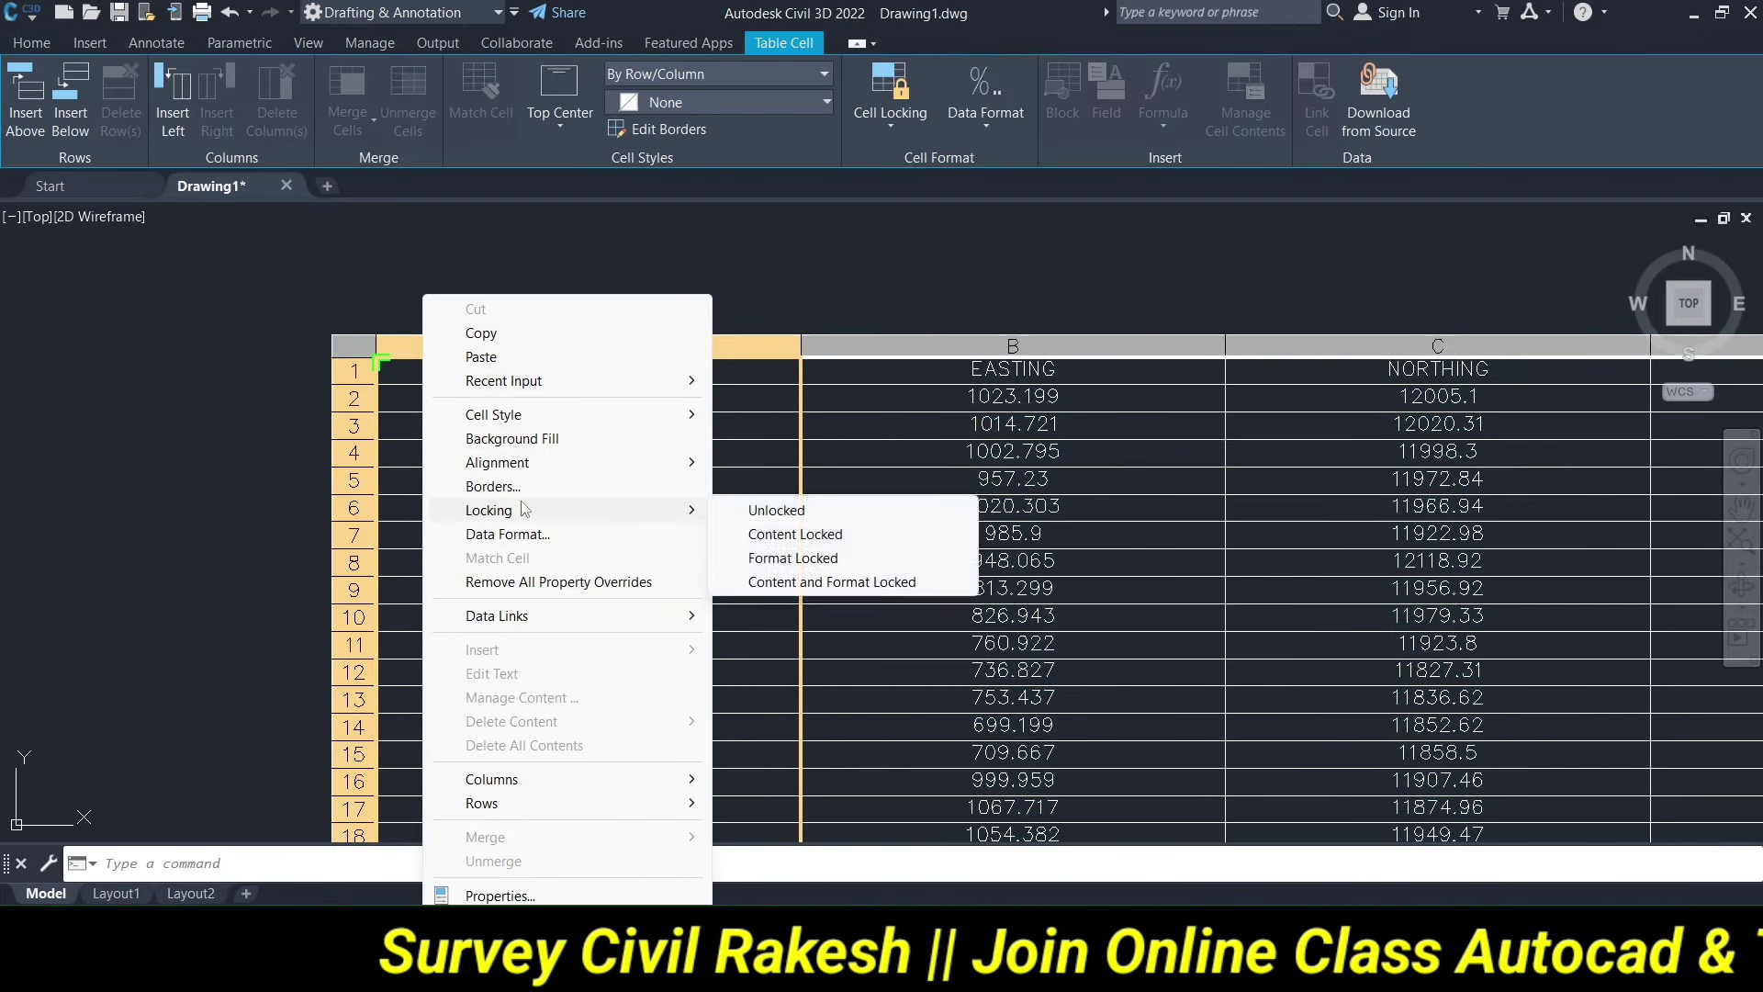
left_click(752, 510)
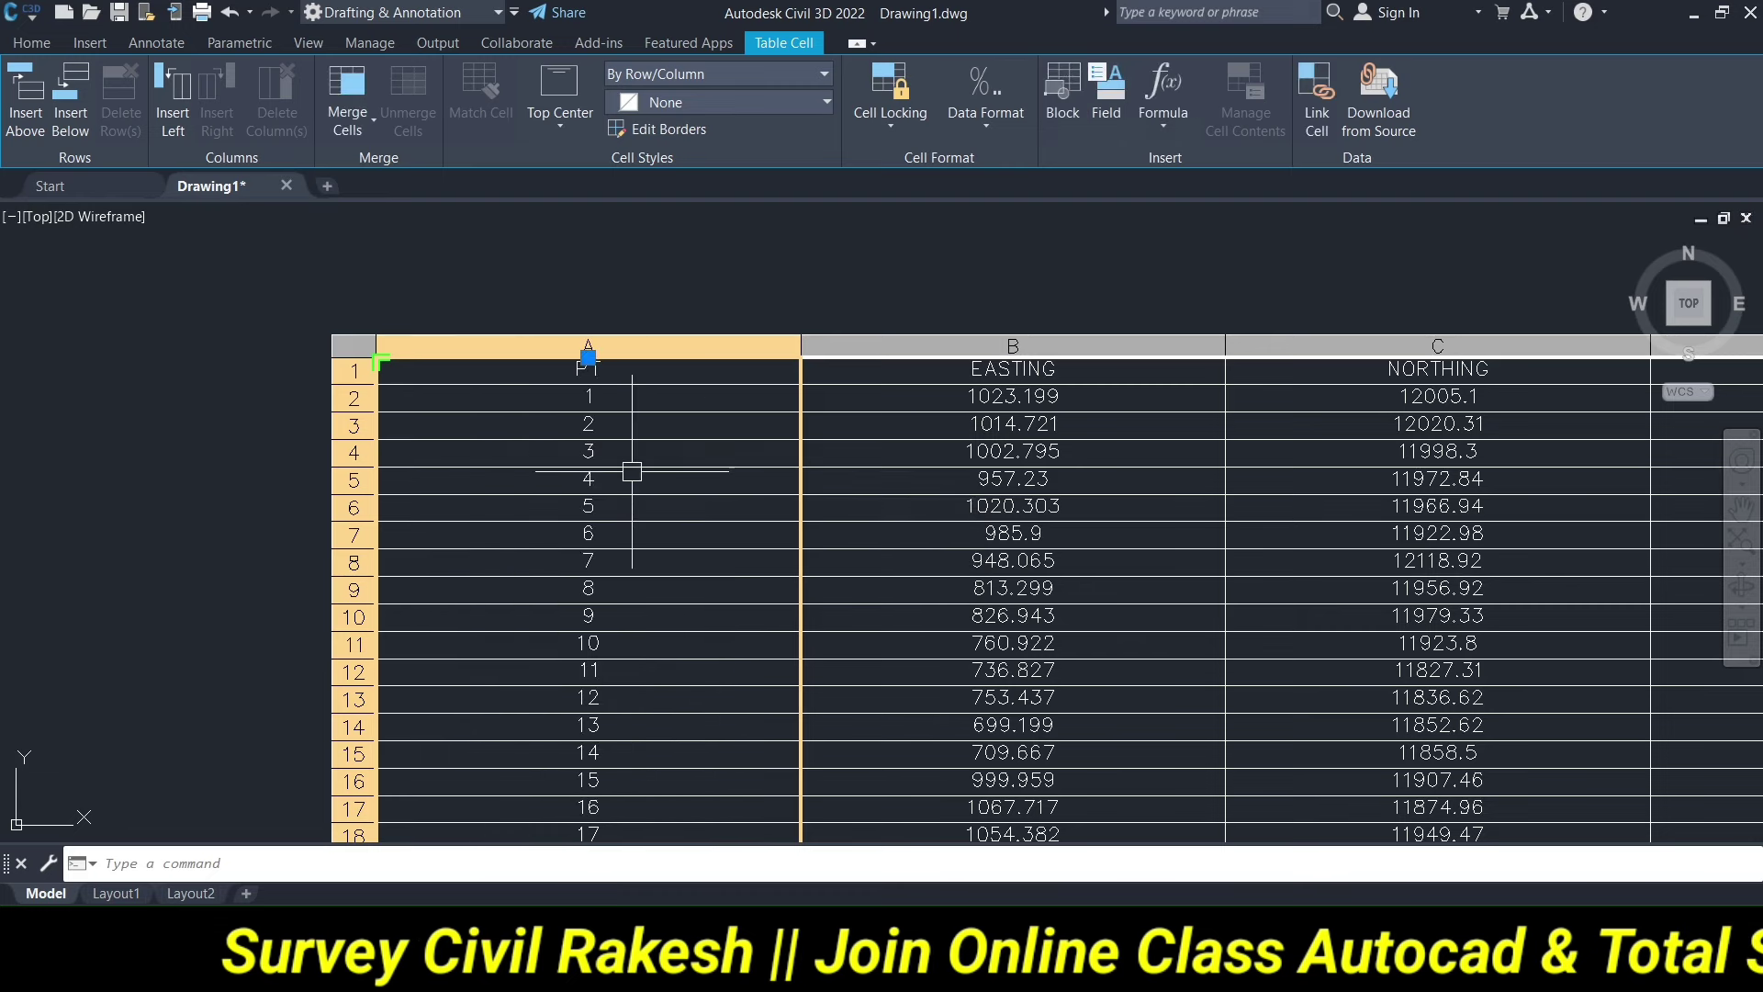
left_click(587, 423)
key("Escape")
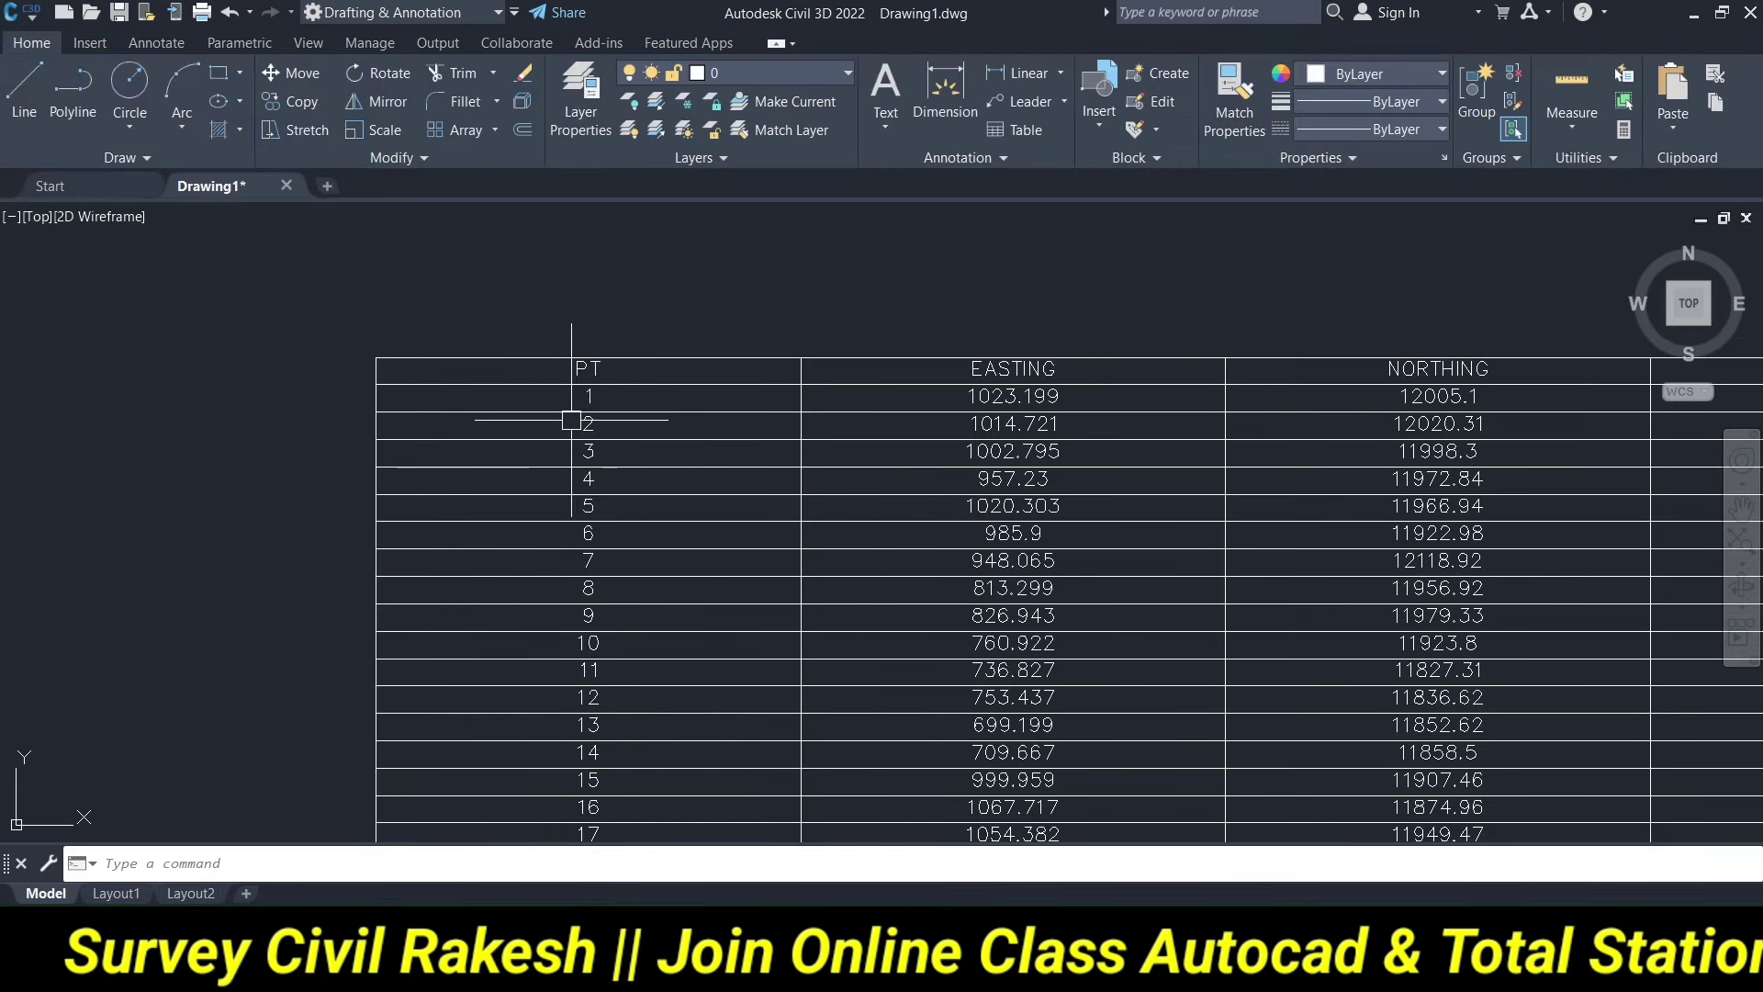
Re-enter the value 2 in the PT cell for point 2.
scroll(628, 441, "up", 4)
left_click(540, 404)
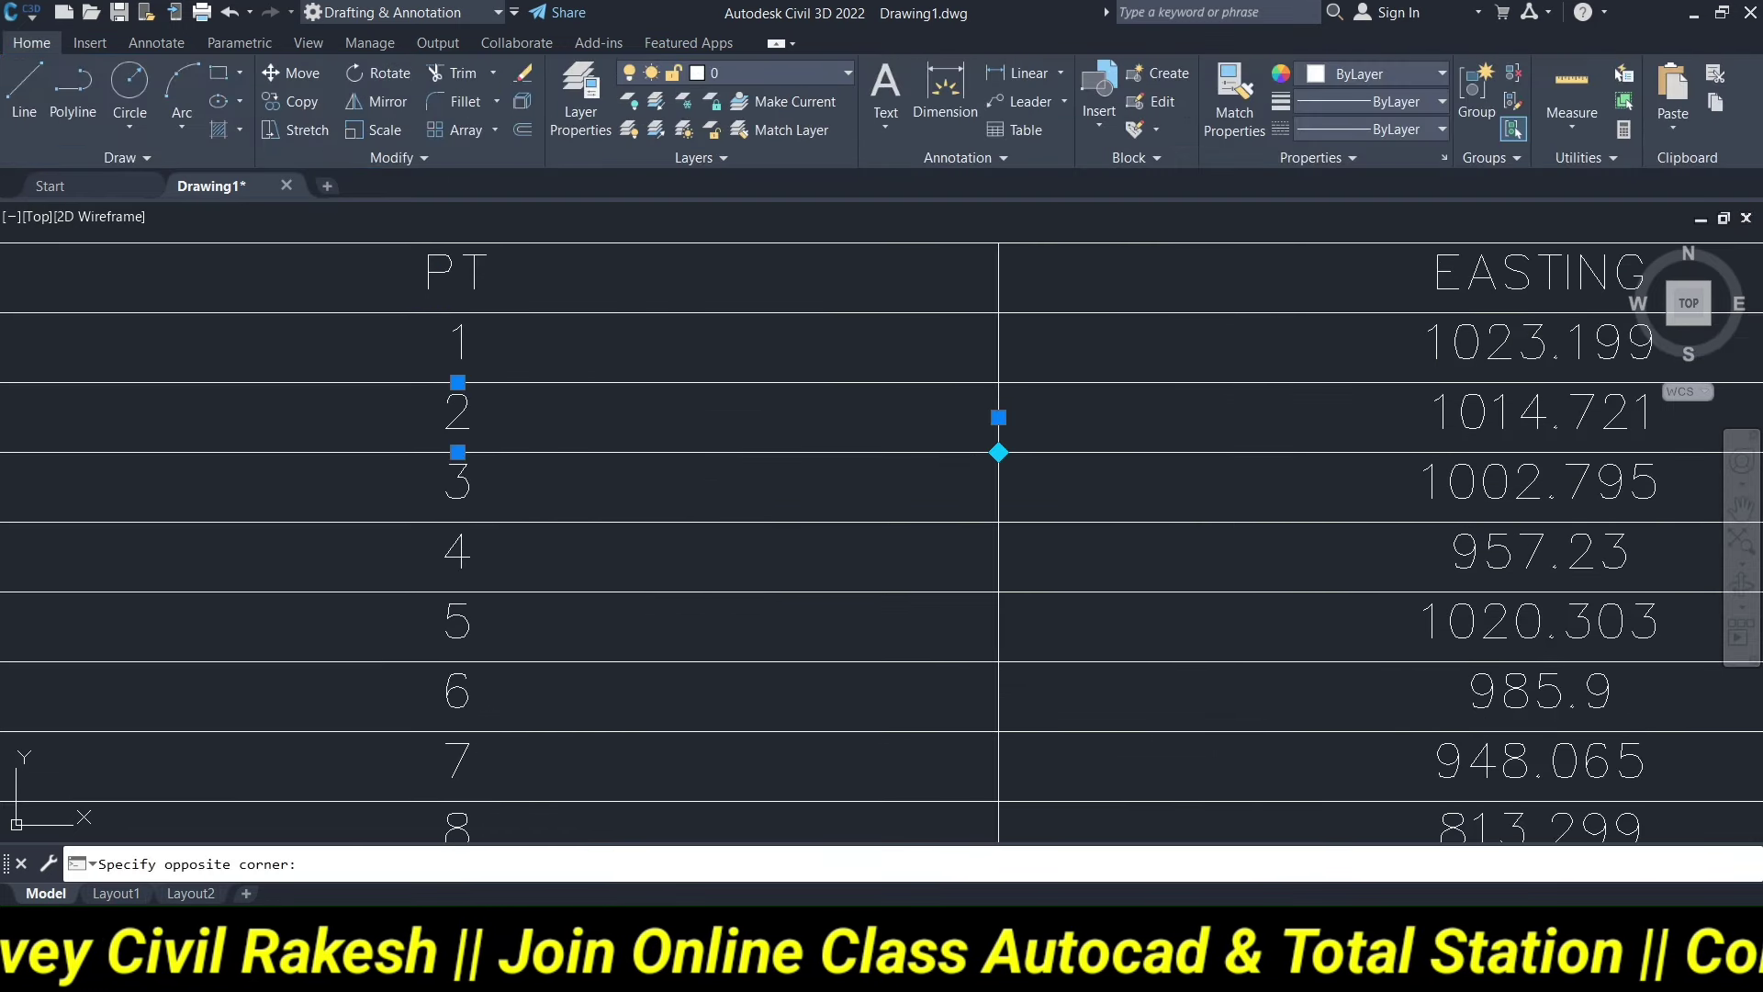
double_click(540, 404)
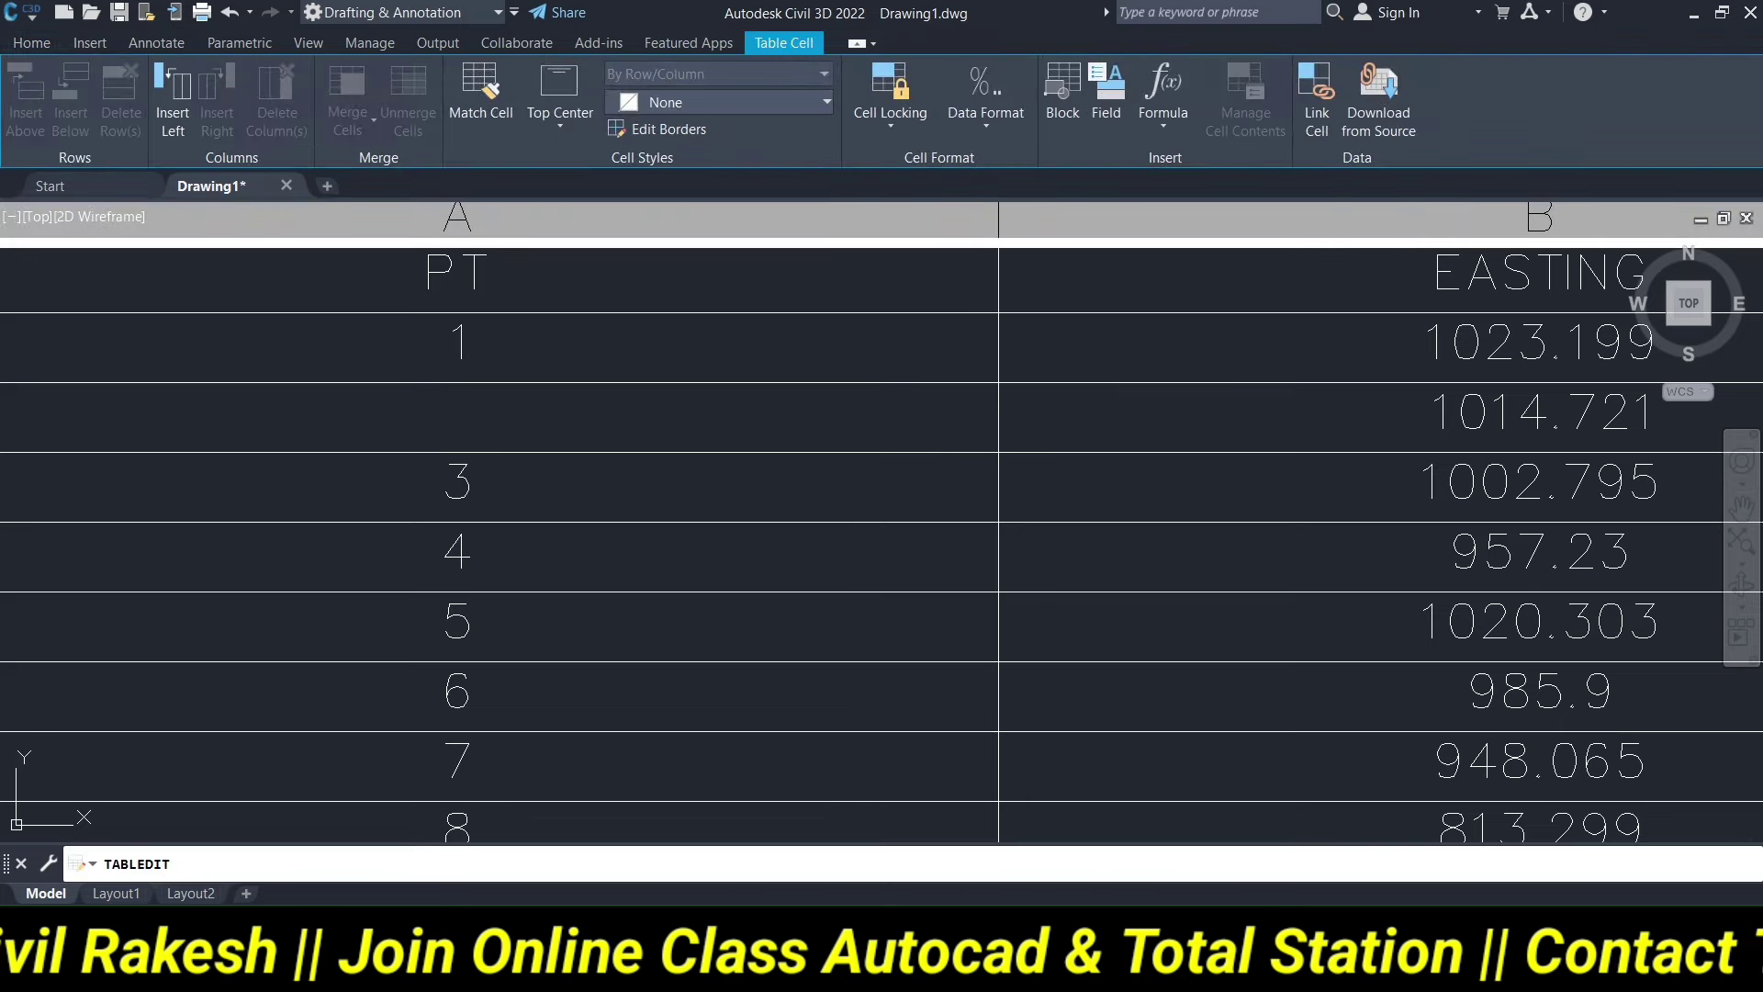
type("2")
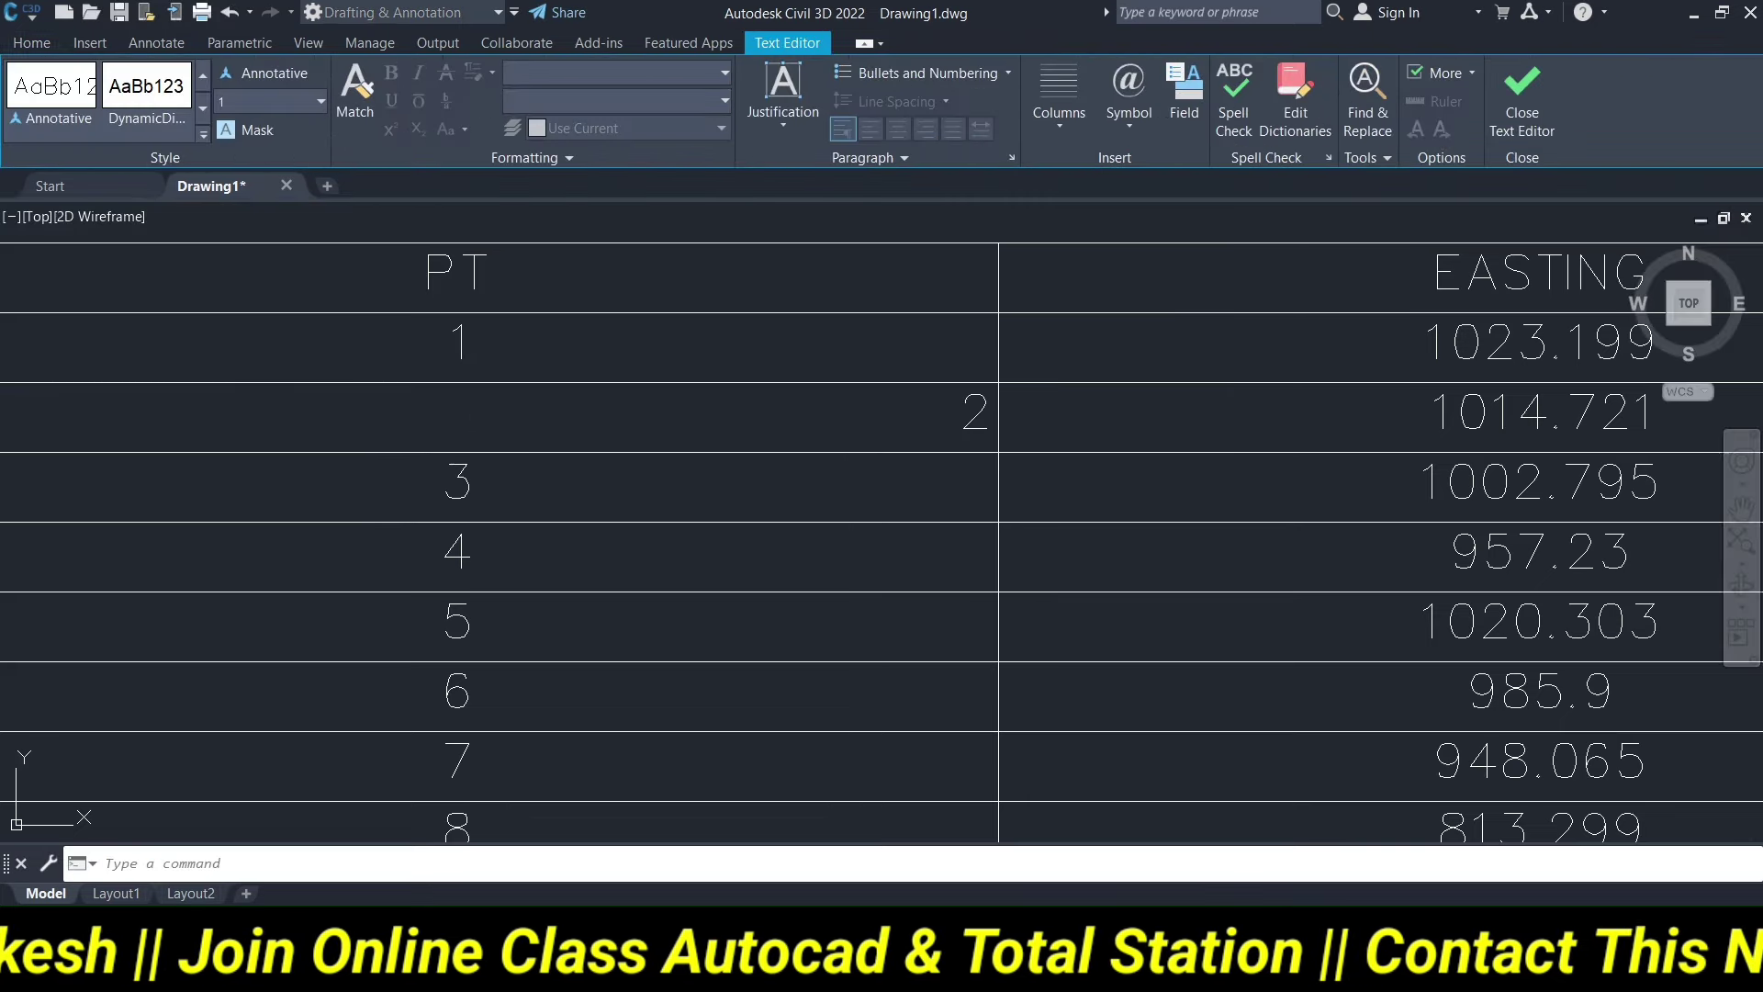
left_click(560, 429)
scroll(560, 428, "down", 3)
scroll(688, 511, "down", 3)
Explode the whole table into separate text and lines, checking the 11966.94 text.
left_click(649, 480)
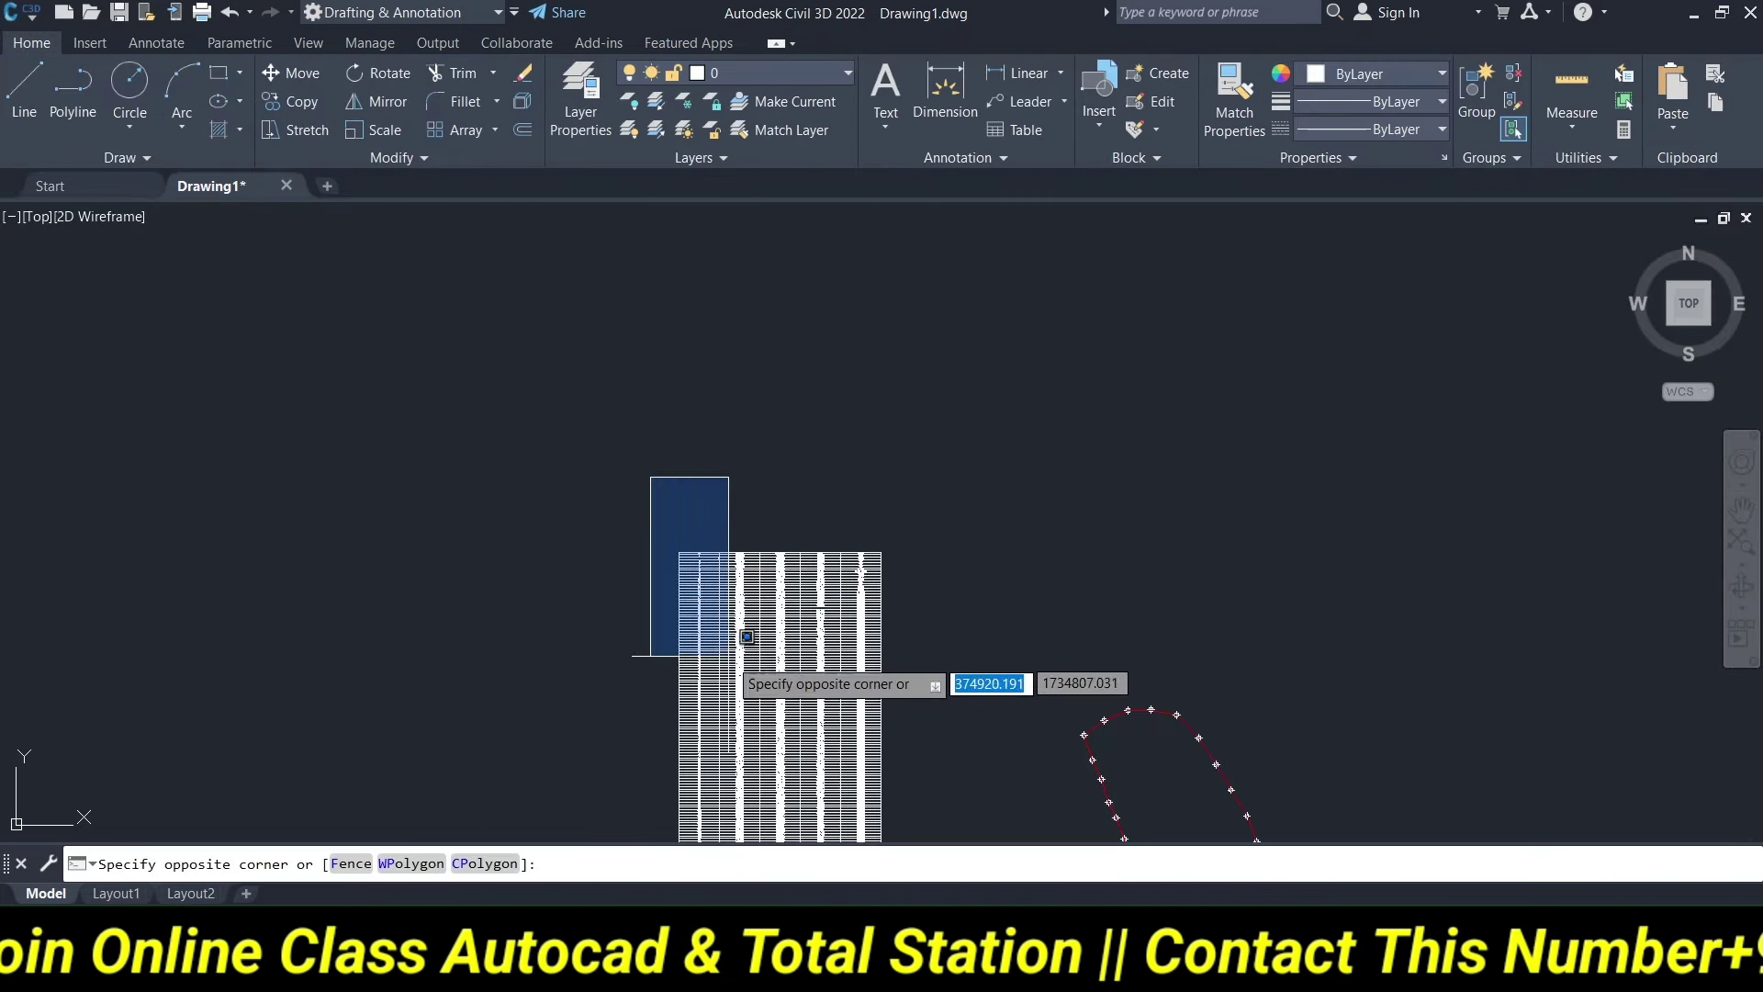
scroll(787, 809, "down", 3)
left_click(785, 821)
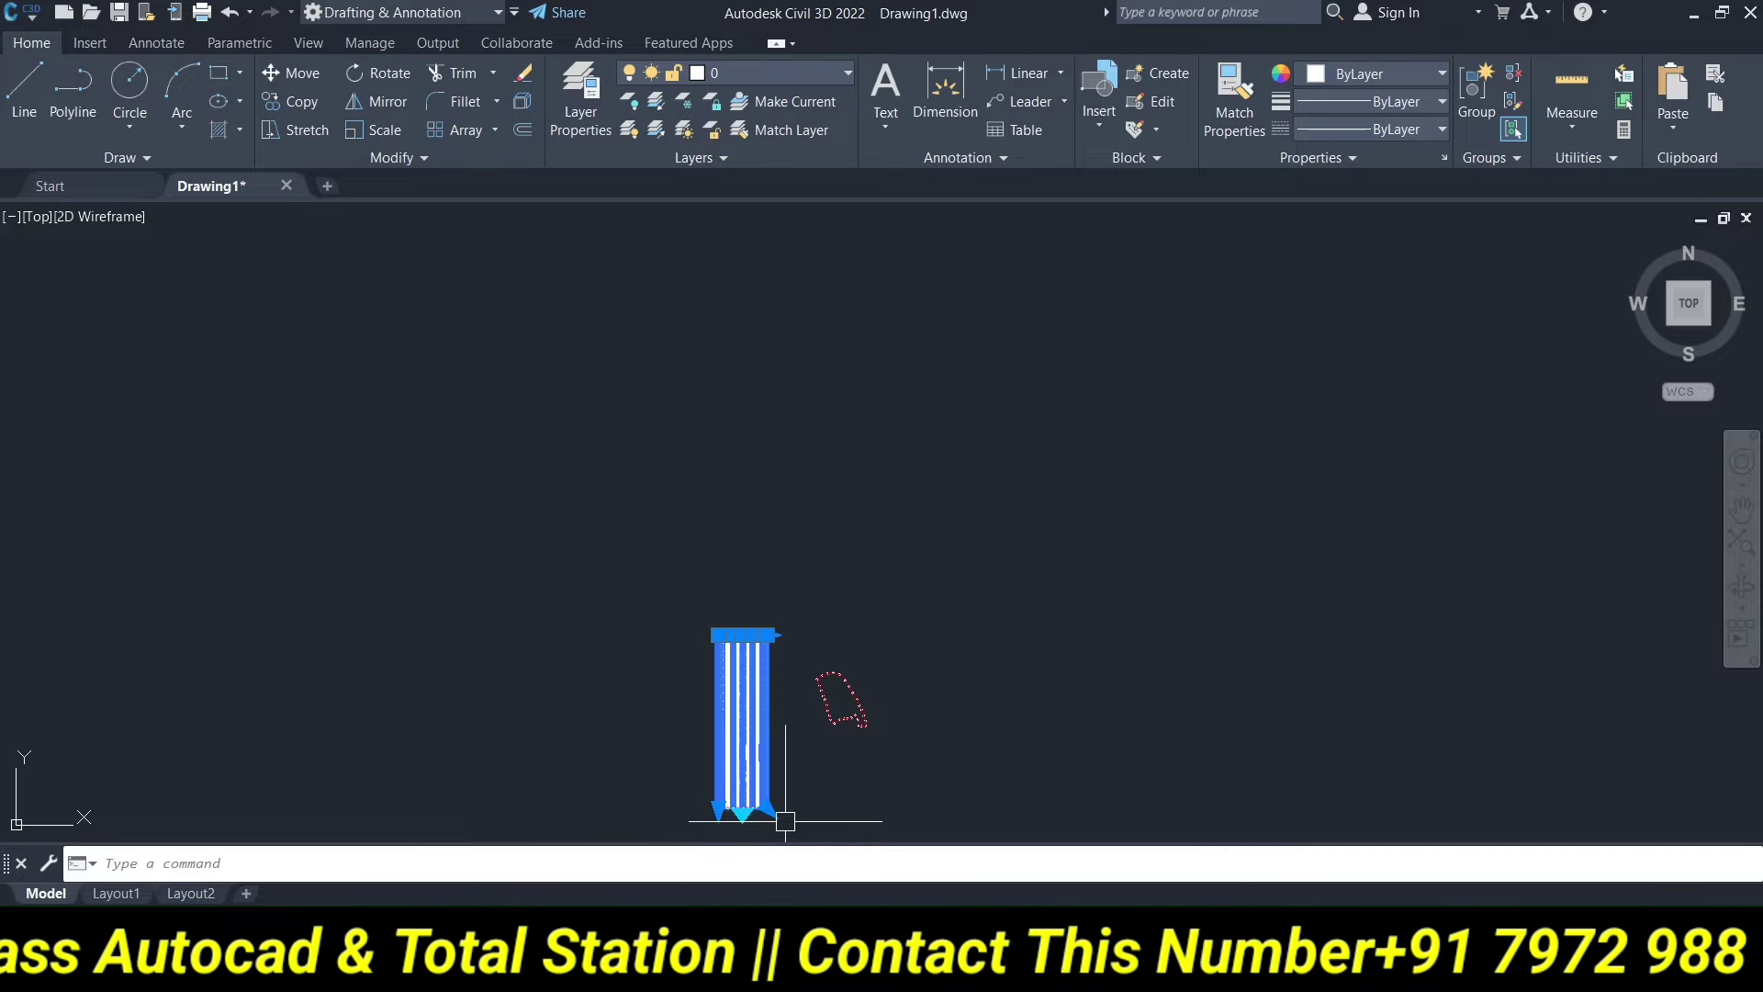
type("x")
key("Return")
scroll(785, 808, "up", 2)
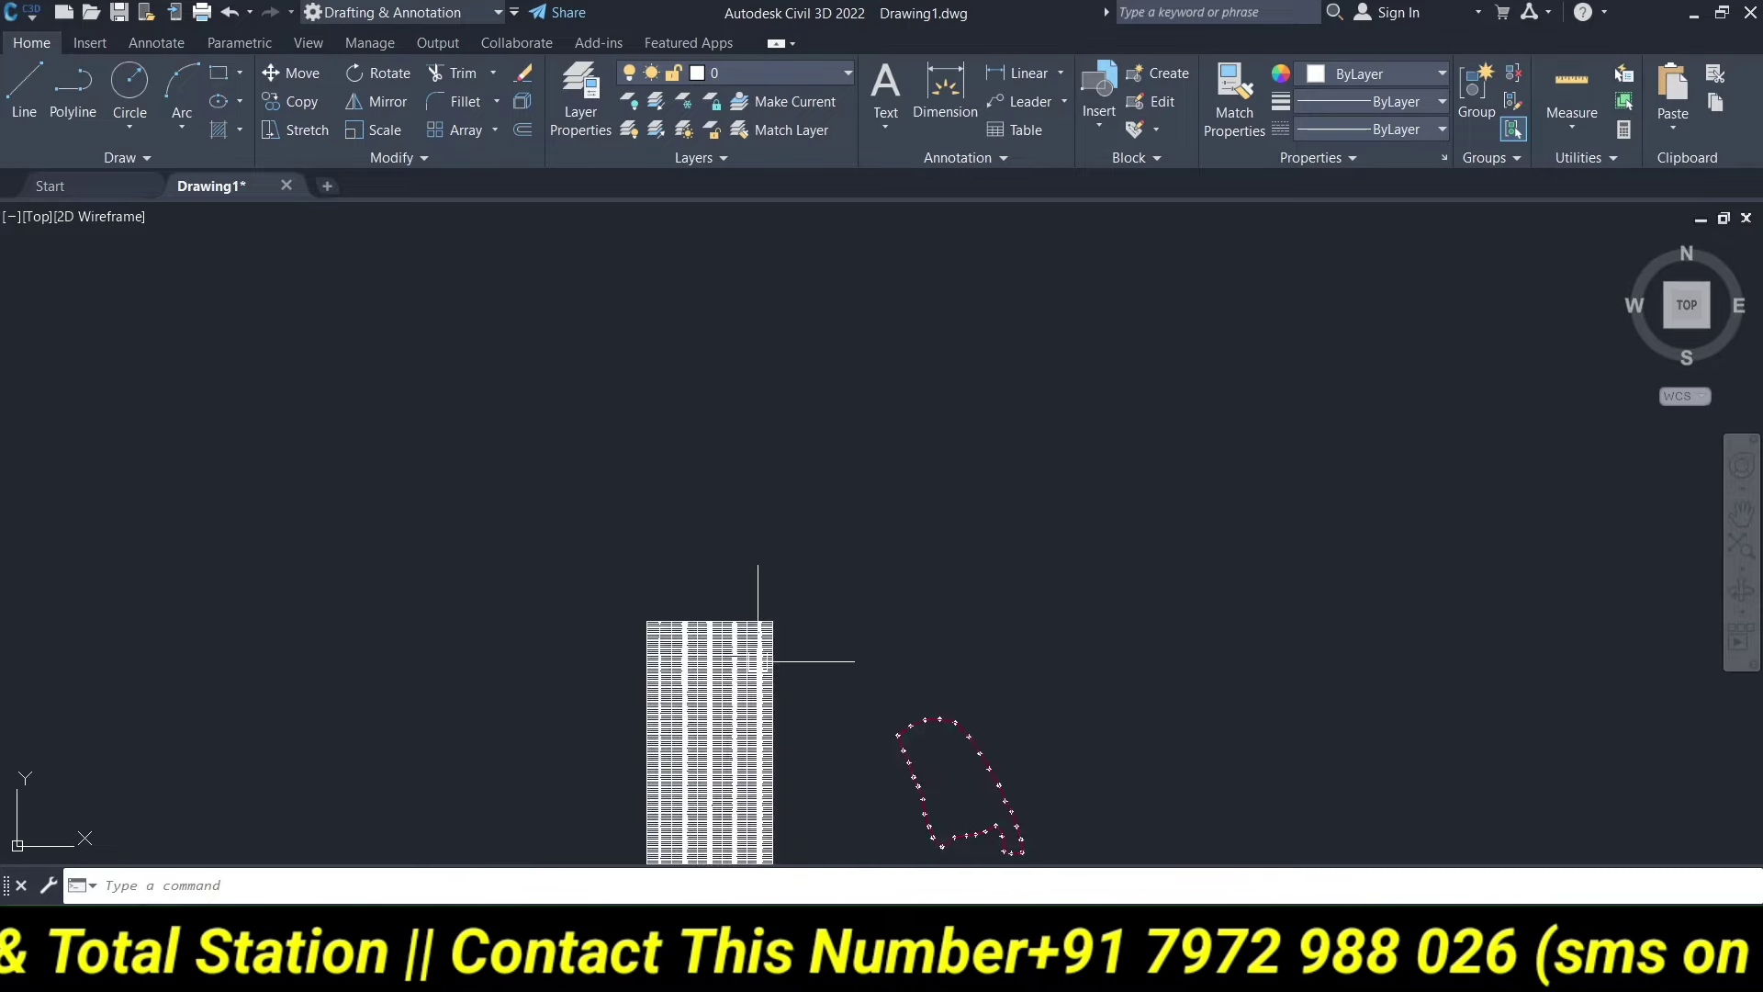
scroll(673, 595, "up", 3)
scroll(673, 595, "up", 5)
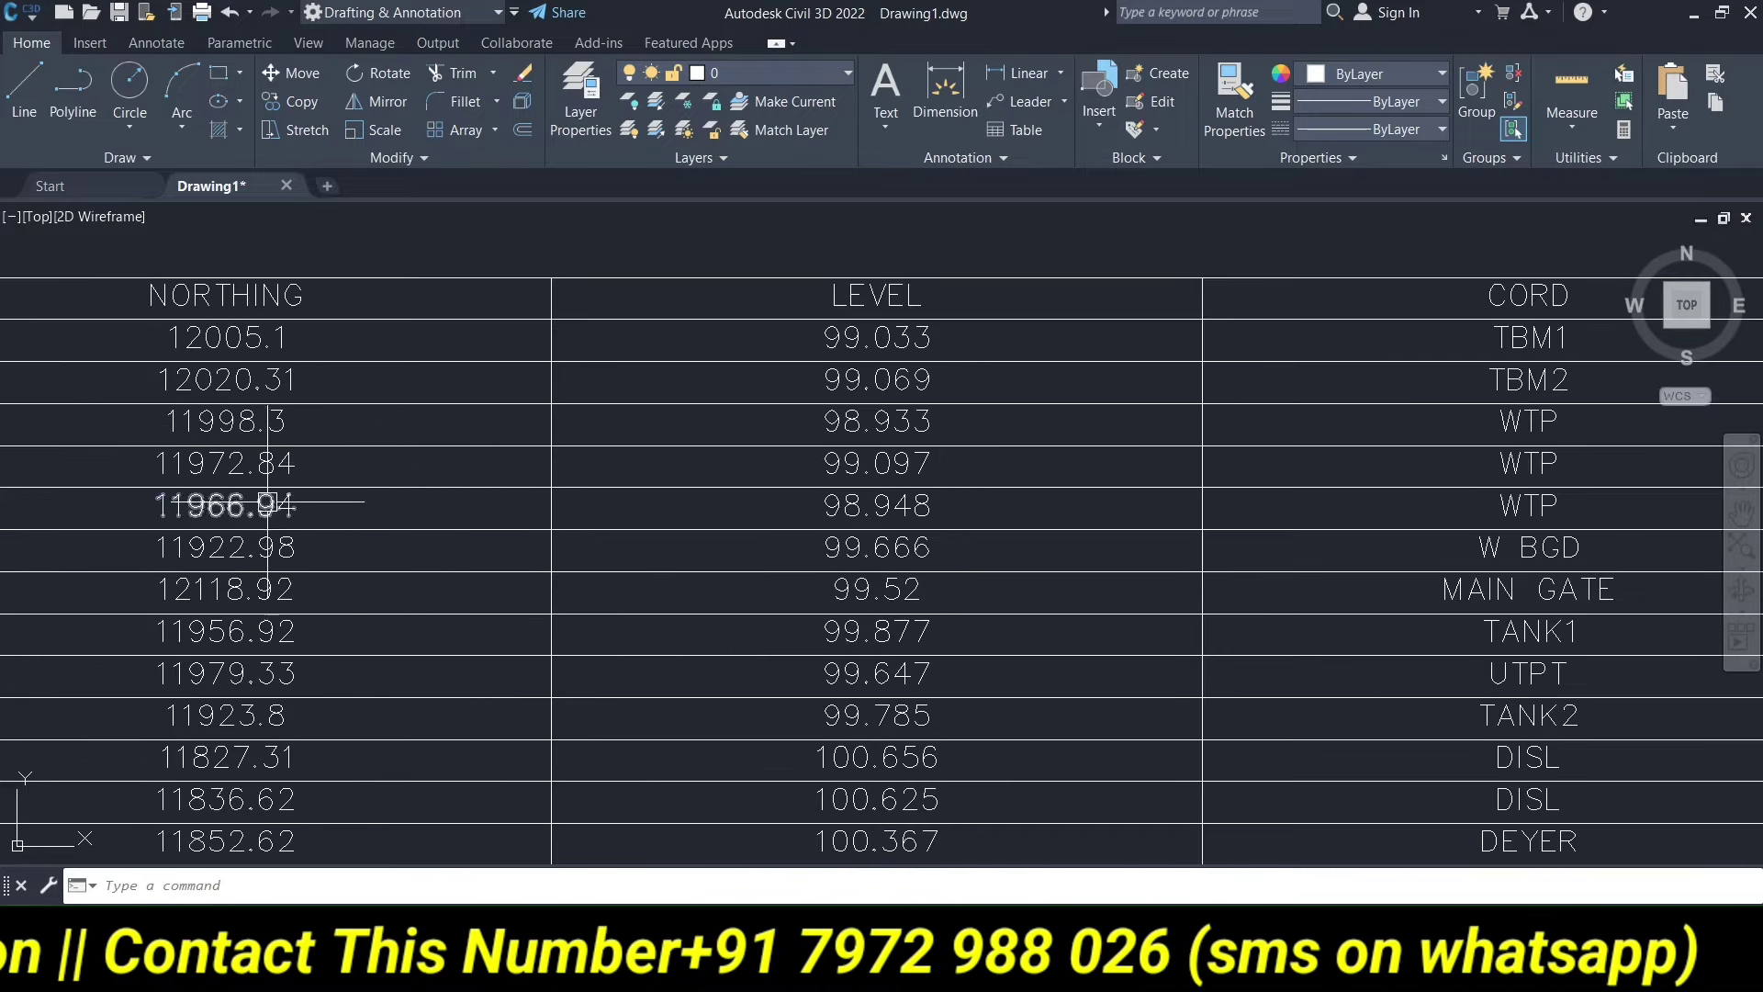
double_click(240, 503)
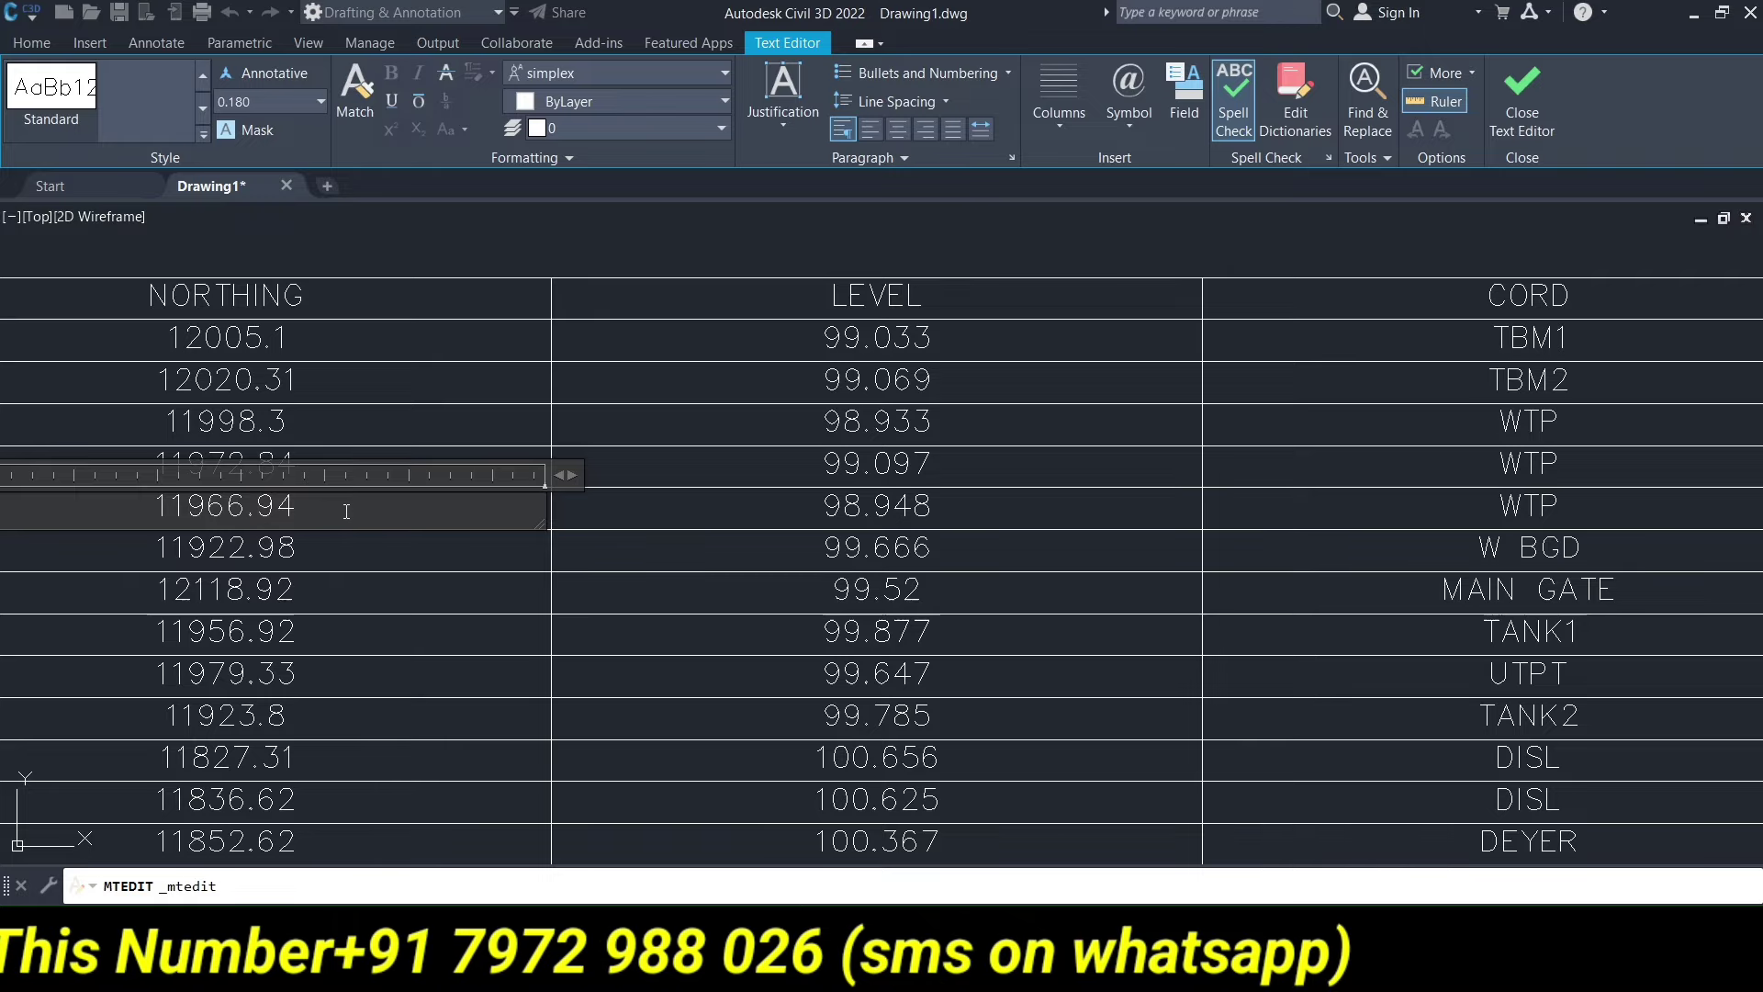
key("Escape")
Switch to Excel and scroll back up to the PT, EASTING, NORTHING, LEVEL, CORD header row.
scroll(267, 501, "down", 3)
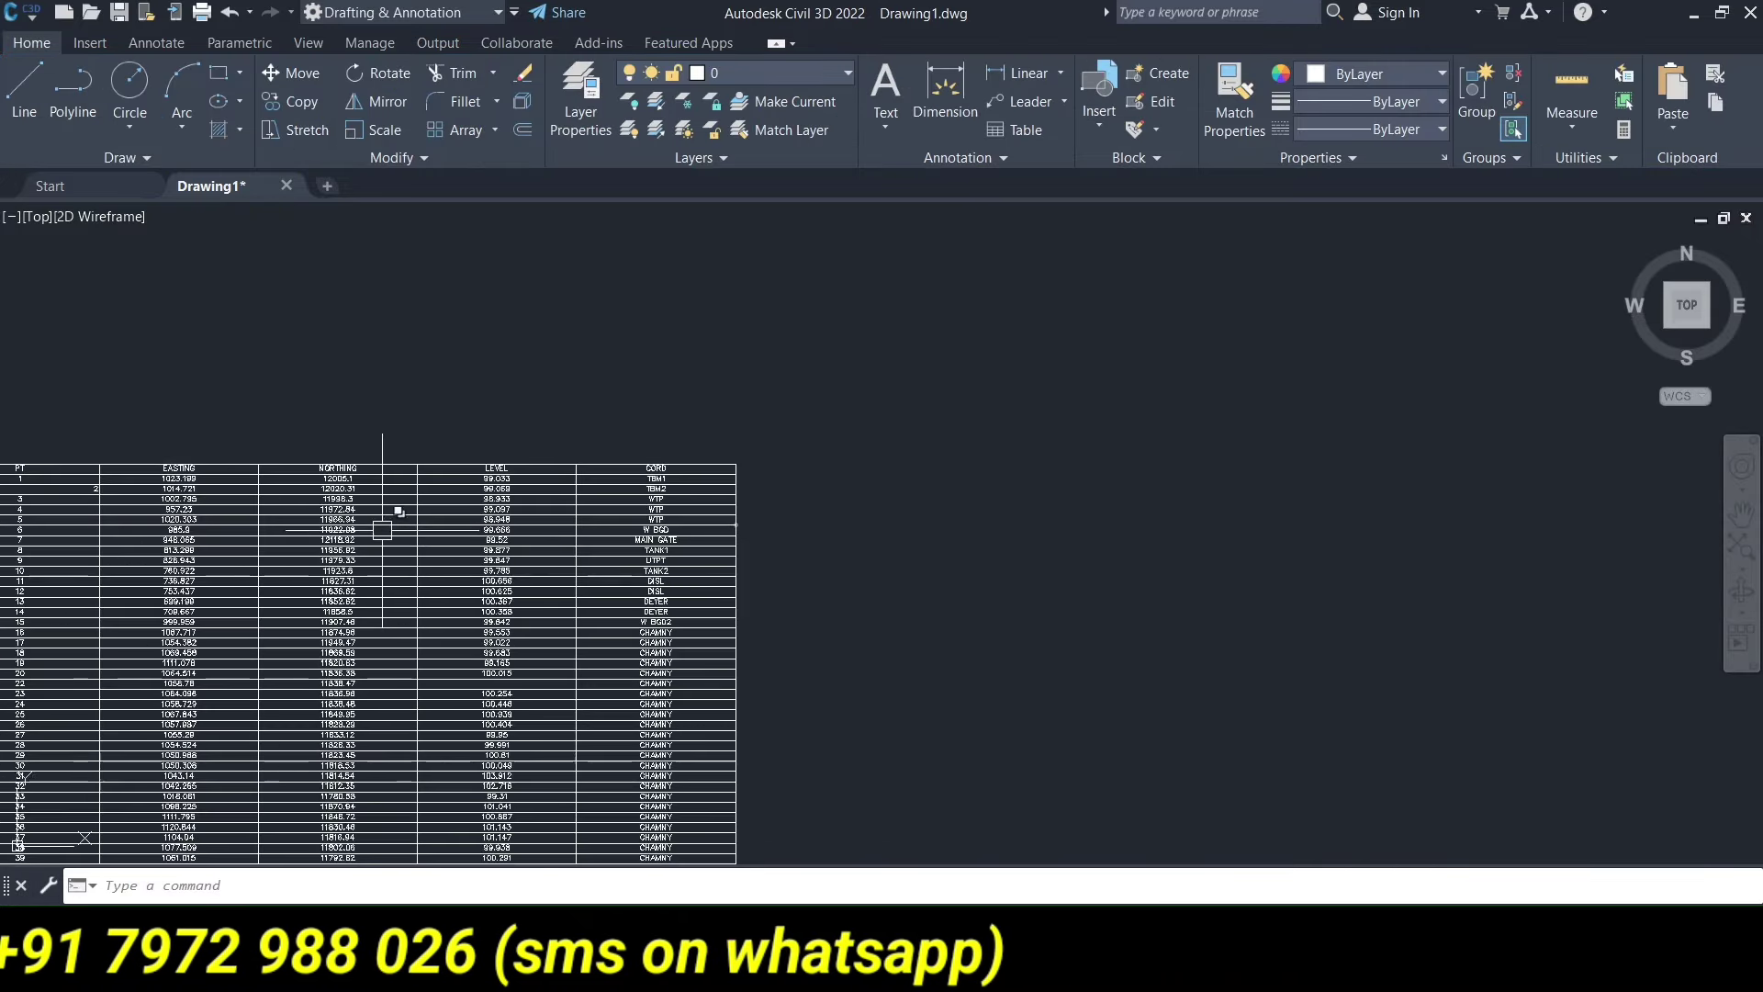
scroll(386, 509, "down", 4)
key("alt+Tab")
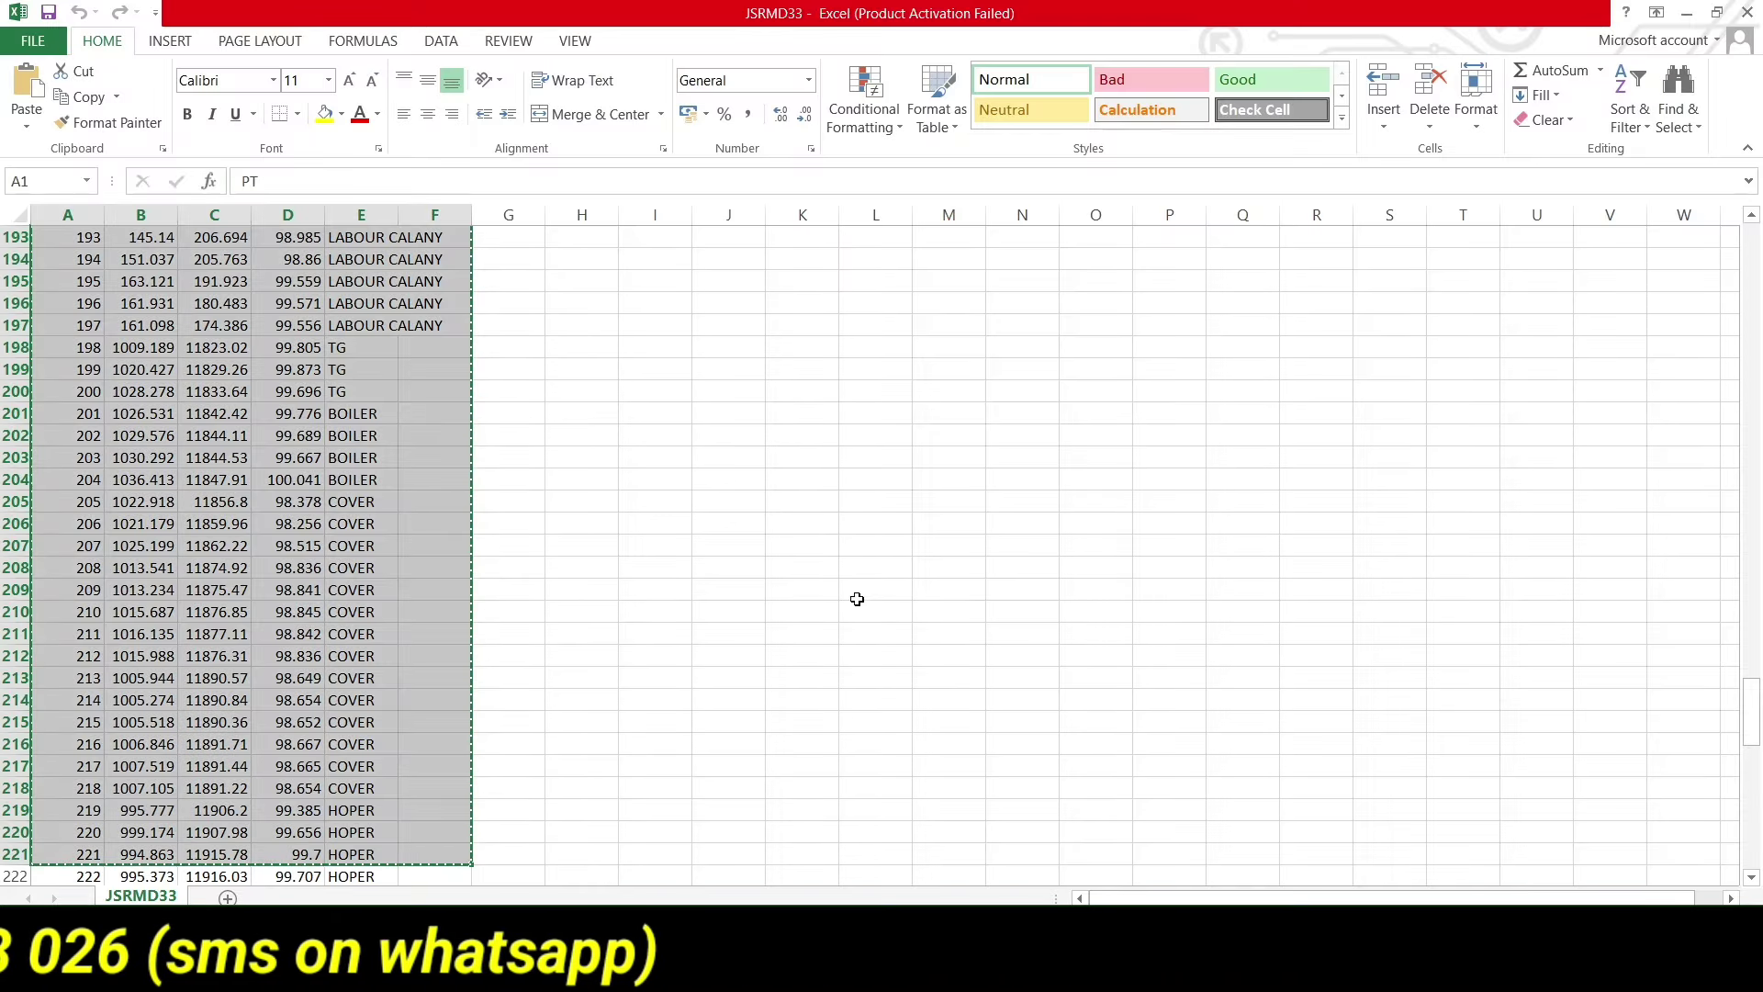
left_click(726, 578)
scroll(463, 413, "up", 10)
scroll(460, 413, "up", 12)
scroll(460, 412, "up", 6)
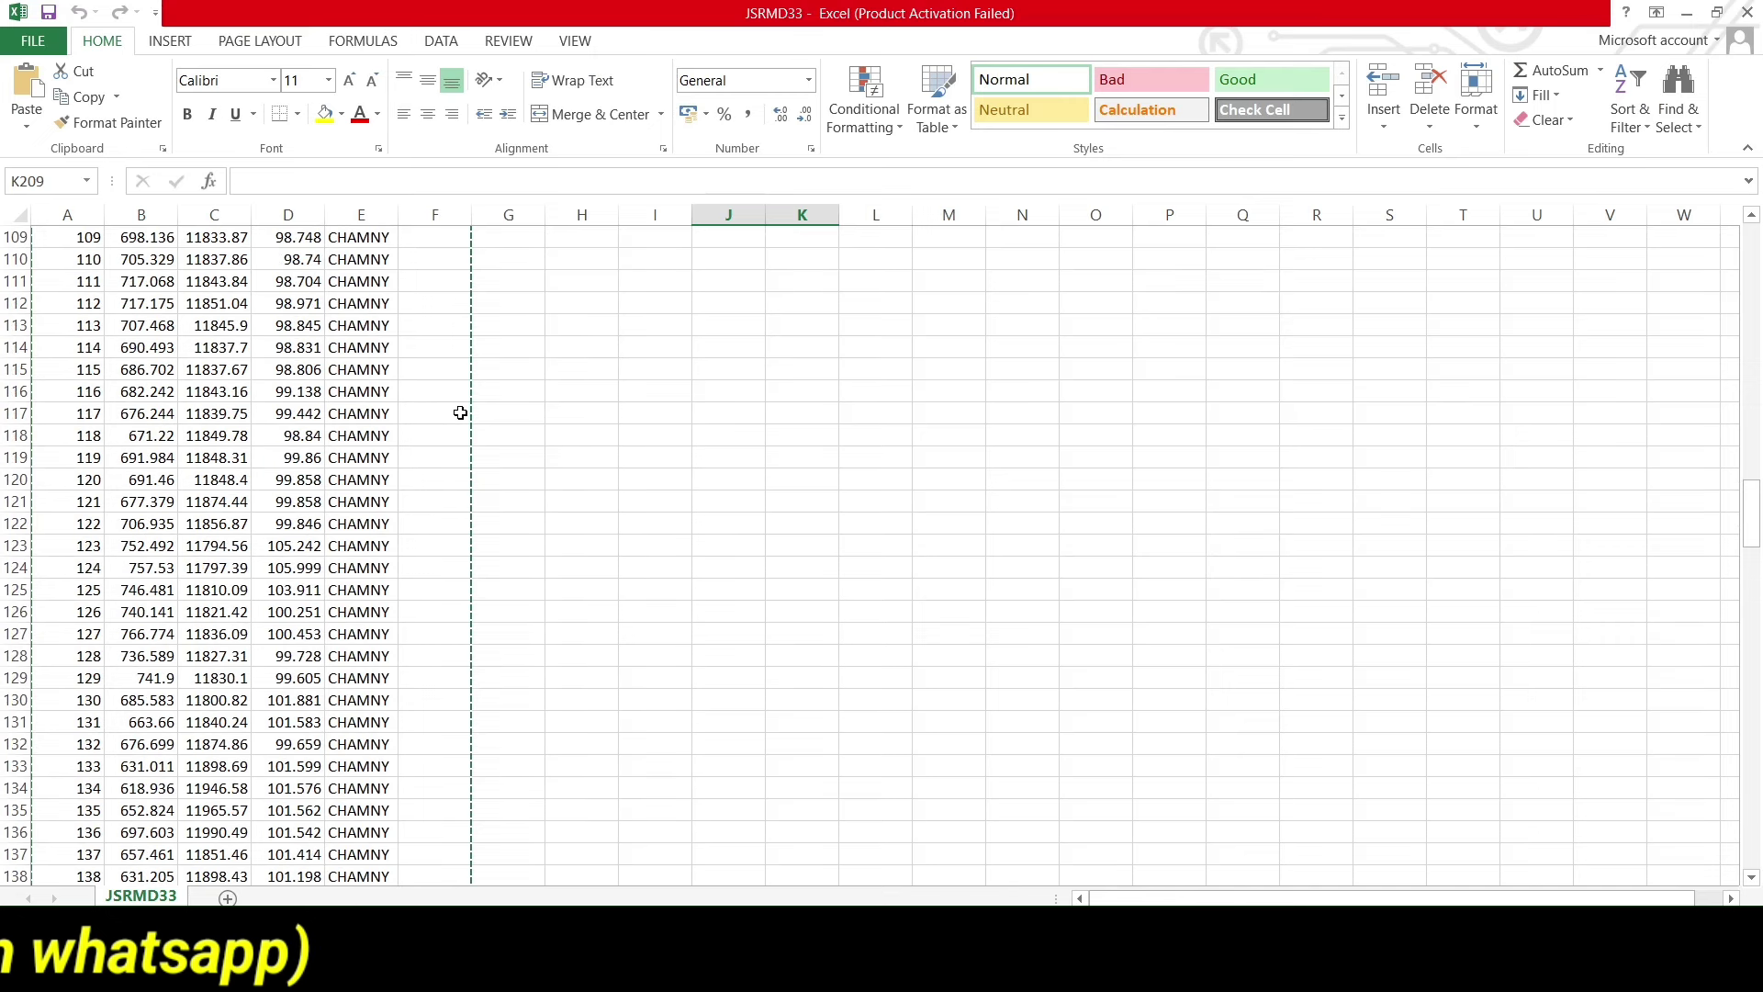
scroll(460, 412, "up", 11)
scroll(460, 412, "up", 10)
scroll(460, 413, "up", 15)
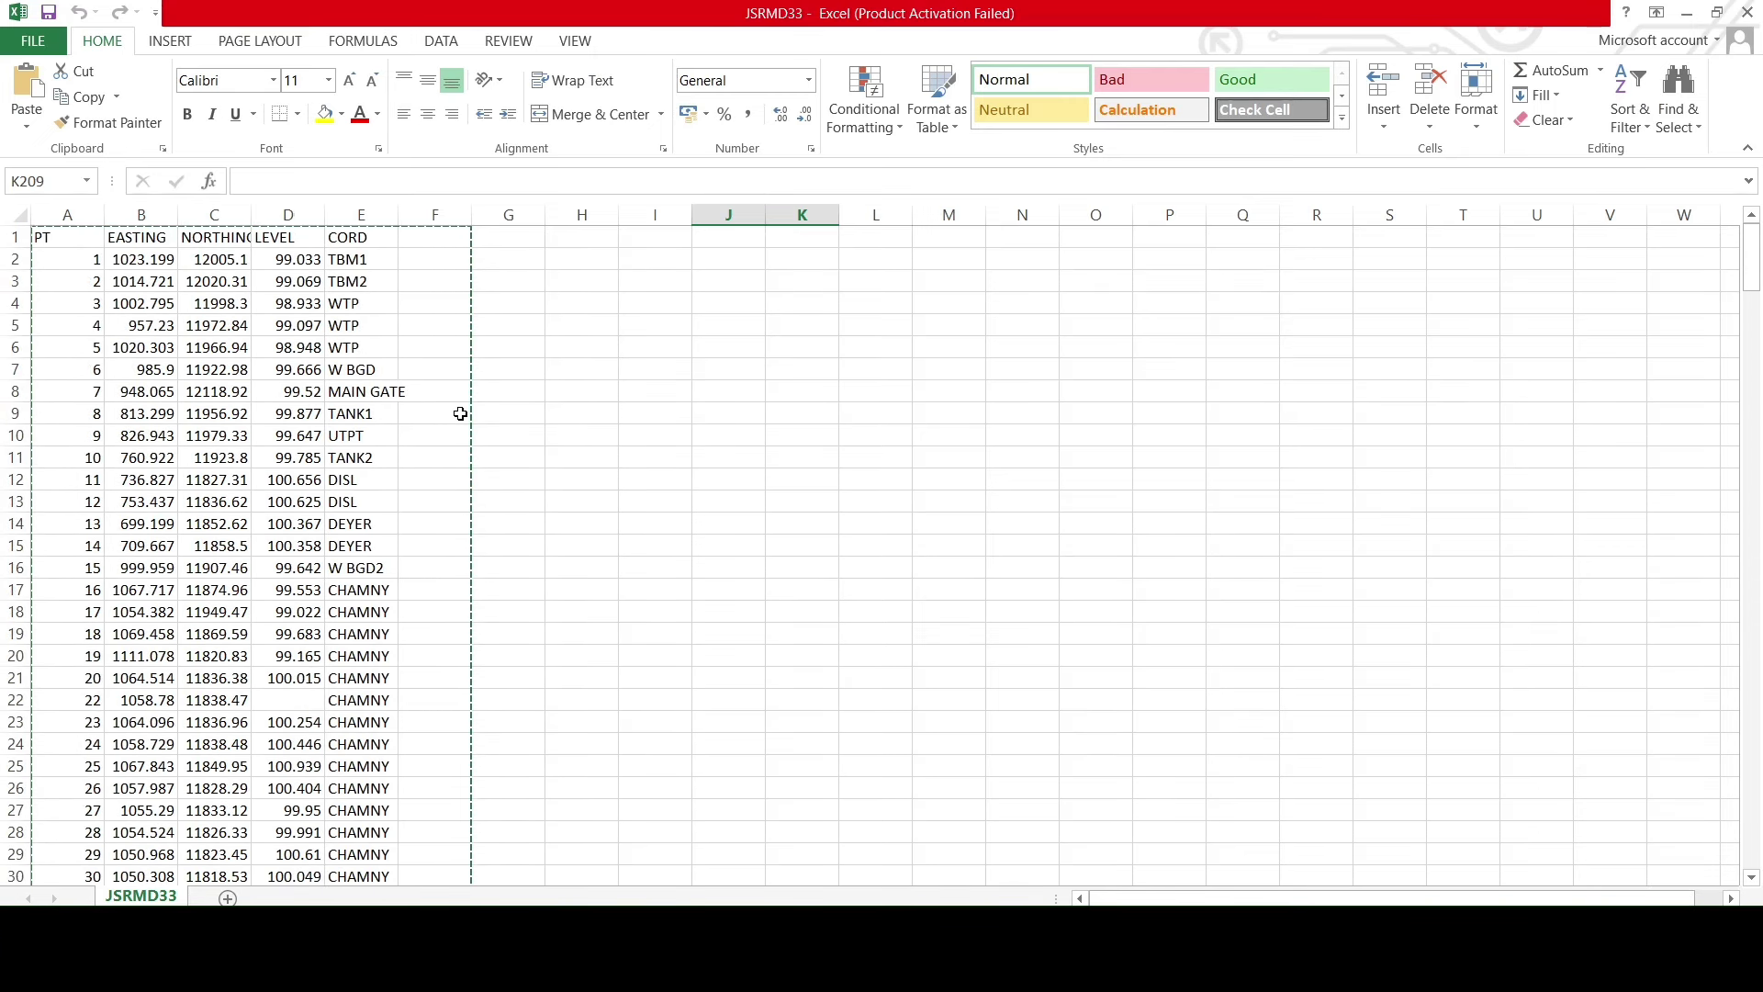
left_click(708, 387)
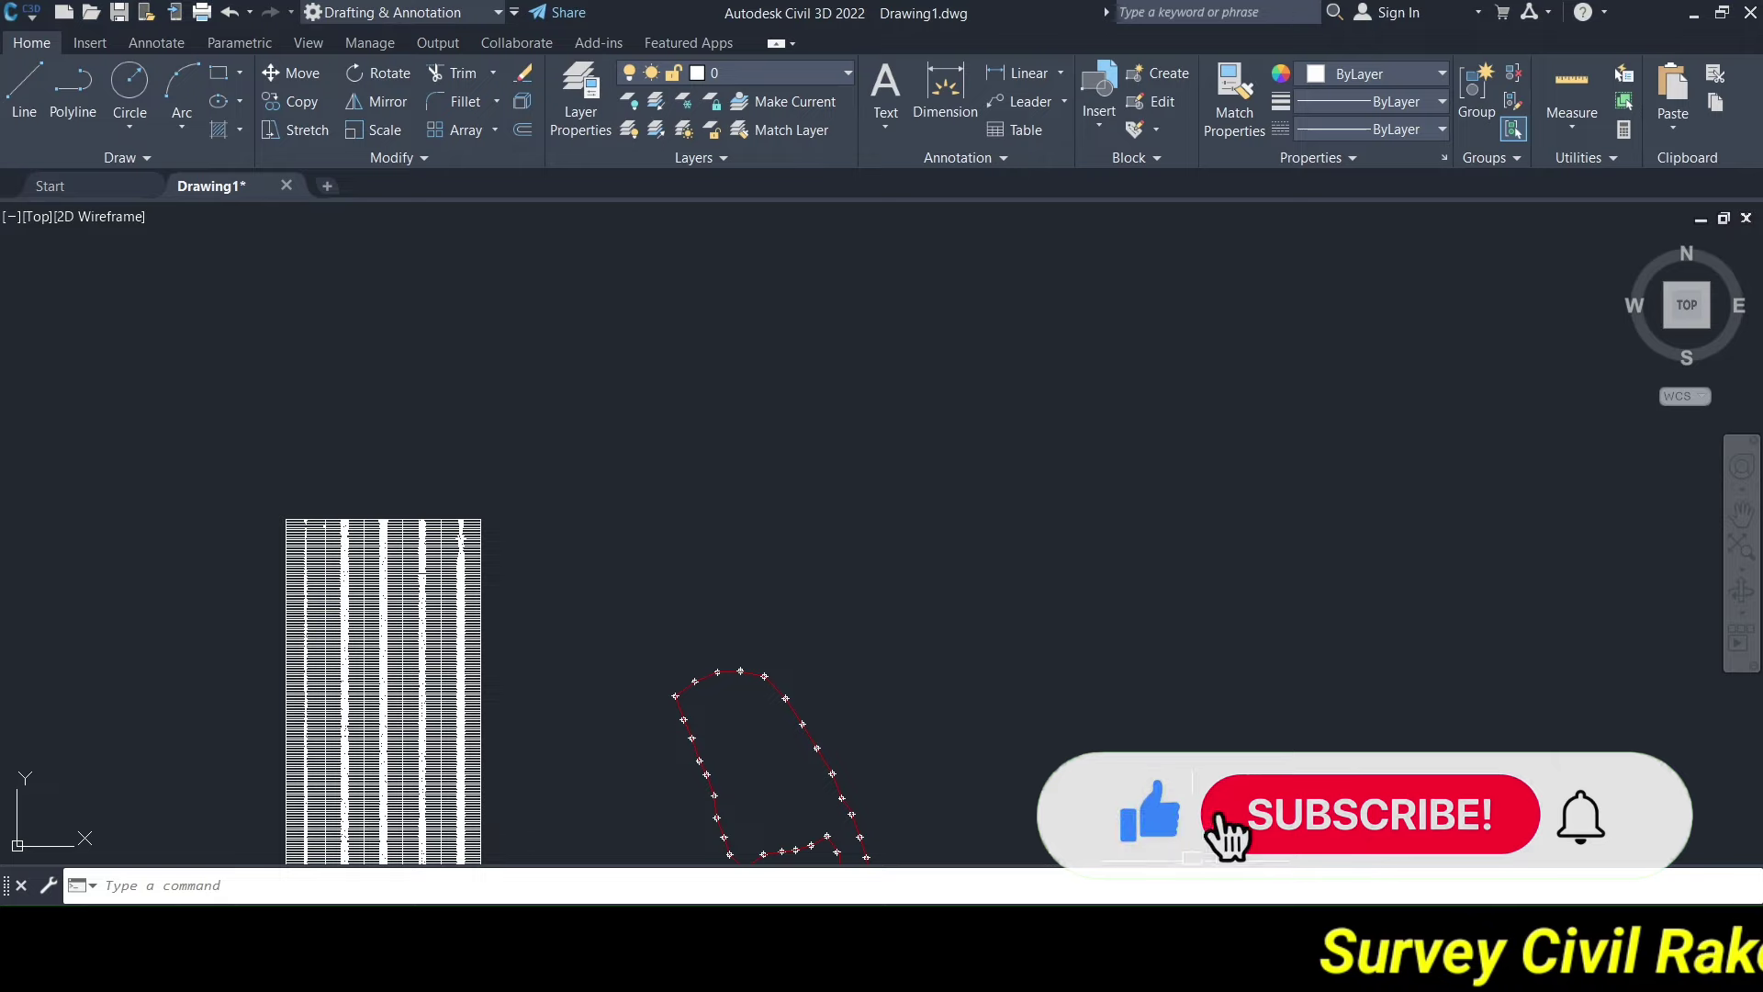
Zoom in and out to inspect the exploded table beside the red boundary polyline.
scroll(932, 606, "down", 3)
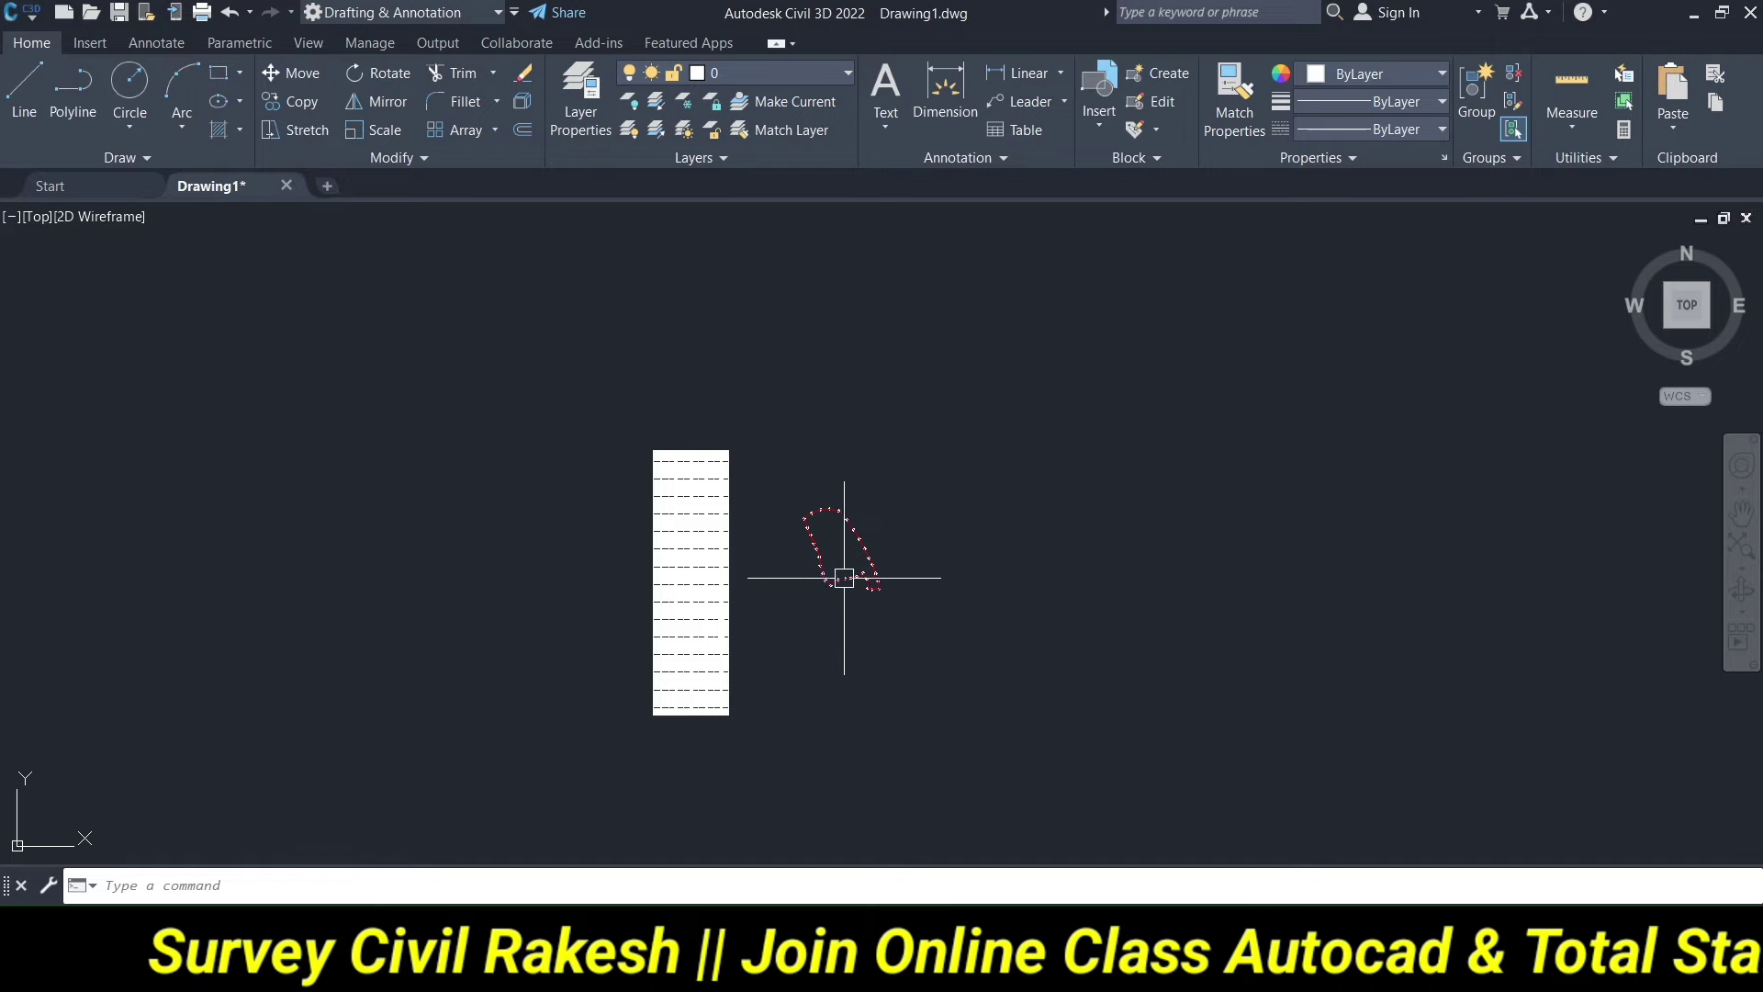
scroll(841, 577, "up", 8)
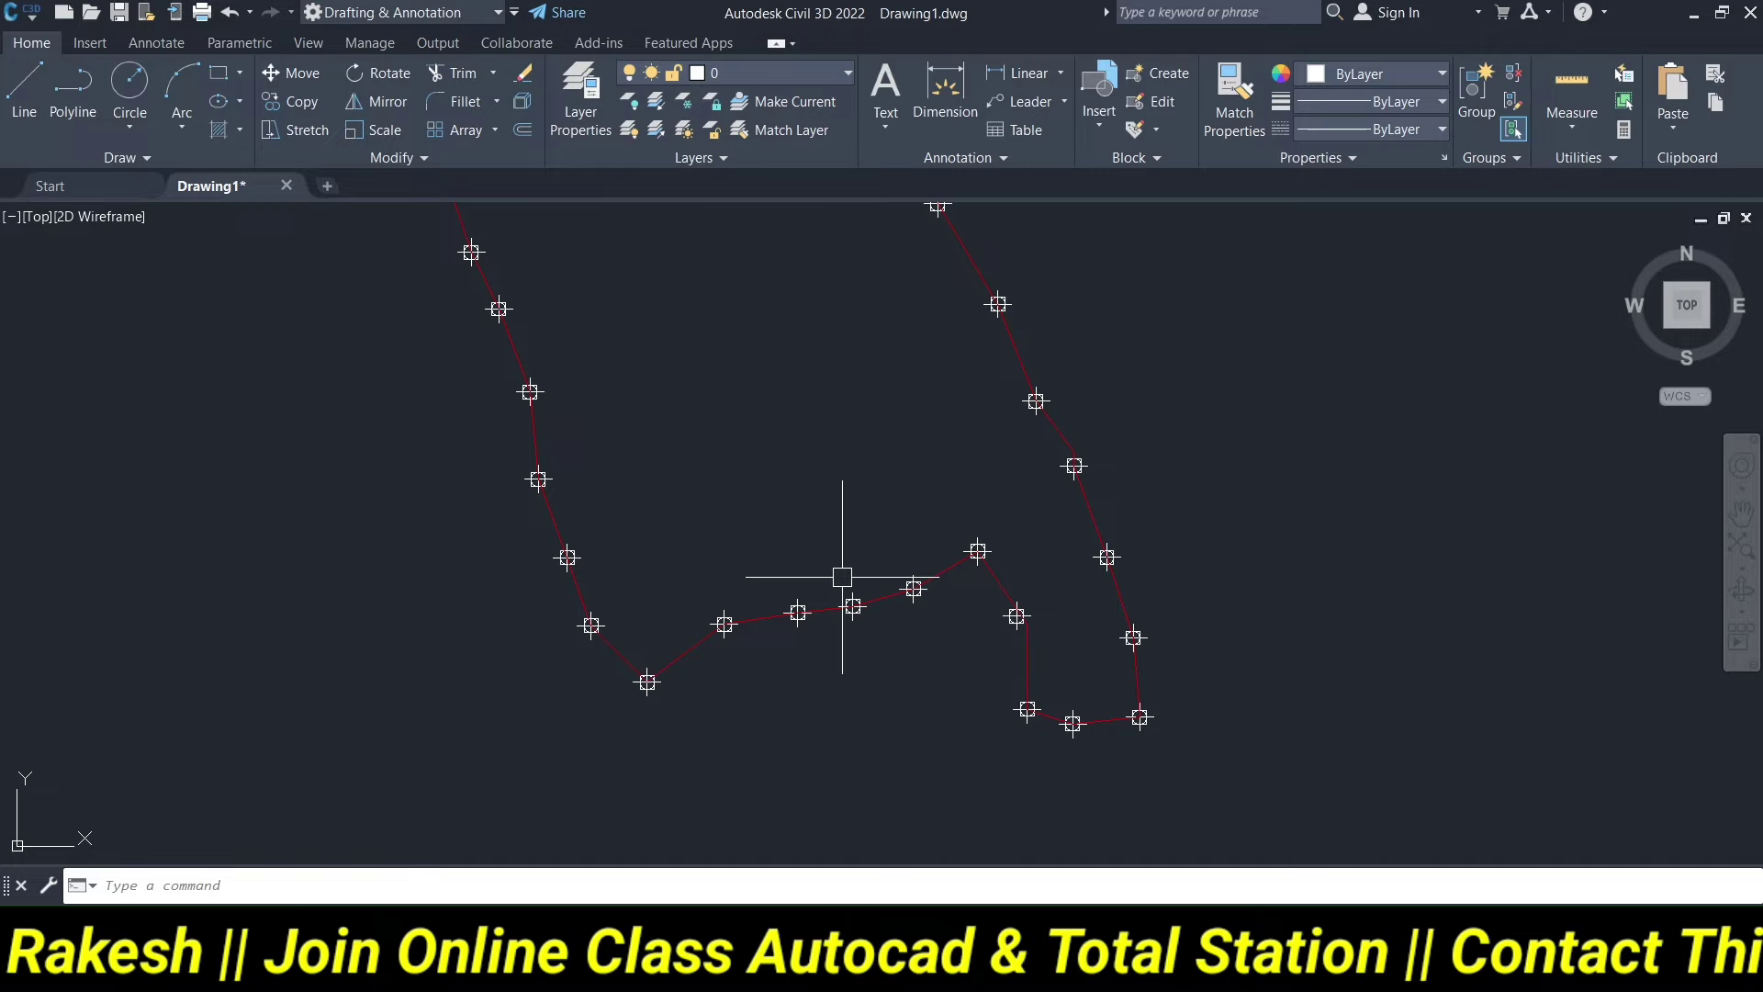
scroll(842, 577, "down", 6)
scroll(842, 577, "down", 1)
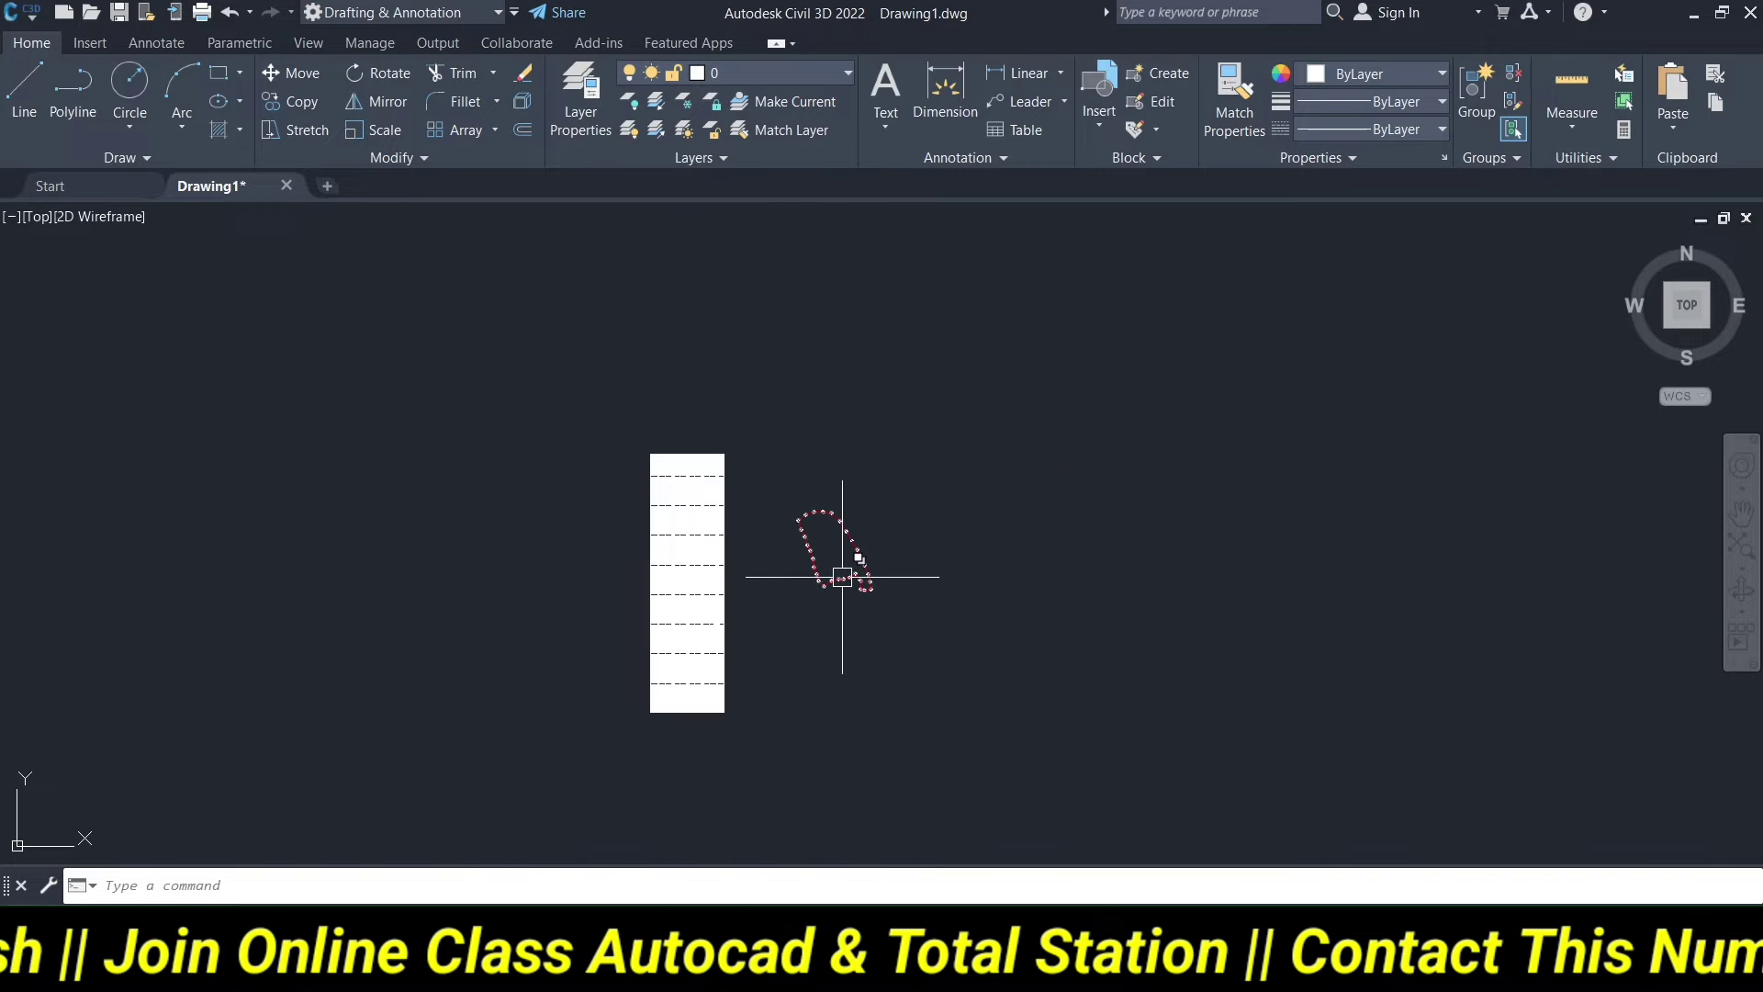
scroll(842, 576, "up", 4)
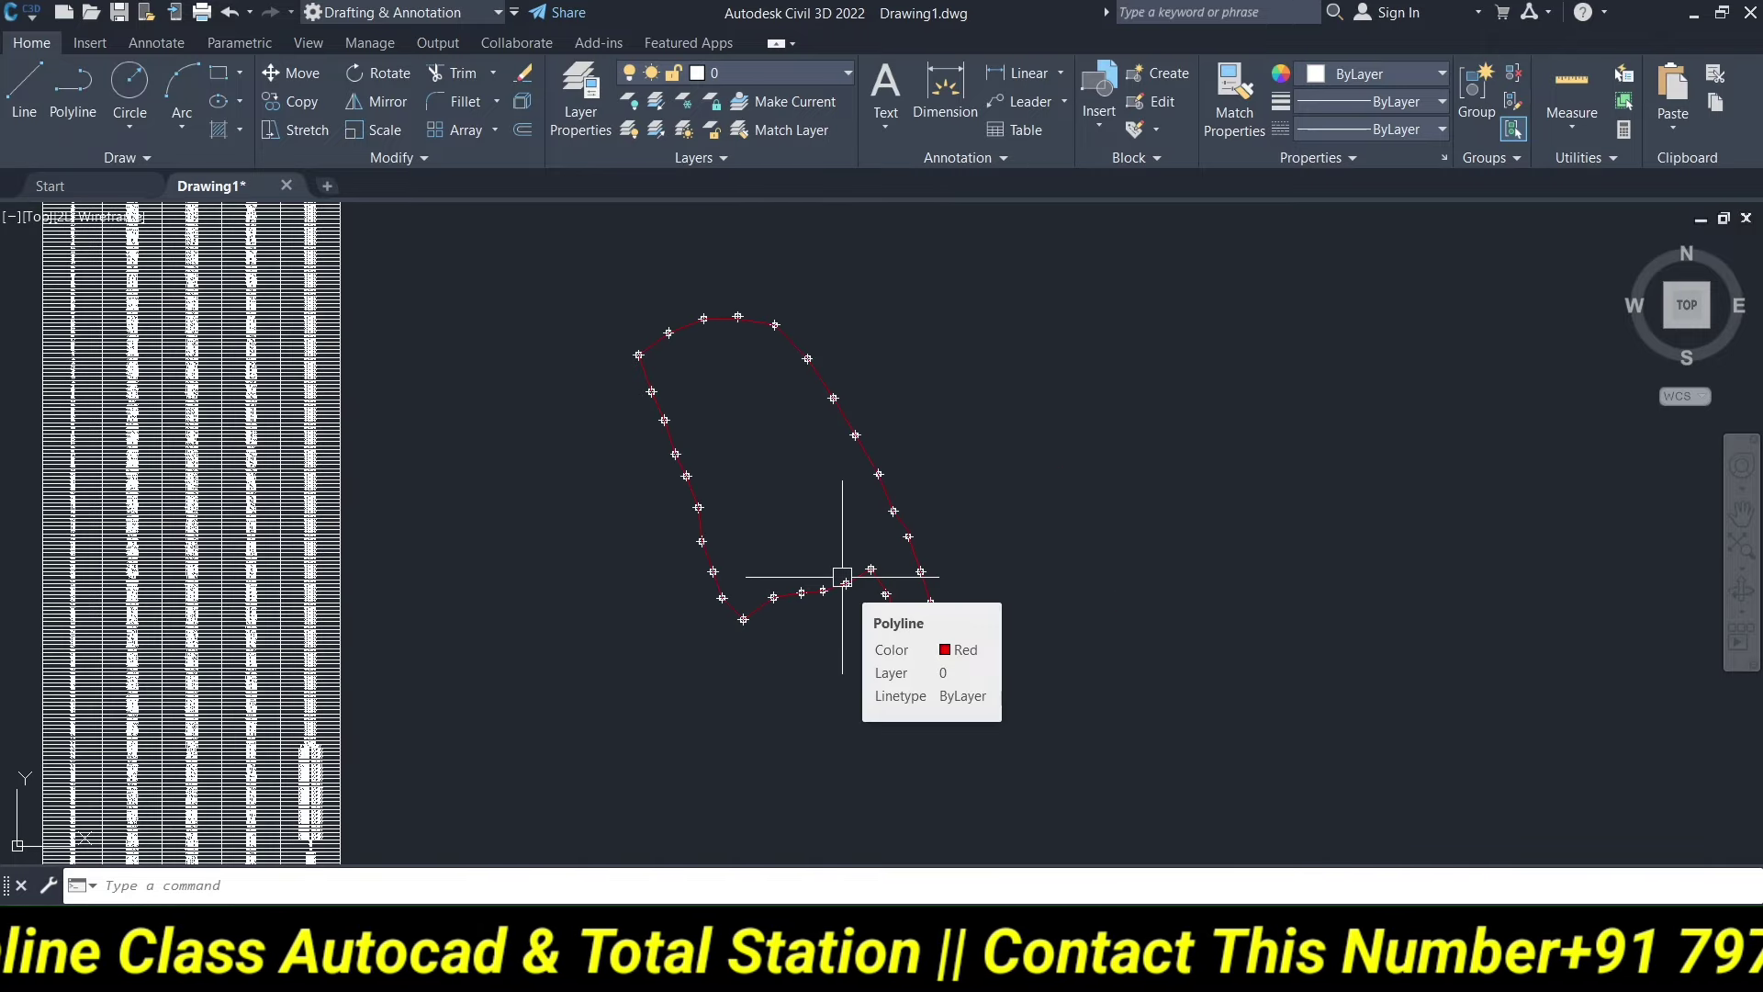